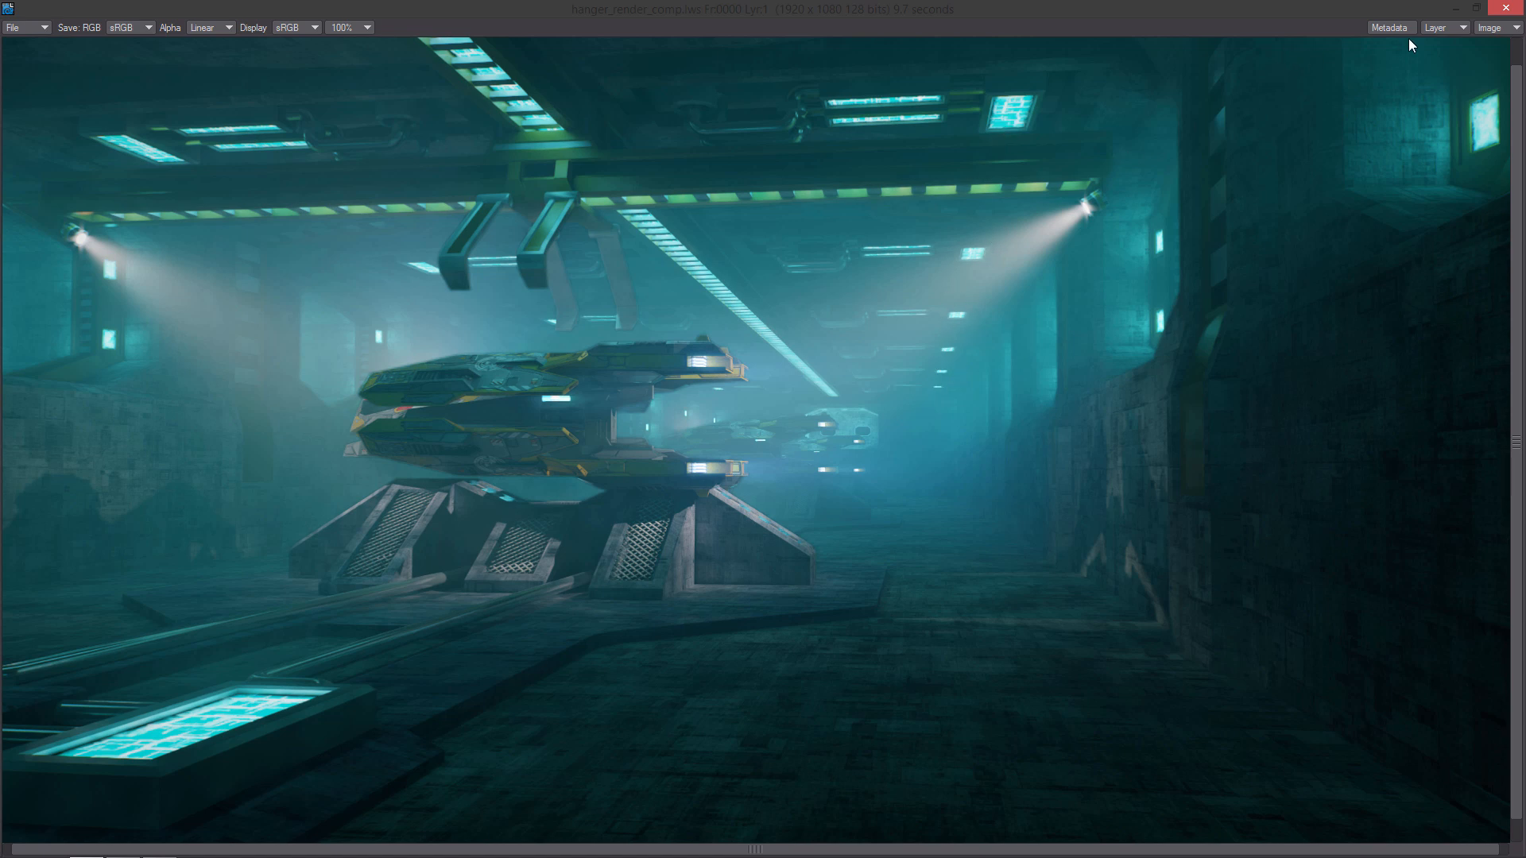
View the GBuffer1, GBuffer3 and GBuffer5 render passes one after another.
click(1445, 27)
click(1451, 38)
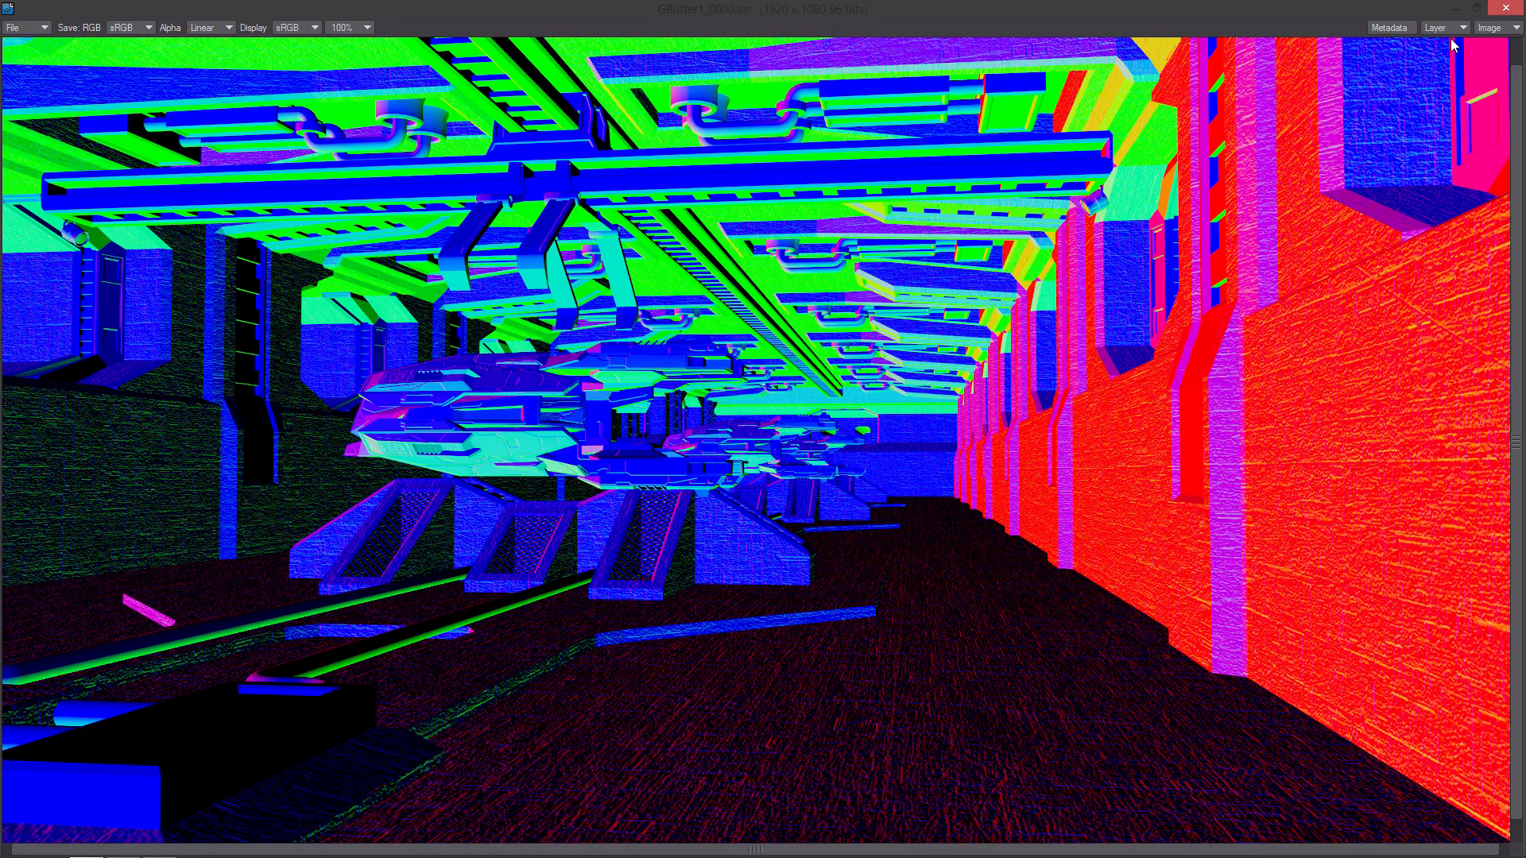
click(1443, 27)
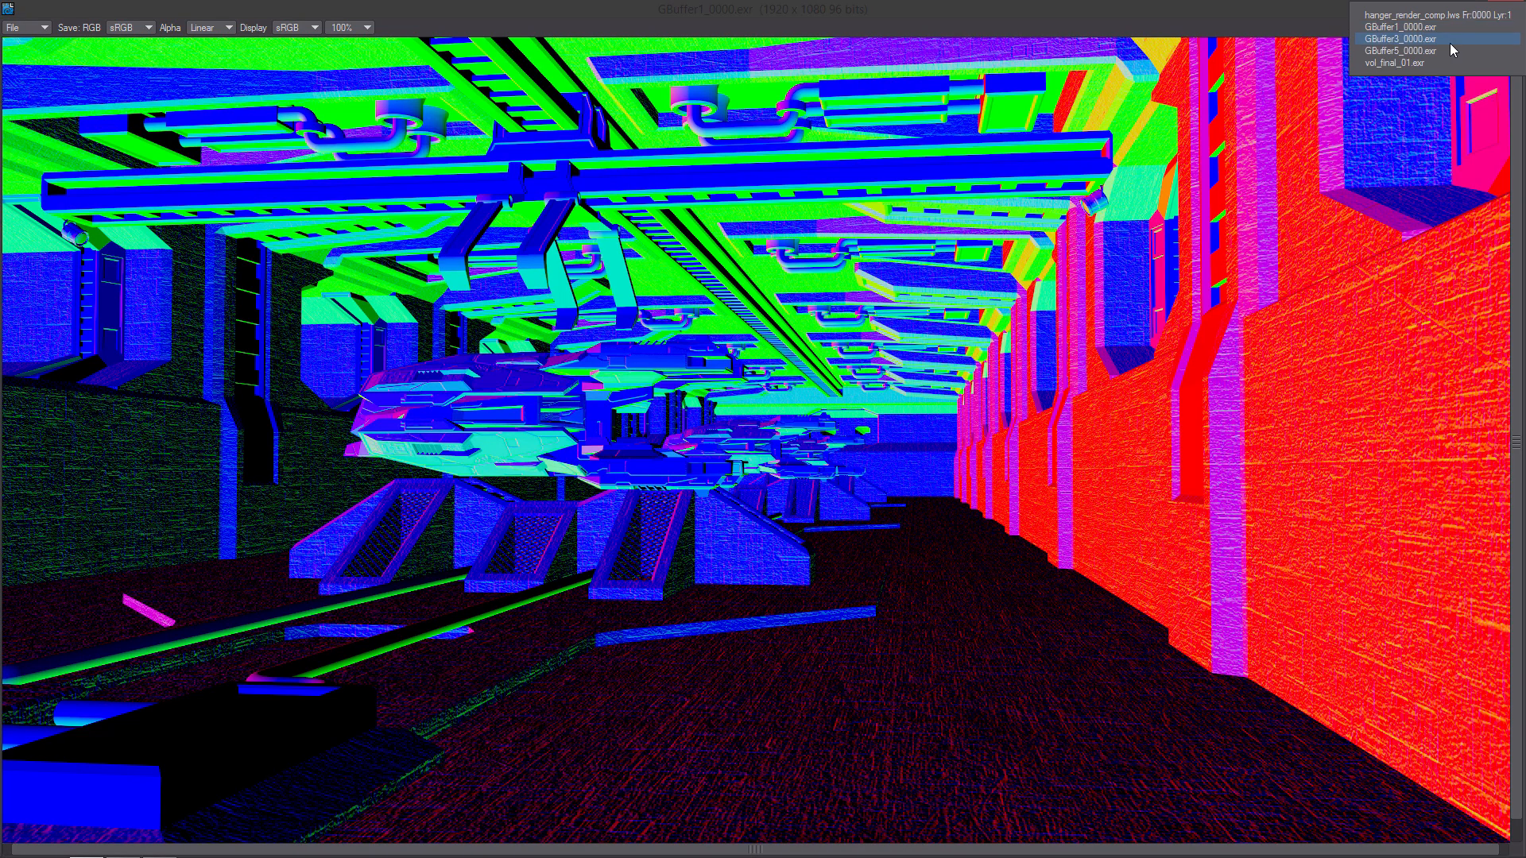
click(1448, 39)
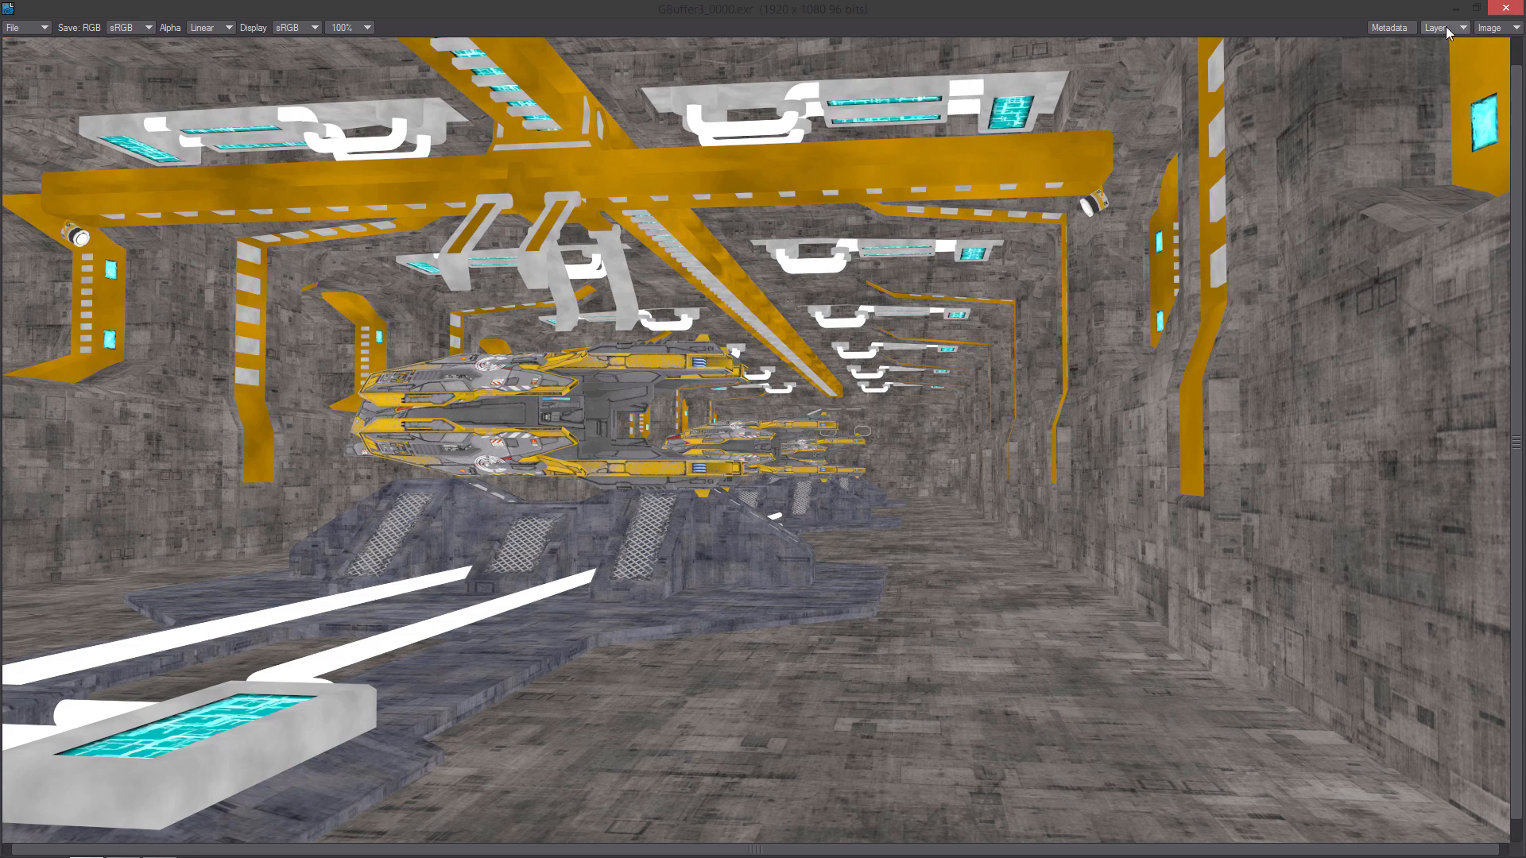
click(1447, 27)
click(1451, 47)
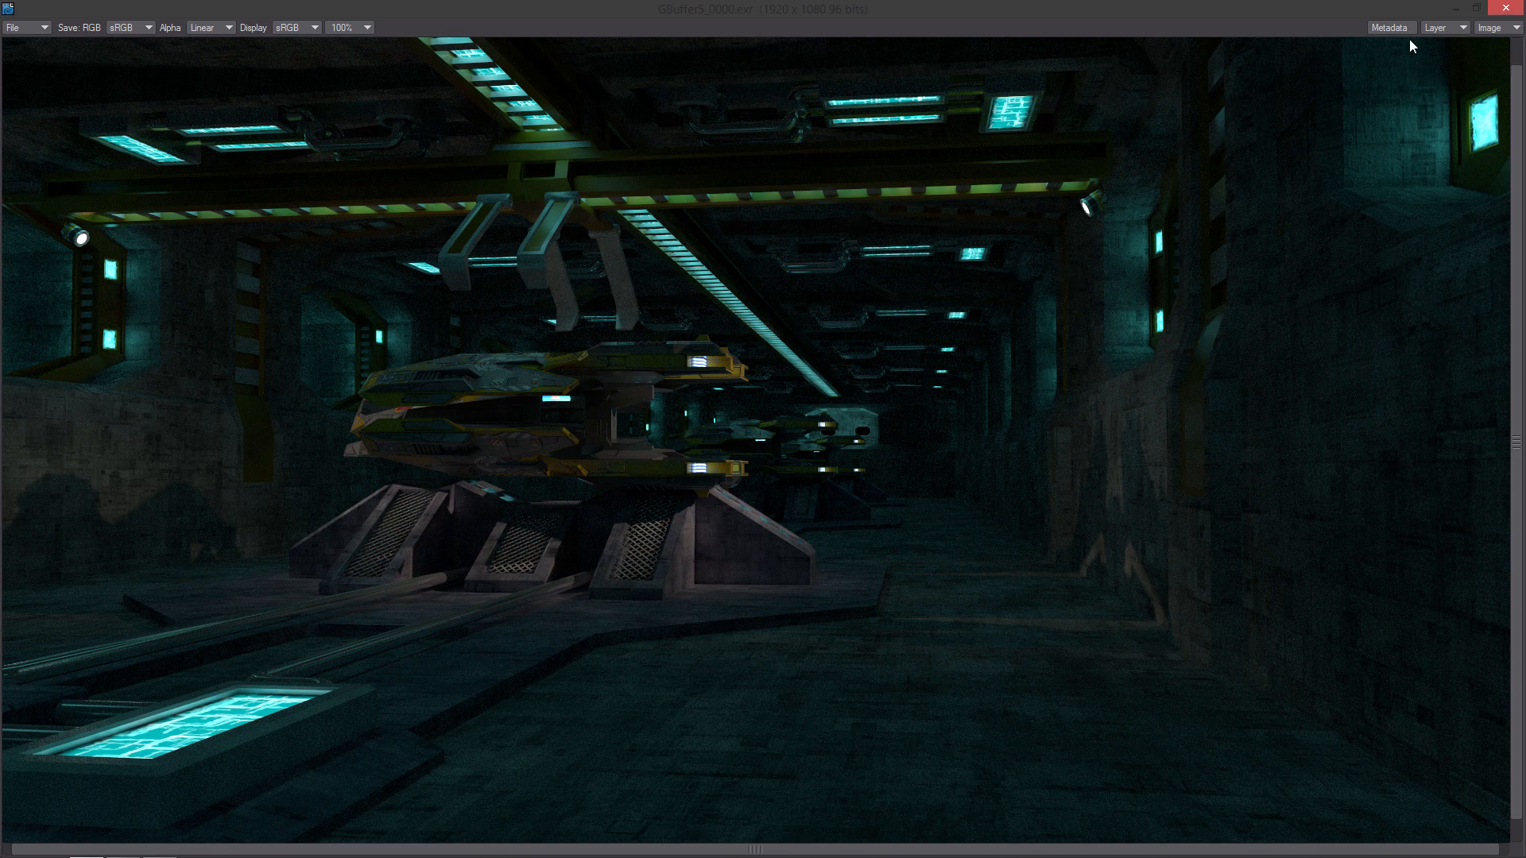
Compare the hanger_render_comp image at 100% with the vol_final_01.exr pass at 200% zoom.
click(1437, 30)
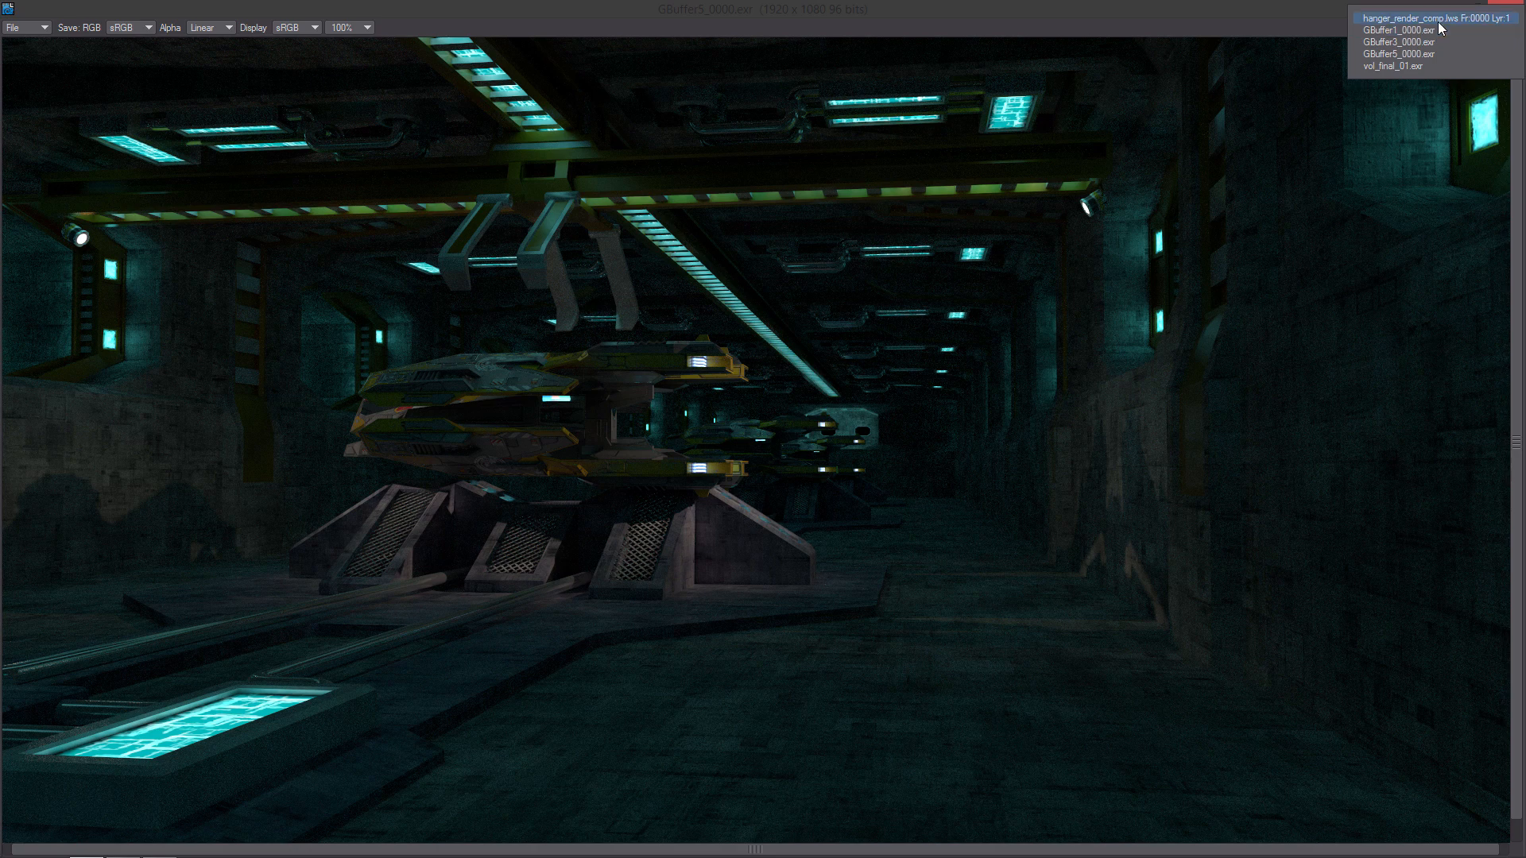
click(1441, 18)
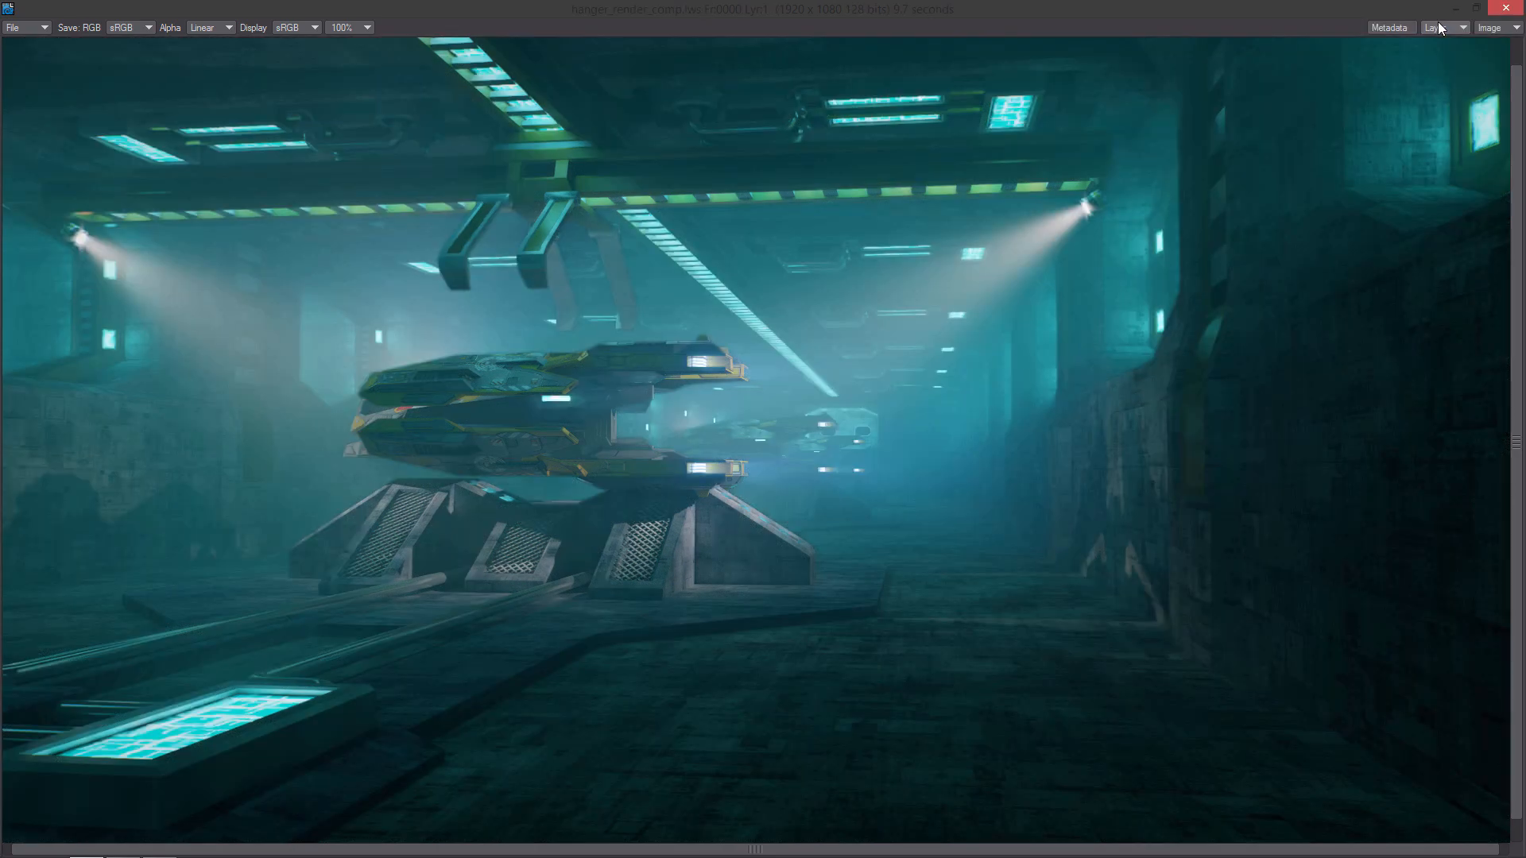
click(1443, 24)
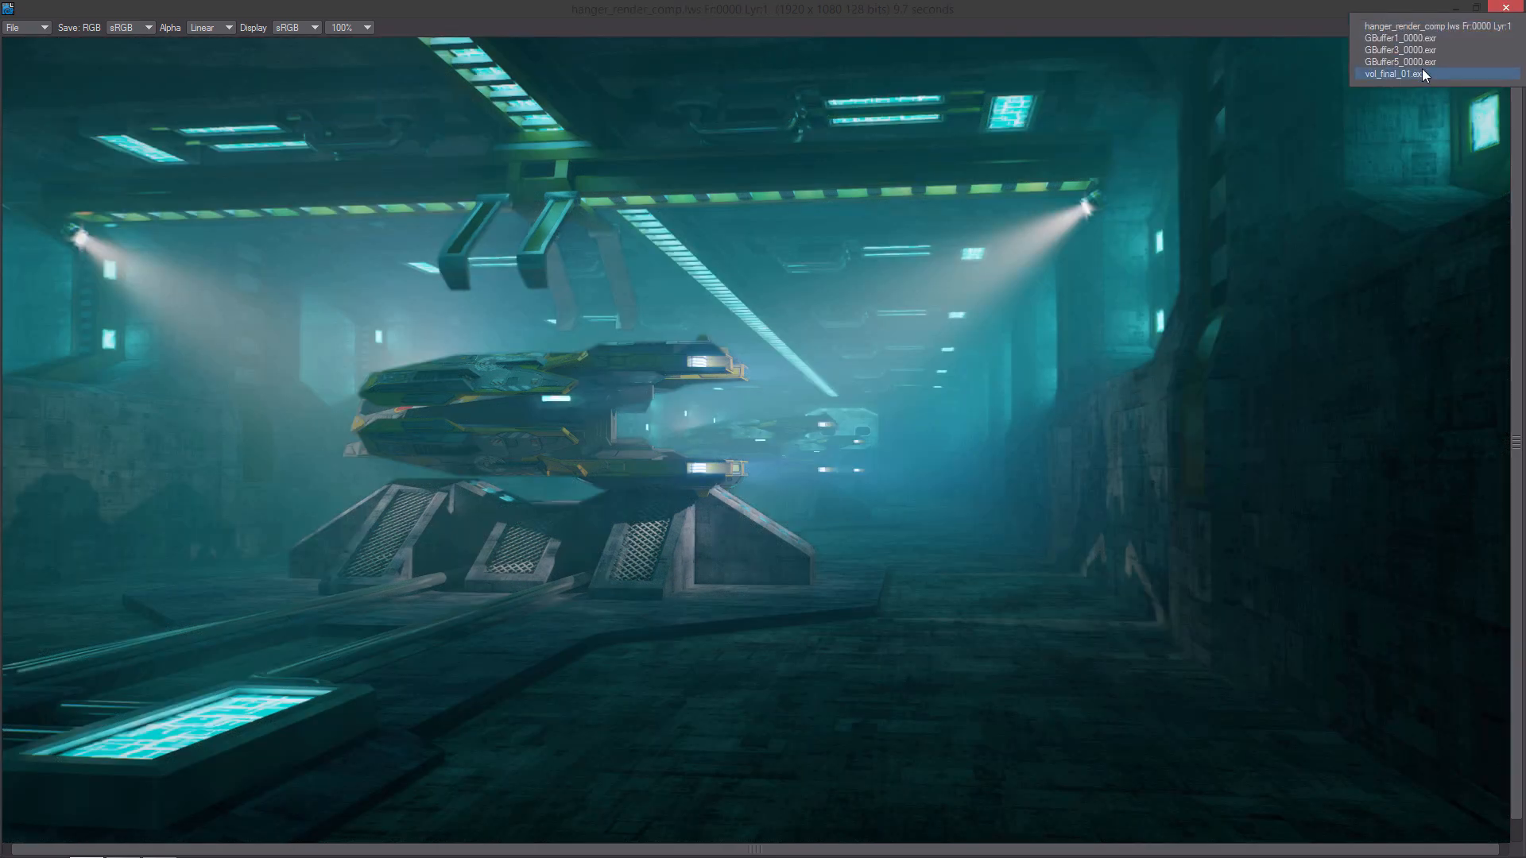
click(1423, 68)
click(365, 27)
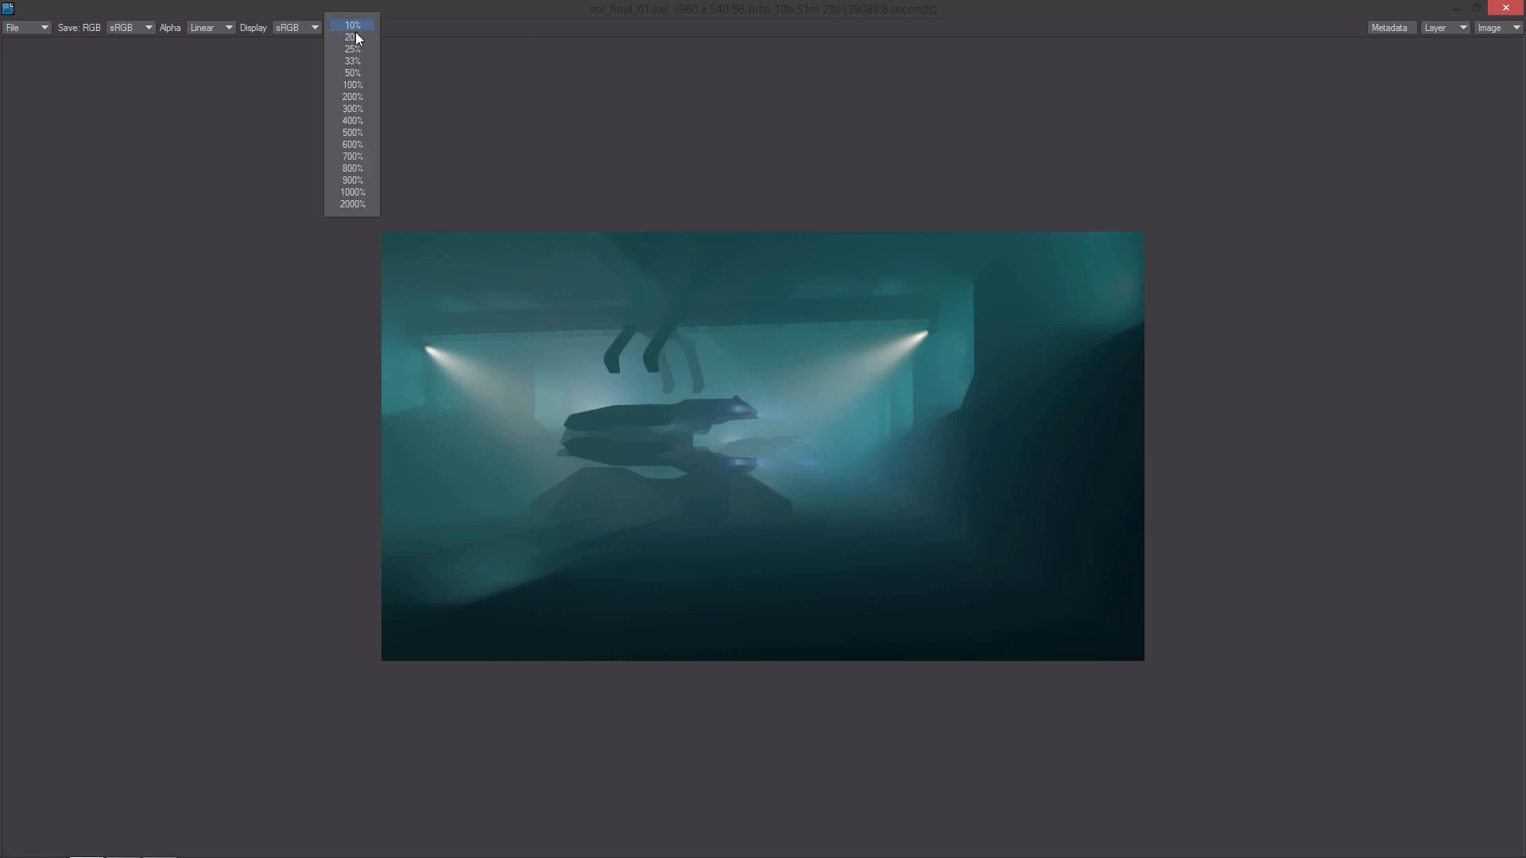
click(353, 97)
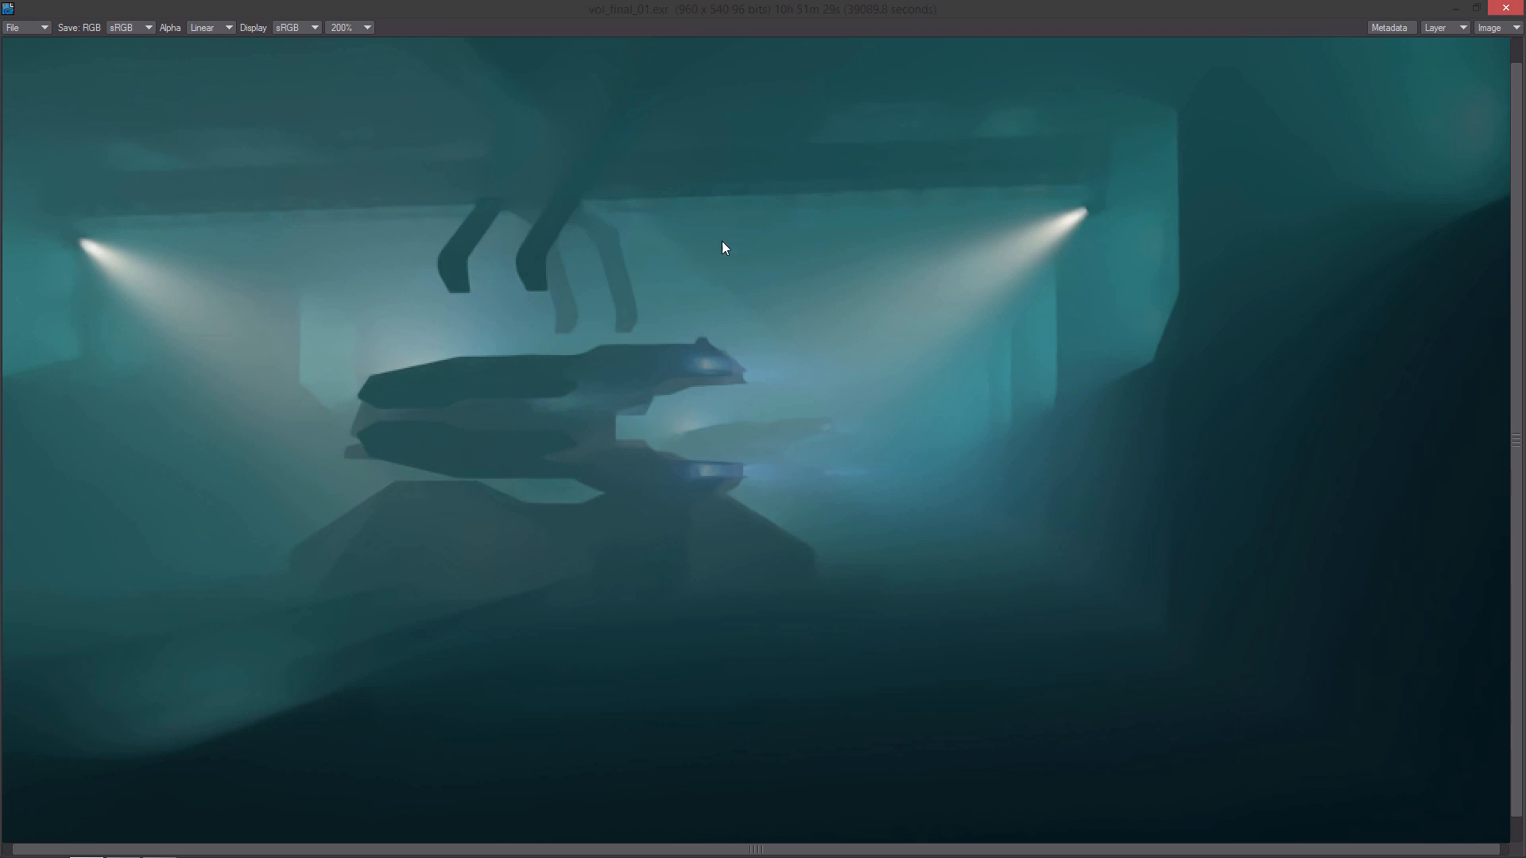
click(1453, 29)
click(1453, 20)
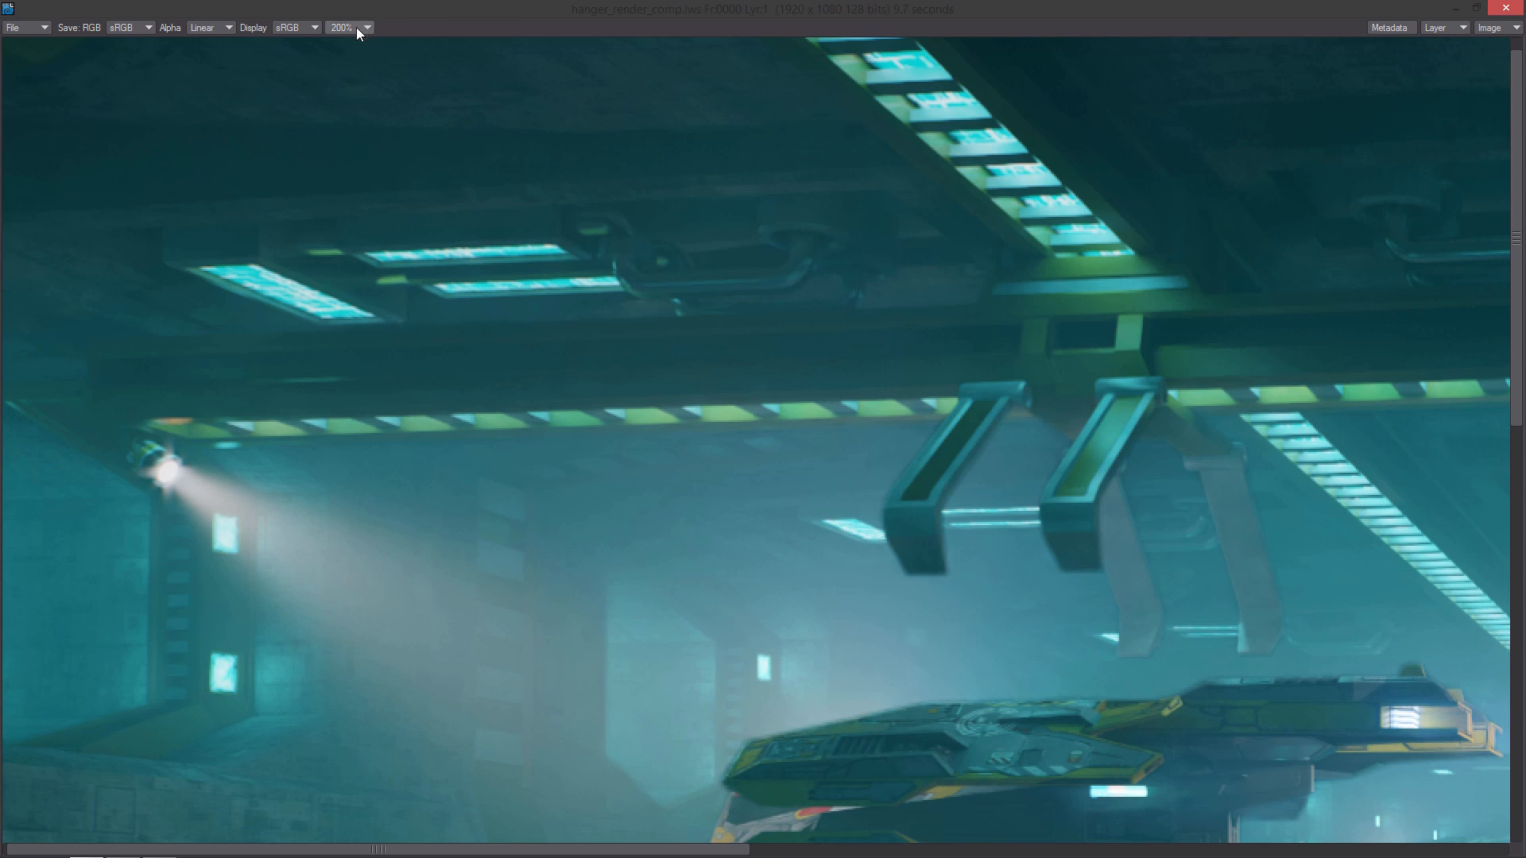
click(366, 28)
click(350, 80)
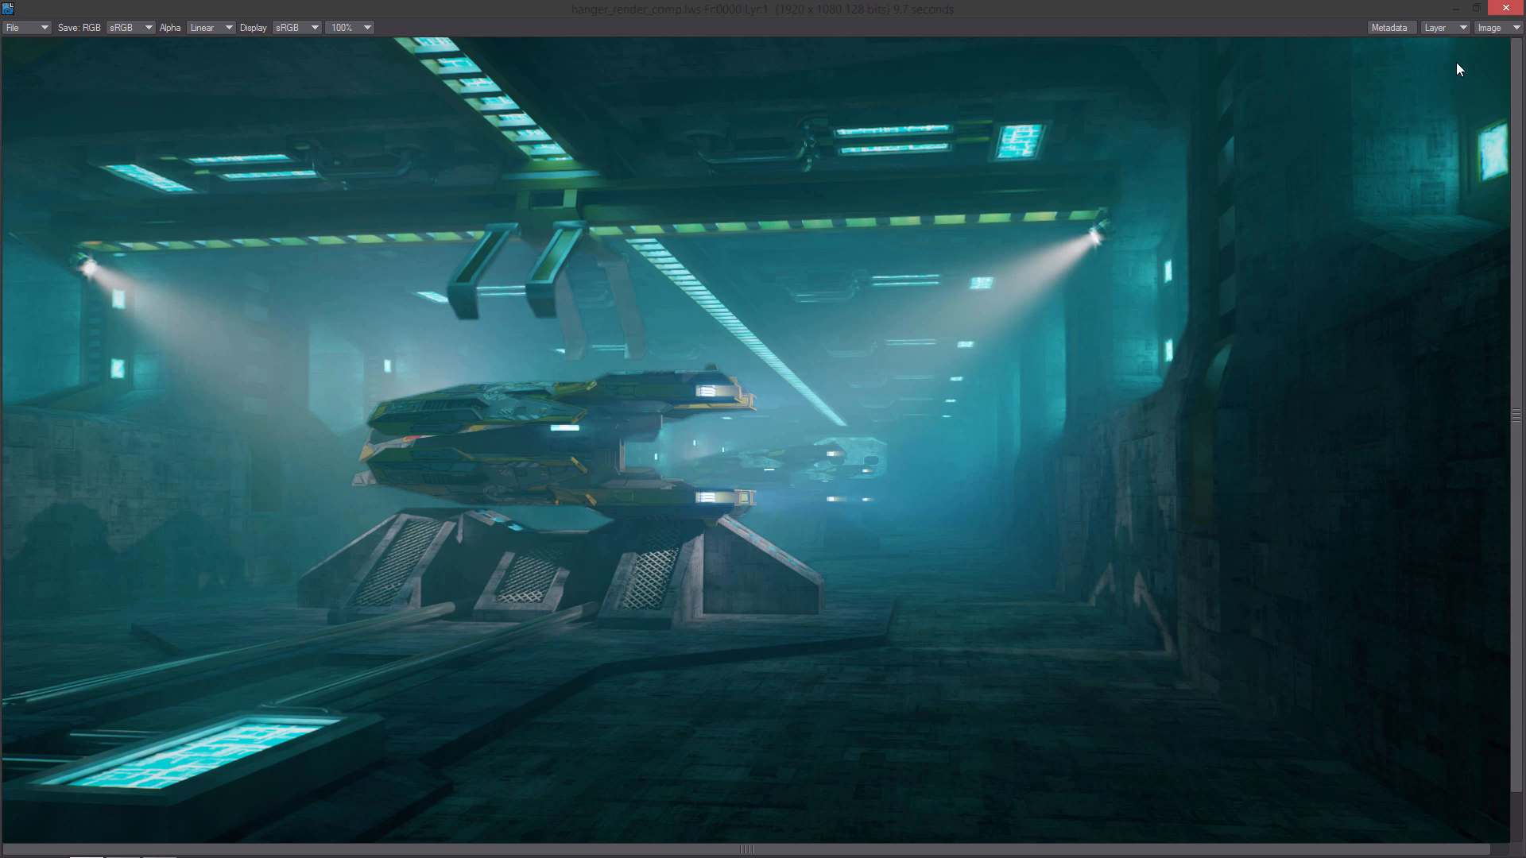
Close the image viewer, switch to Modeler and display the light polygon layer in the four-view layout.
click(1508, 8)
alt+drag(1068, 465, 960, 406)
click(1414, 25)
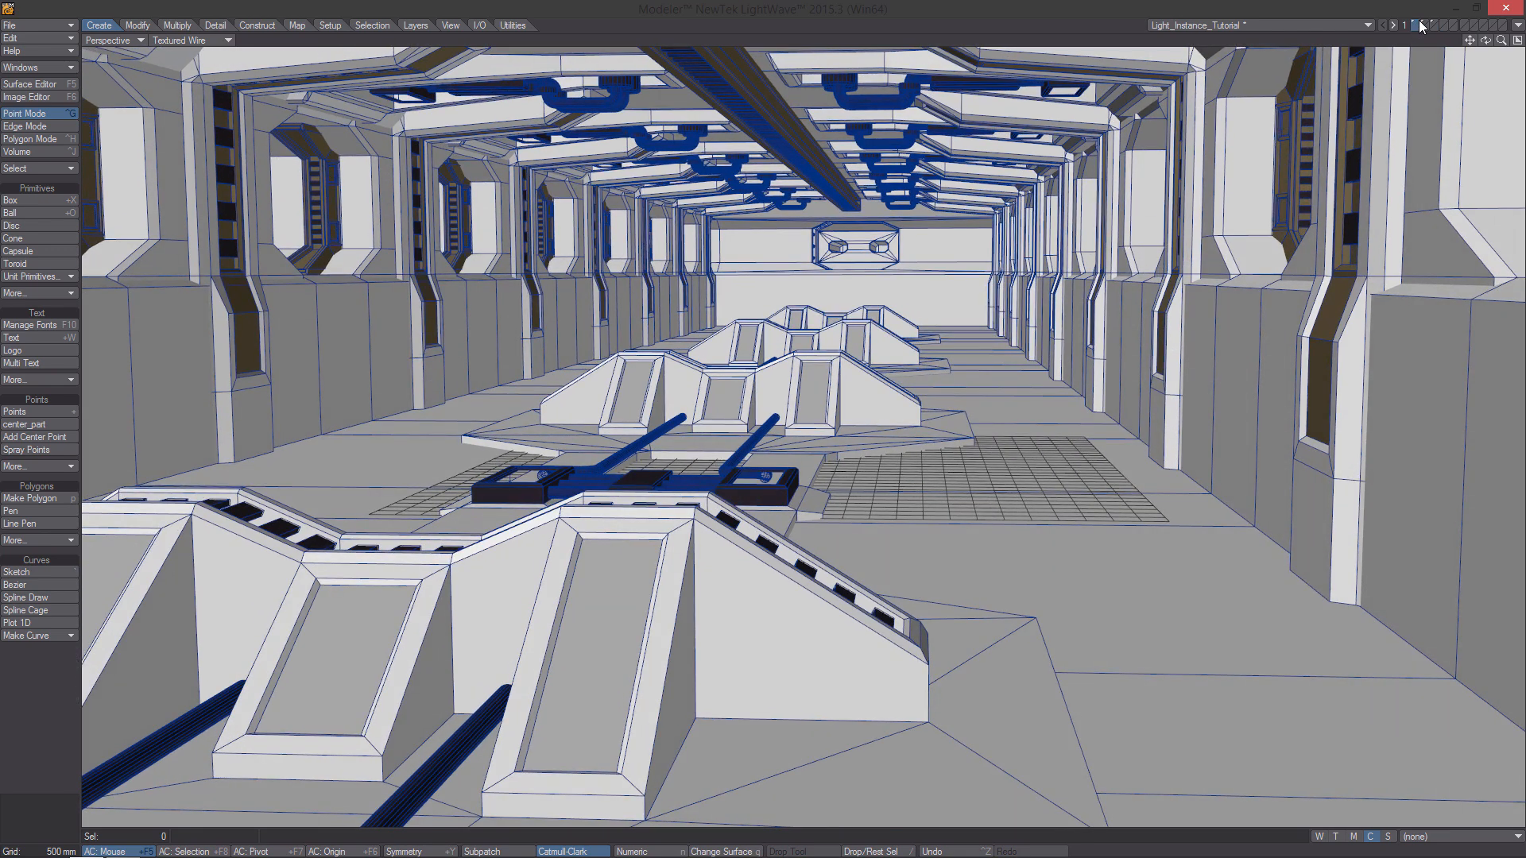
click(1424, 25)
alt+drag(984, 374, 1002, 348)
click(1517, 40)
ctrl+alt+drag(561, 325, 266, 322)
alt+drag(803, 338, 660, 313)
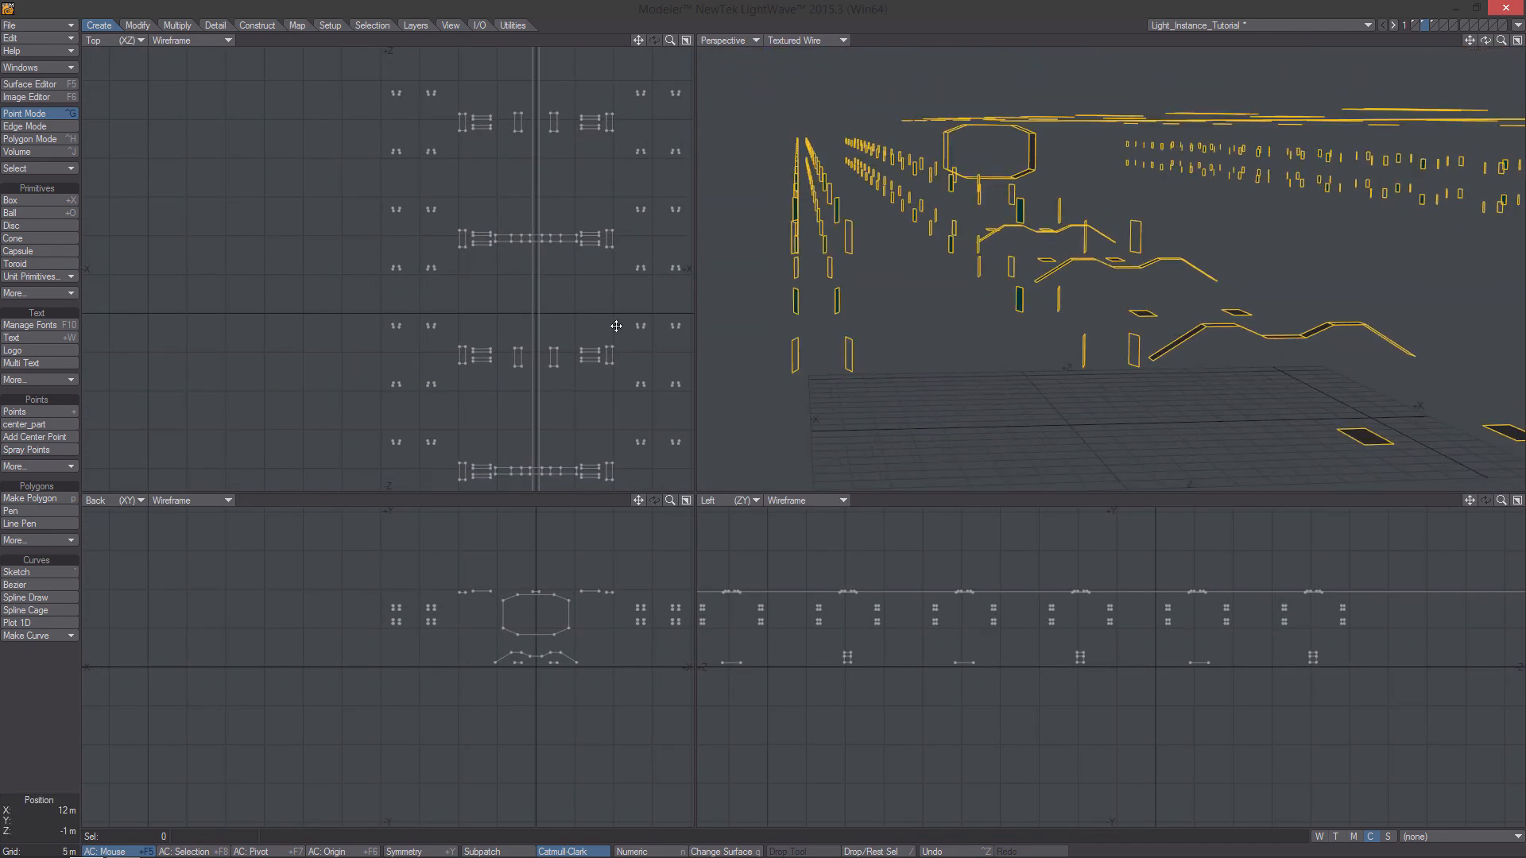
Place the light polygons on a separate empty layer with the hangar geometry shown in the background.
click(1414, 29)
ctrl+alt+drag(478, 360, 626, 248)
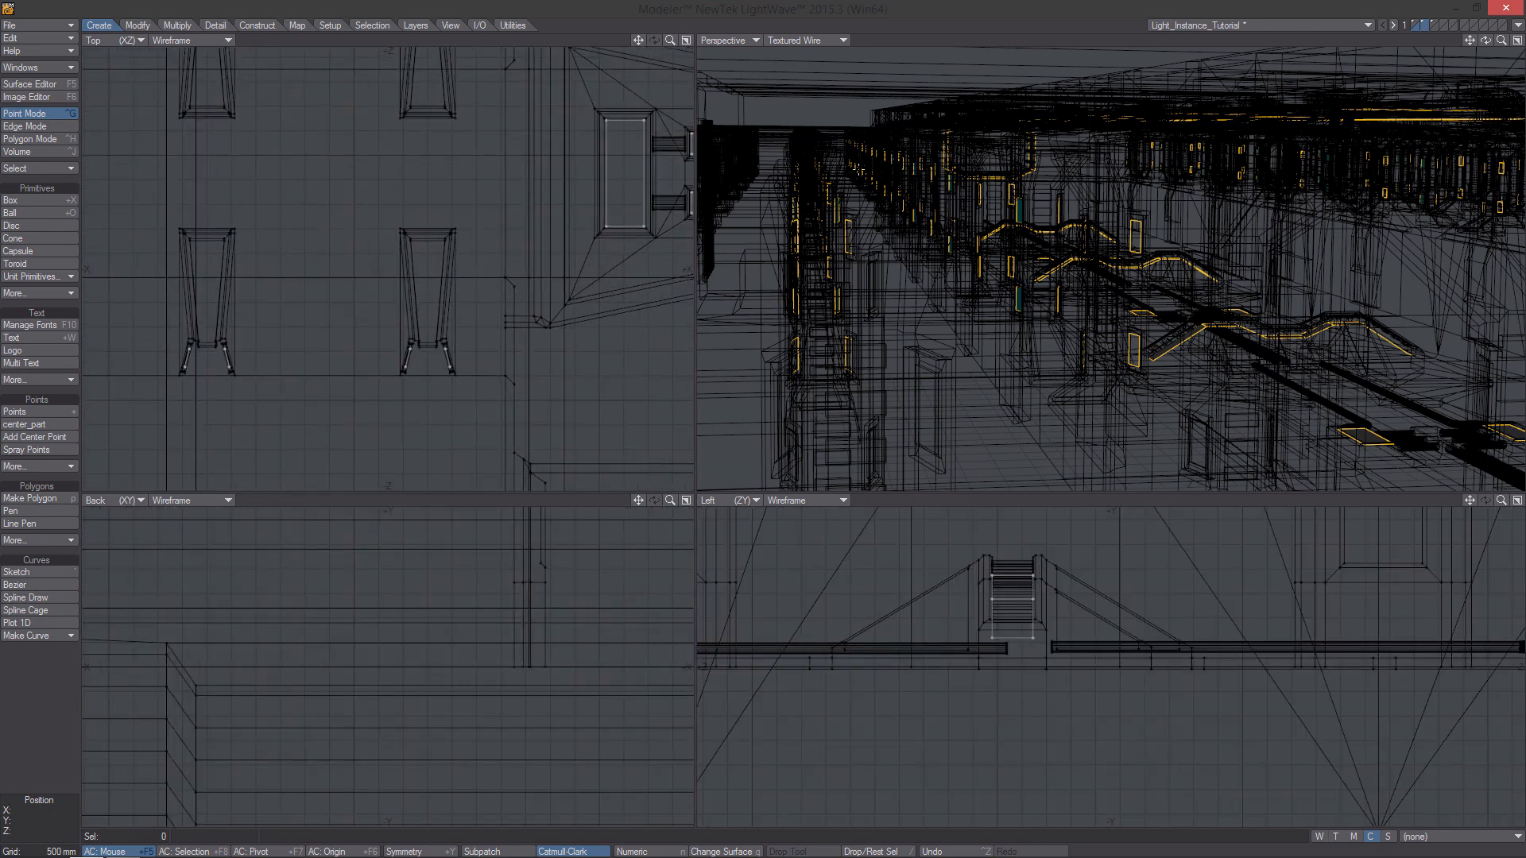
click(1442, 26)
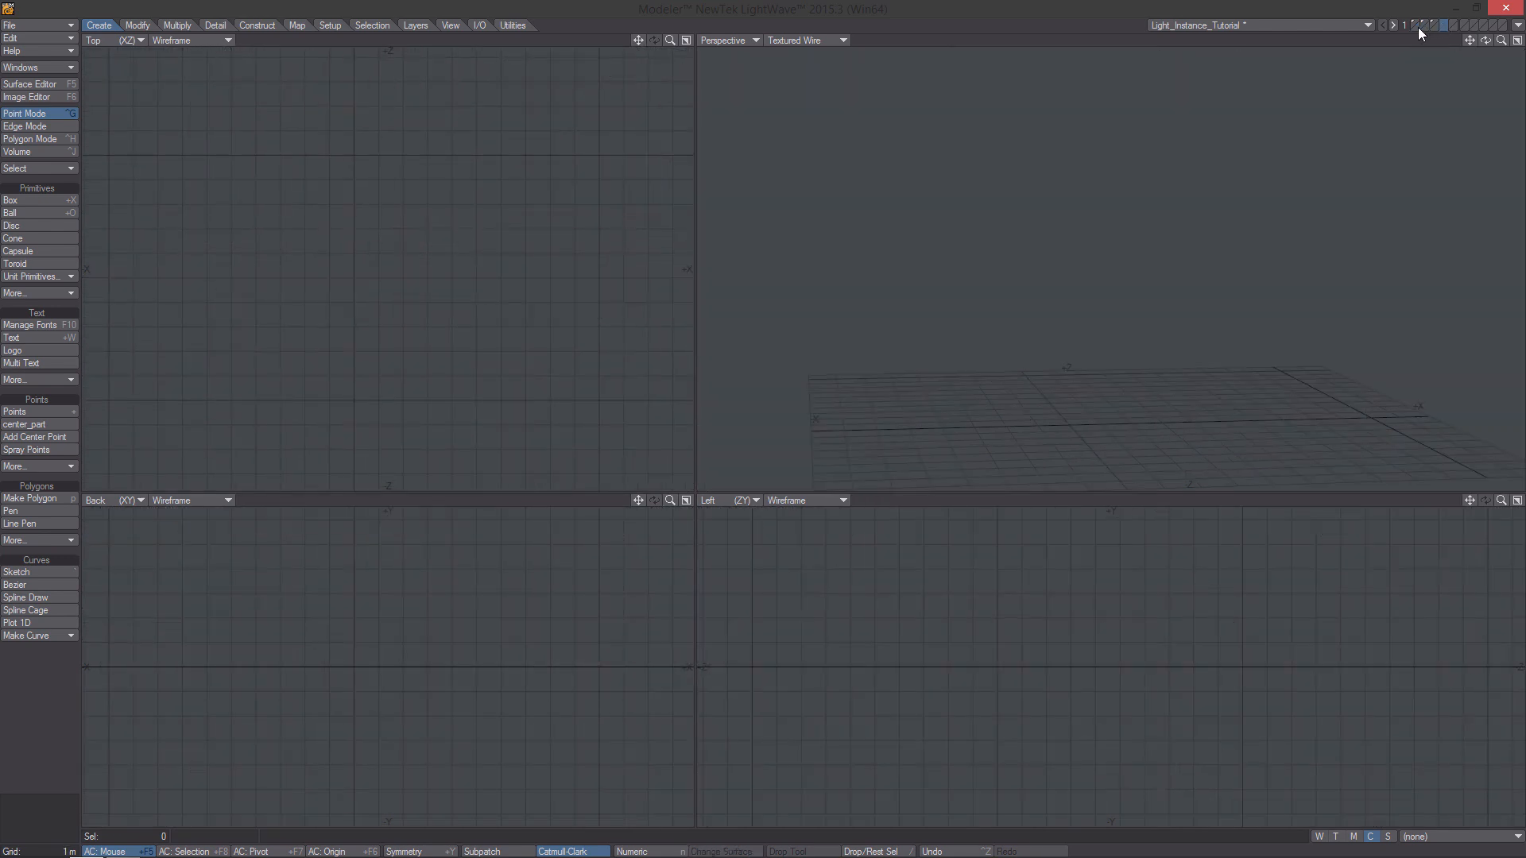
click(1417, 27)
scroll(423, 350, up, 8)
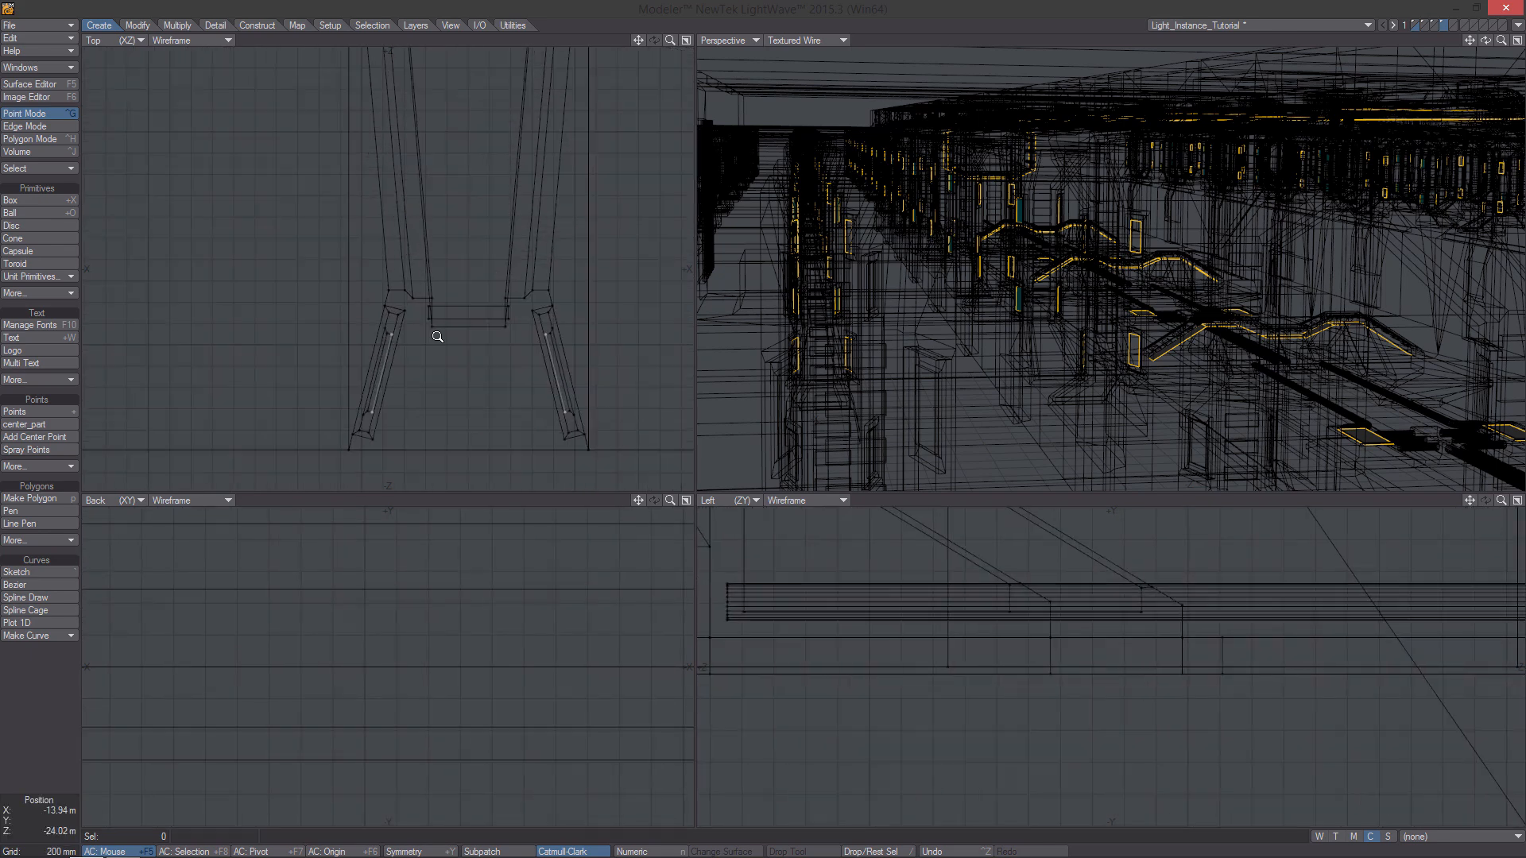
Offset the light polygons from the hangar surfaces with Point Normal Move.
click(146, 27)
click(27, 330)
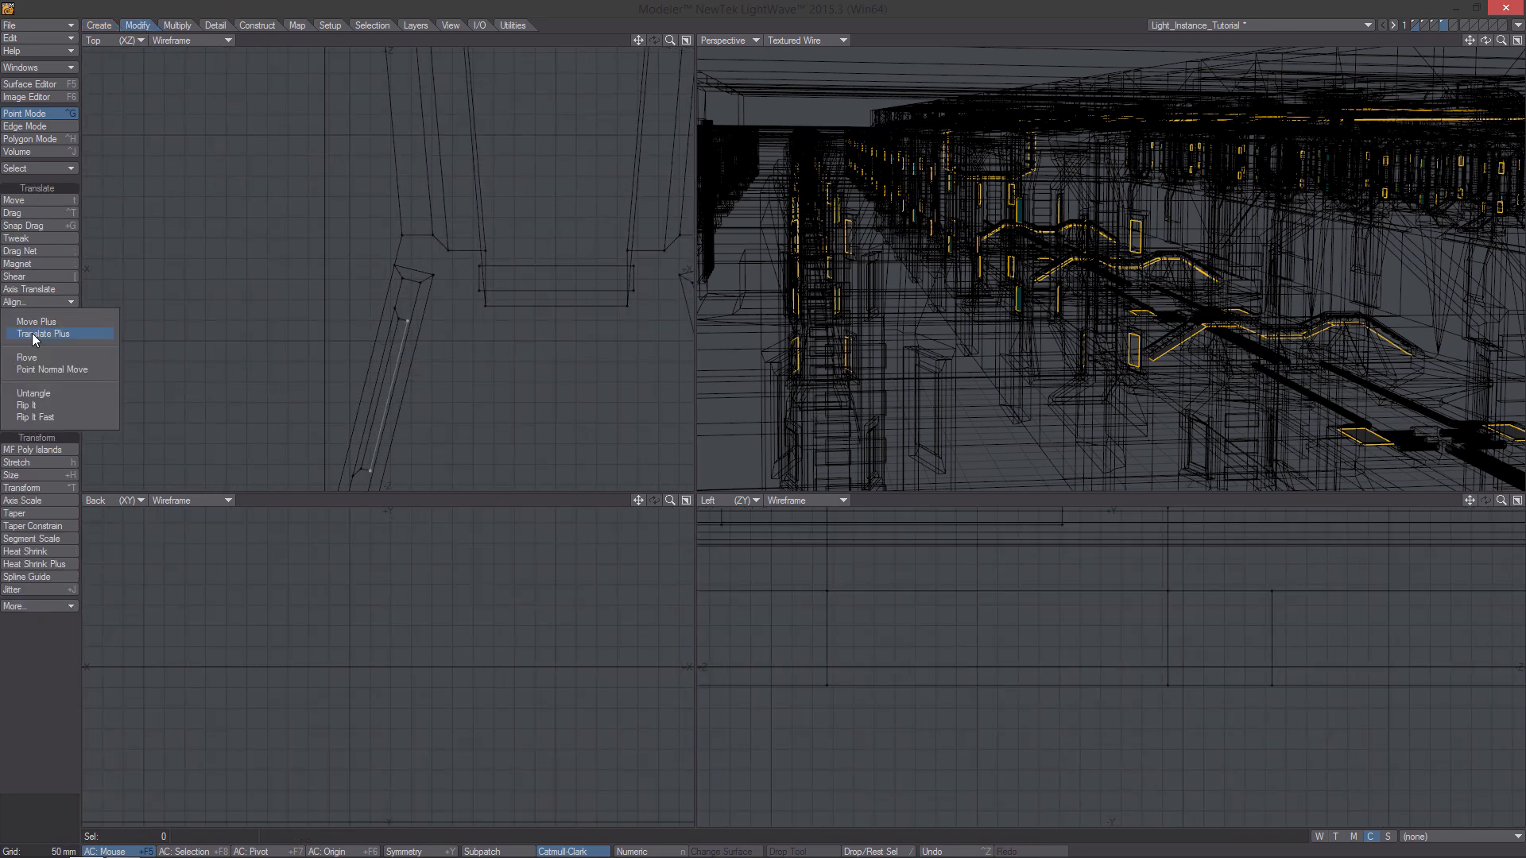
click(20, 369)
scroll(501, 323, up, 2)
alt+drag(510, 321, 176, 290)
drag(456, 299, 449, 236)
alt+drag(1026, 296, 1094, 295)
key(Return)
Make an empty layer active with the light polygons displayed as its background.
click(1451, 23)
click(1444, 28)
alt+drag(1246, 213, 1182, 257)
ctrl+alt+drag(474, 287, 401, 290)
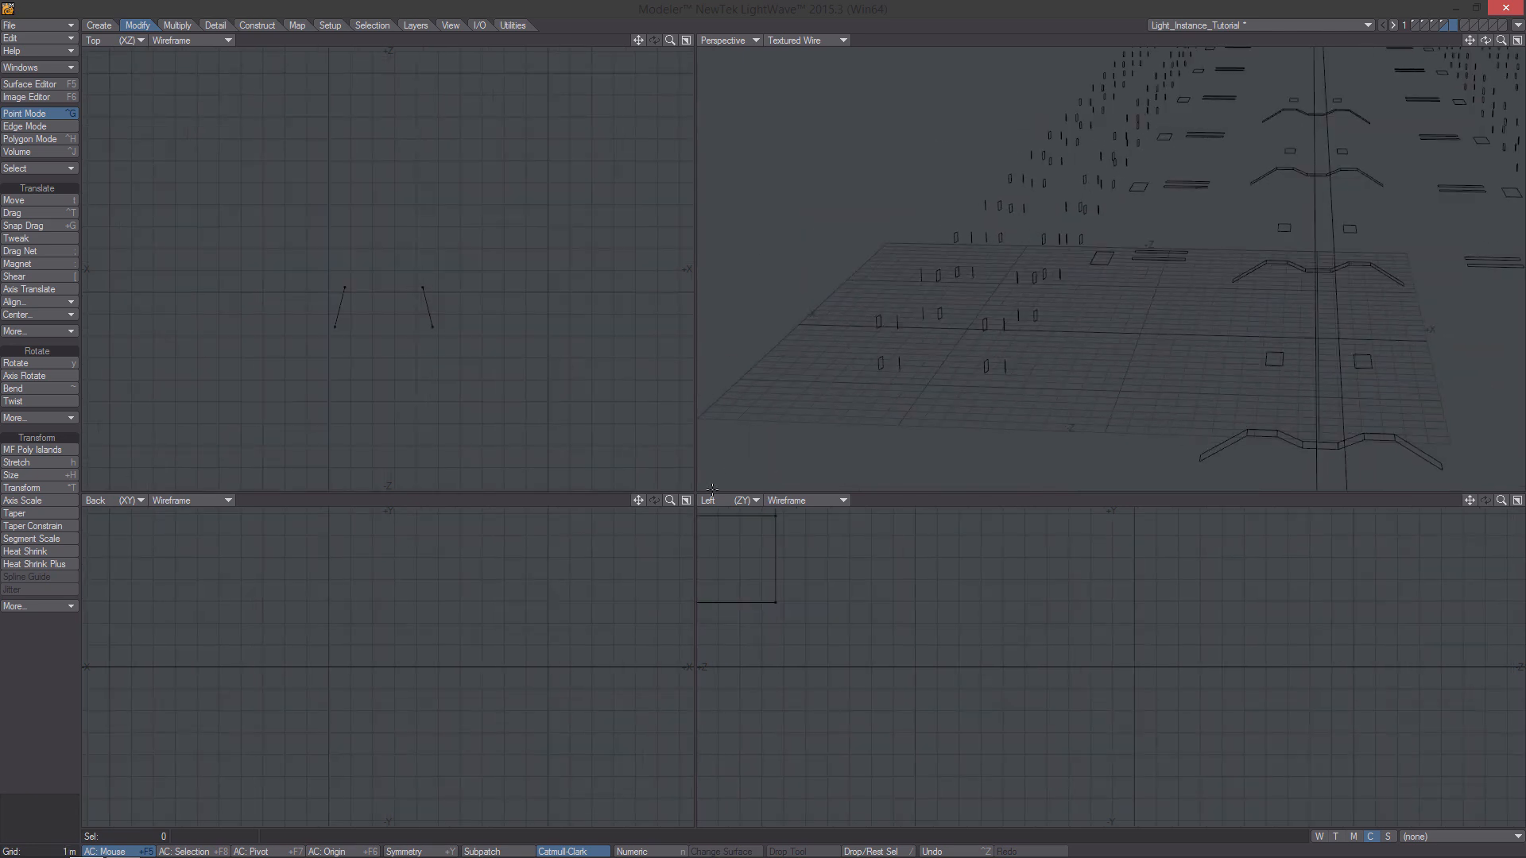
ctrl+alt+drag(505, 656, 322, 676)
alt+drag(515, 627, 324, 632)
ctrl+alt+drag(474, 652, 520, 626)
Create three points at the origin, about 1 m above it and about 1 m beside it along X.
click(98, 27)
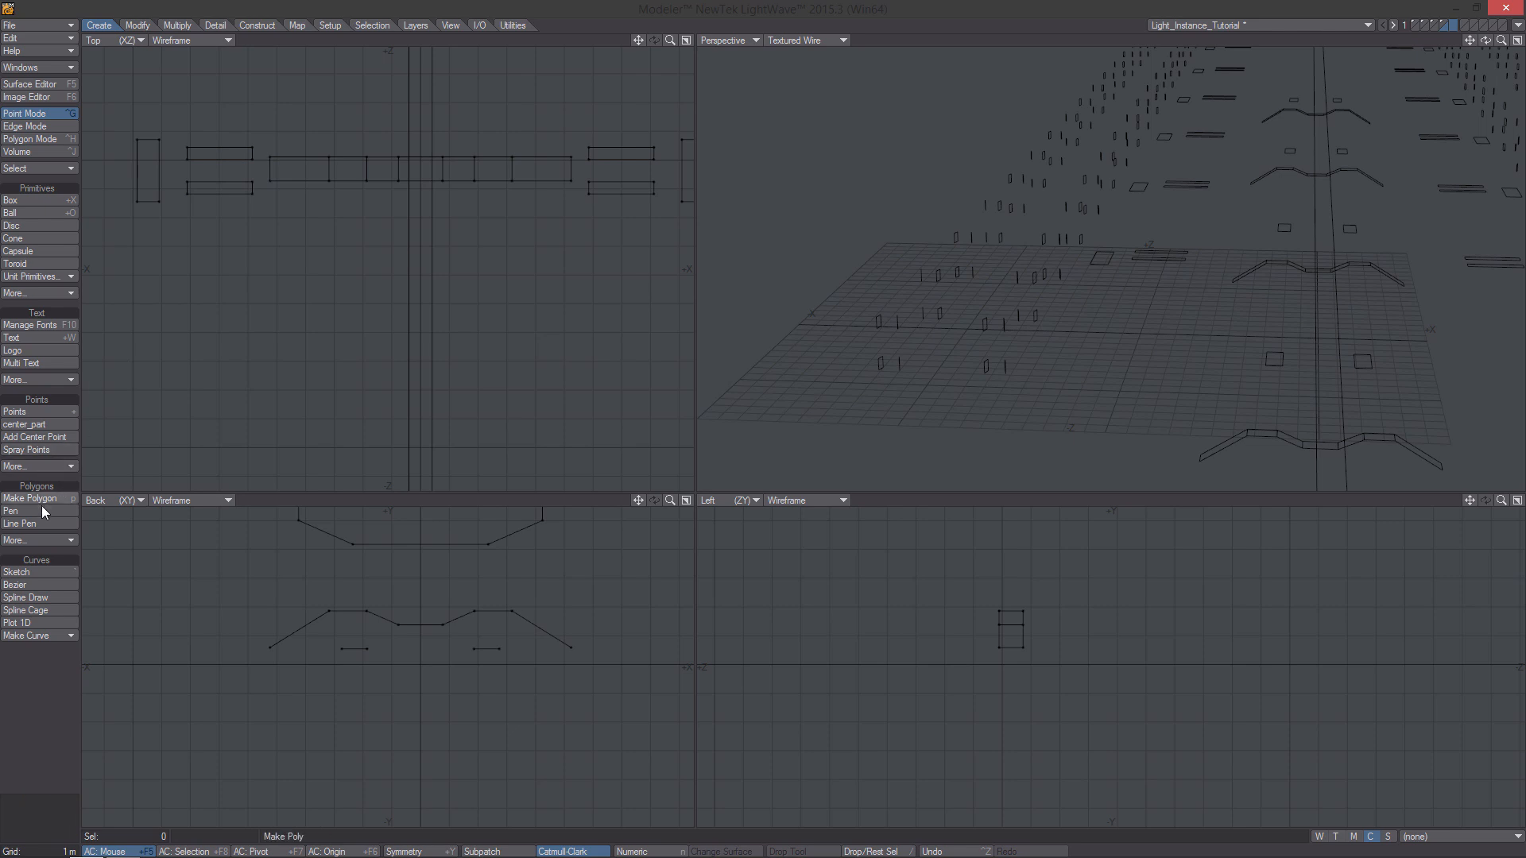
click(31, 413)
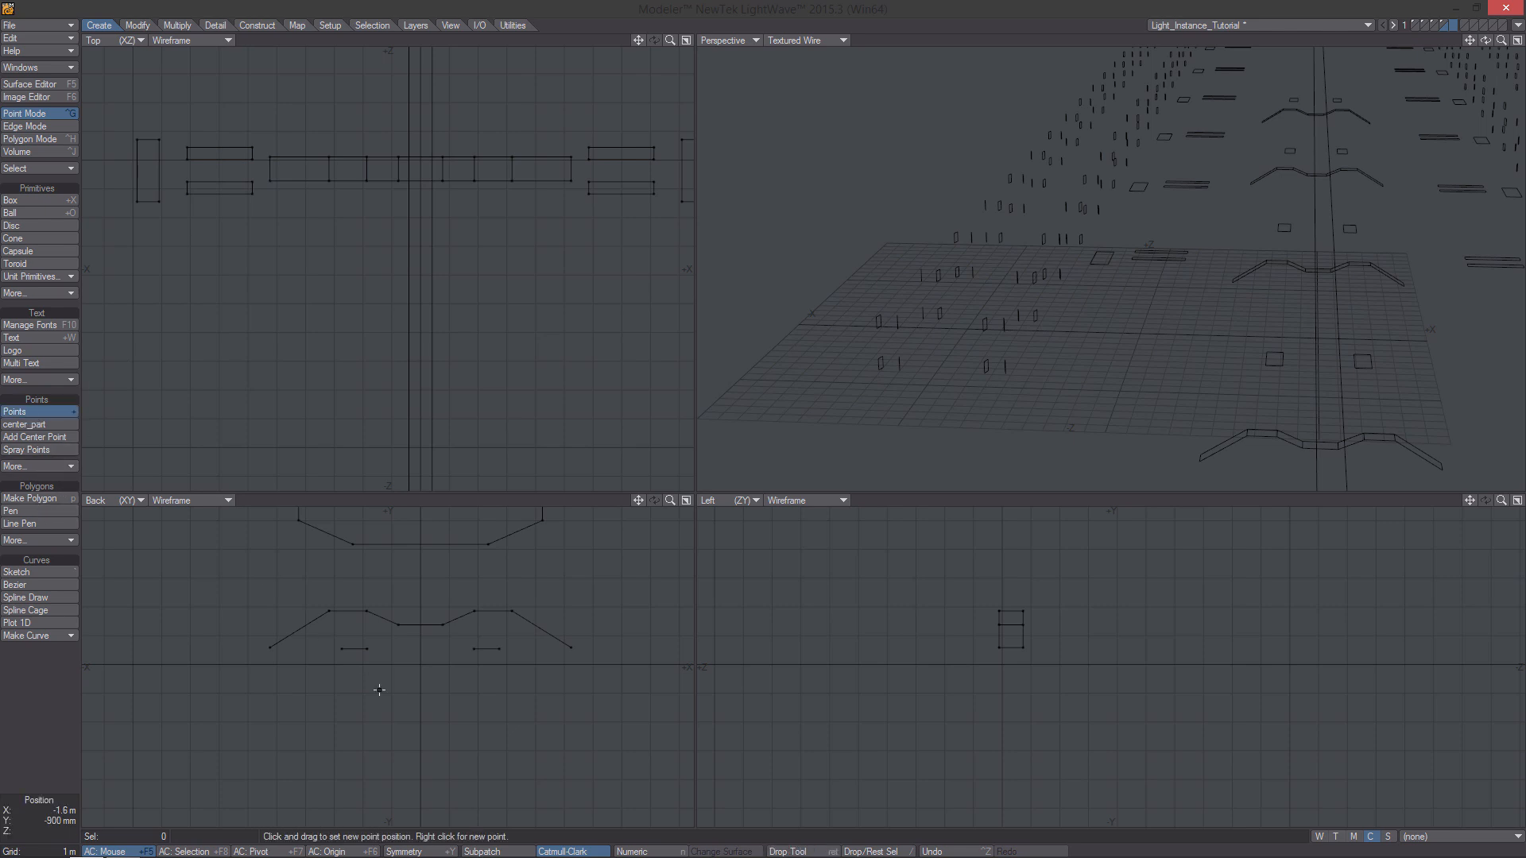
right_click(423, 665)
right_click(422, 635)
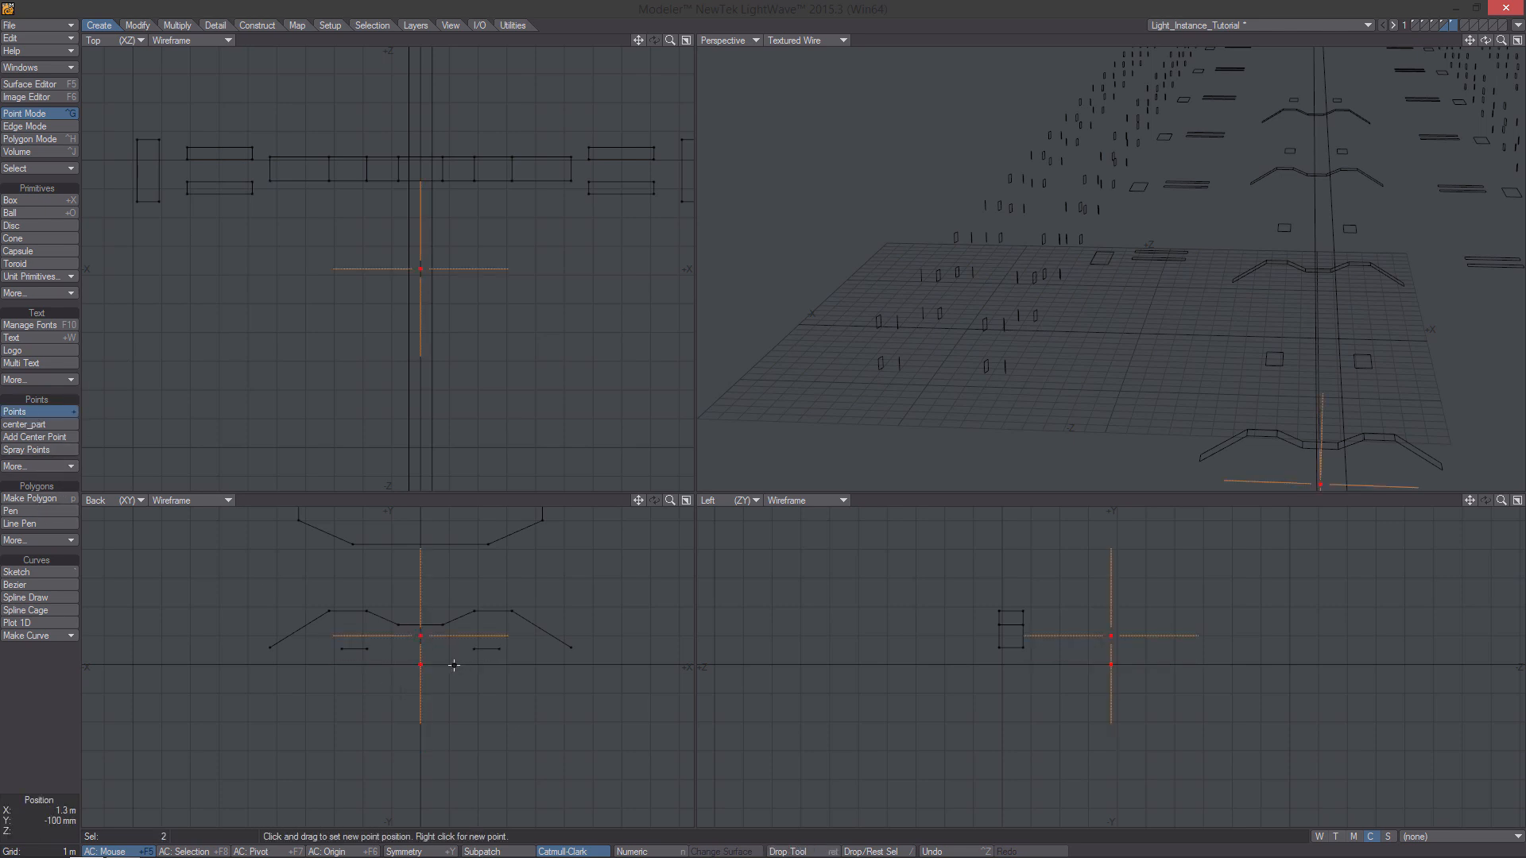
right_click(449, 665)
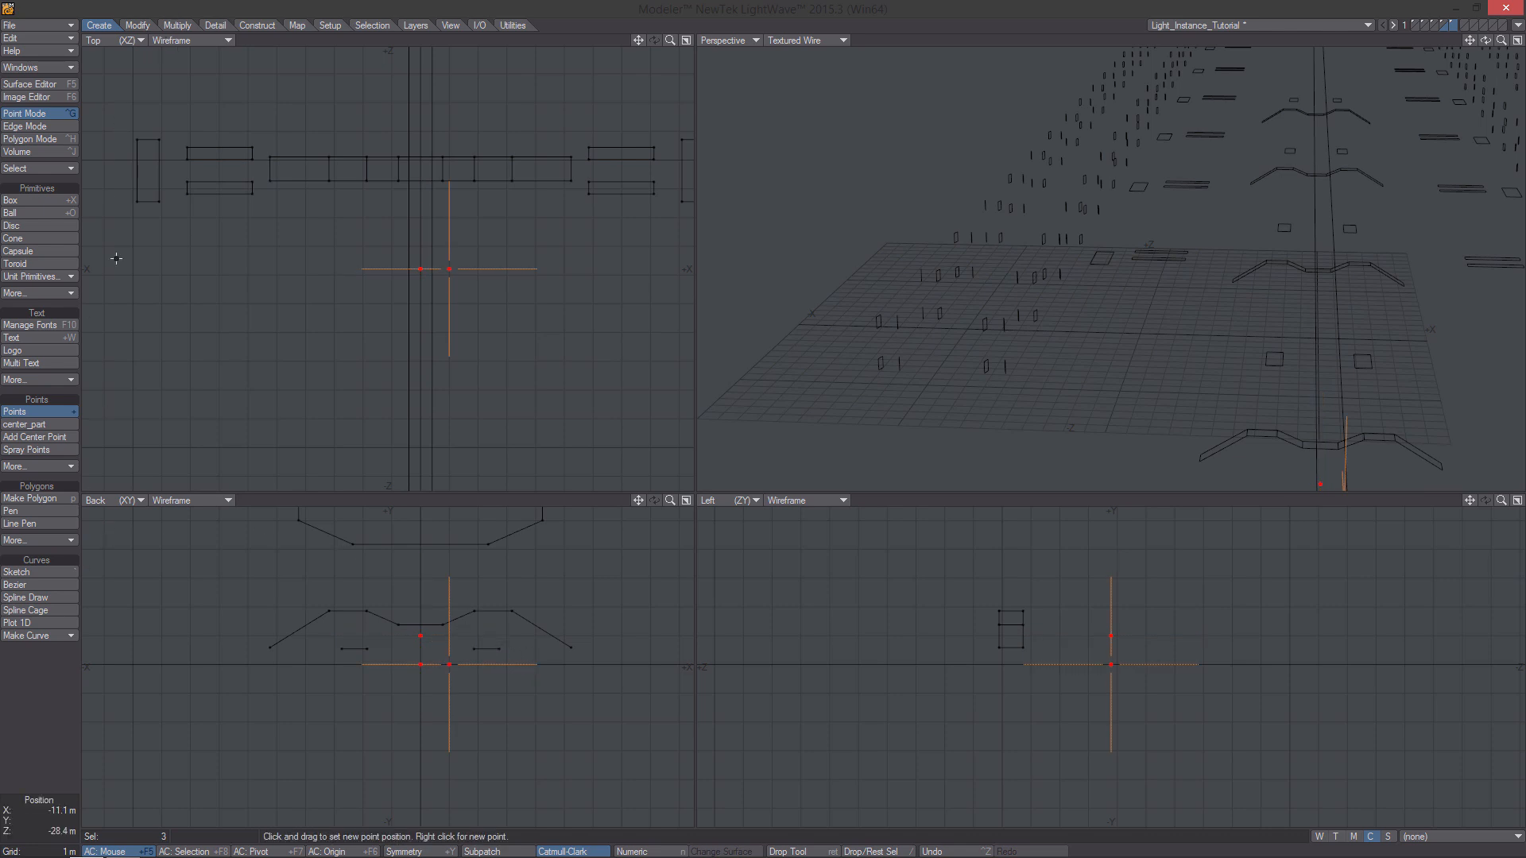
Quantize the three points and align them on one Z plane with Set Value.
click(137, 24)
click(35, 596)
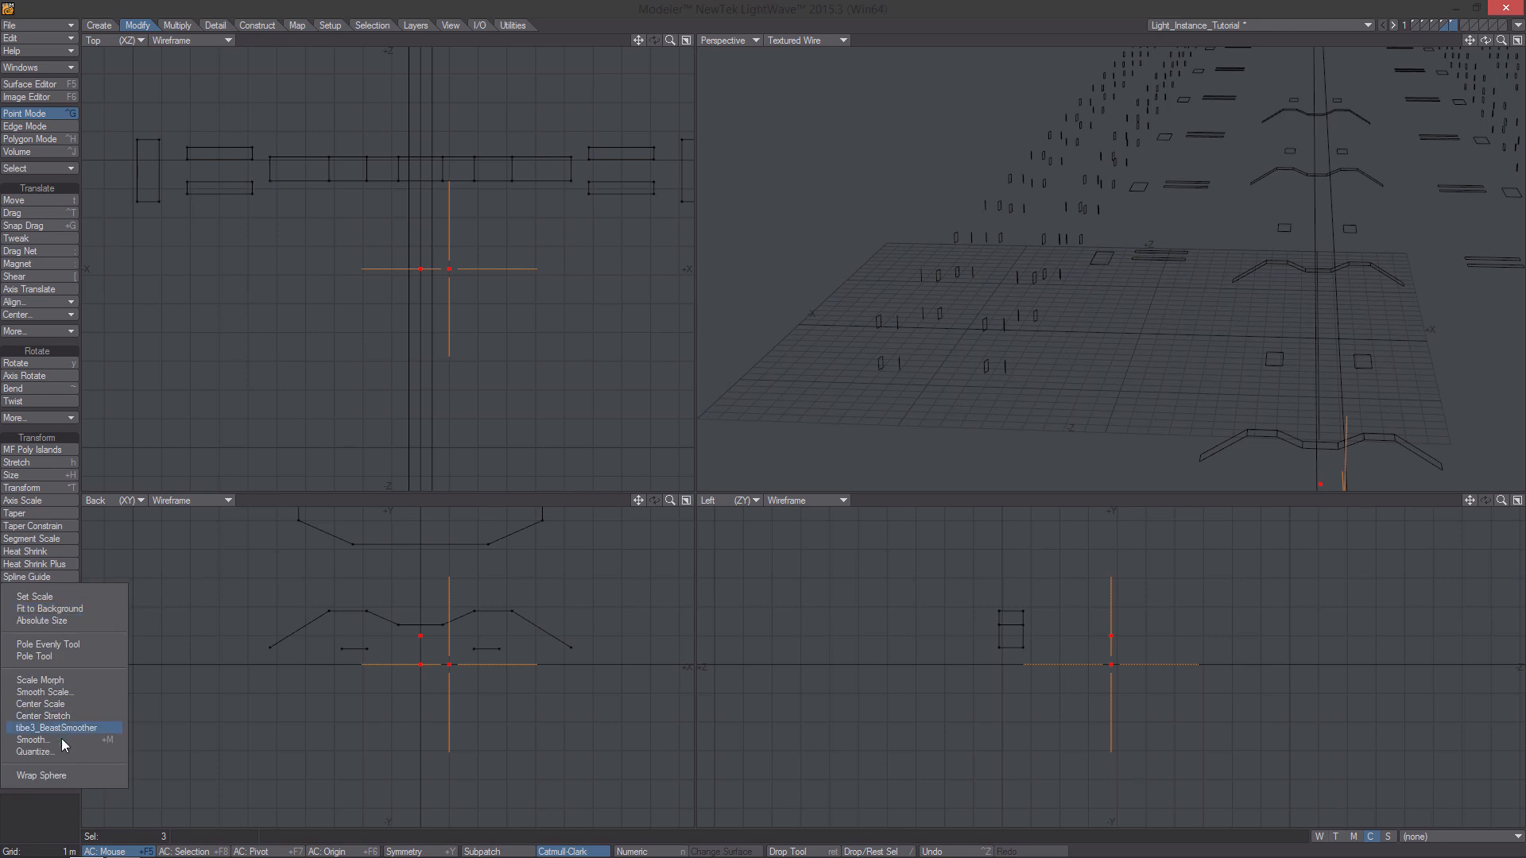
click(64, 752)
click(706, 446)
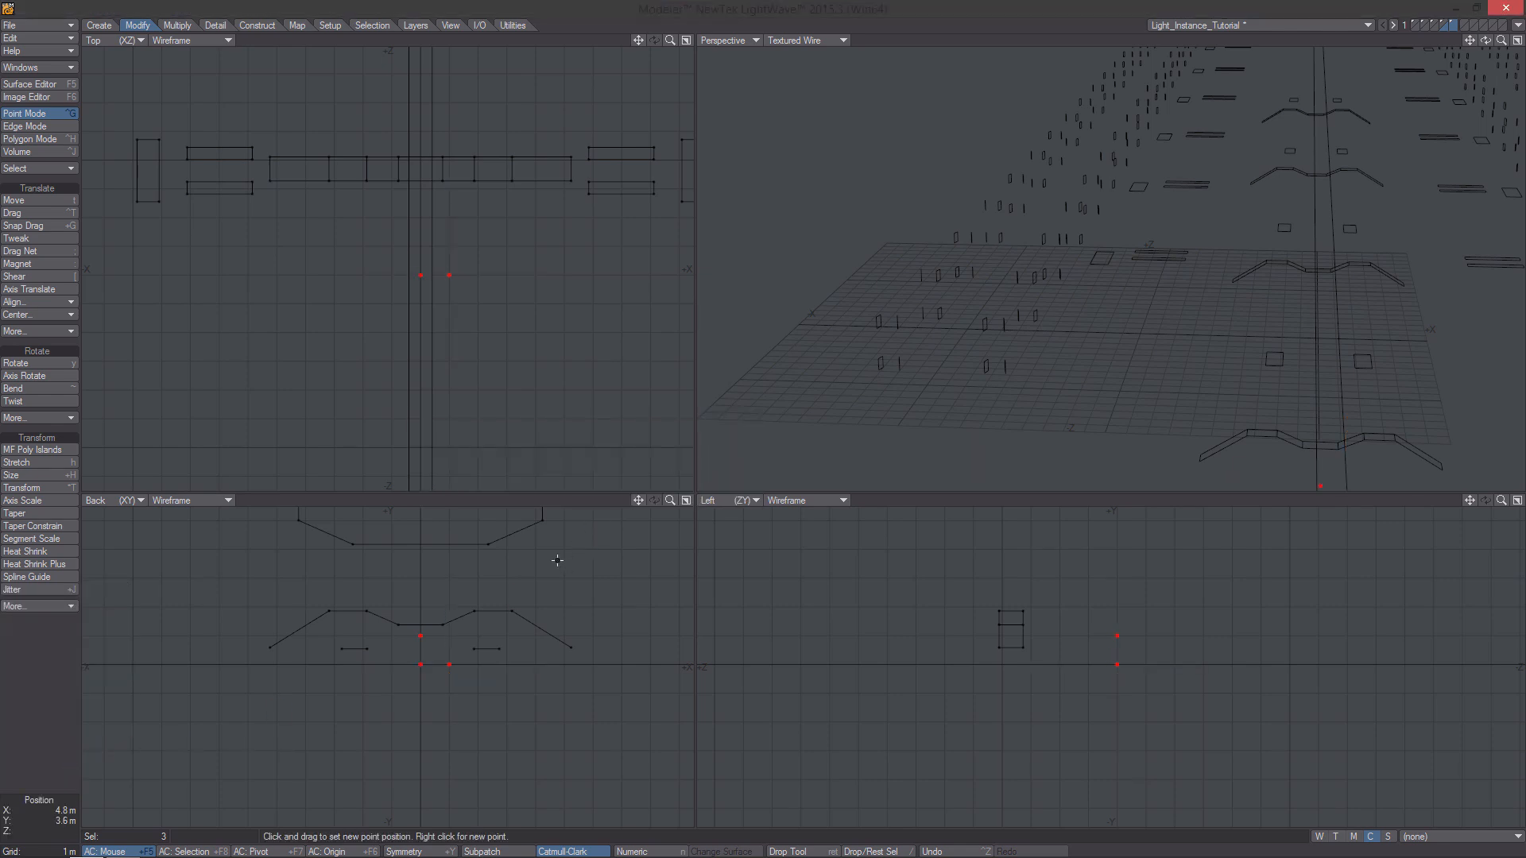
key(v)
click(640, 444)
click(715, 446)
key(a)
Make a triangular polygon from the three points.
ctrl+alt+drag(453, 675, 508, 697)
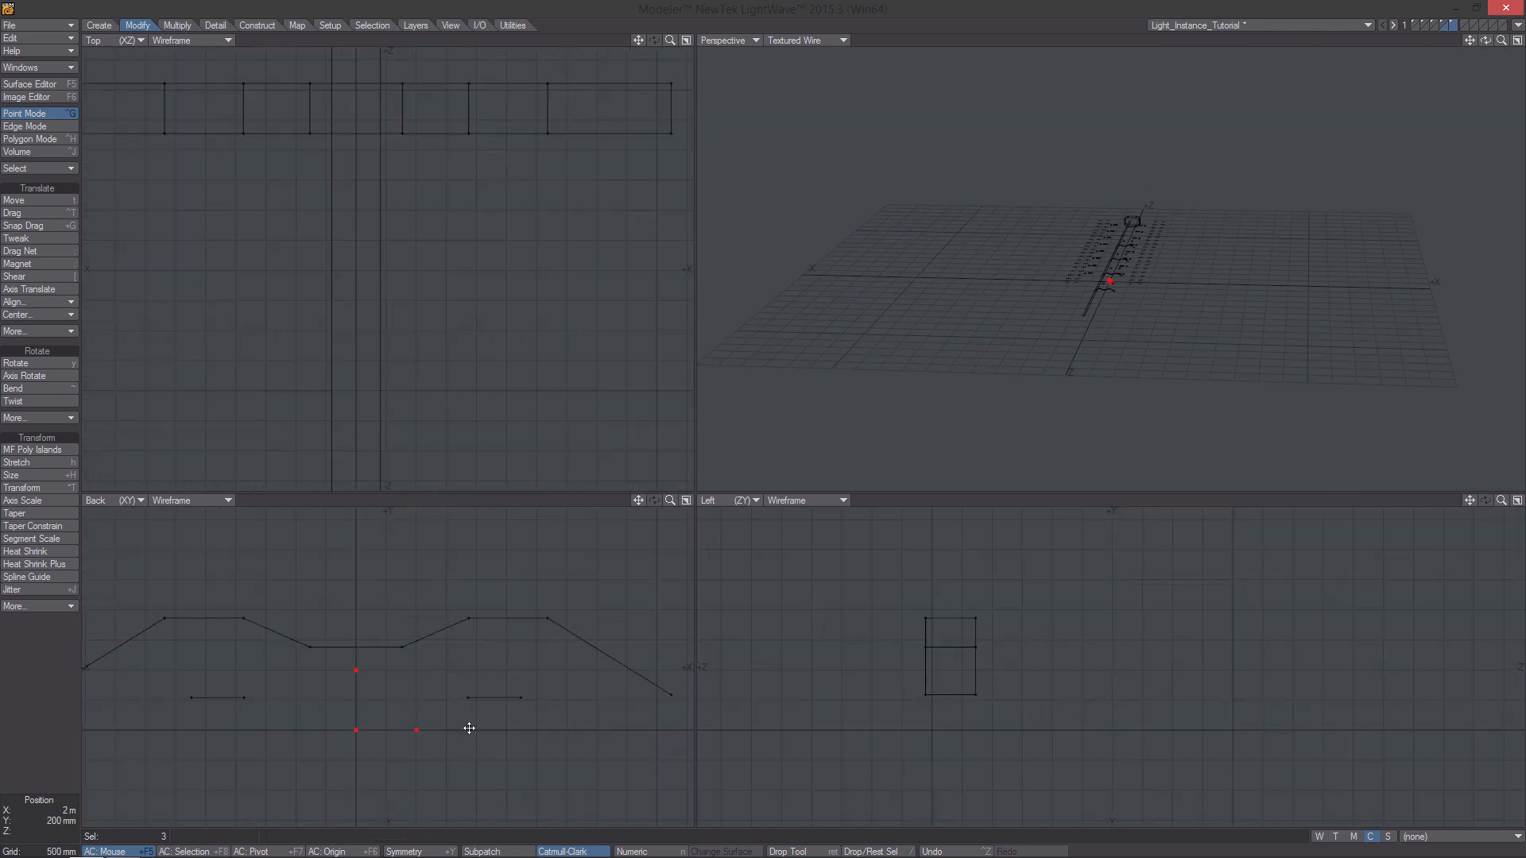
key(p)
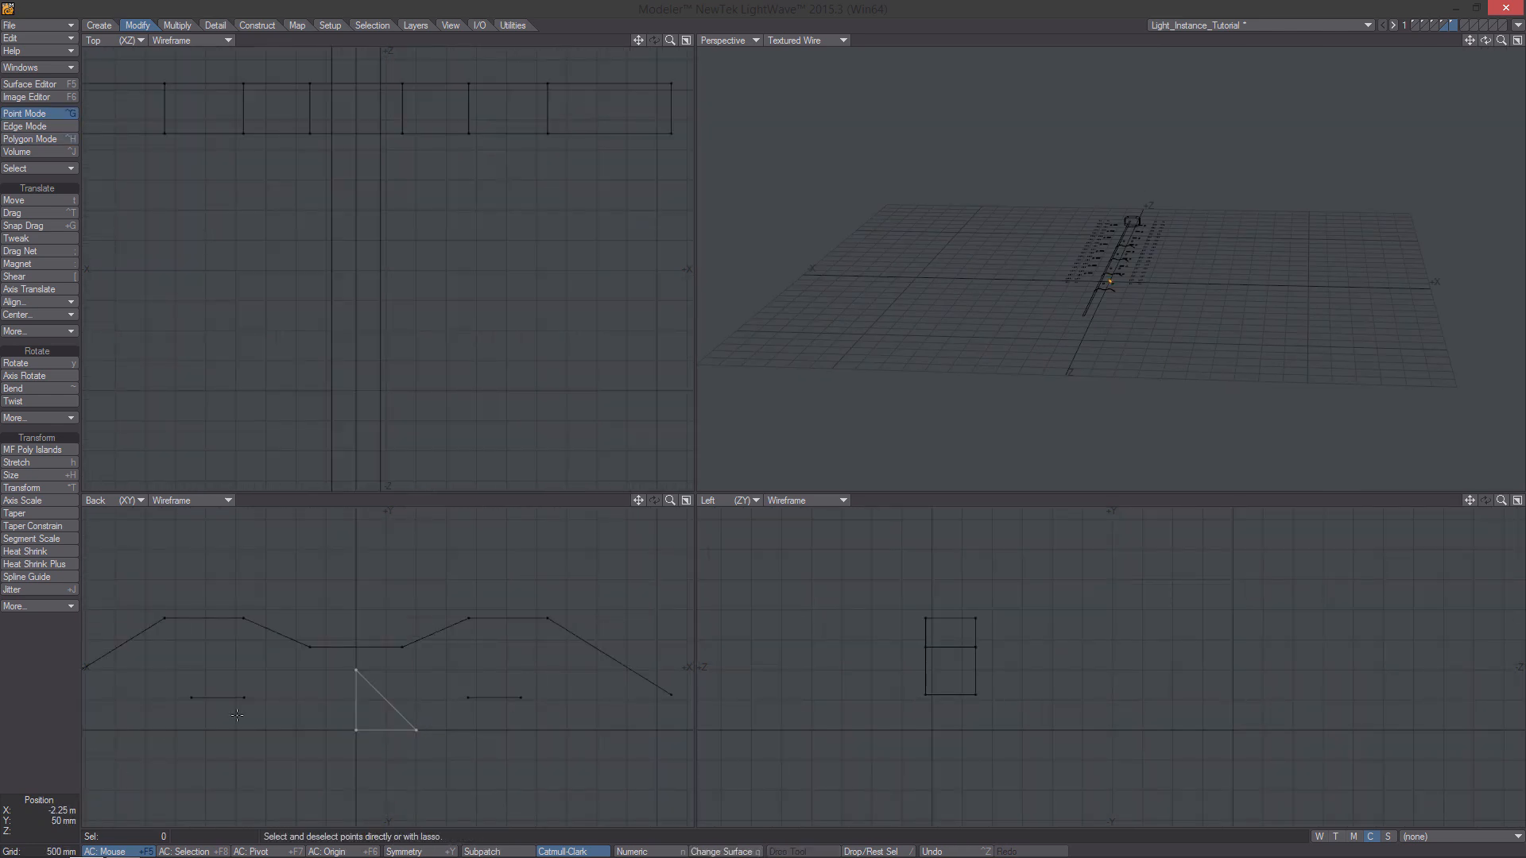
key(space)
key(space)
key(space)
key(space)
Move the triangle in plan from the origin to the nearest wall light panel.
ctrl+alt+drag(1128, 282, 1228, 314)
ctrl+alt+drag(630, 345, 461, 332)
alt+drag(461, 331, 395, 187)
ctrl+alt+drag(551, 360, 513, 353)
alt+drag(513, 353, 496, 292)
key(t)
drag(529, 237, 419, 341)
Rotate the triangle to the wall light panel's angle and scale it down to panel size.
key(y)
drag(307, 310, 225, 345)
key(shift+h)
Raise the triangle about 6.8 m to the height of the upper wall light panel.
key(t)
alt+drag(985, 409, 1033, 381)
ctrl+alt+drag(1033, 382, 1243, 298)
ctrl+alt+drag(356, 687, 436, 685)
ctrl+drag(437, 685, 436, 554)
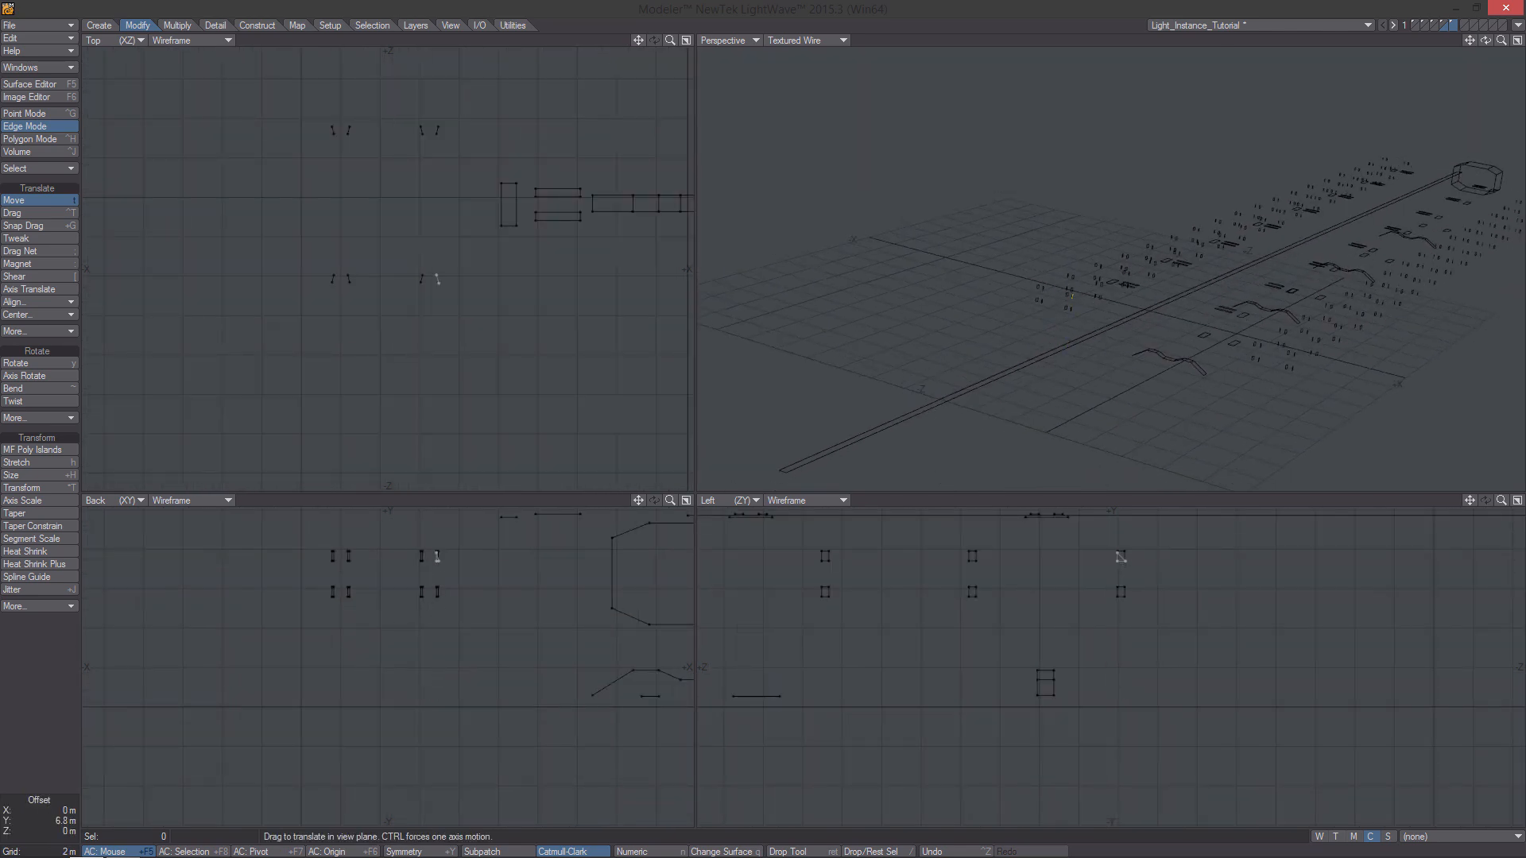
Select the triangle and place a copy of it on the wall light panel directly below.
alt+drag(504, 398, 464, 377)
ctrl+alt+drag(464, 377, 722, 286)
alt+drag(1086, 296, 1140, 310)
ctrl+alt+drag(650, 525, 419, 561)
alt+drag(419, 561, 562, 623)
key(ctrl+h)
click(409, 613)
key(t)
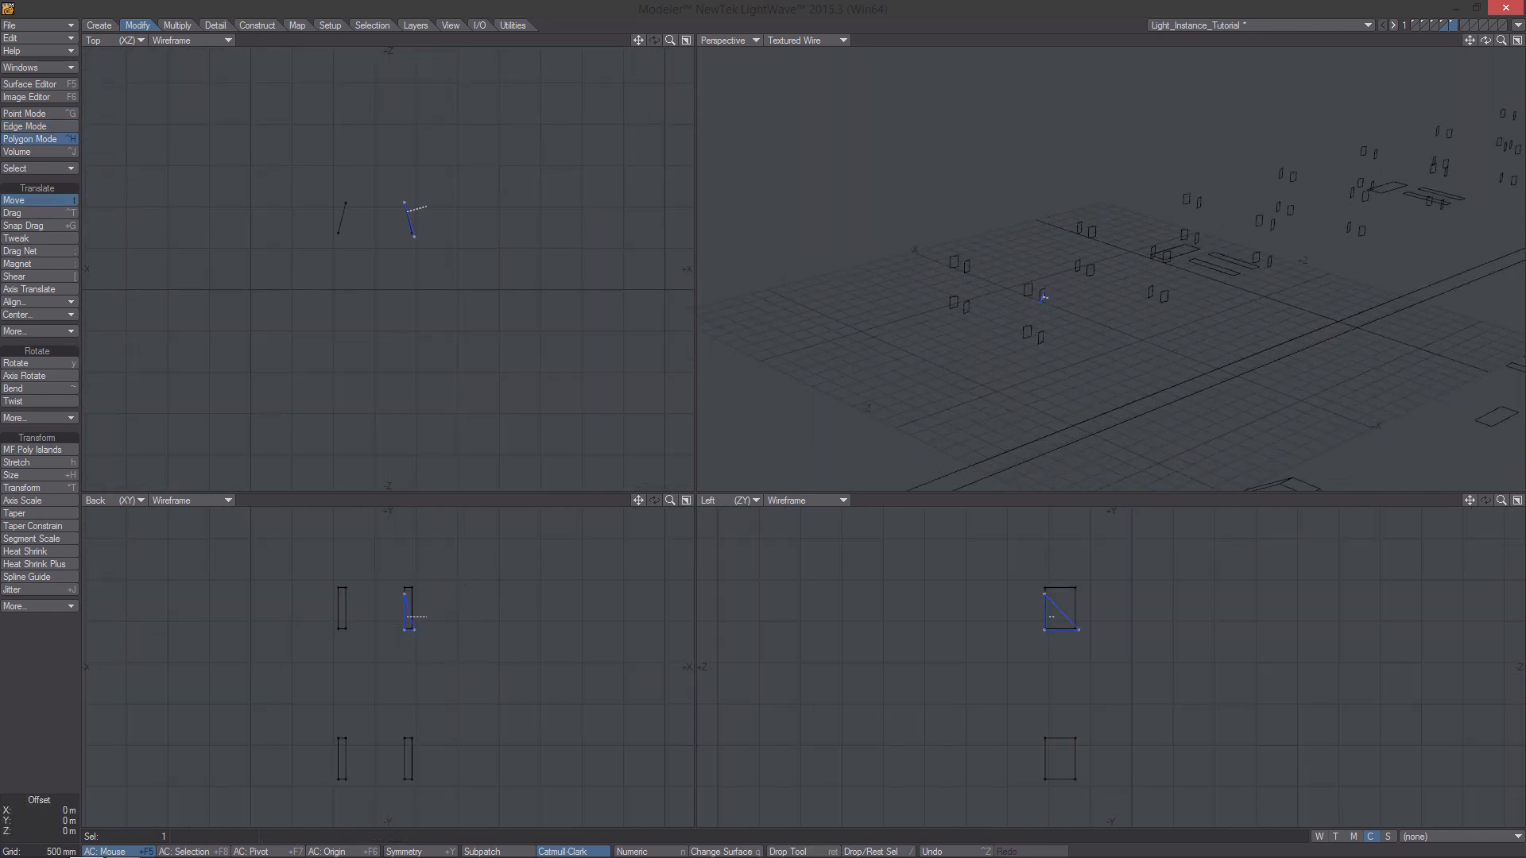
drag(422, 580, 423, 736)
Copy the pair of triangles to the opposite light panels along Z and rotate the copies to match their angle.
mouse_move(488, 340)
ctrl+alt+mouse_down()
mouse_move(426, 323)
mouse_move(389, 360)
mouse_move(391, 403)
ctrl+alt+mouse_up()
key(space)
mouse_move(422, 368)
shift+right_down()
mouse_move(548, 443)
mouse_move(433, 376)
shift+right_up()
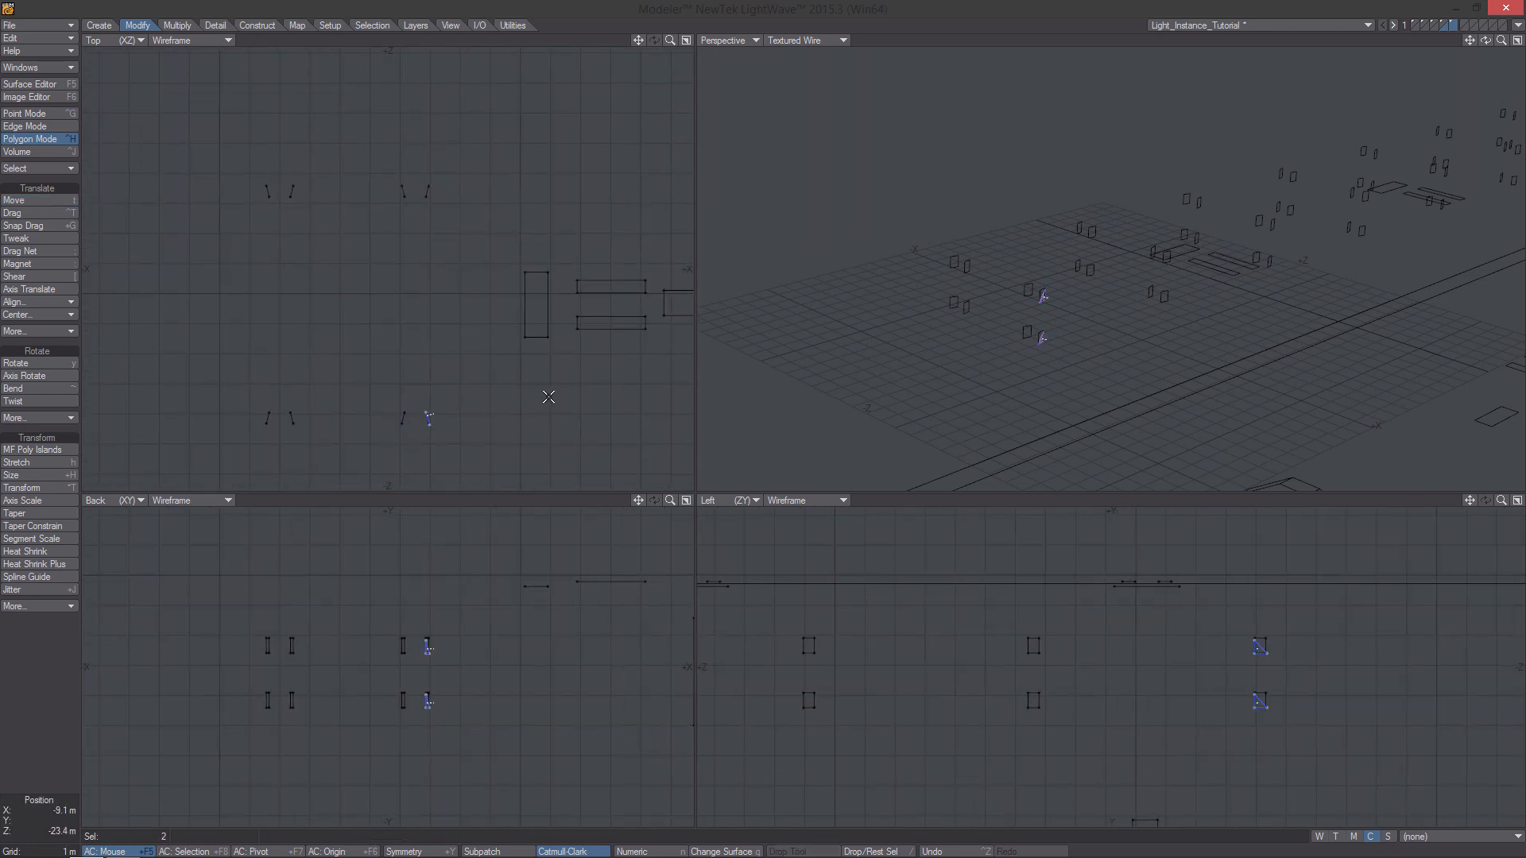
key(t)
drag(472, 437, 476, 210)
scroll(546, 217, up, 3)
key(y)
drag(410, 161, 420, 158)
key(t)
mouse_move(906, 381)
ctrl+alt+mouse_down()
mouse_move(1002, 382)
mouse_move(922, 389)
ctrl+alt+mouse_up()
alt+drag(461, 258, 488, 179)
key(Return)
Select all four triangles and place copies of them on the matching light panels farther out along negative X.
key(slash)
right_drag(532, 105, 542, 557)
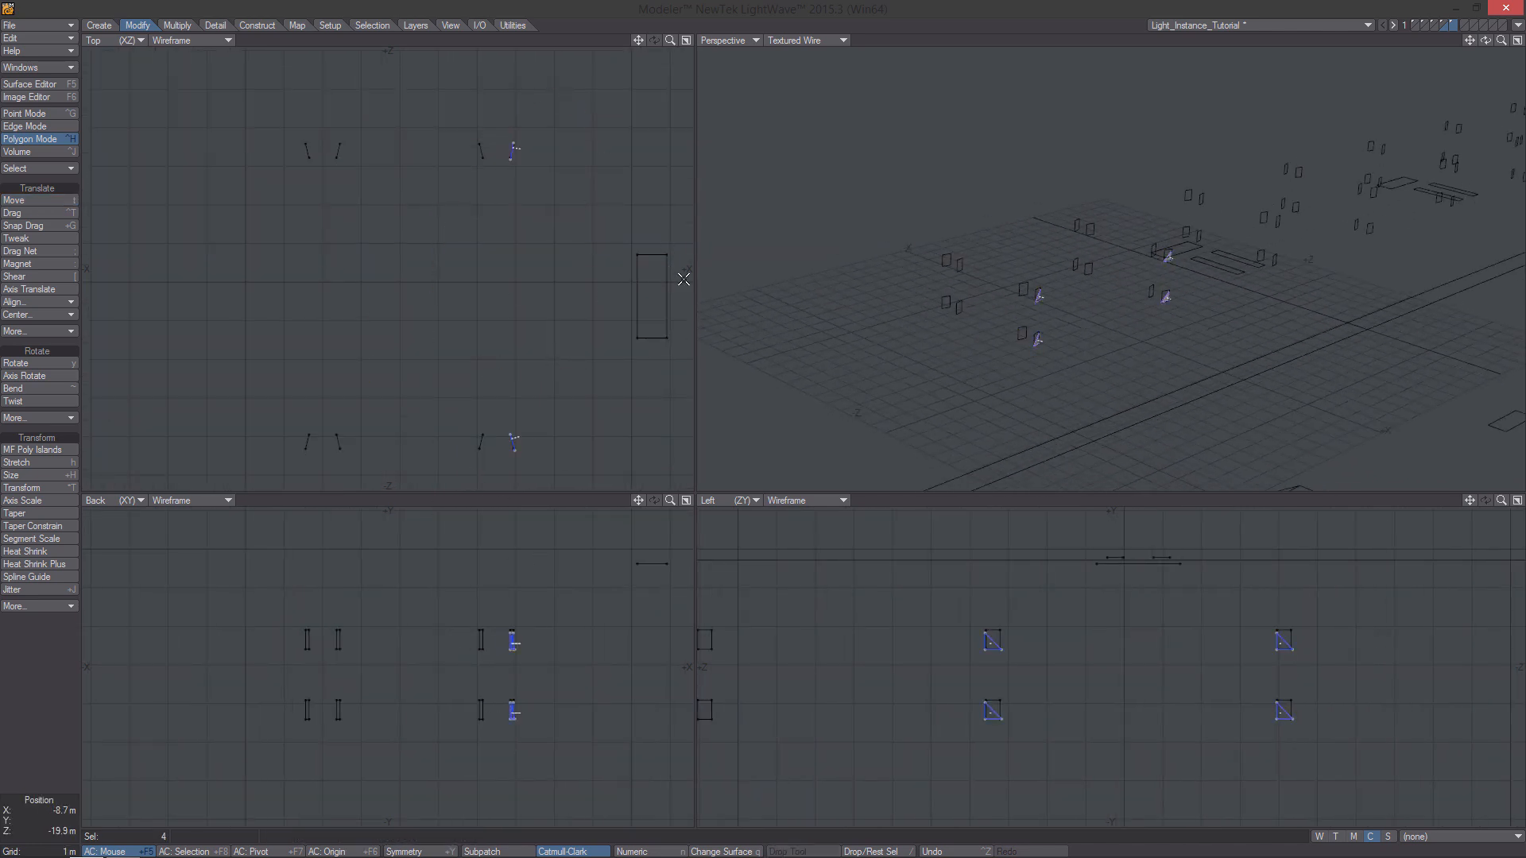
key(t)
drag(524, 363, 355, 363)
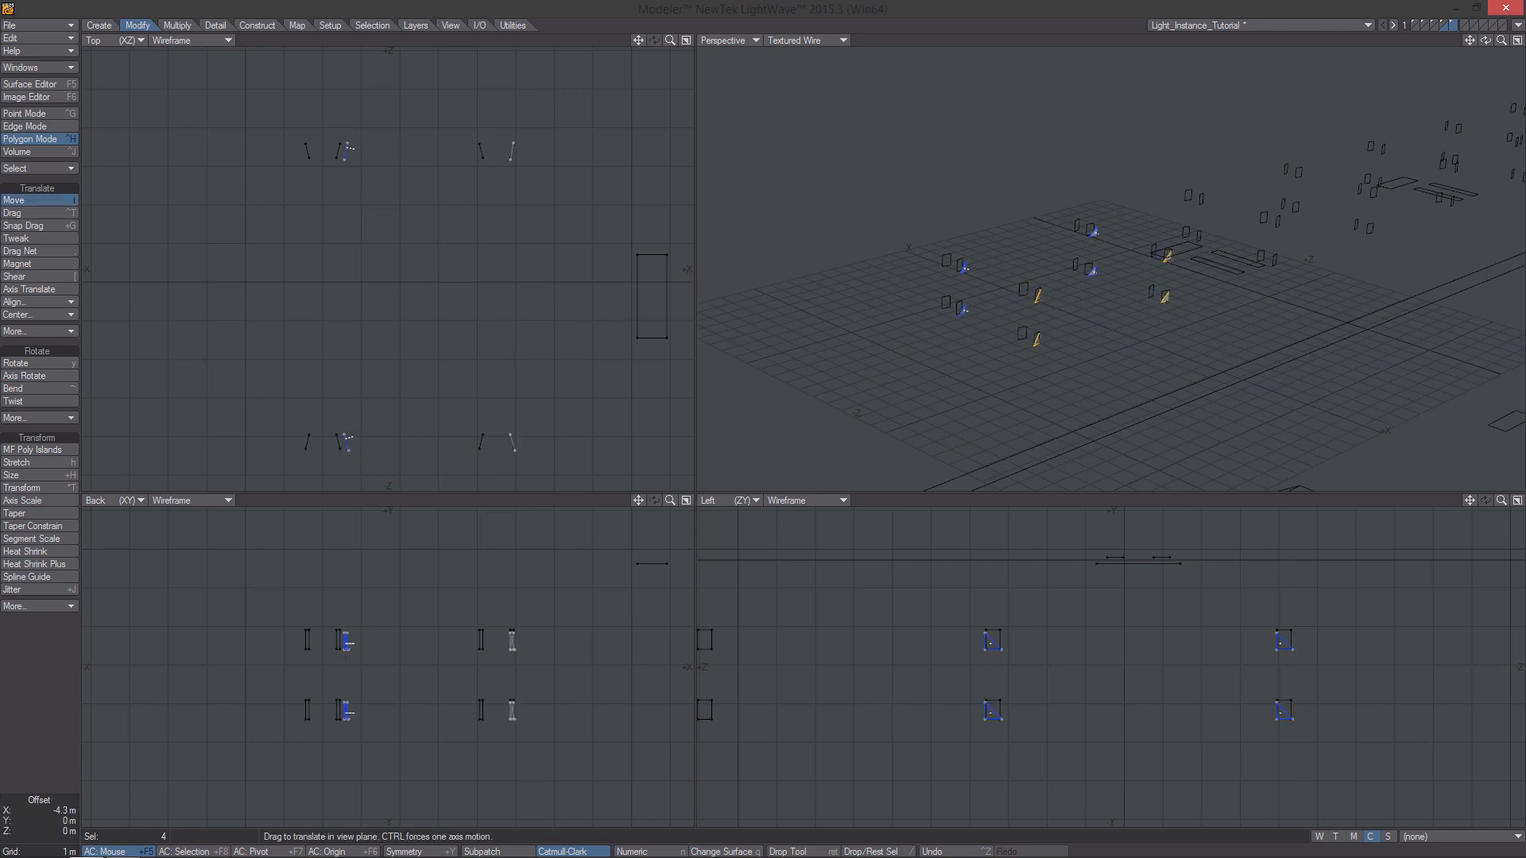
key(Return)
key(slash)
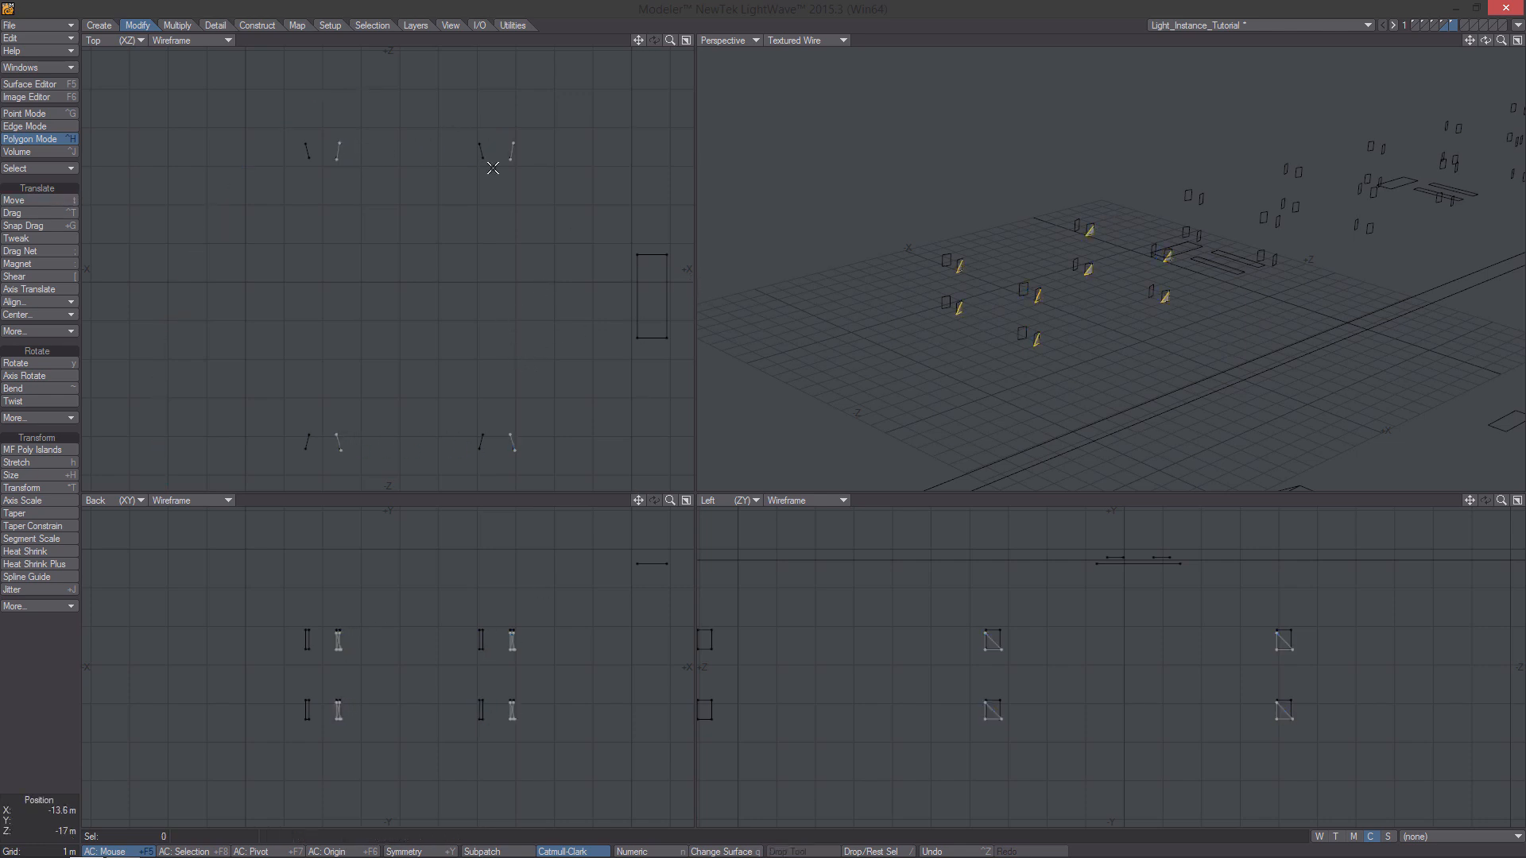
Select the four triangles nearest the hangar centre and place copies on the adjacent light panels along negative X.
right_drag(543, 108, 547, 111)
key(t)
drag(546, 289, 511, 289)
key(y)
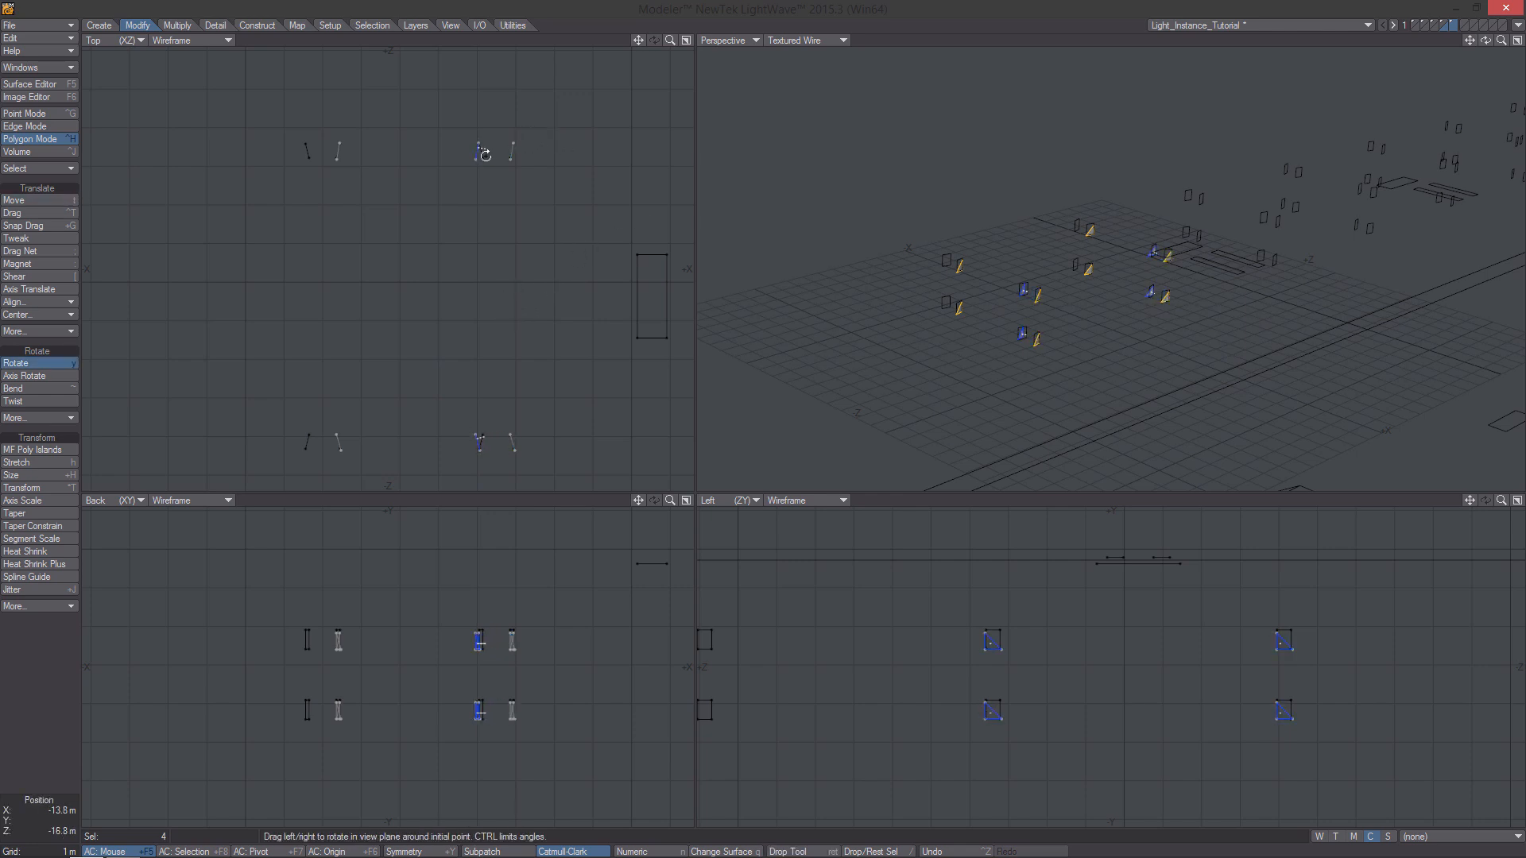
key(space)
key(slash)
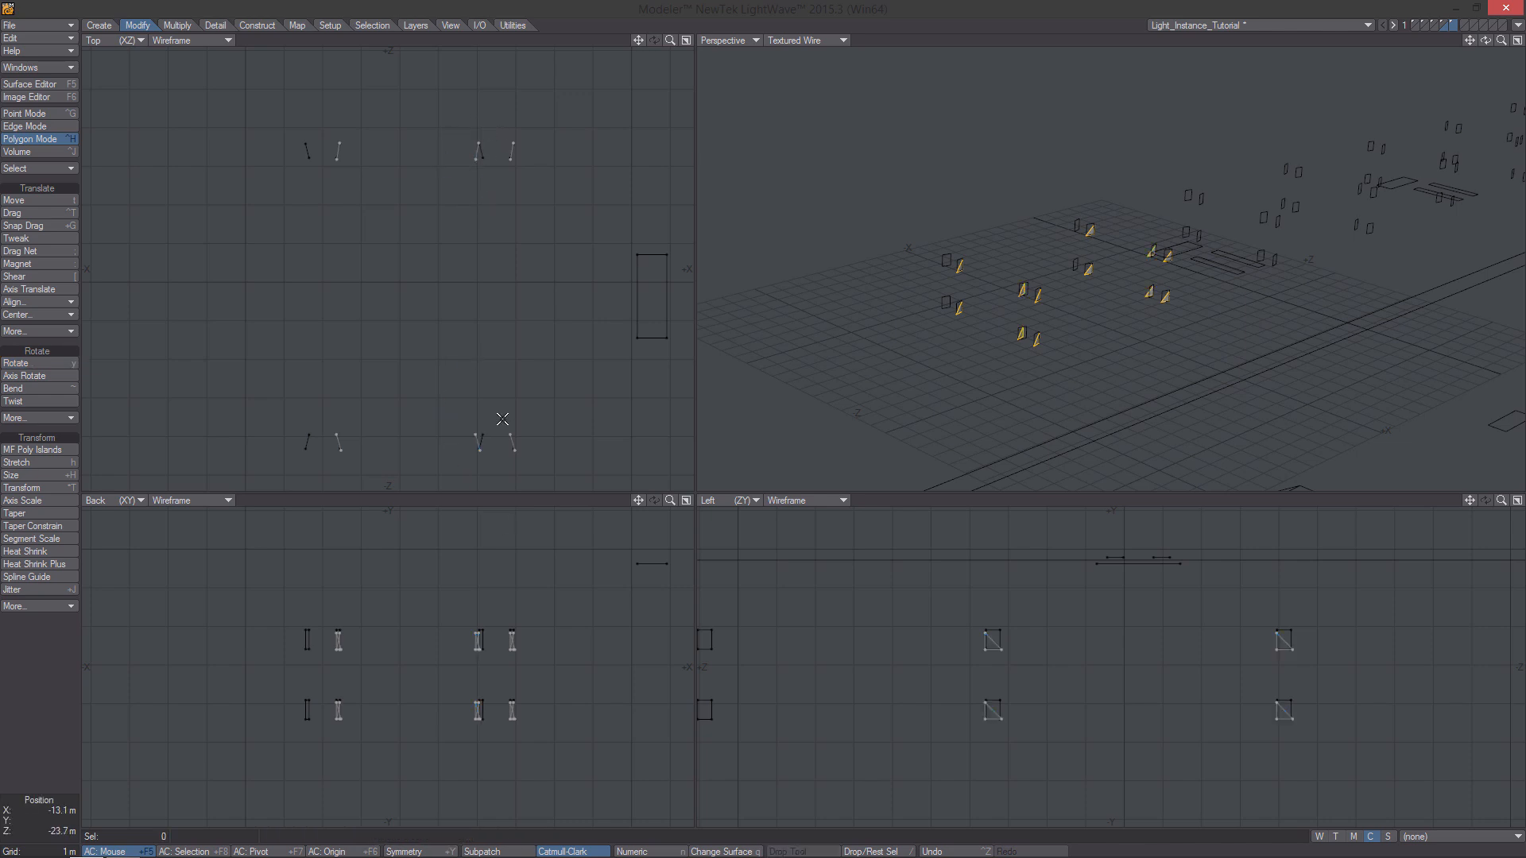
Rotate the new pair of copies at the positive Z end to match its panels' angle and recentre it on them.
key(y)
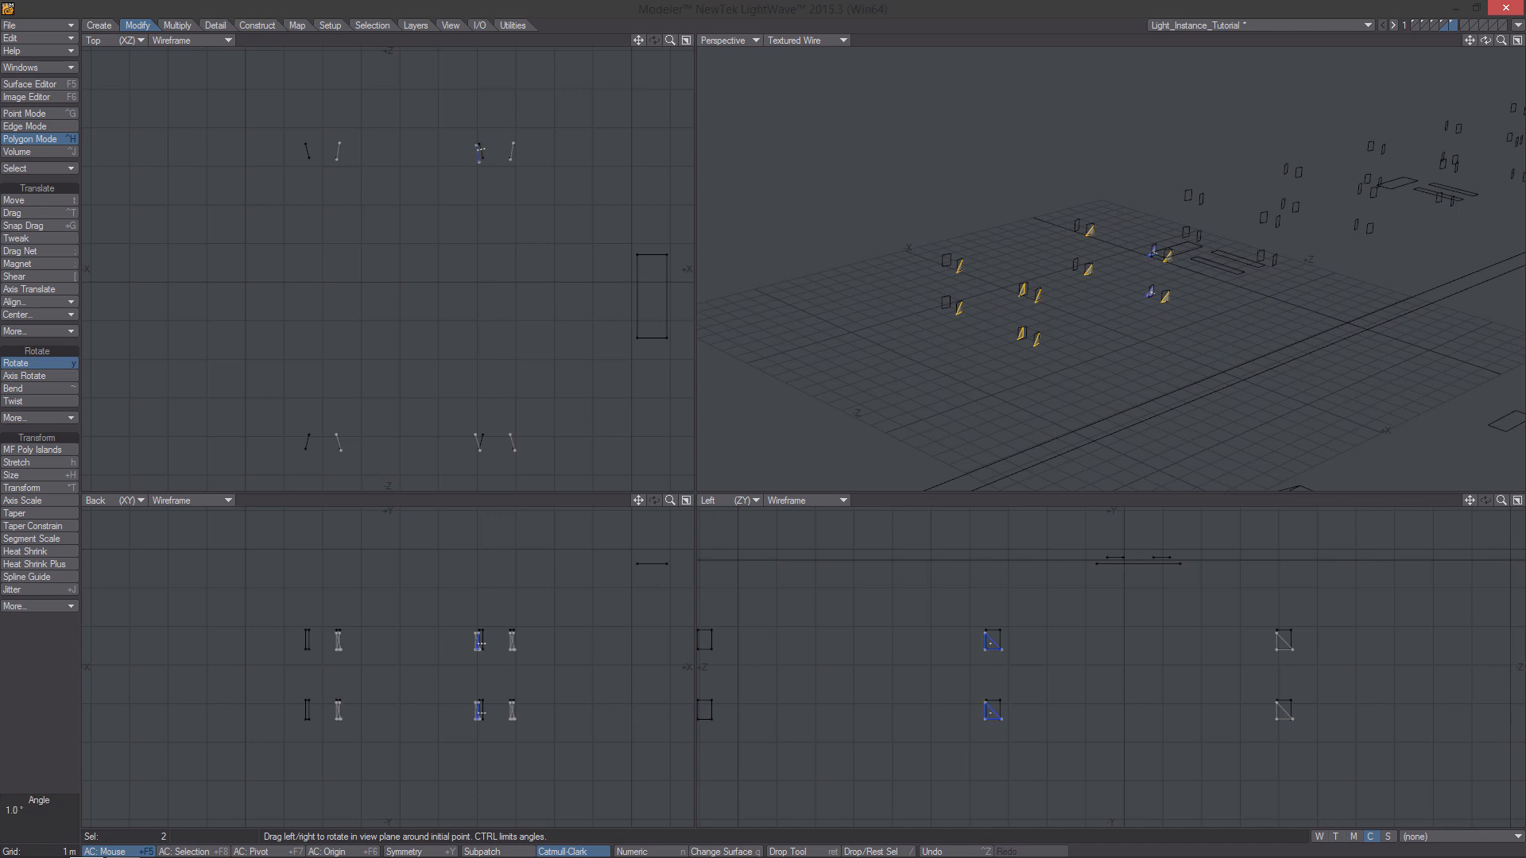
key(t)
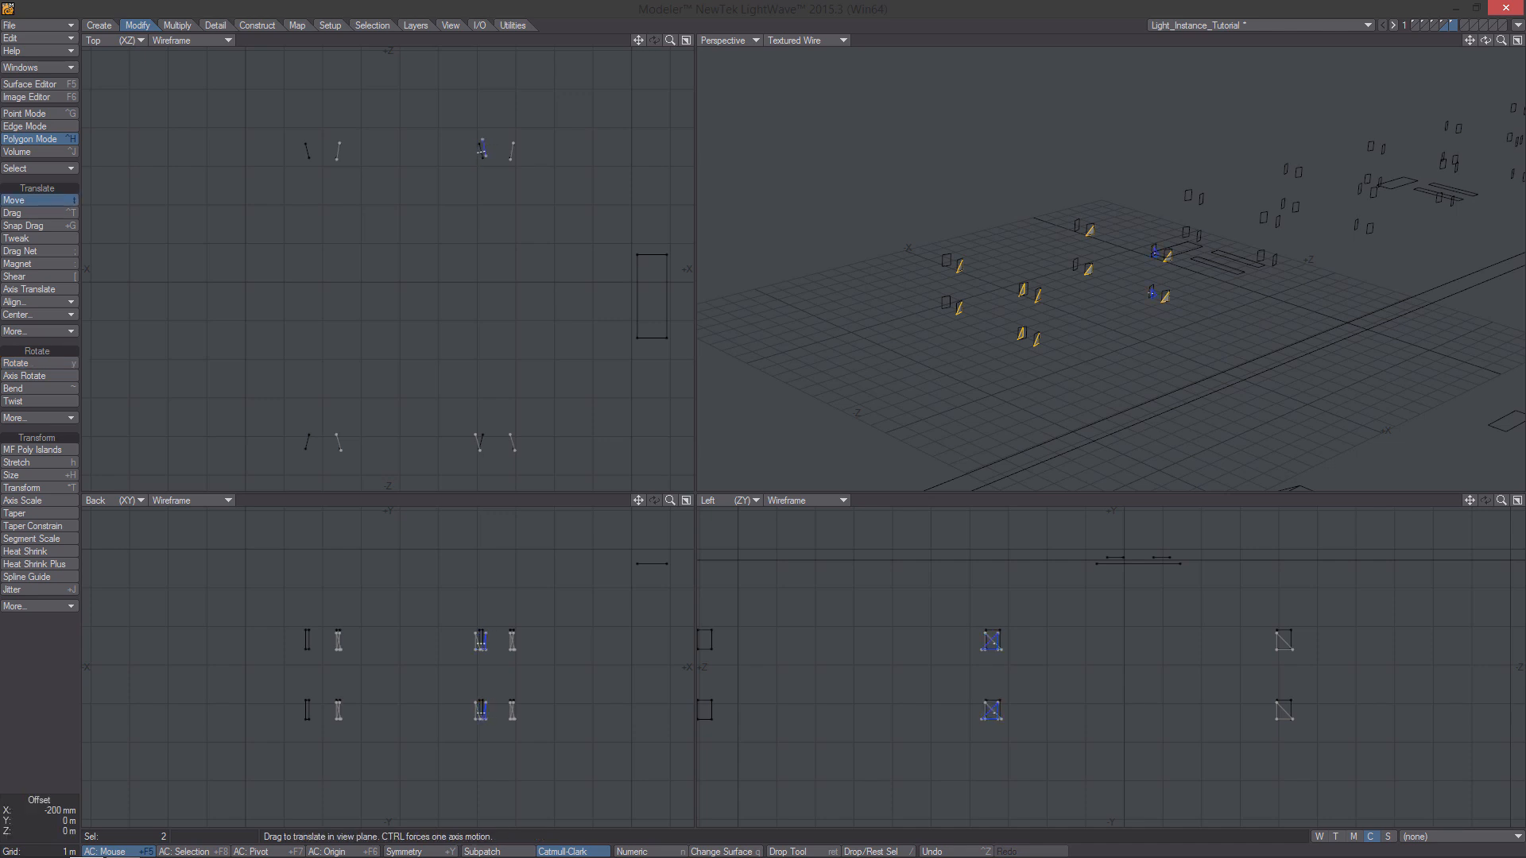
key(space)
key(slash)
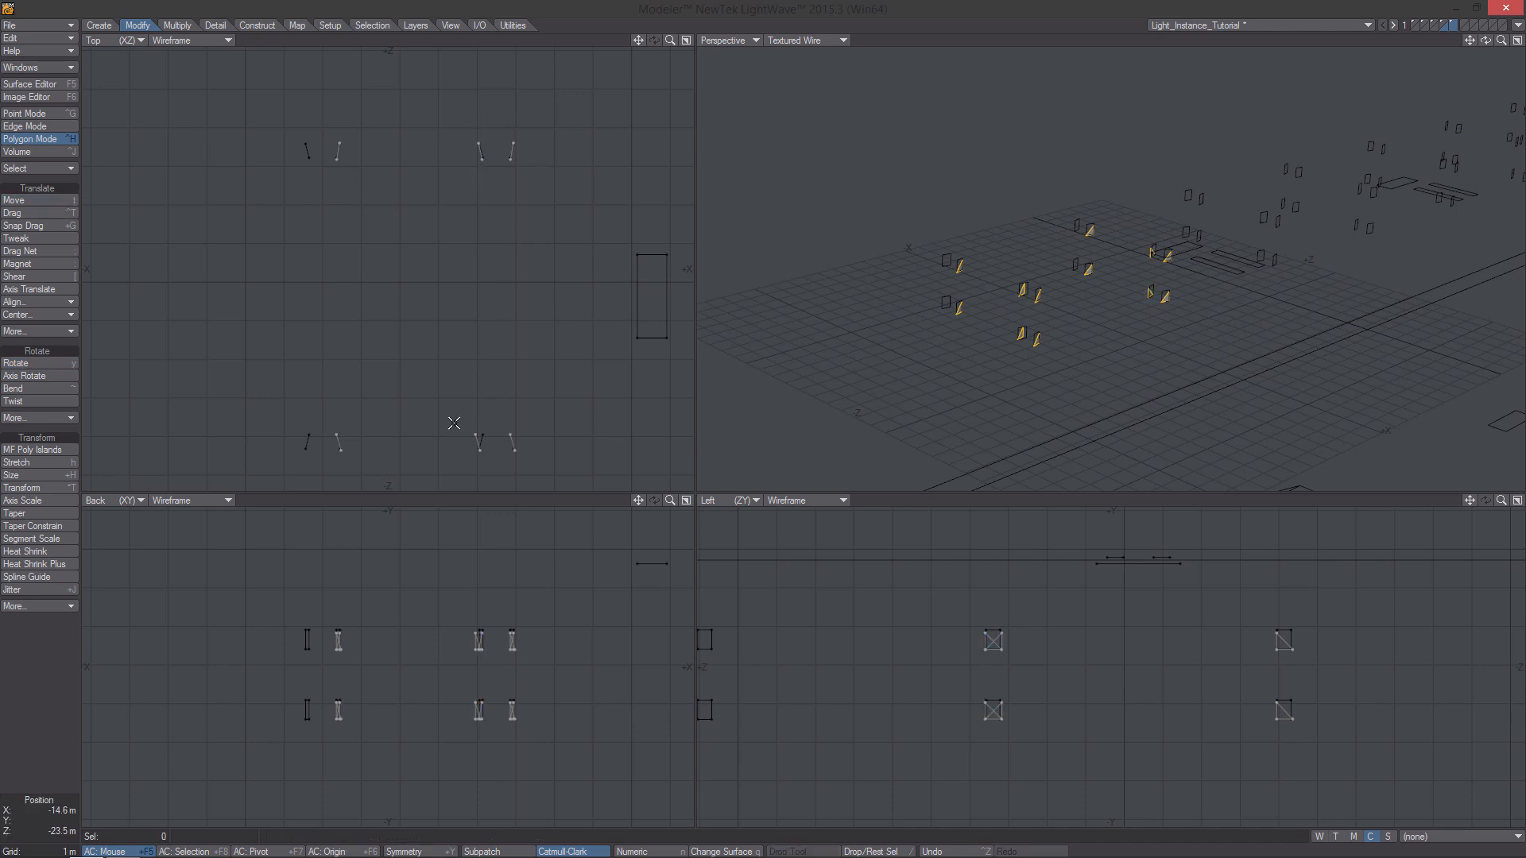
Rotate the new pair of copies at the negative Z end to match its panels' angle and shift it into place.
key(y)
drag(479, 444, 474, 446)
key(t)
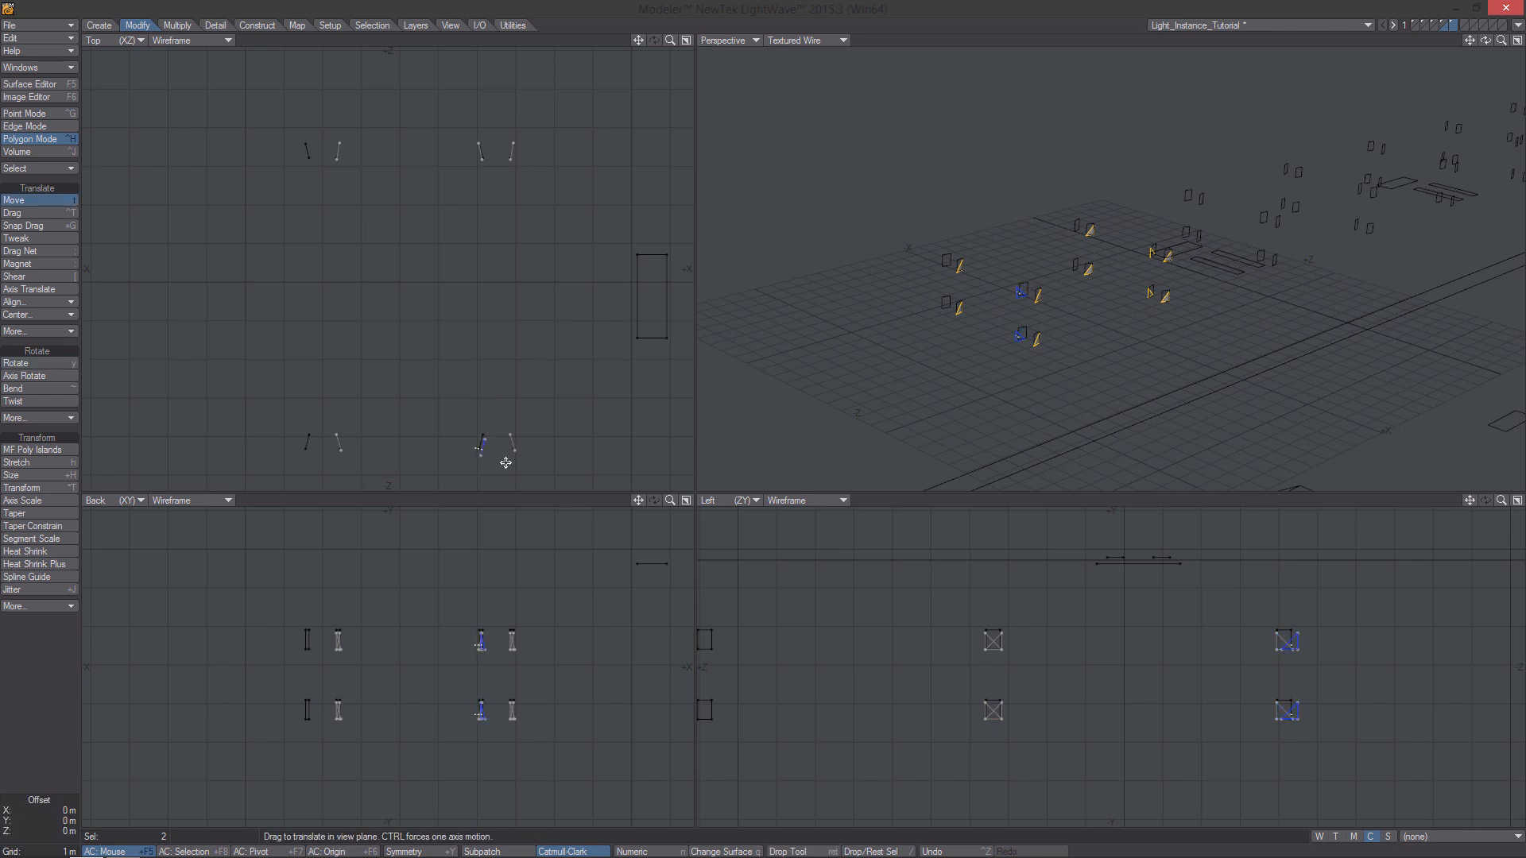
key(space)
key(slash)
Select all twelve wall triangles and conform them to the background light panels with Heat Shrink at 100%.
key(space)
right_drag(471, 81, 497, 32)
key(space)
key(space)
mouse_move(482, 100)
right_down()
mouse_move(616, 103)
mouse_move(569, 88)
right_up()
scroll(1039, 286, up, 6)
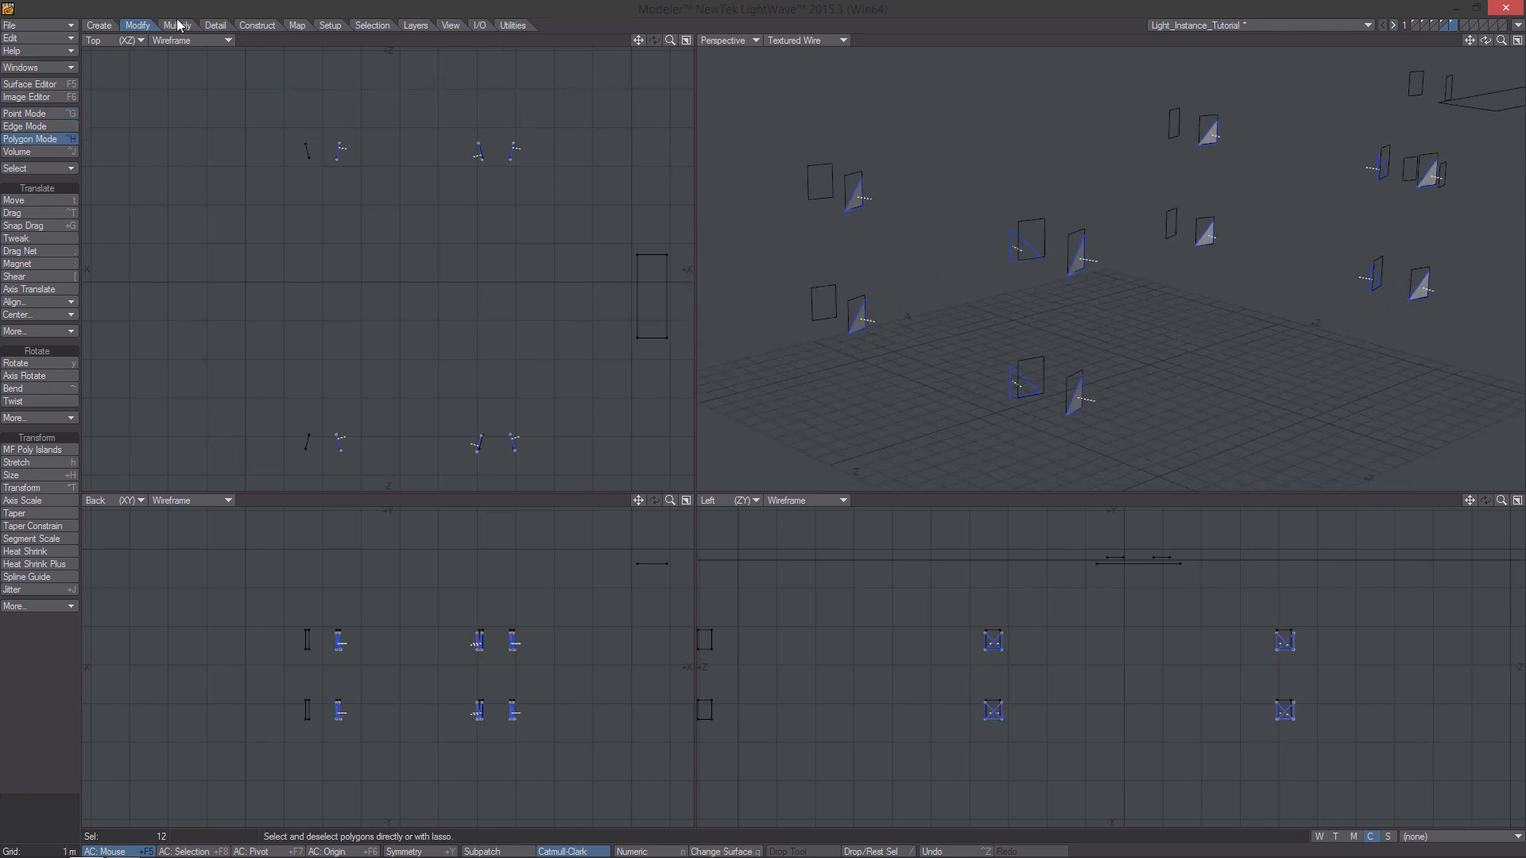
click(47, 552)
text(n)
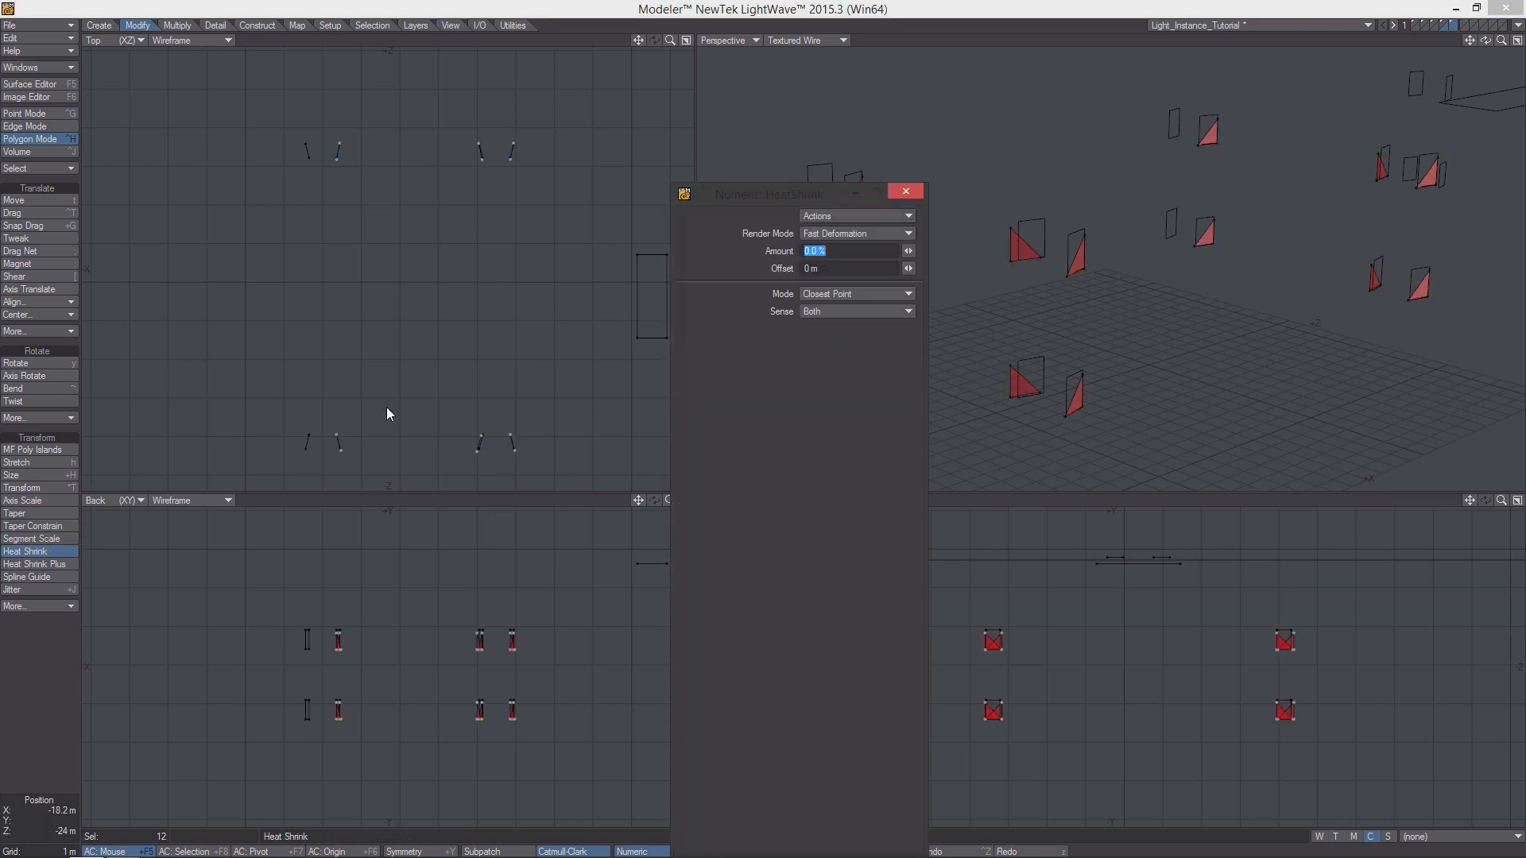
text(1)
key(Return)
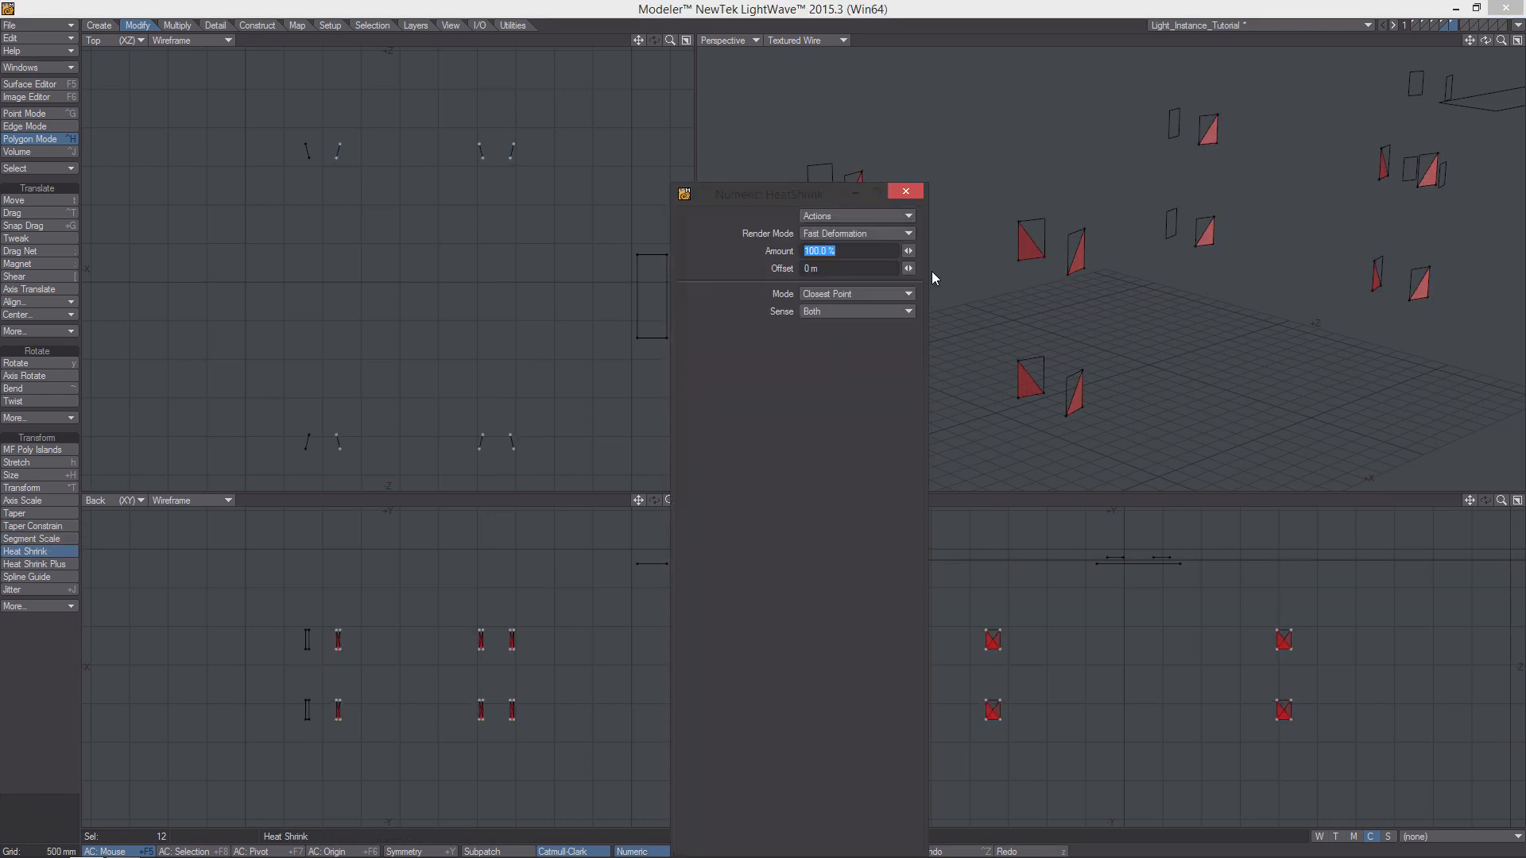
key(space)
click(905, 191)
Clone the twelve wall triangles 8 times with a 15 m Z offset.
key(a)
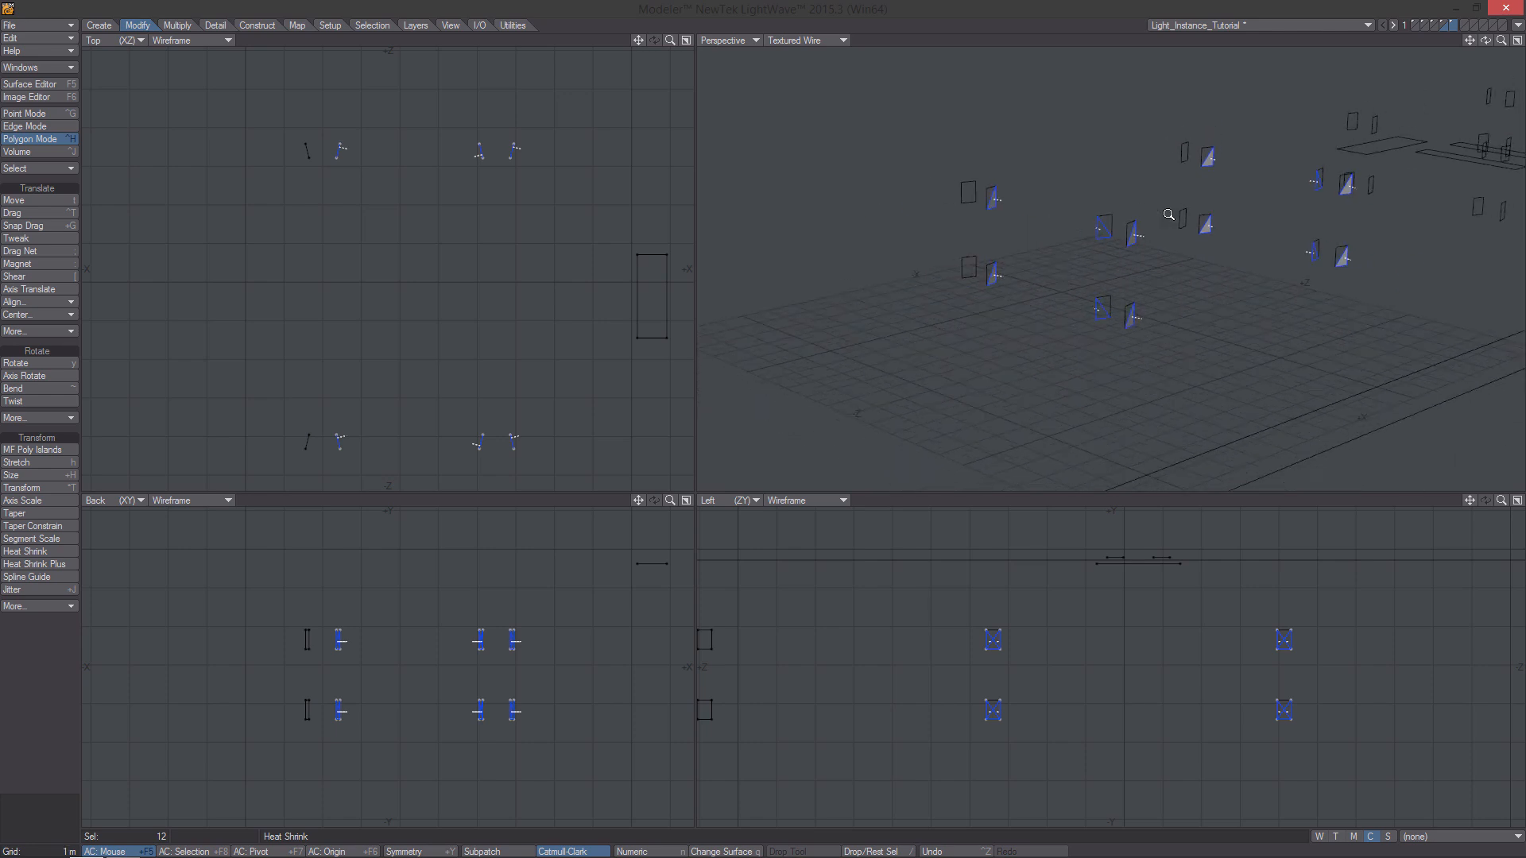
key(c)
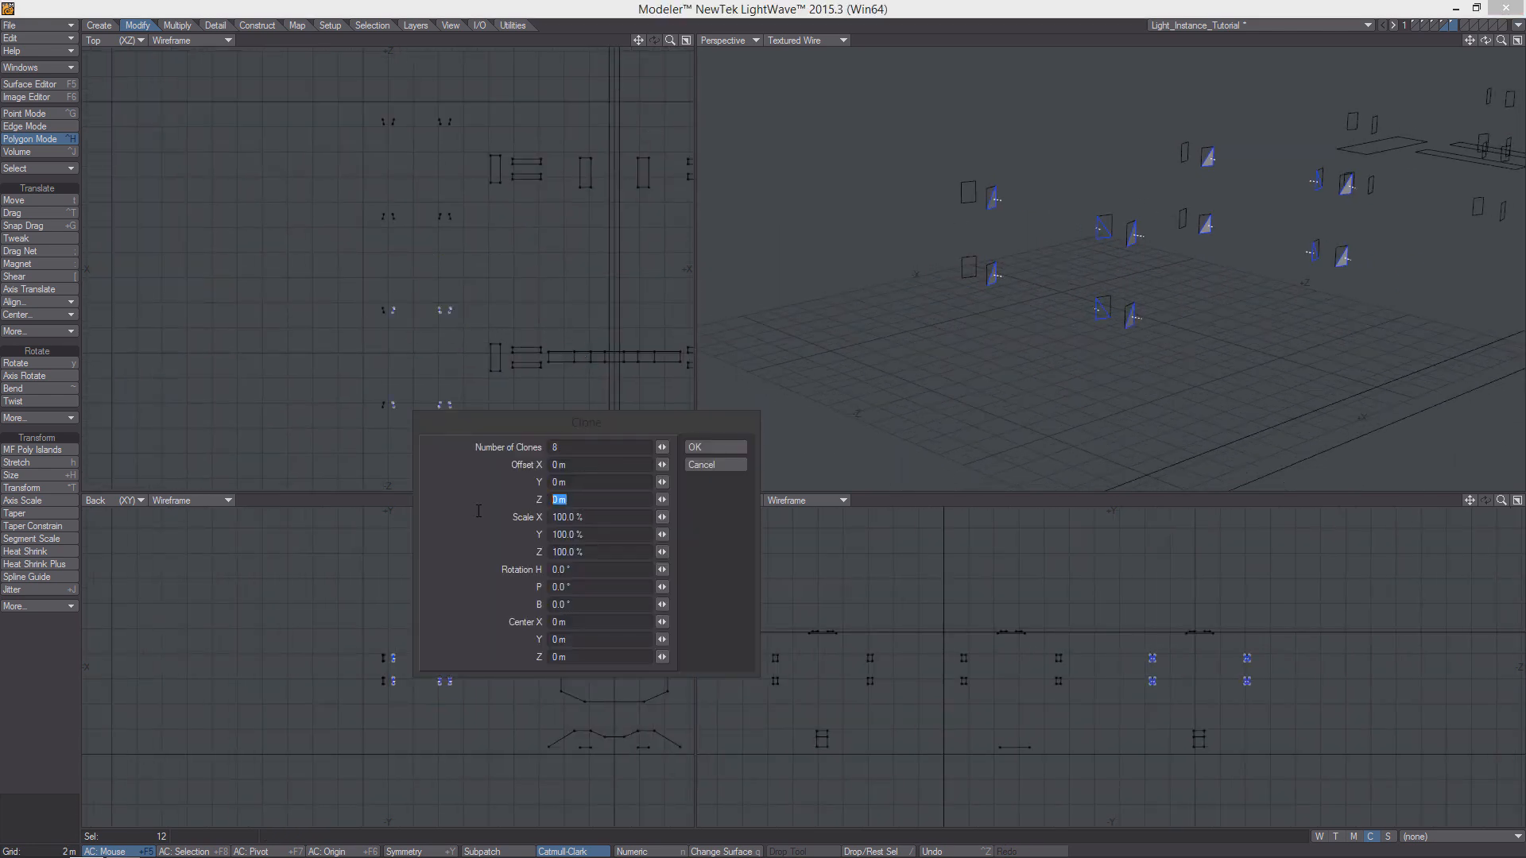
key(Return)
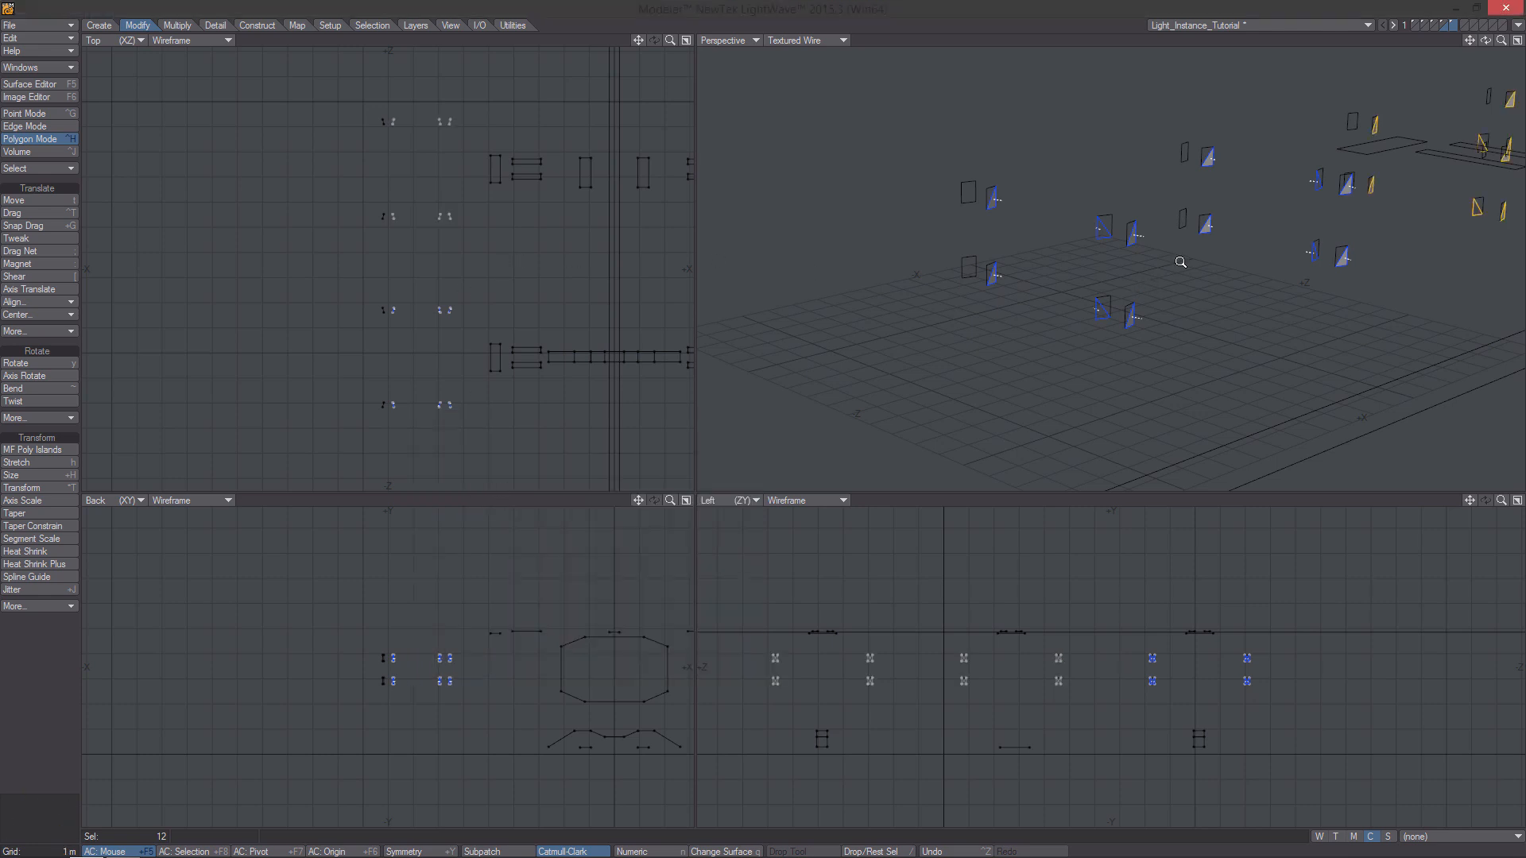
Place a single triangle on the wide ceiling light panel and rotate it to lie flat.
mouse_move(991, 222)
alt+mouse_down()
mouse_move(1106, 279)
mouse_move(1202, 277)
mouse_move(1152, 279)
mouse_move(1113, 246)
mouse_move(946, 314)
alt+mouse_up()
key(space)
key(space)
key(space)
click(41, 728)
click(452, 403)
scroll(847, 350, up, 5)
key(t)
drag(1080, 368, 1057, 334)
scroll(1196, 313, up, 4)
scroll(1195, 313, down, 7)
alt+drag(567, 716, 535, 617)
alt+drag(986, 365, 811, 372)
scroll(548, 350, down, 5)
scroll(525, 628, up, 9)
drag(404, 646, 406, 548)
key(y)
key(t)
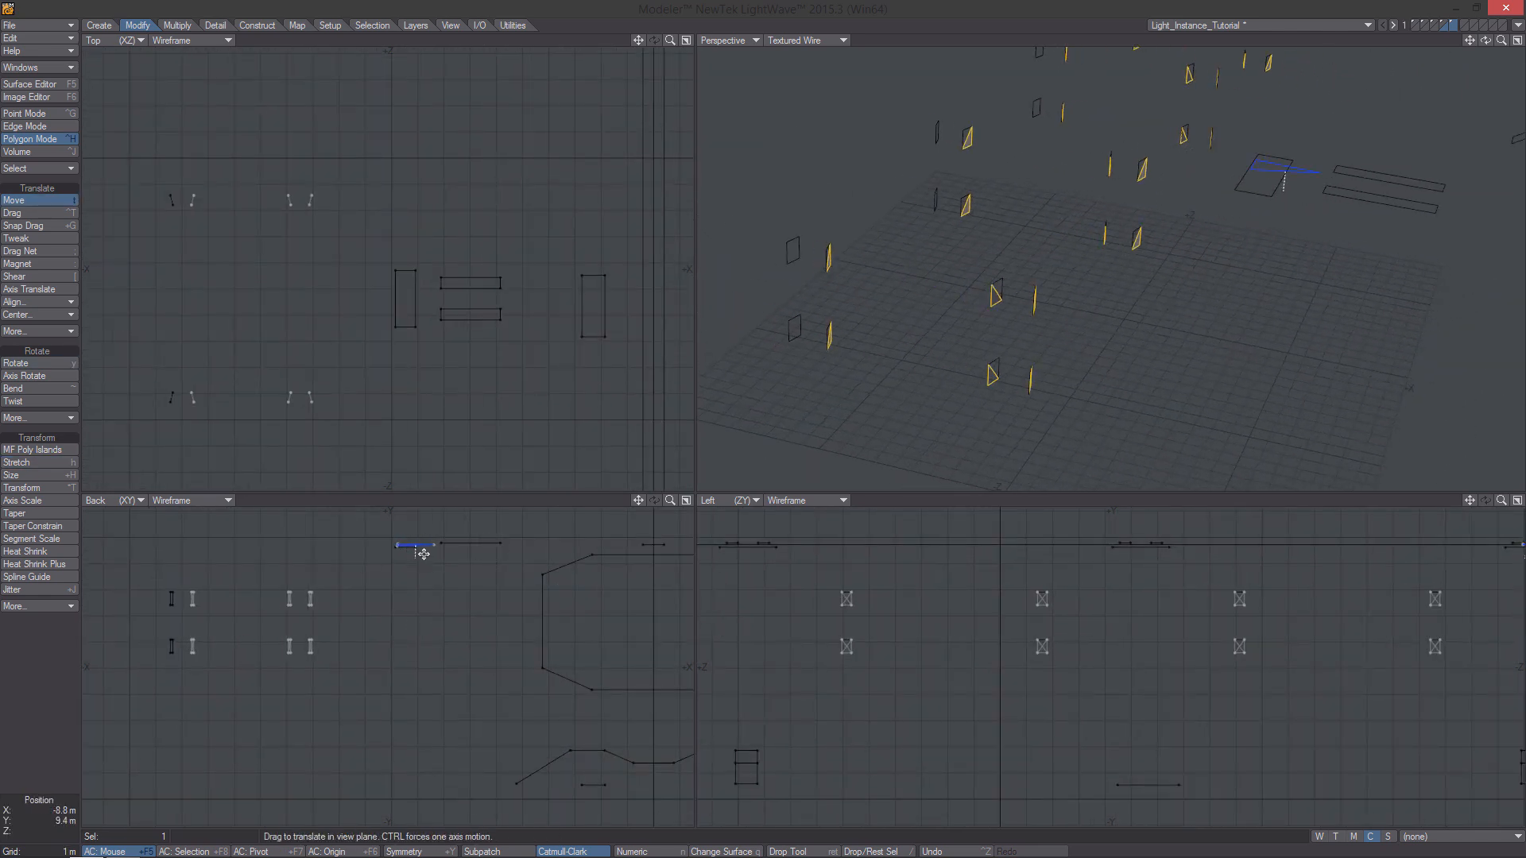
Place copies of the ceiling triangle on the two long light strips beside it and select all three triangles.
scroll(425, 68, down, 4)
scroll(430, 338, up, 5)
mouse_move(445, 307)
mouse_down()
mouse_move(455, 297)
mouse_move(463, 339)
mouse_move(370, 313)
mouse_move(445, 312)
mouse_up()
key(ctrl+c)
key(ctrl+v)
key(ctrl+c)
key(ctrl+v)
key(y)
key(slash)
mouse_move(472, 234)
right_down()
mouse_move(323, 331)
mouse_move(316, 352)
right_up()
Conform the three ceiling triangles to their light panels with Heat Shrink.
click(48, 551)
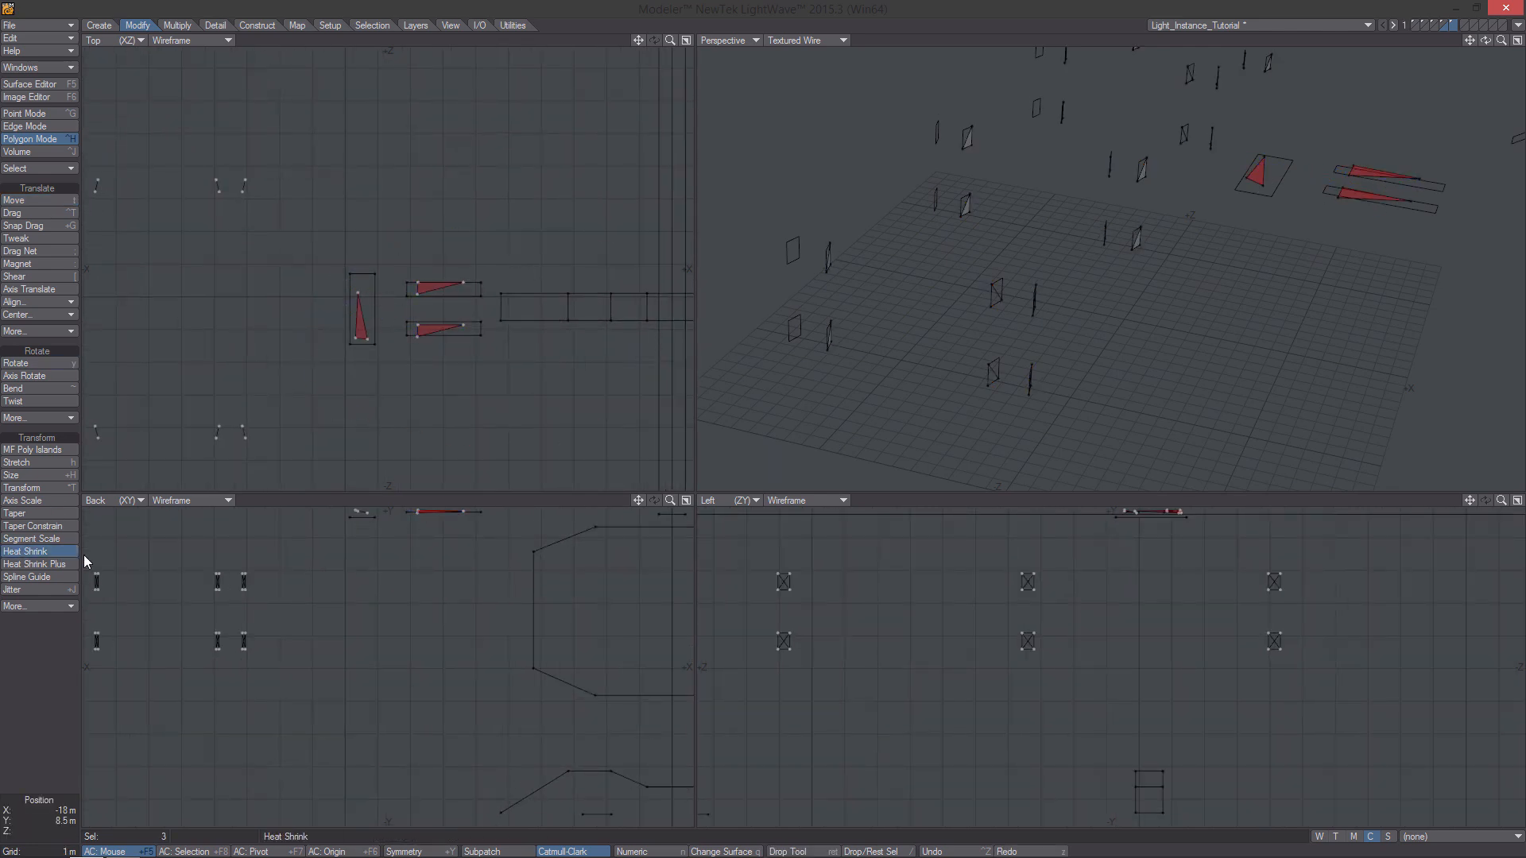
key(n)
click(907, 191)
key(Return)
Clone the three ceiling triangles 4 times with a 30 m Z offset.
alt+drag(1178, 258, 1162, 104)
mouse_move(353, 306)
mouse_down()
mouse_move(511, 365)
mouse_move(477, 285)
mouse_up()
key(slash)
ctrl+alt+drag(565, 265, 386, 325)
key(c)
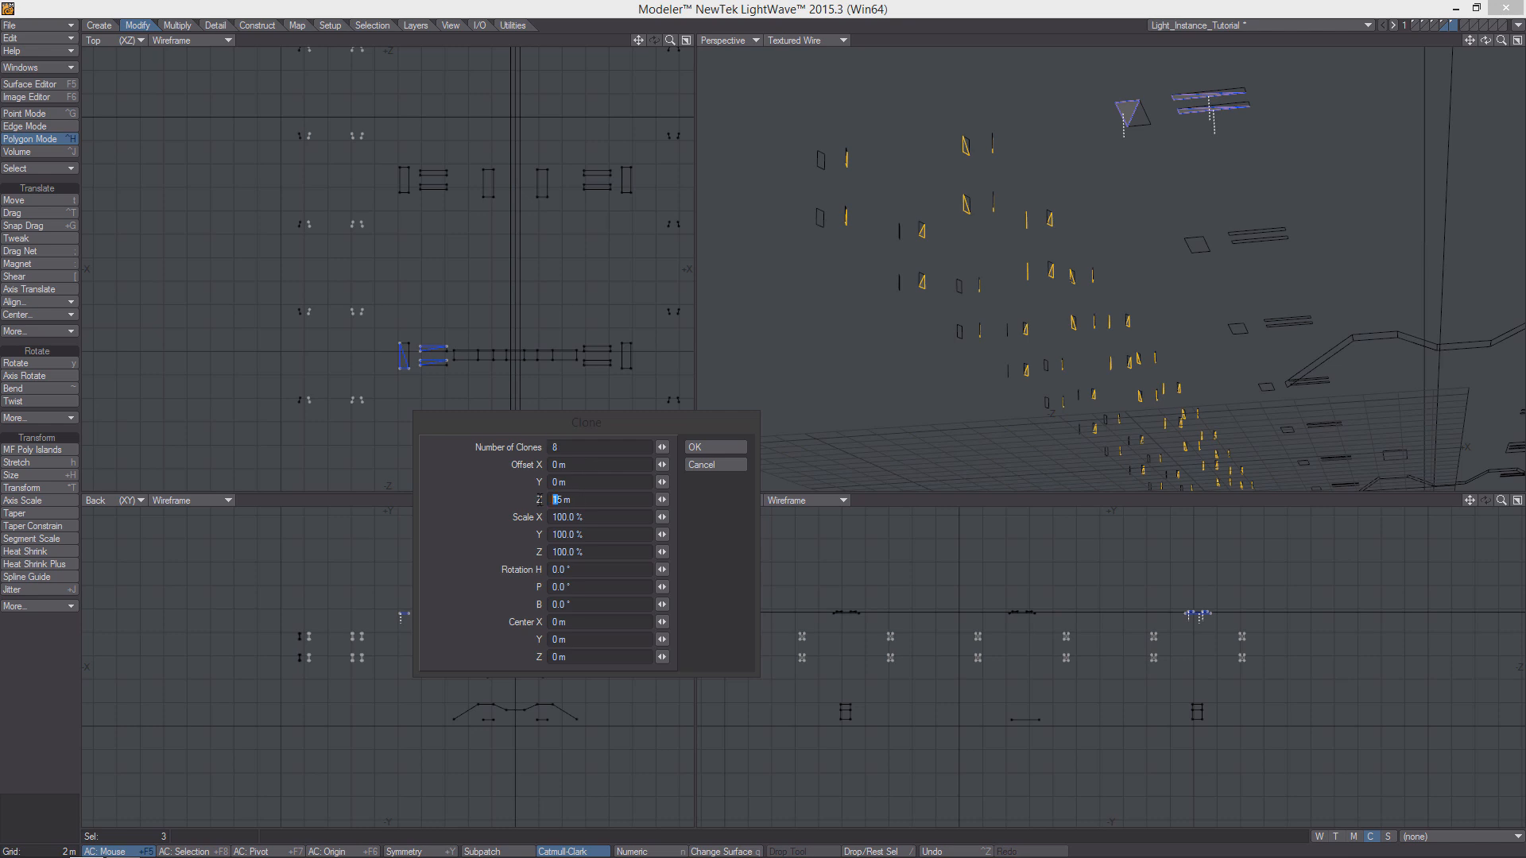
text(4)
key(Return)
Place a triangle on the outer sloped panel of the lower light strip and rotate it to match the slope.
alt+drag(1196, 261, 1083, 155)
click(43, 730)
click(421, 350)
alt+drag(1113, 262, 1177, 206)
ctrl+alt+drag(421, 636, 556, 641)
key(t)
ctrl+drag(480, 566, 556, 701)
key(y)
key(t)
drag(463, 699, 486, 681)
alt+drag(1112, 262, 1177, 239)
ctrl+alt+drag(382, 318, 446, 318)
Conform the sloped triangle to its light panel with Heat Shrink at 100%.
key(n)
ctrl+drag(331, 469, 331, 489)
click(26, 551)
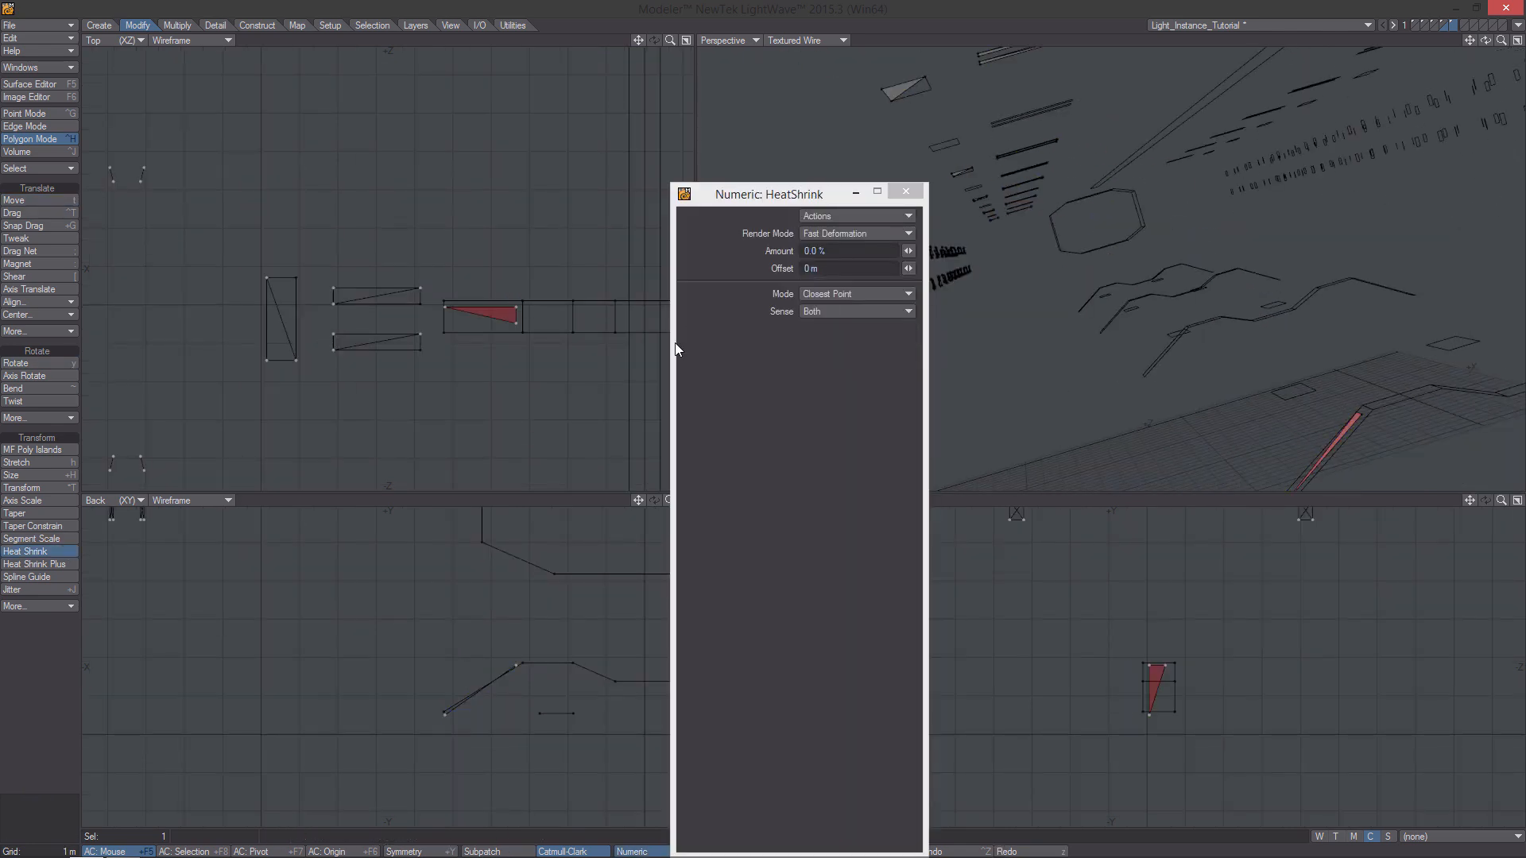
drag(844, 251, 691, 264)
text(100)
key(Return)
click(905, 191)
key(space)
Place a copy of the sloped triangle on the adjacent flat panel of the lower strip and rotate it level.
ctrl+alt+drag(1201, 342, 1217, 374)
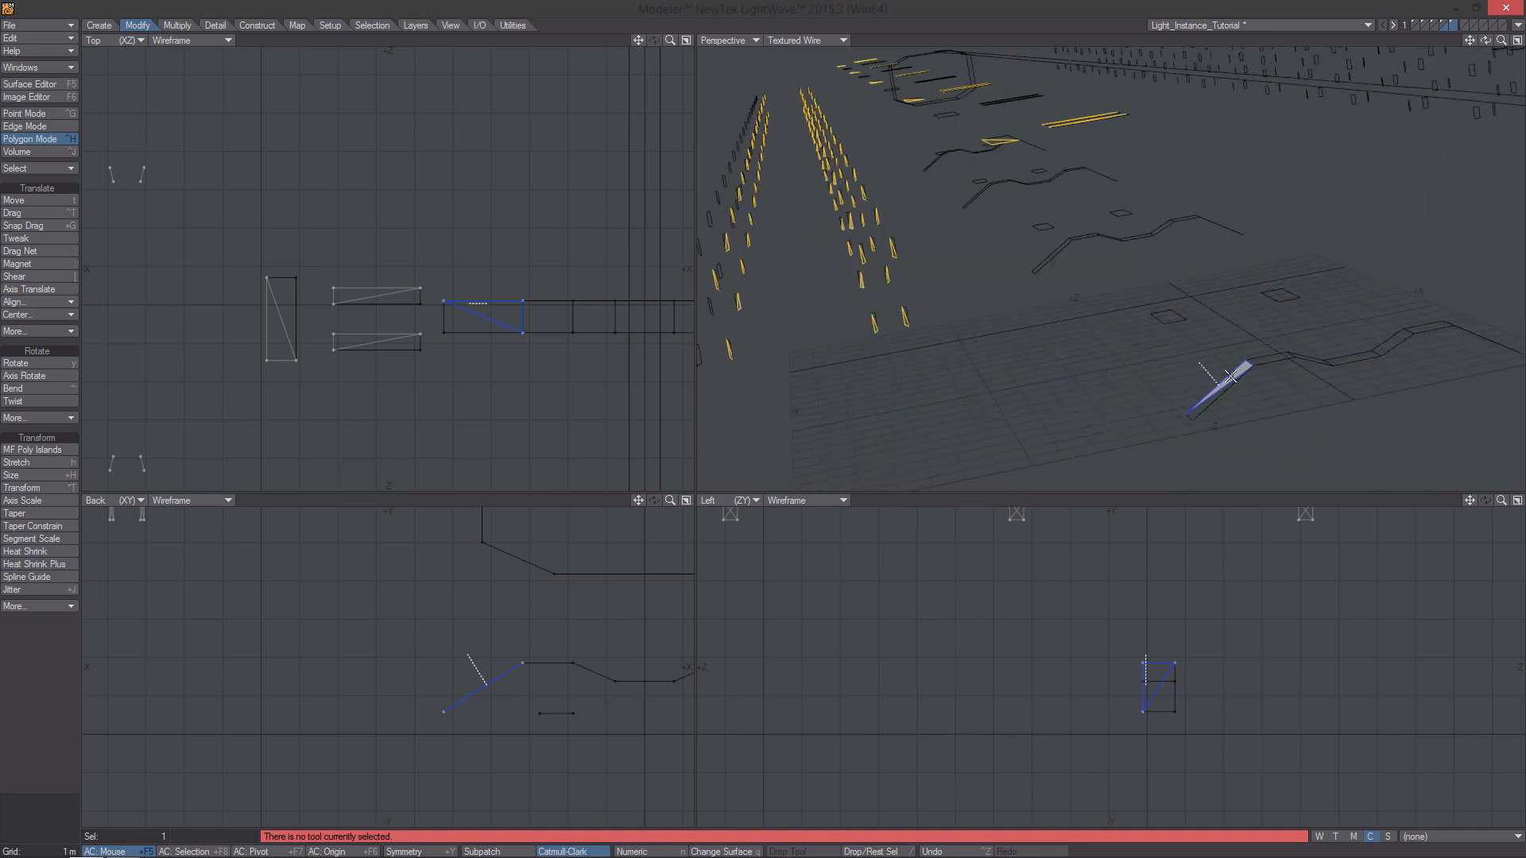
key(c)
key(v)
key(t)
drag(410, 774, 489, 725)
key(y)
drag(524, 662, 481, 688)
Place another copy on the following downward-sloping panel of the strip and rotate it to match.
key(h)
key(c)
key(v)
key(t)
key(y)
key(t)
key(Return)
Apply Heat Shrink at 100% to fit the three lower-strip triangles to their panels.
click(52, 551)
key(Return)
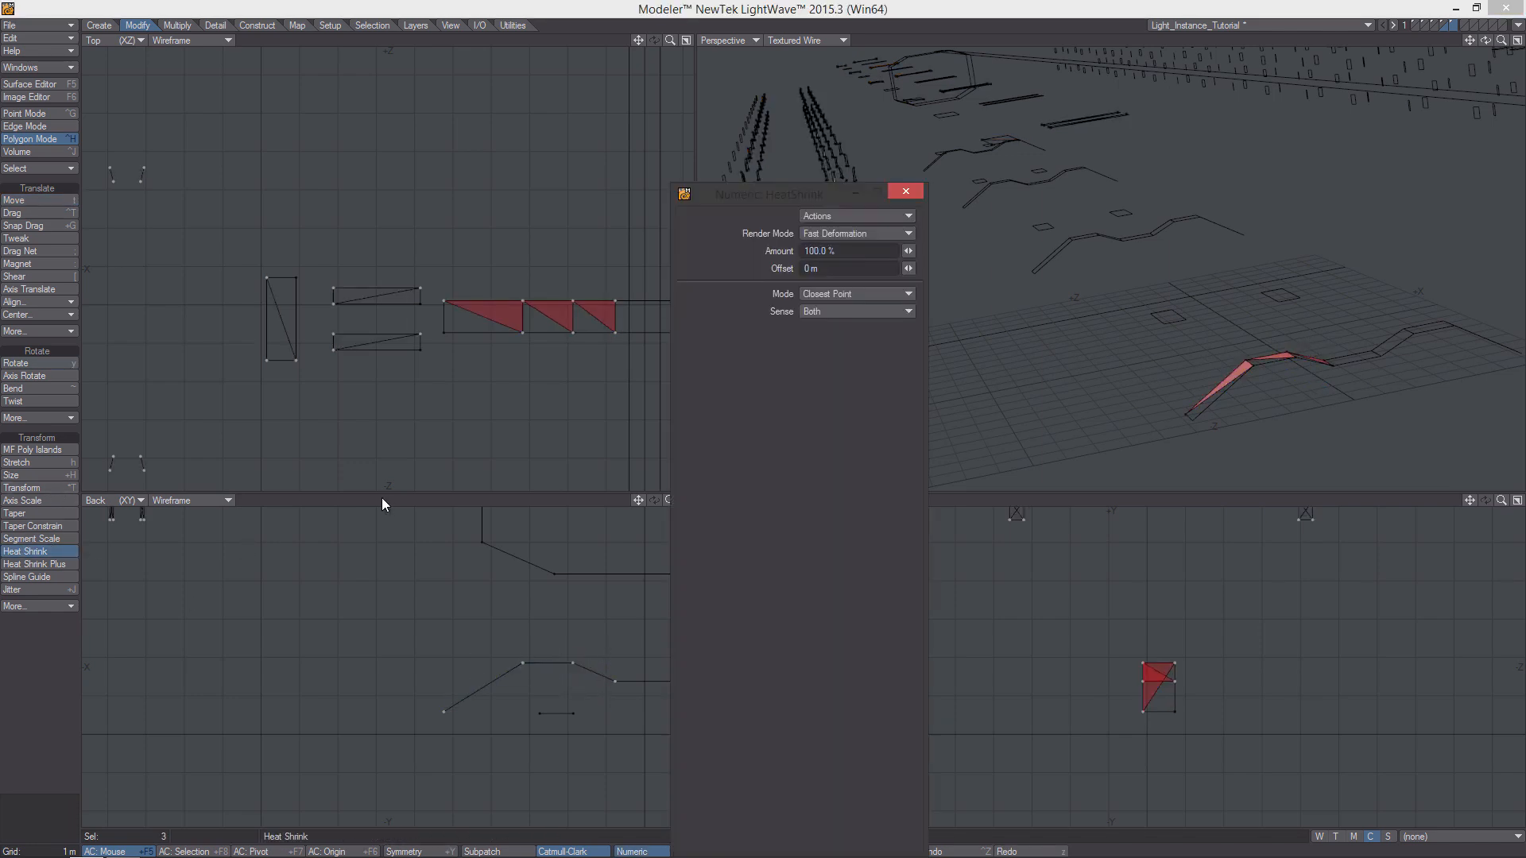
key(Return)
Clone the three lower-strip triangles 4 times with a 30 m Z offset.
key(shift+d)
click(703, 465)
key(shift+c)
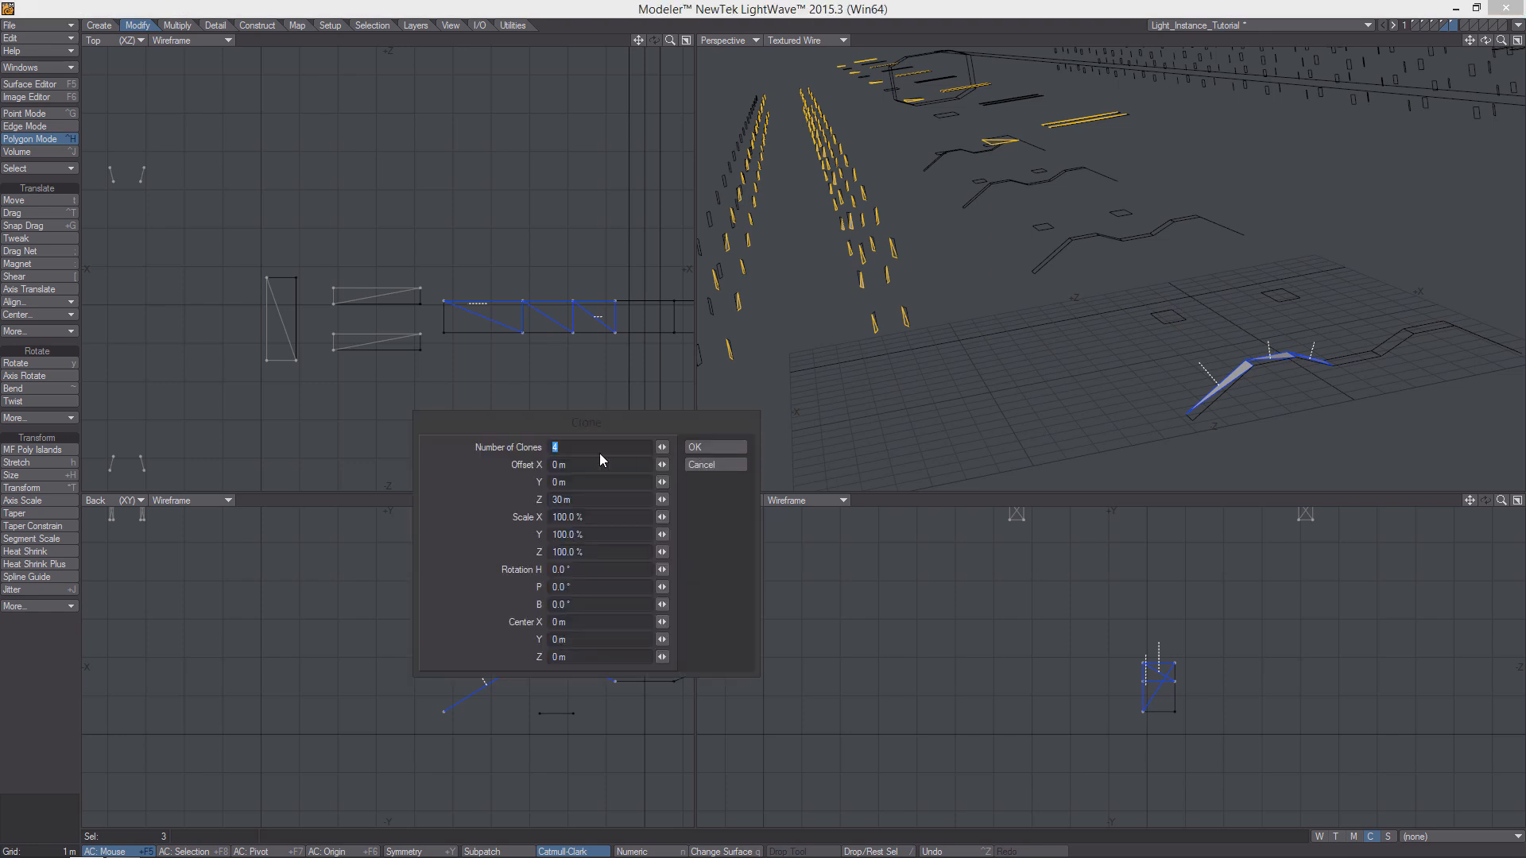
key(Return)
mouse_move(1033, 280)
alt+mouse_down()
mouse_move(1119, 267)
mouse_move(1038, 221)
alt+mouse_up()
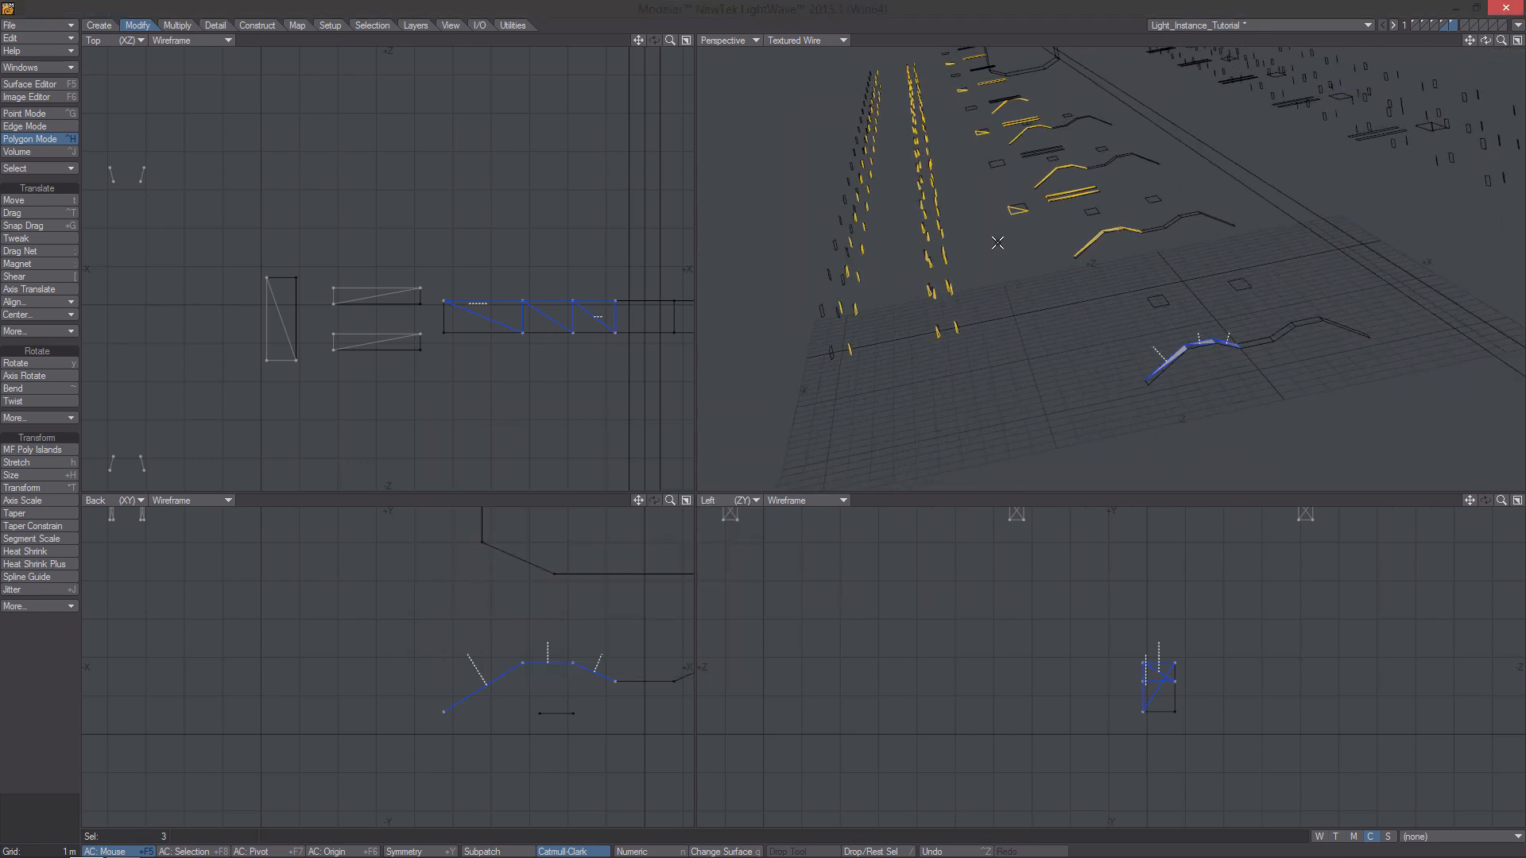
Delete the offset light template geometry from its layer and display the layer of triangles.
key(/)
click(1453, 29)
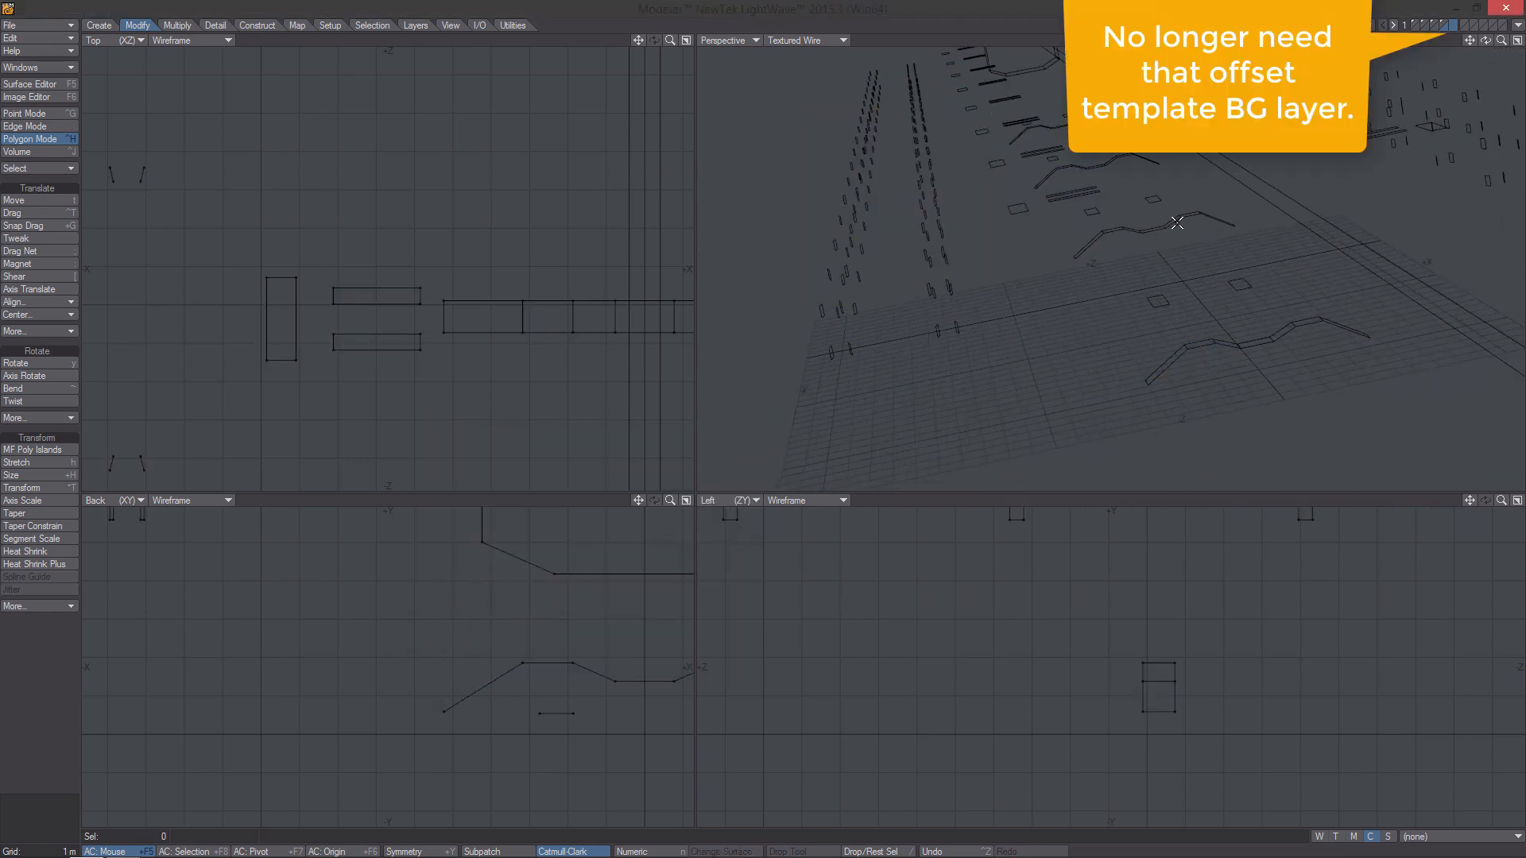
click(1444, 26)
key(Delete)
click(1434, 26)
alt+drag(1192, 237, 1193, 275)
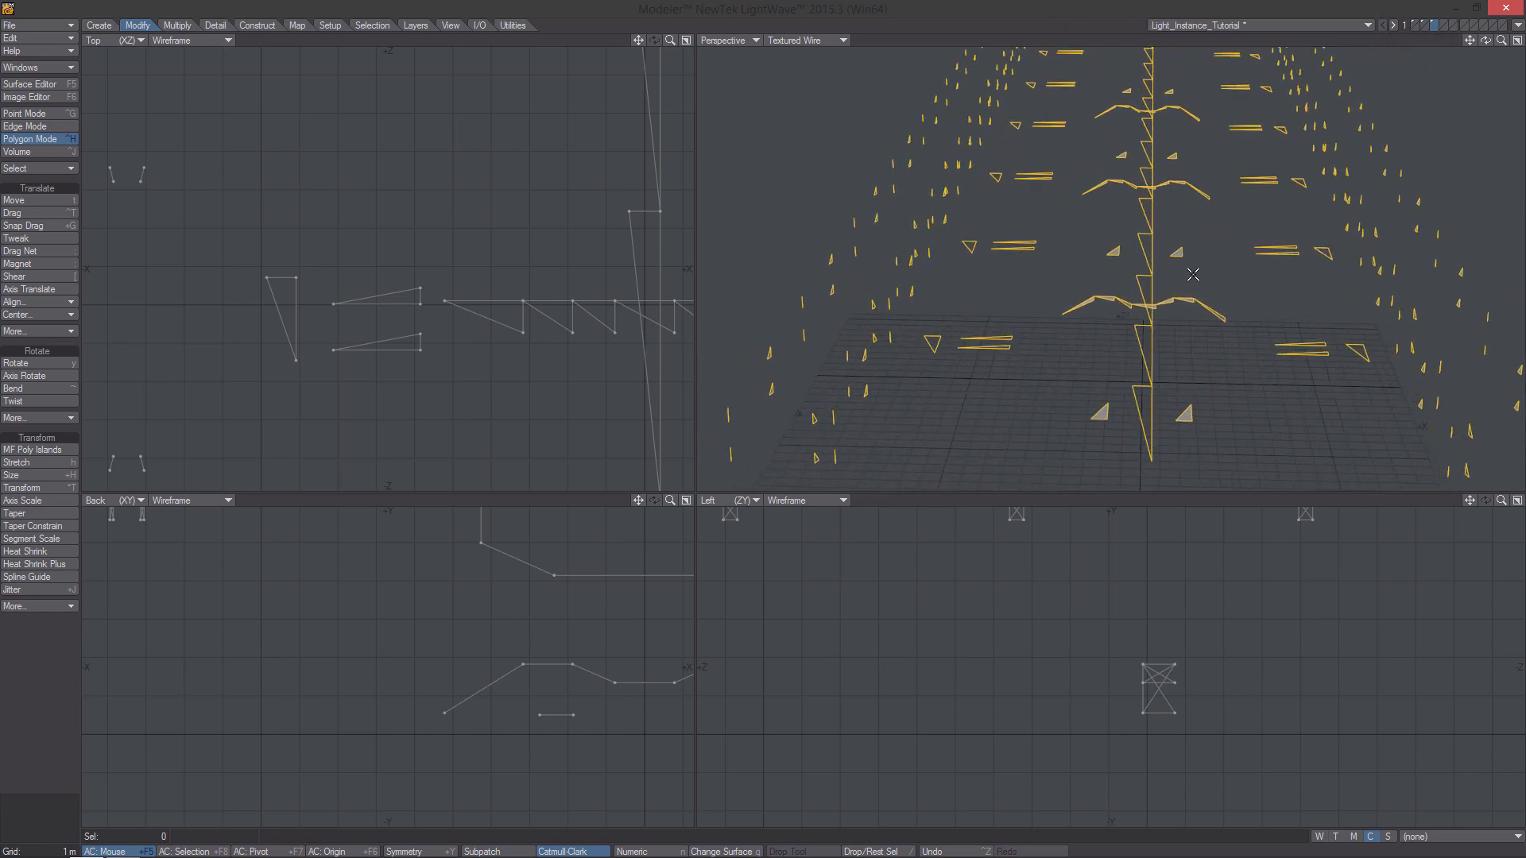
Select the points of all wall light triangles on both sides of the hangar.
alt+drag(1183, 299, 1036, 284)
alt+drag(602, 598, 408, 637)
scroll(419, 647, down, 5)
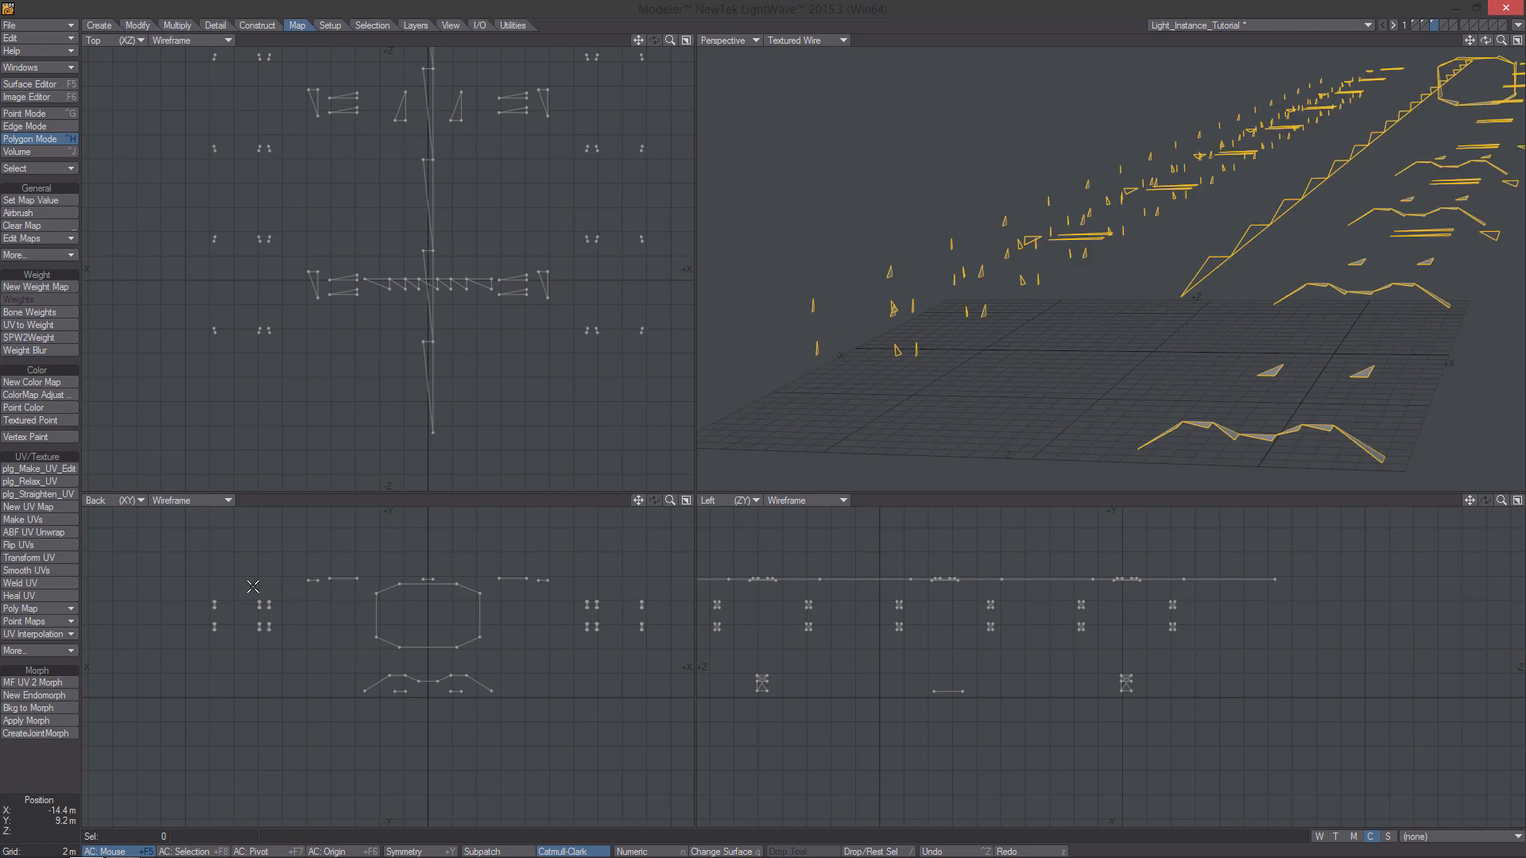
key(space)
key(space)
key(space)
key(space)
scroll(326, 624, down, 4)
key(space)
key(space)
key(space)
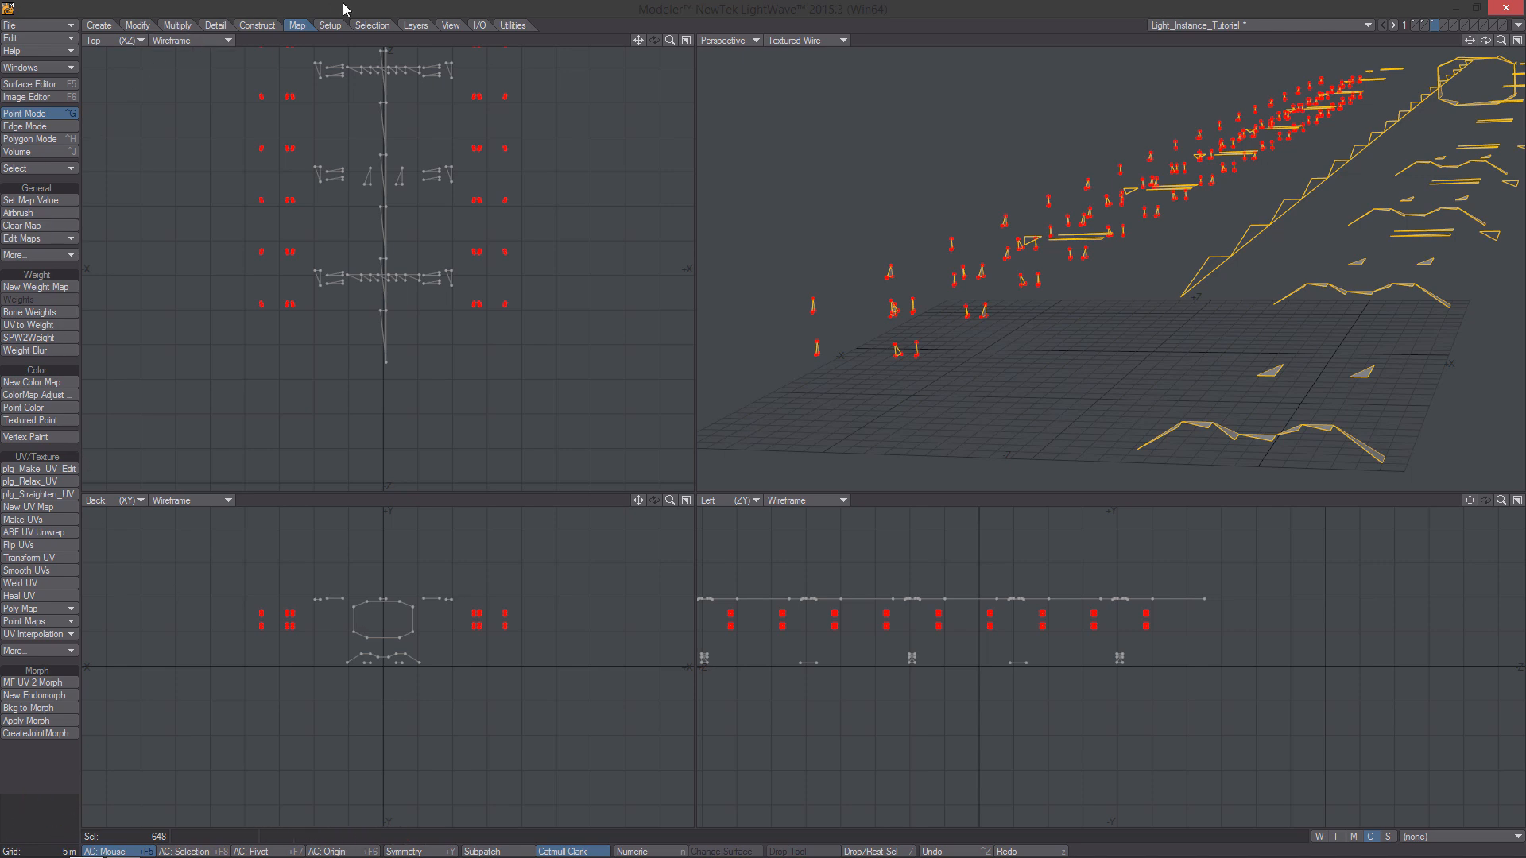
Apply a point colour of RGB 0, 255, 255 to the selected points in the Light_Color vertex map.
click(36, 408)
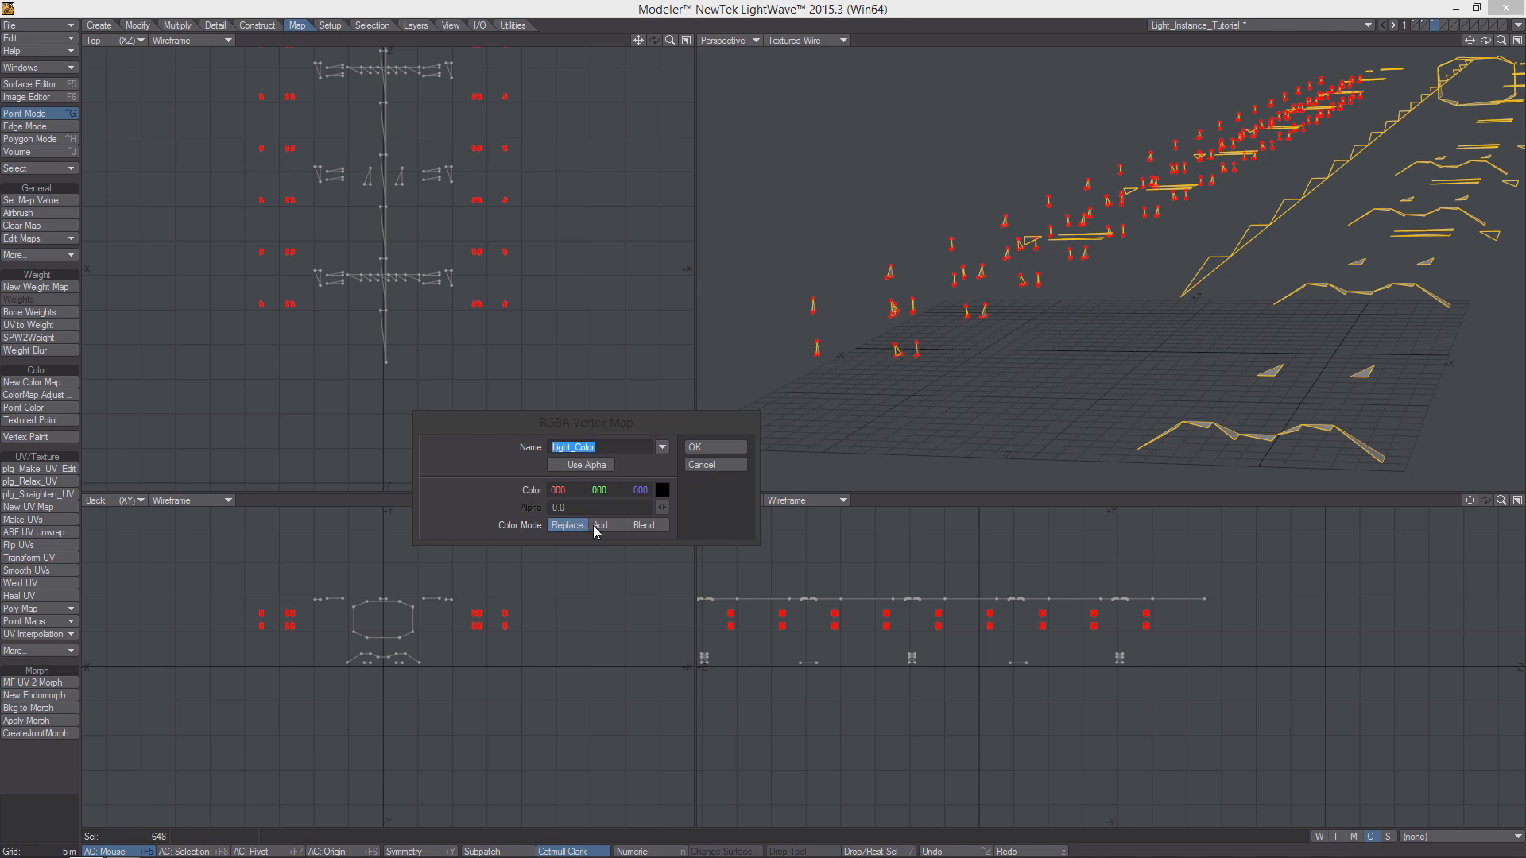
click(662, 490)
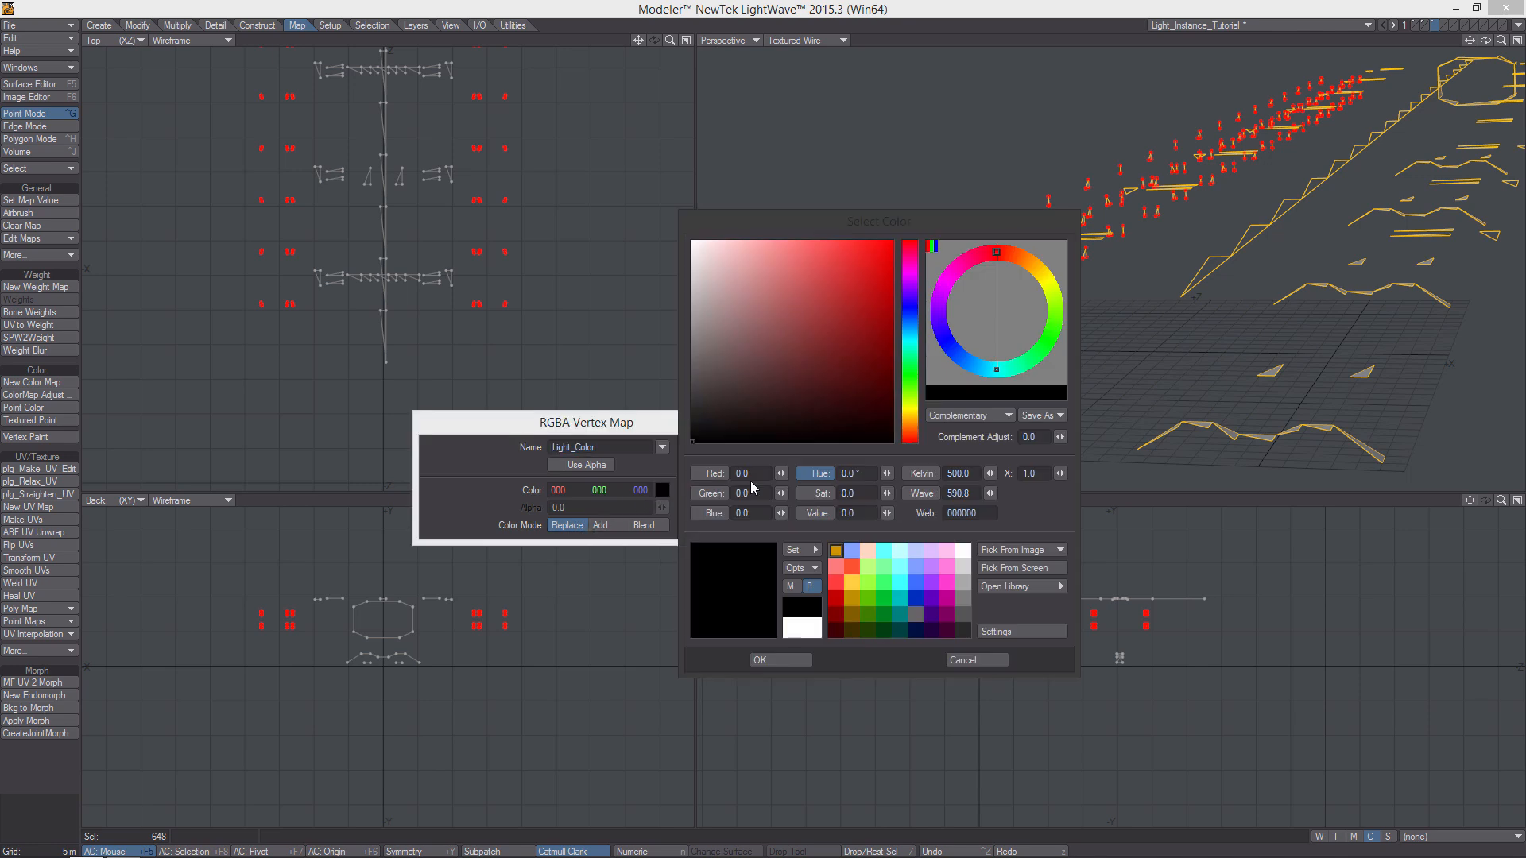
text(255)
click(733, 512)
text(255)
key(Return)
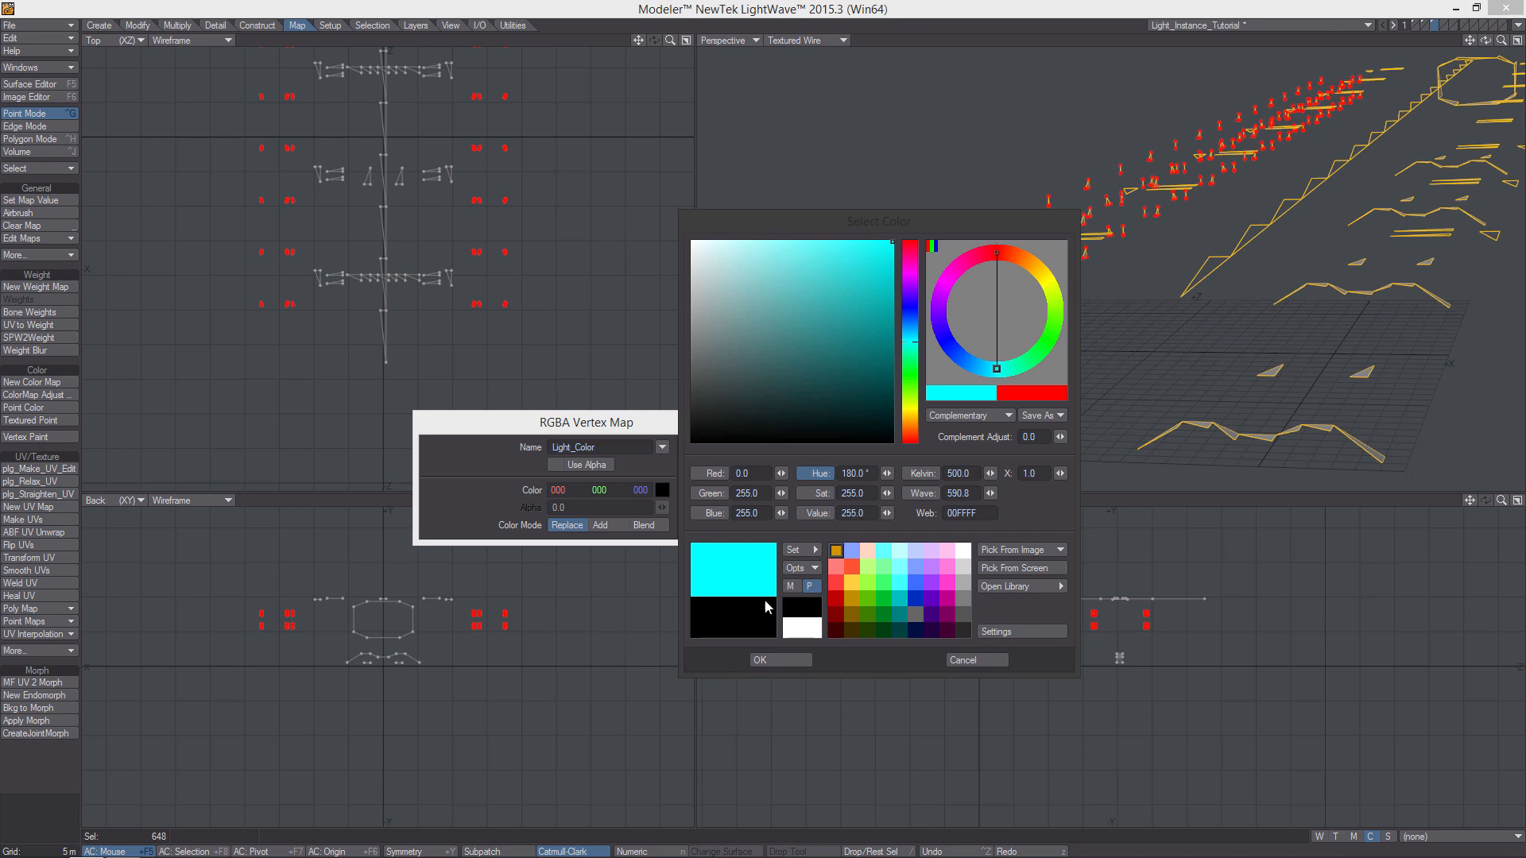
click(779, 659)
click(721, 449)
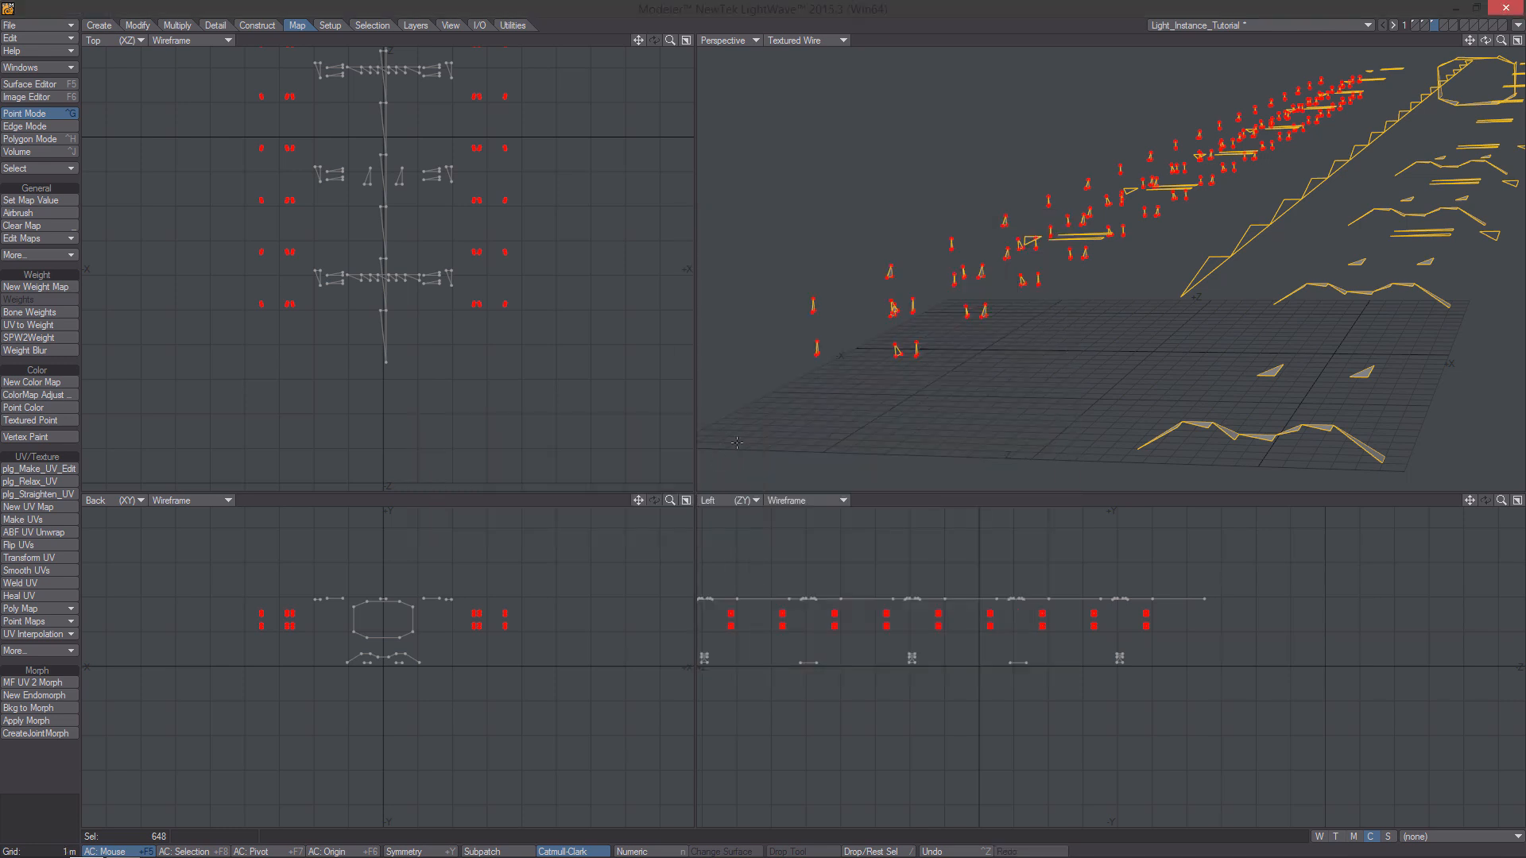
Assign Light_Color as the vertex color map of the "unused" surface.
alt+drag(1107, 295, 1095, 325)
click(37, 87)
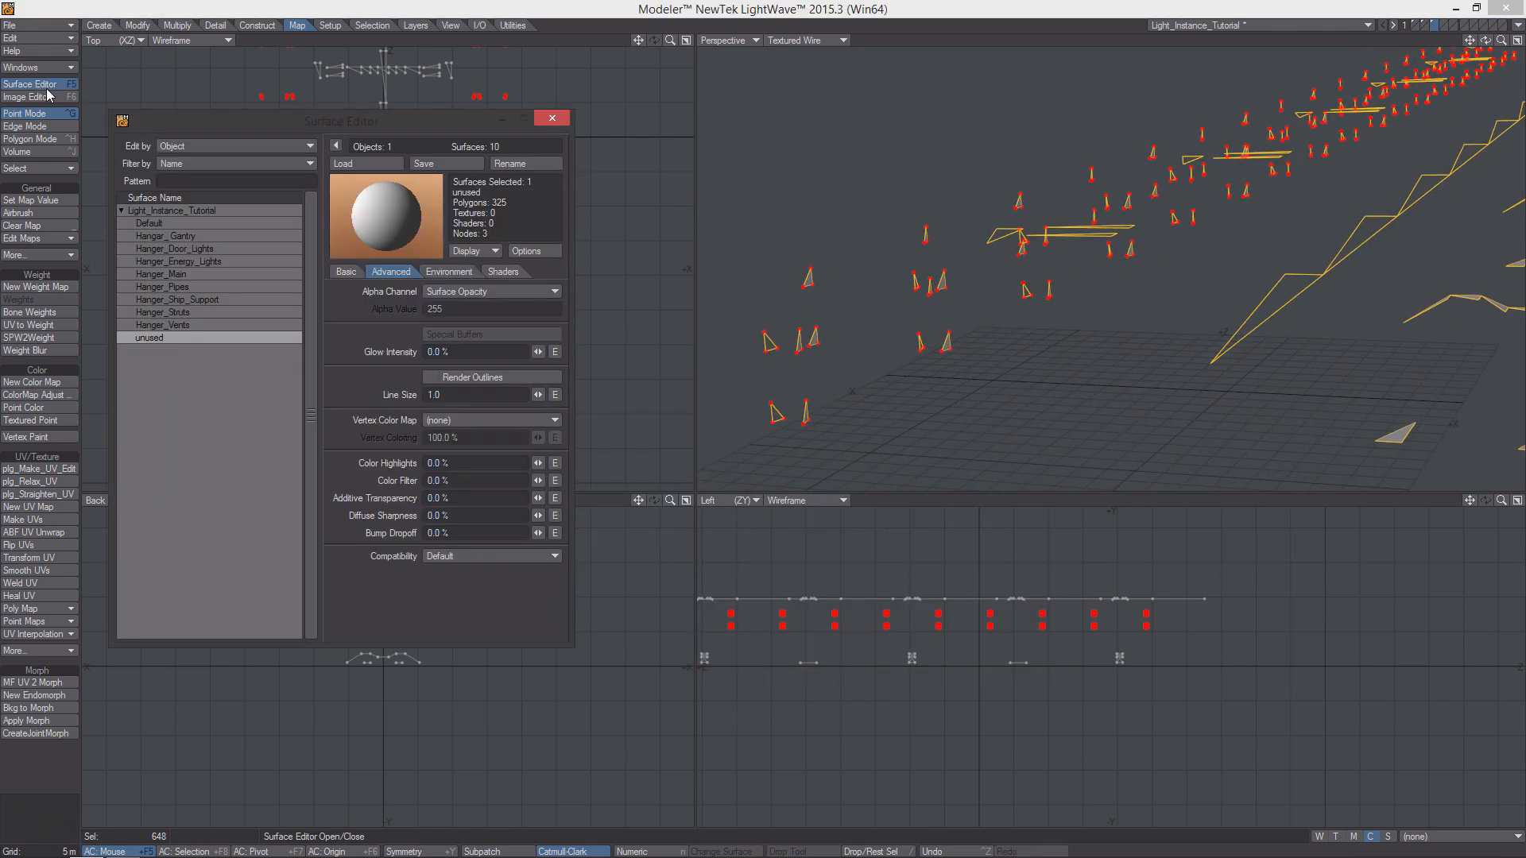
click(491, 420)
click(469, 437)
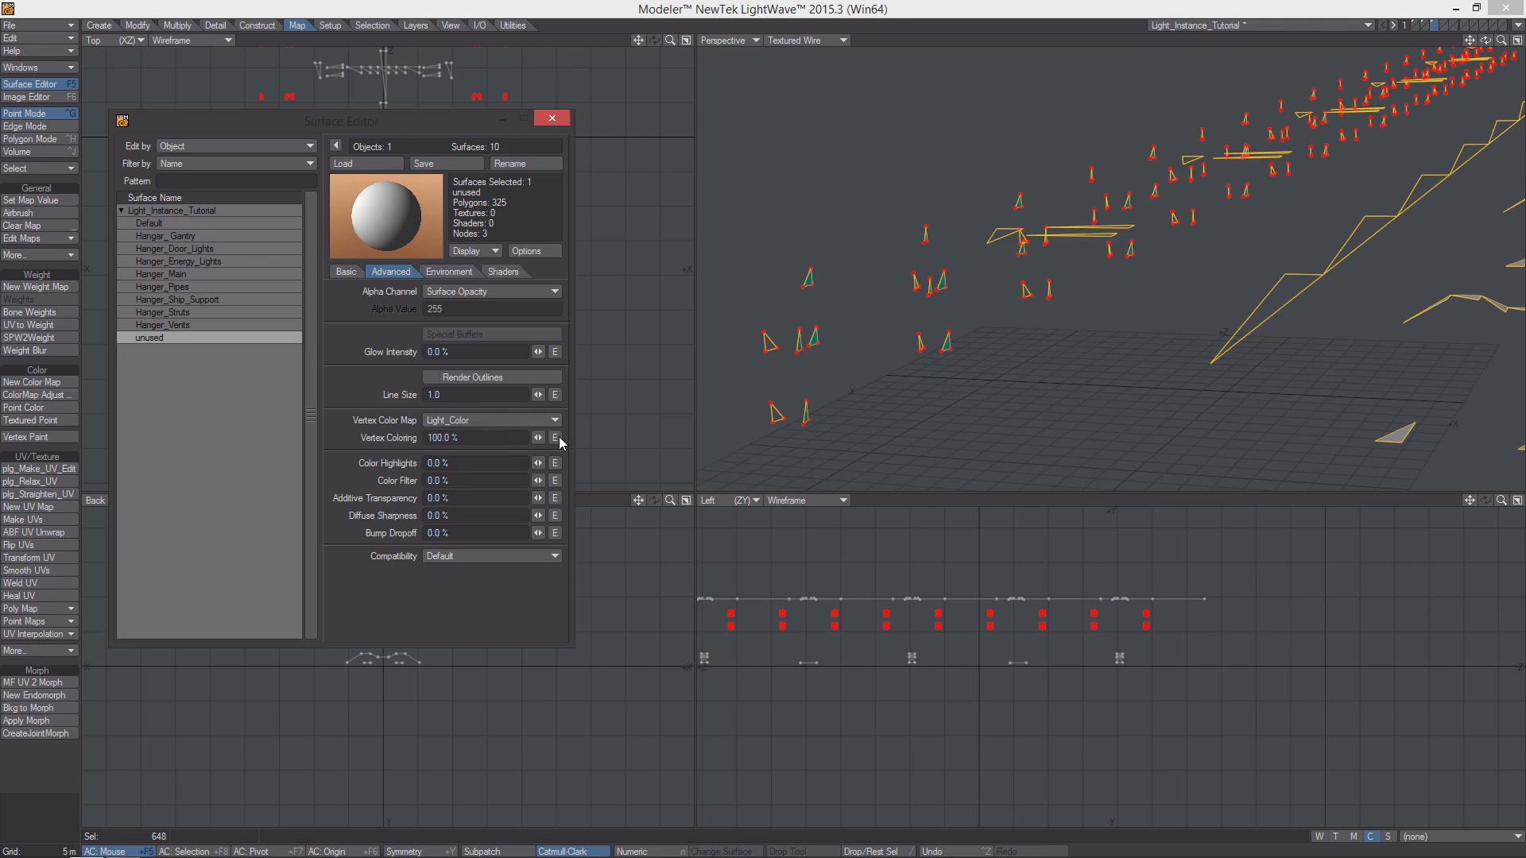
Examine the first selected point's Light_Color values in the point information and close the open editors.
alt+drag(889, 364, 941, 351)
key(i)
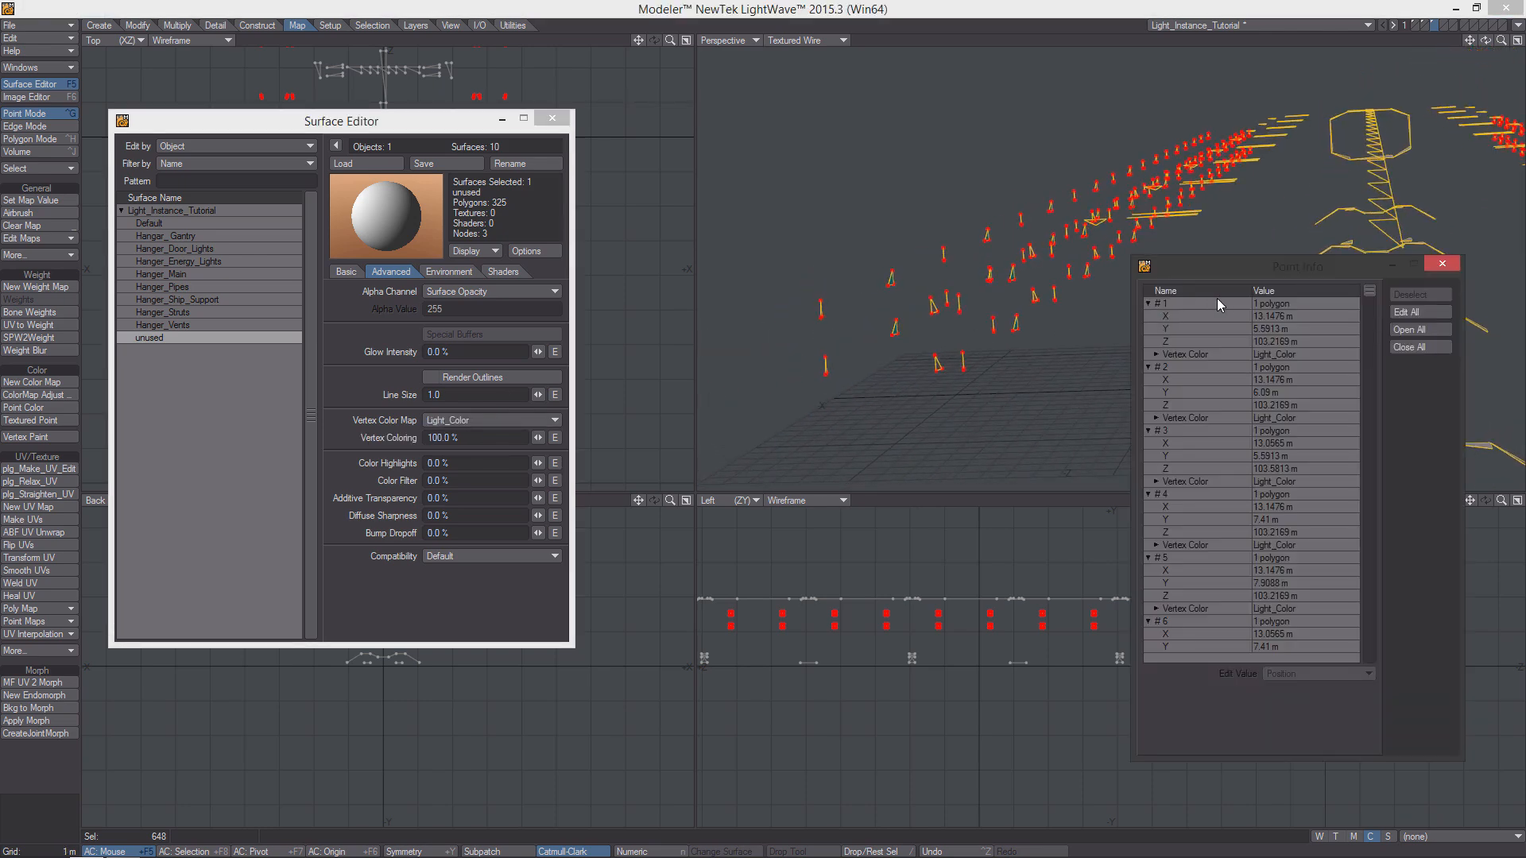
click(1157, 355)
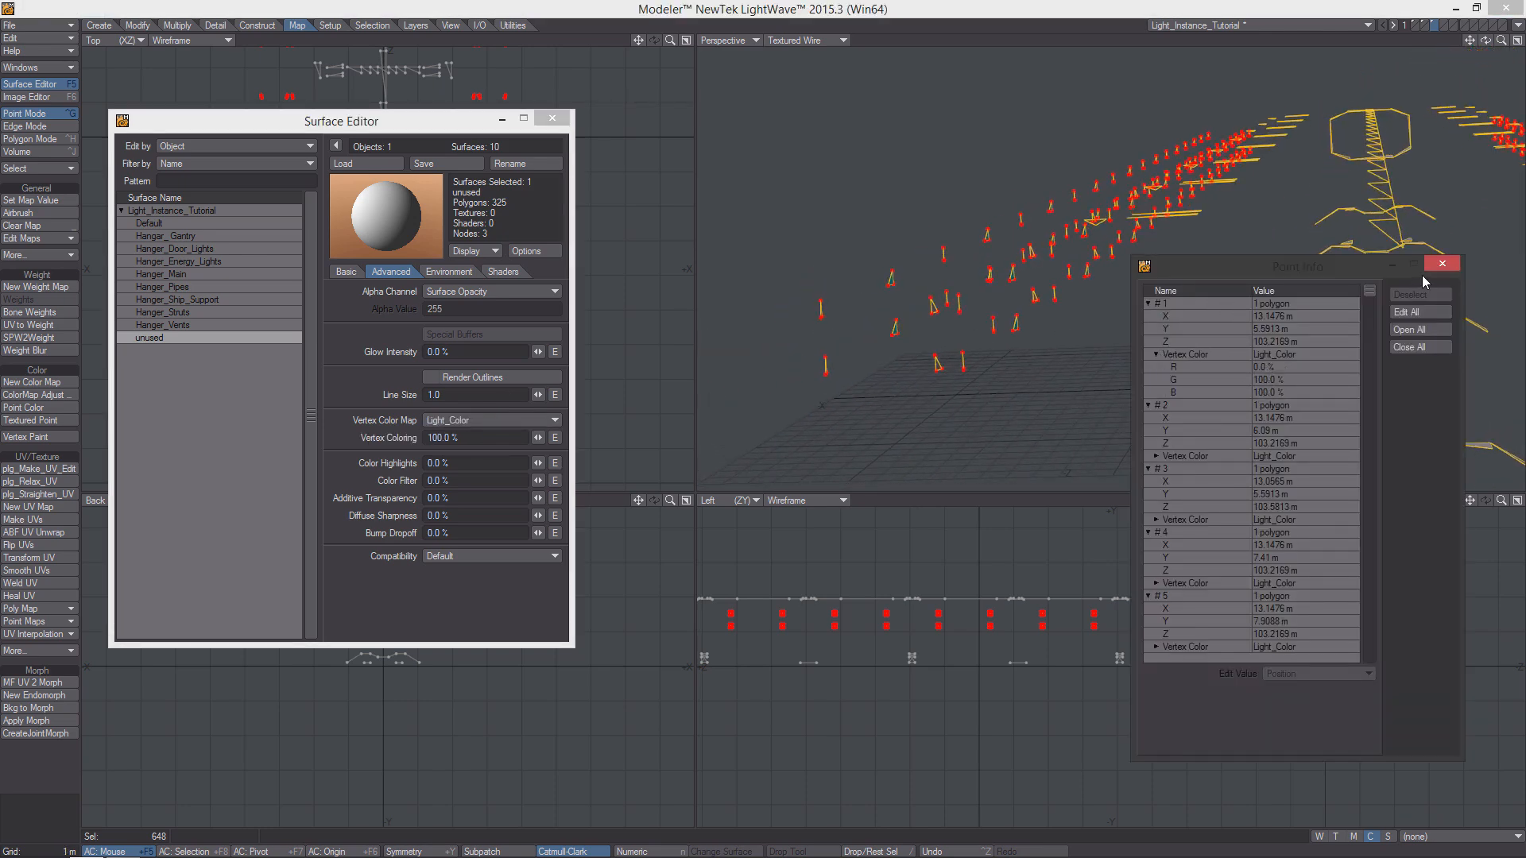
click(1442, 266)
click(553, 118)
Clear the point selection and select the polygons of all light triangles except those on the walls.
alt+drag(990, 318, 1108, 286)
key(space)
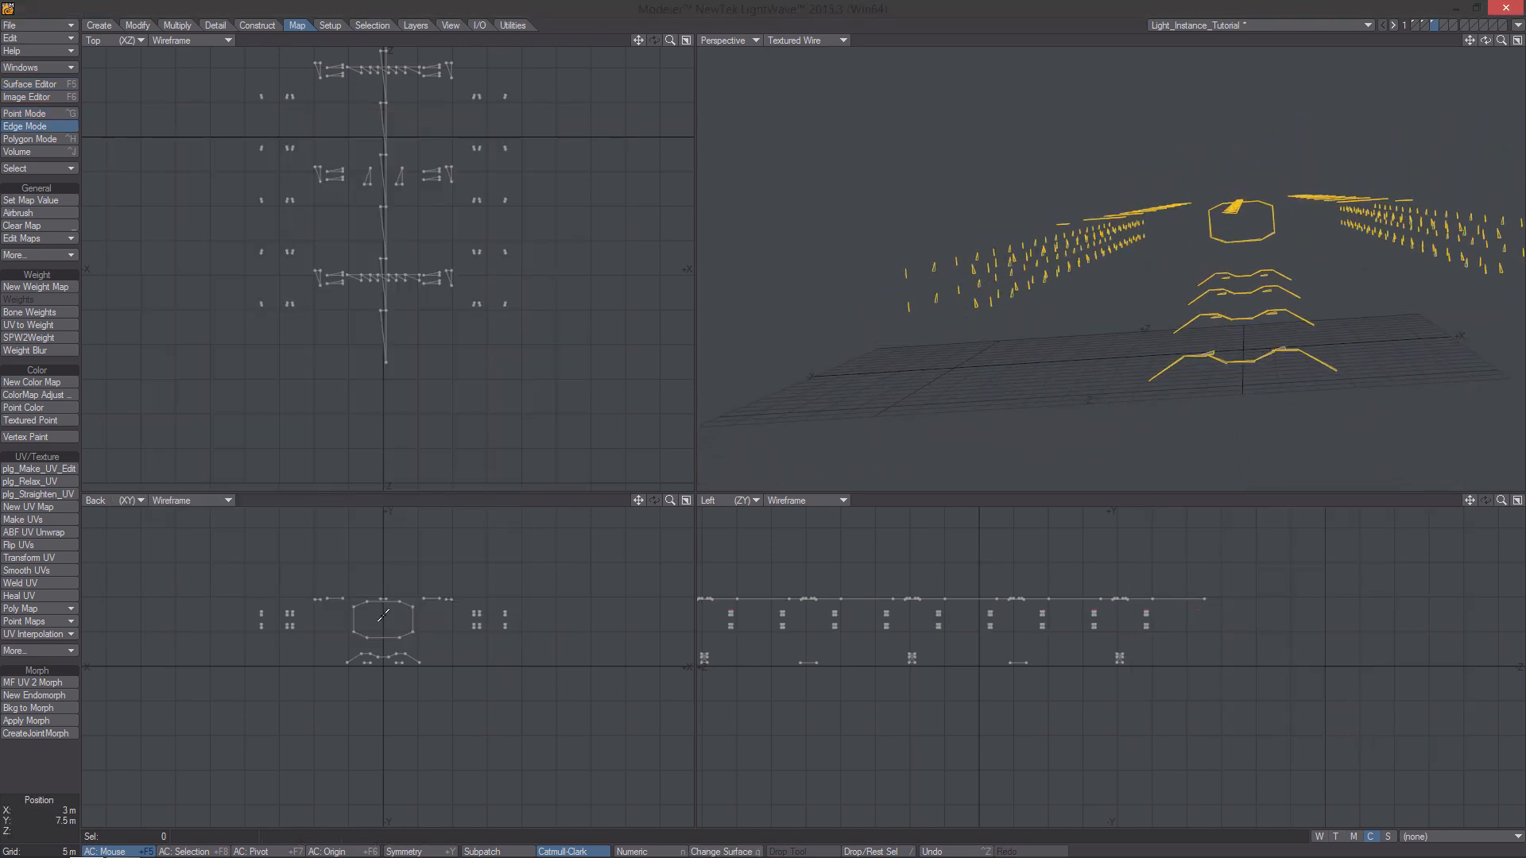
alt+drag(985, 310, 938, 306)
ctrl+alt+drag(418, 670, 440, 658)
alt+drag(440, 658, 452, 687)
key(space)
right_drag(275, 678, 479, 688)
right_drag(404, 559, 413, 560)
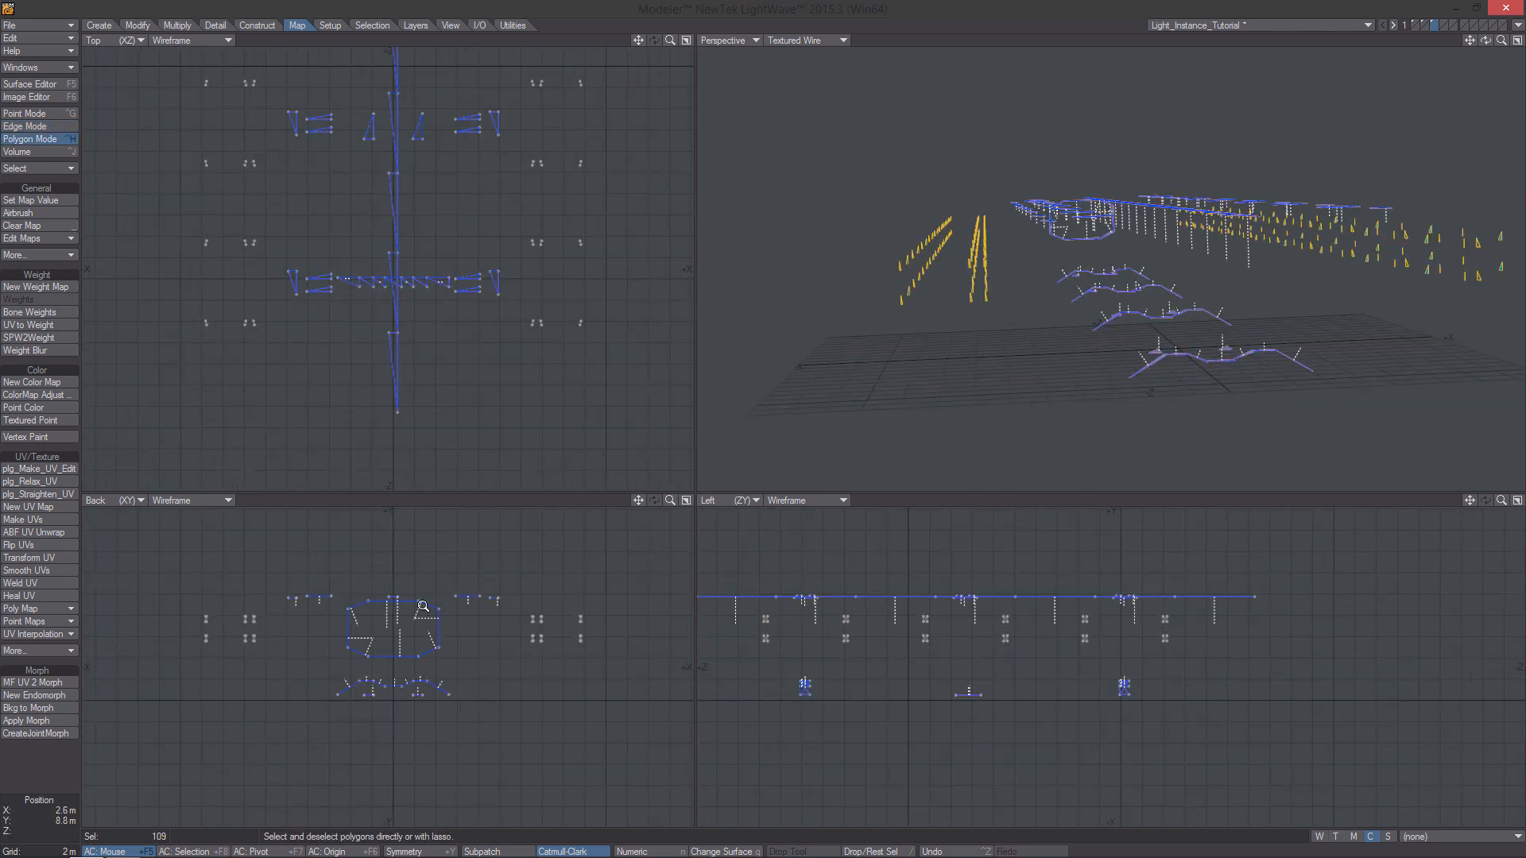
Select the points of all light triangles except those on the walls.
key(ctrl+g)
mouse_move(171, 560)
right_down()
mouse_move(372, 548)
mouse_move(426, 581)
right_up()
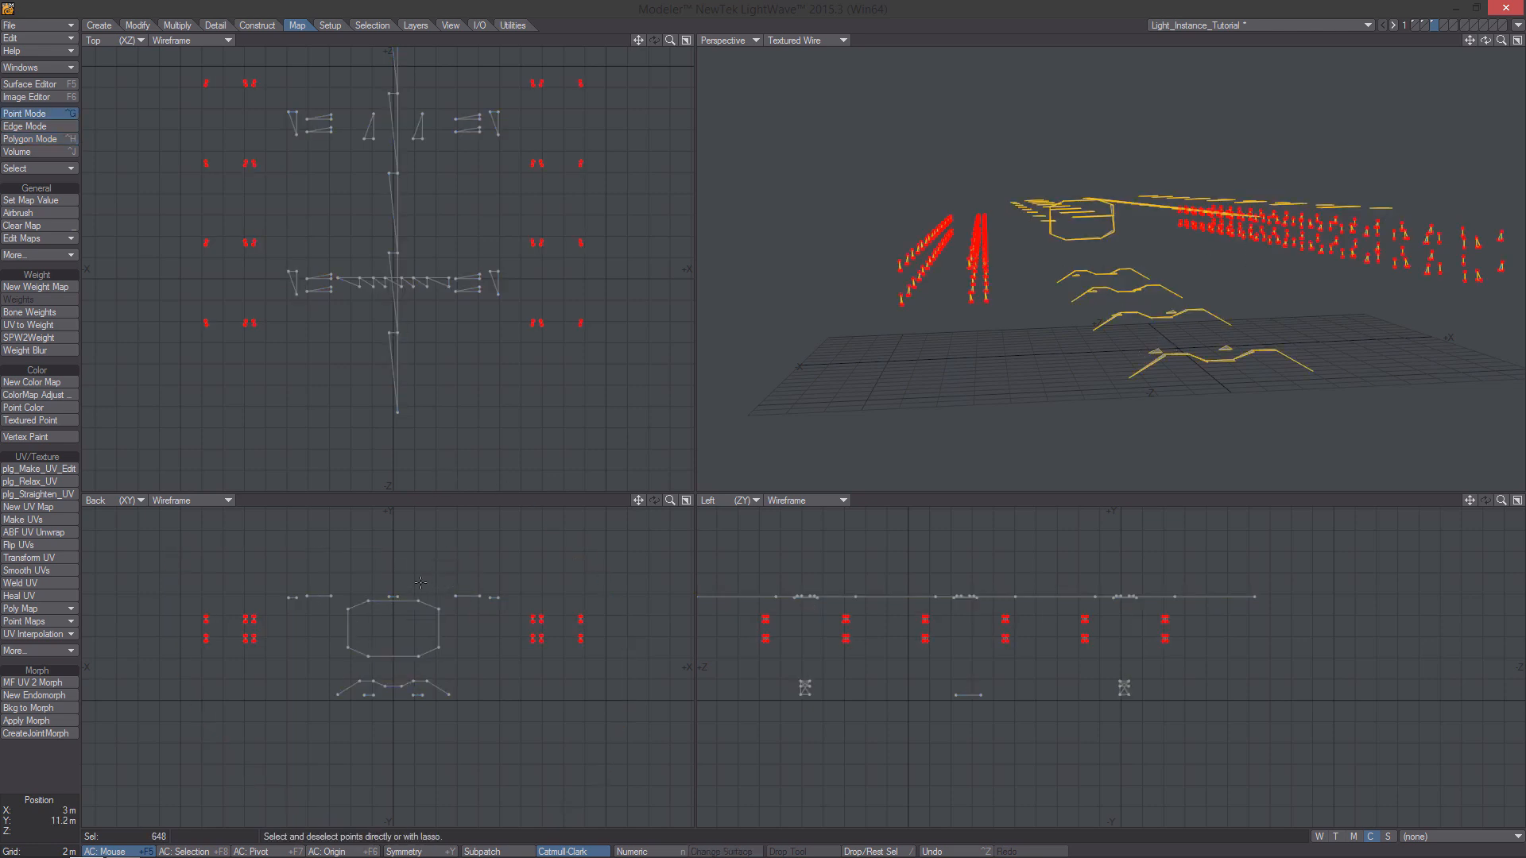
key(slash)
right_drag(274, 633, 470, 724)
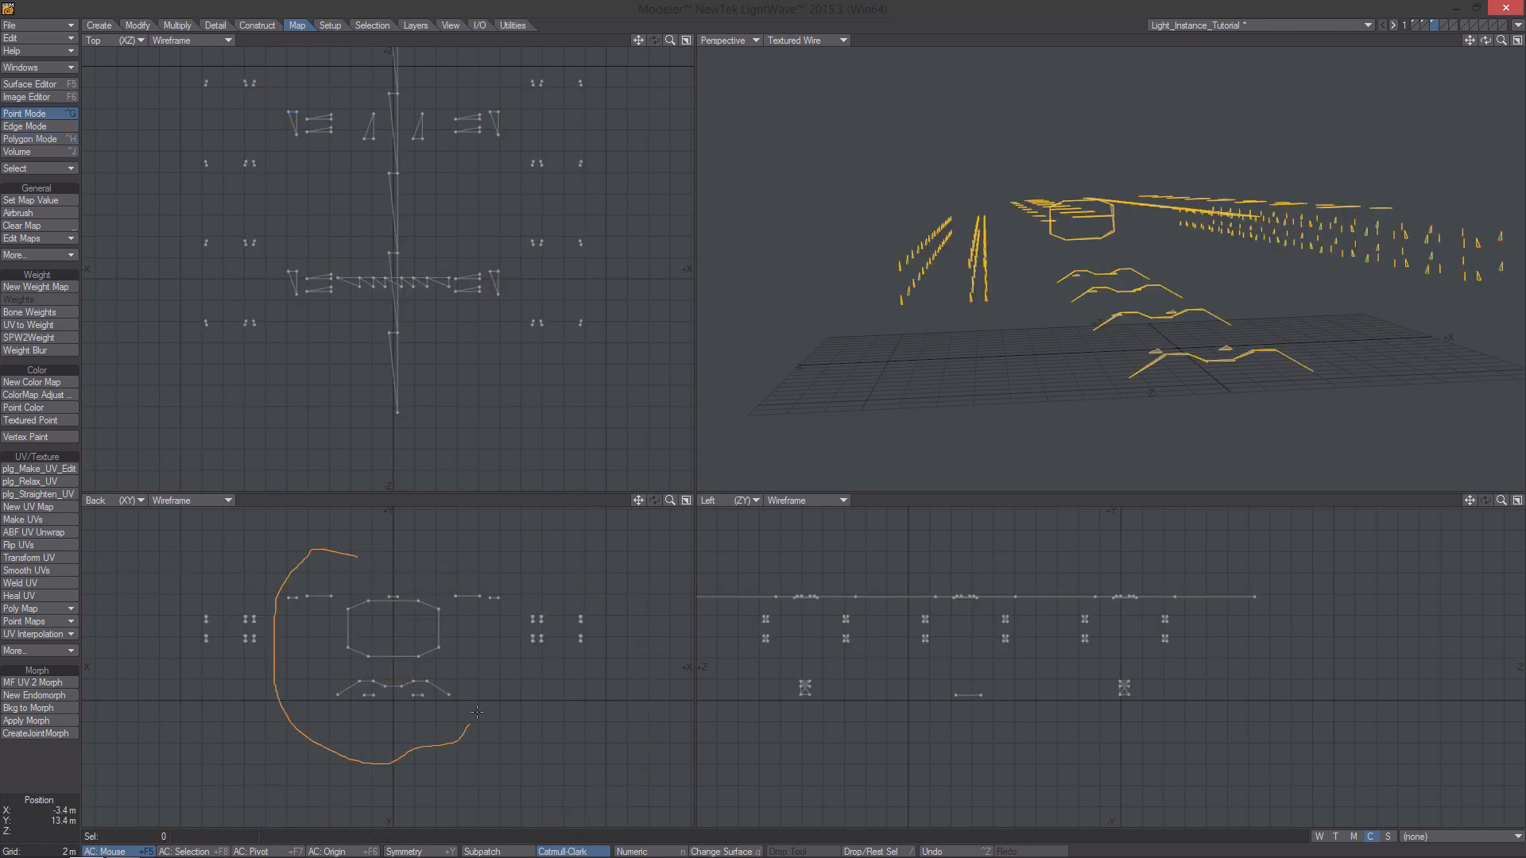
right_drag(459, 543, 358, 557)
mouse_move(981, 350)
alt+mouse_down()
mouse_move(1076, 340)
mouse_move(763, 392)
alt+mouse_up()
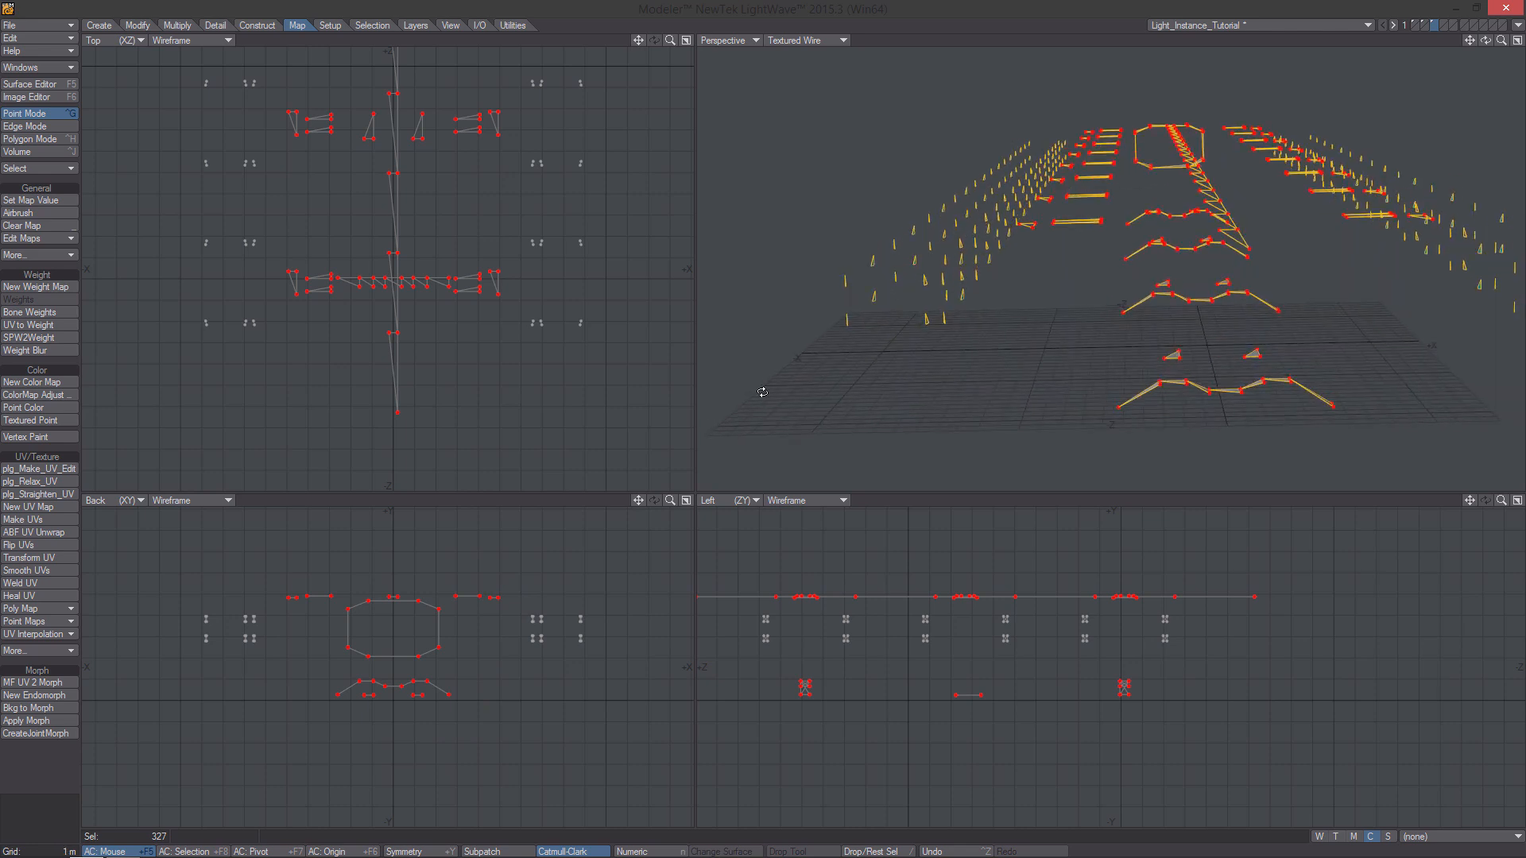
Apply a point colour of RGB 80, 255, 255 to the selected points in the Light_Color vertex map.
click(45, 409)
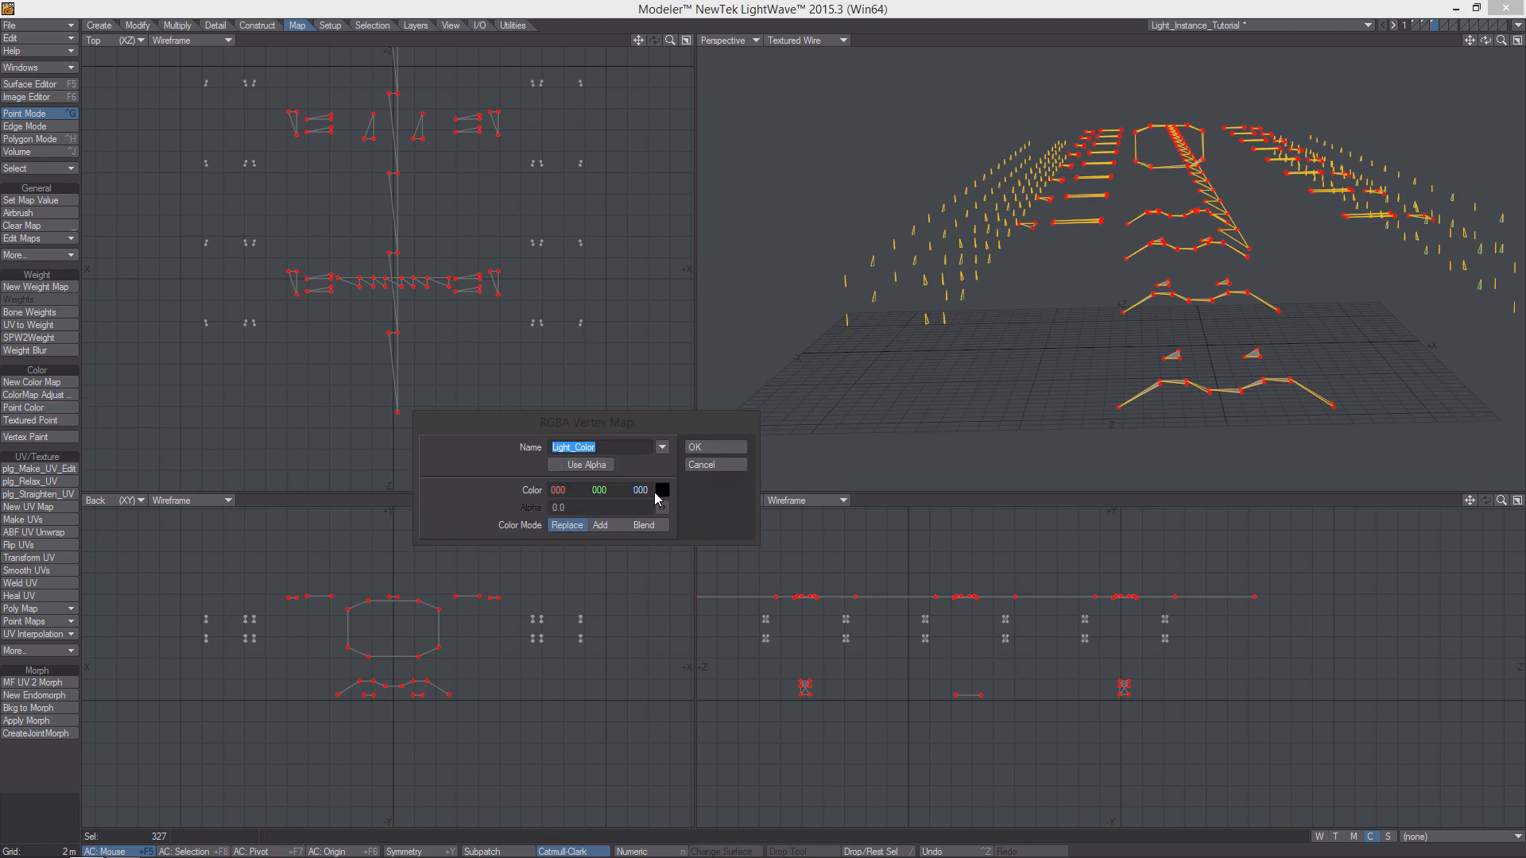
click(661, 491)
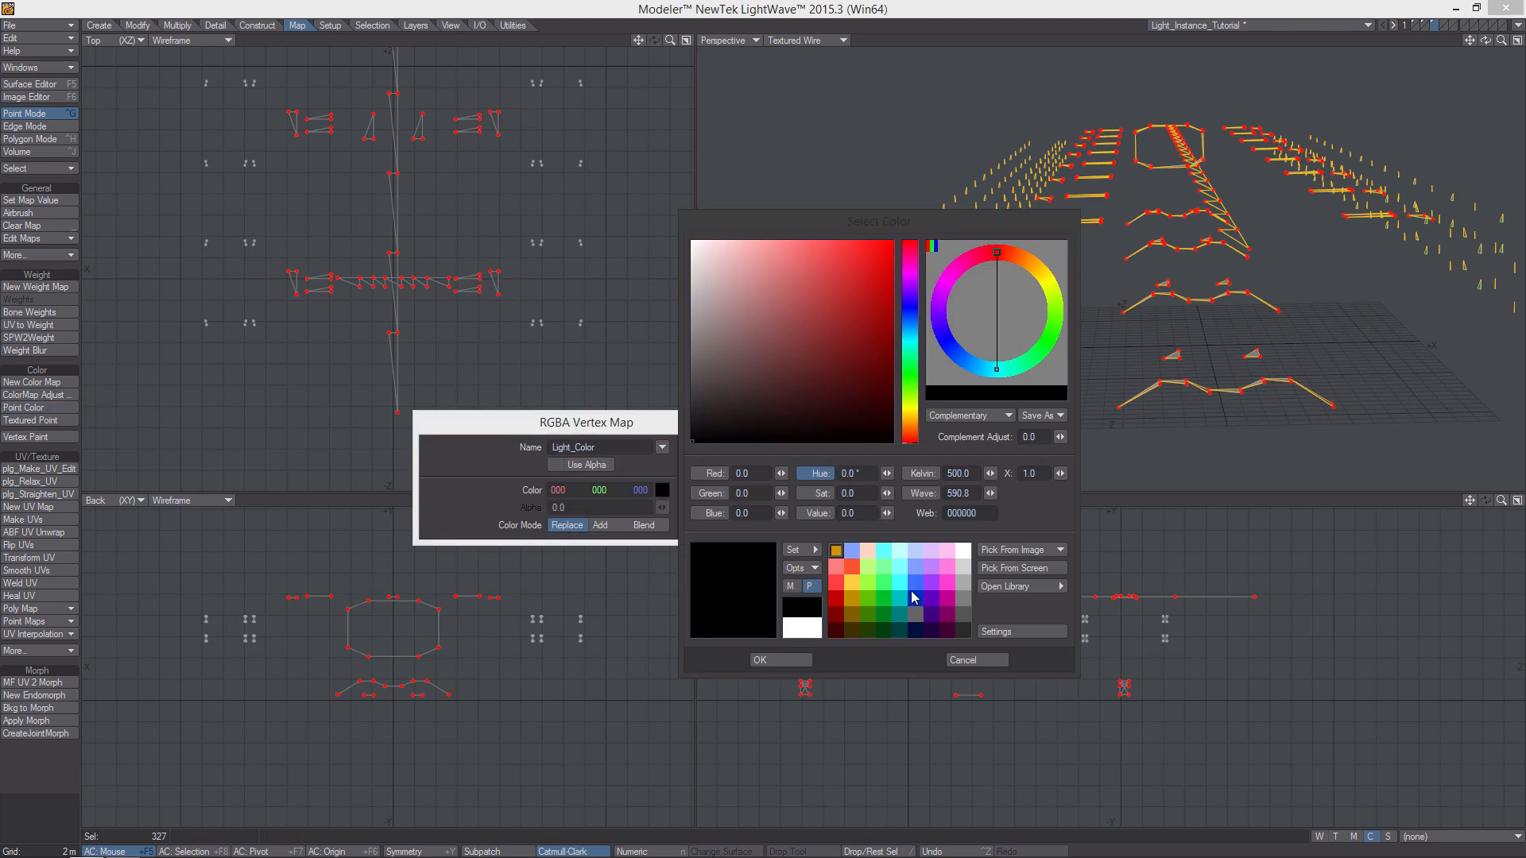
text(255)
drag(758, 515, 707, 513)
text(255)
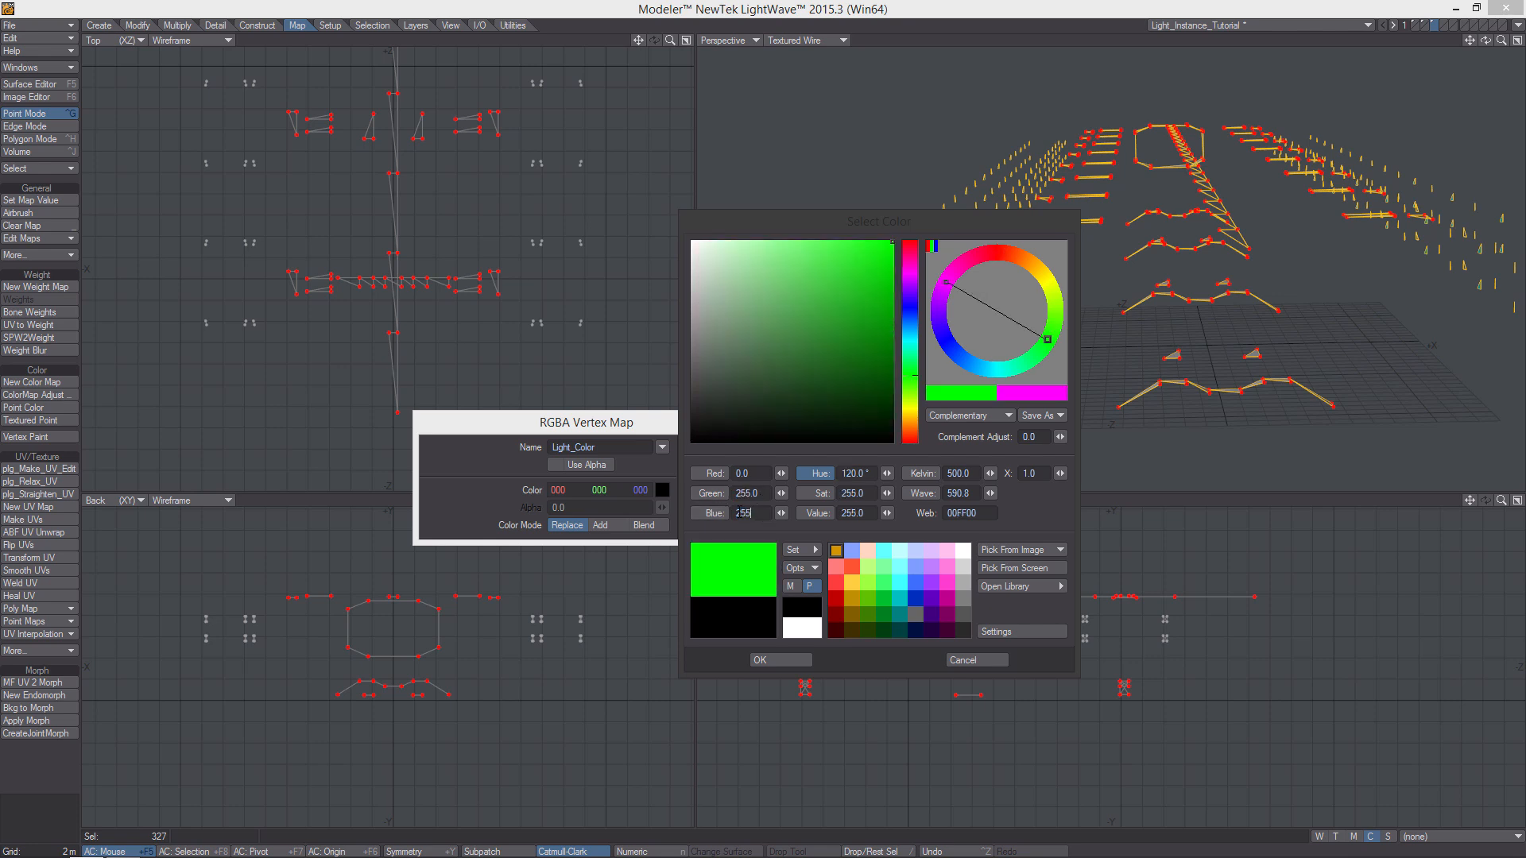
key(Return)
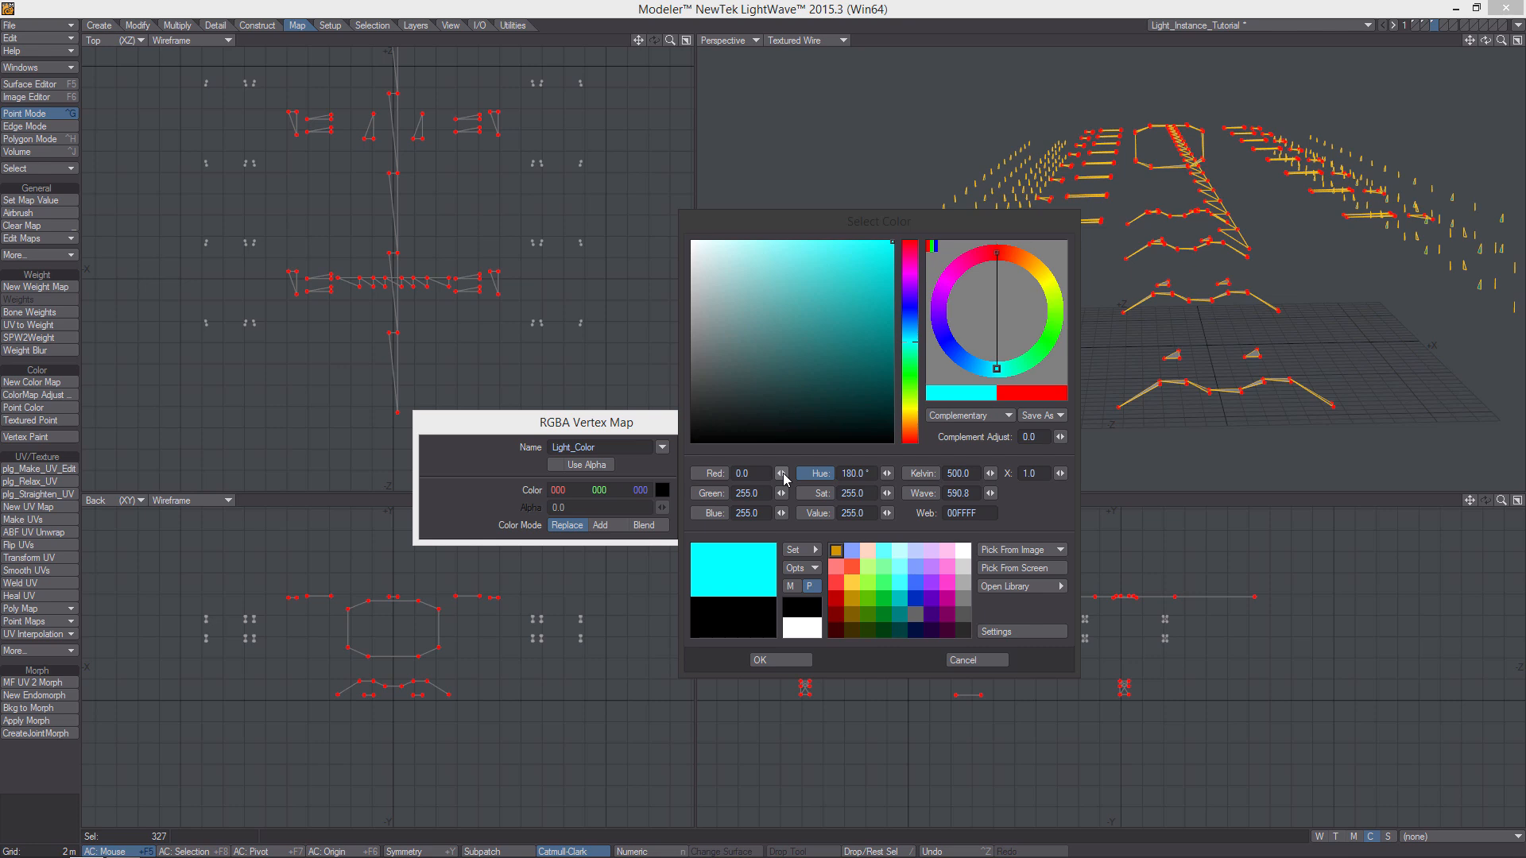
drag(782, 474, 815, 474)
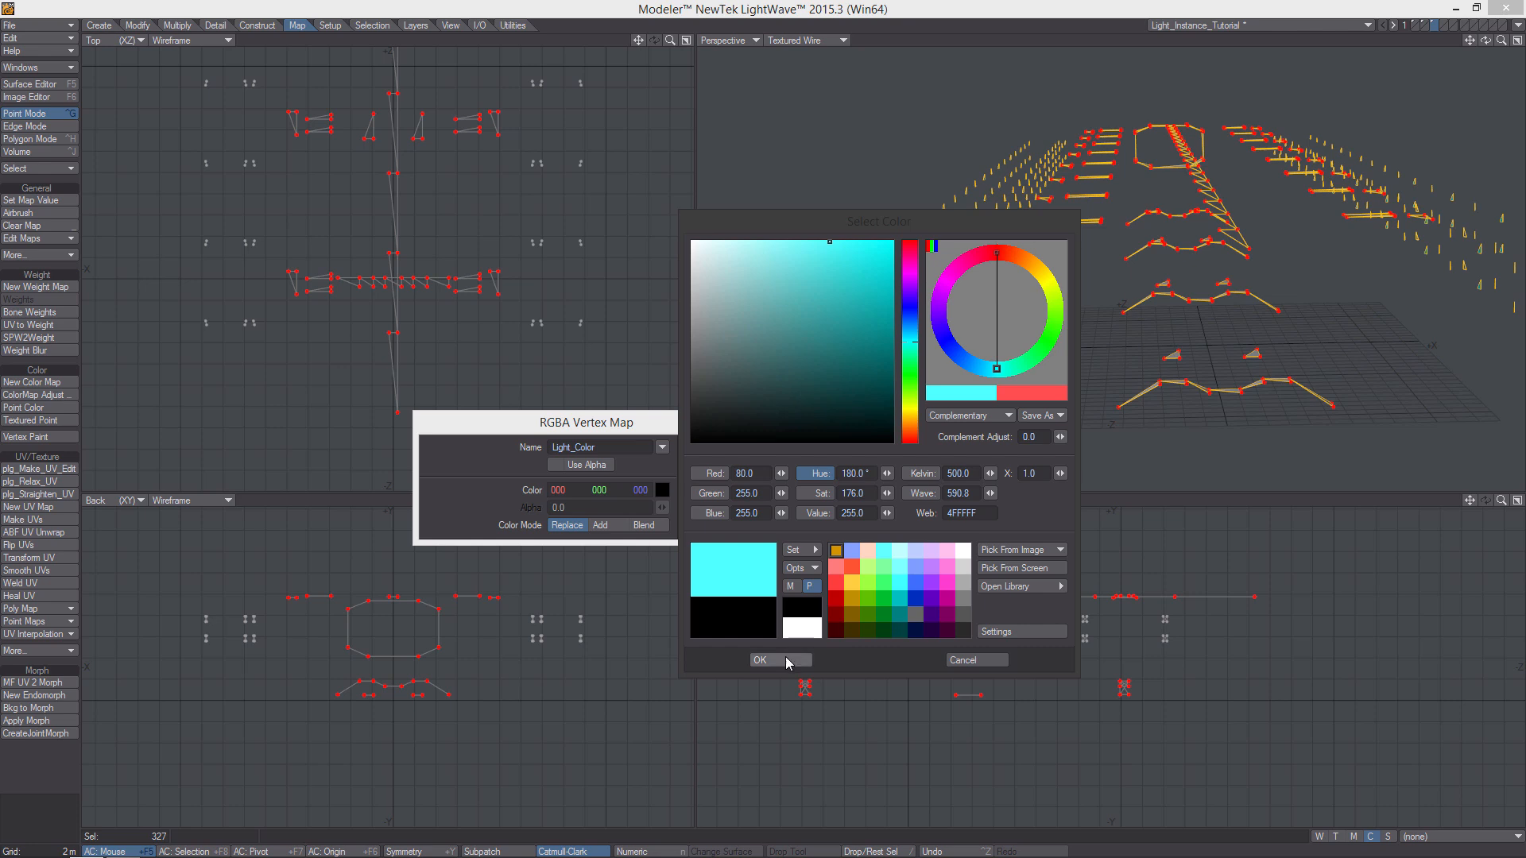
click(784, 660)
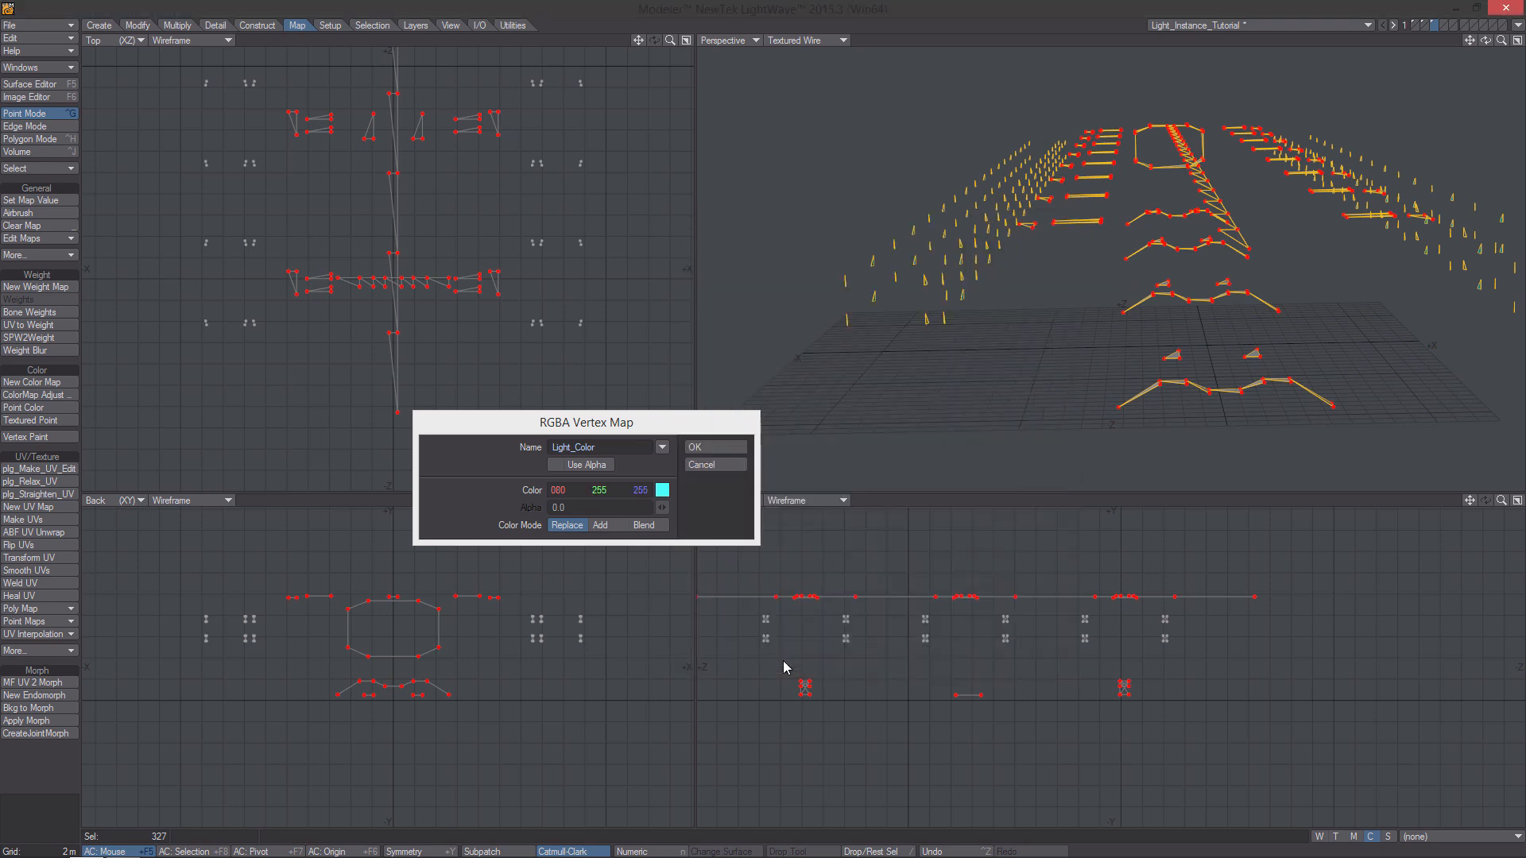
click(715, 447)
Clear the point selection and examine the vertex colours on the light triangles in the perspective view.
alt+drag(1256, 350, 1117, 366)
ctrl+alt+drag(1117, 366, 1069, 367)
scroll(446, 647, down, 4)
key(space)
key(space)
key(space)
right_drag(414, 584, 429, 586)
alt+drag(1132, 351, 1139, 294)
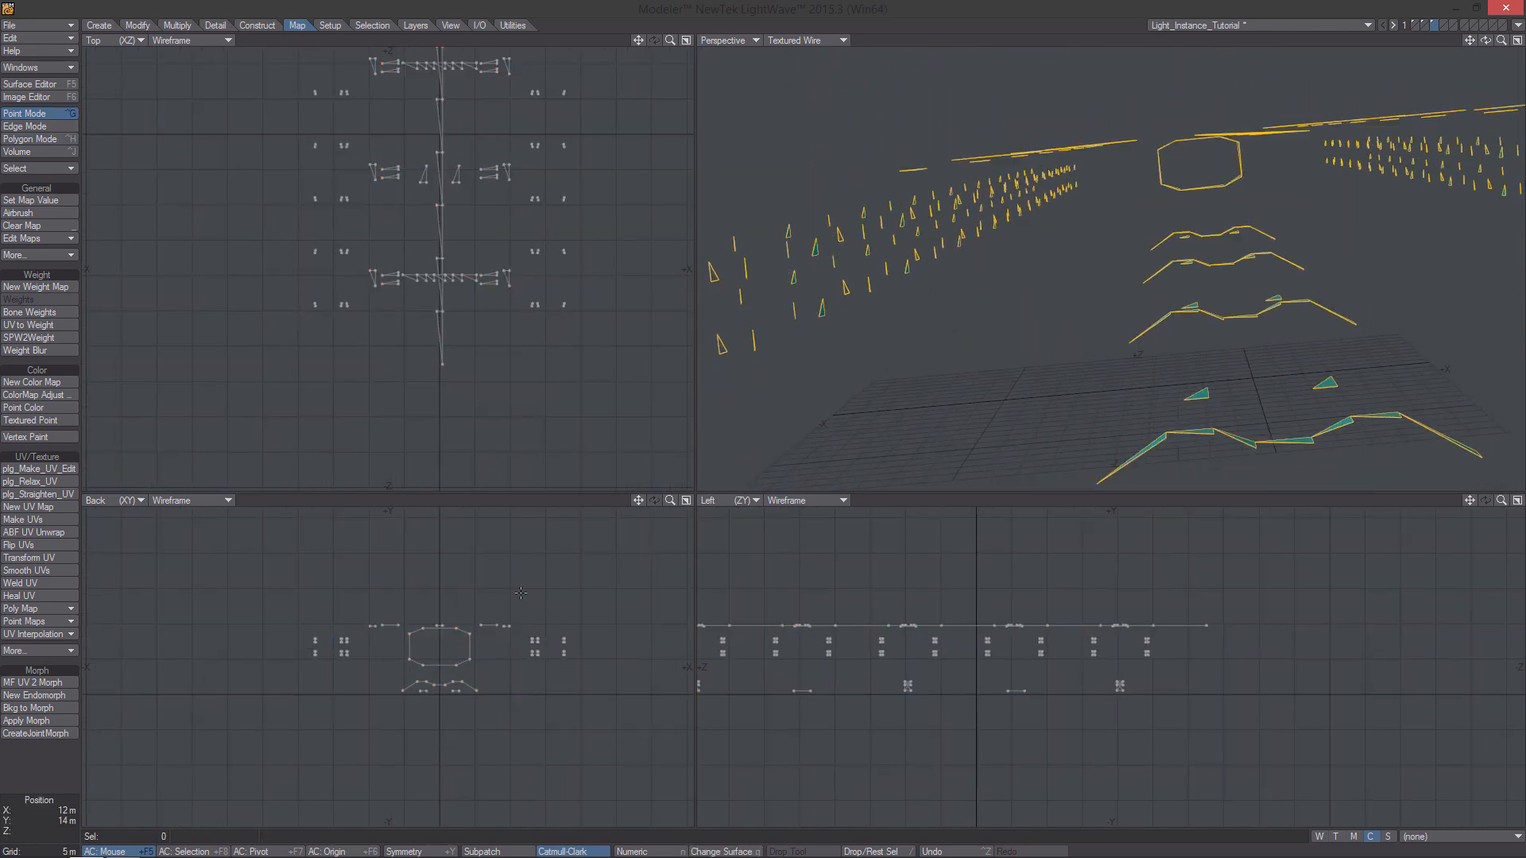
alt+drag(475, 644, 460, 619)
Create a weight map named Light_Intensity without an initial value.
click(1319, 839)
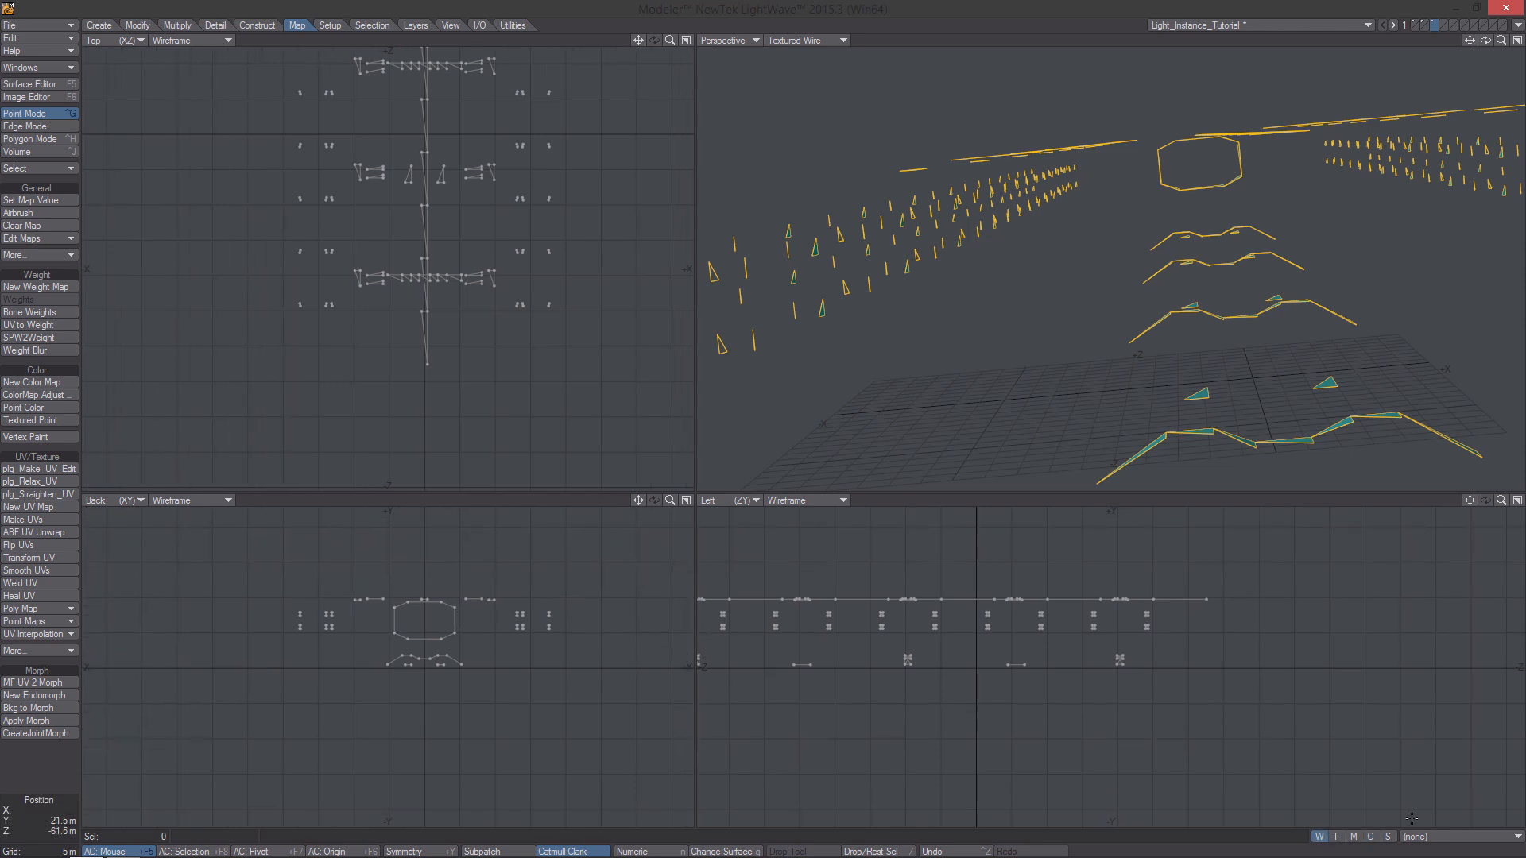
click(1430, 837)
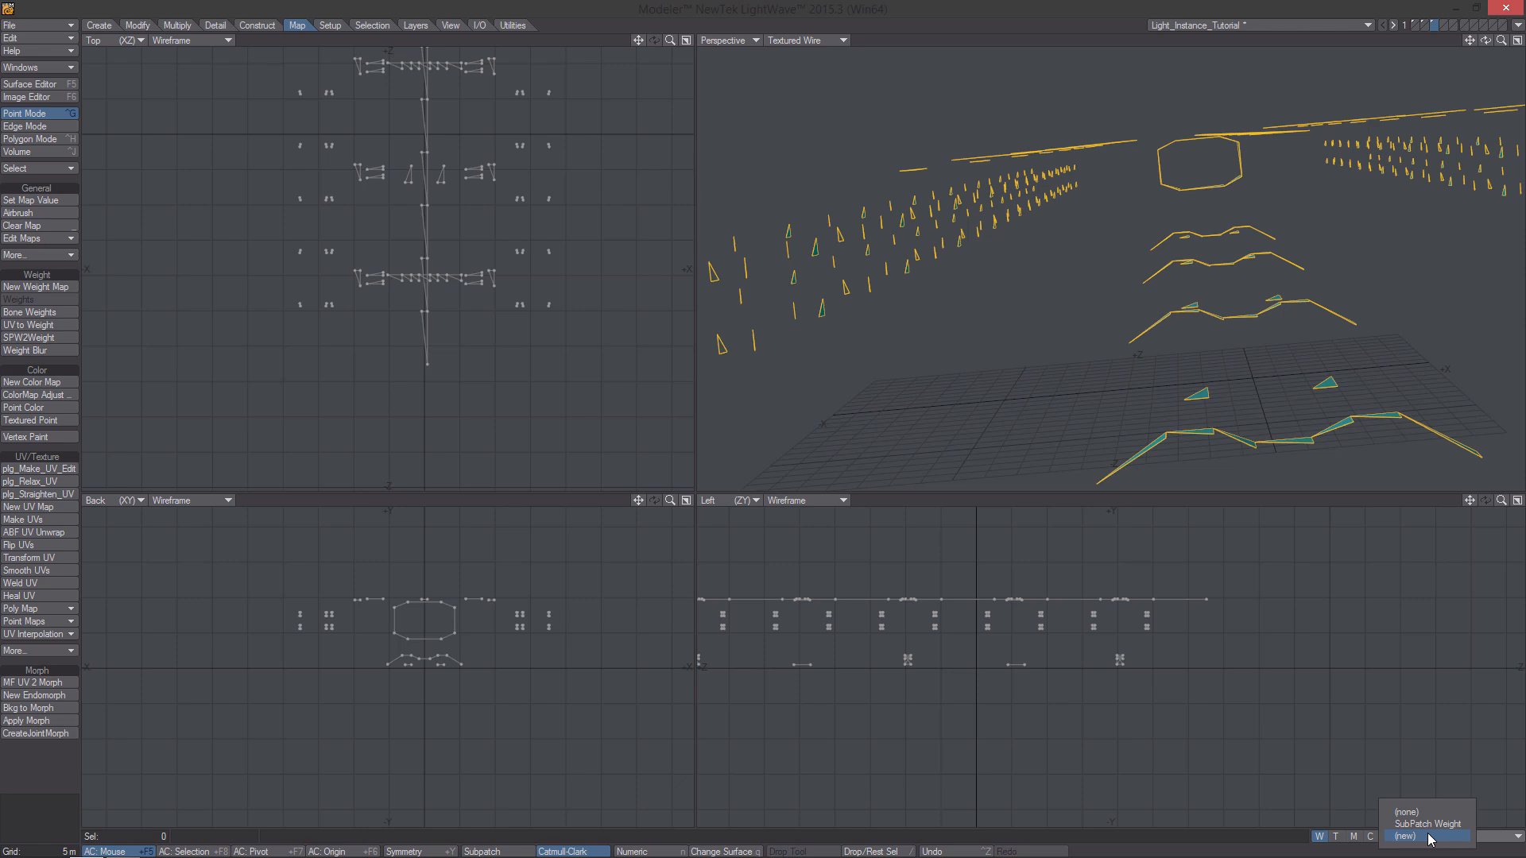
click(1428, 837)
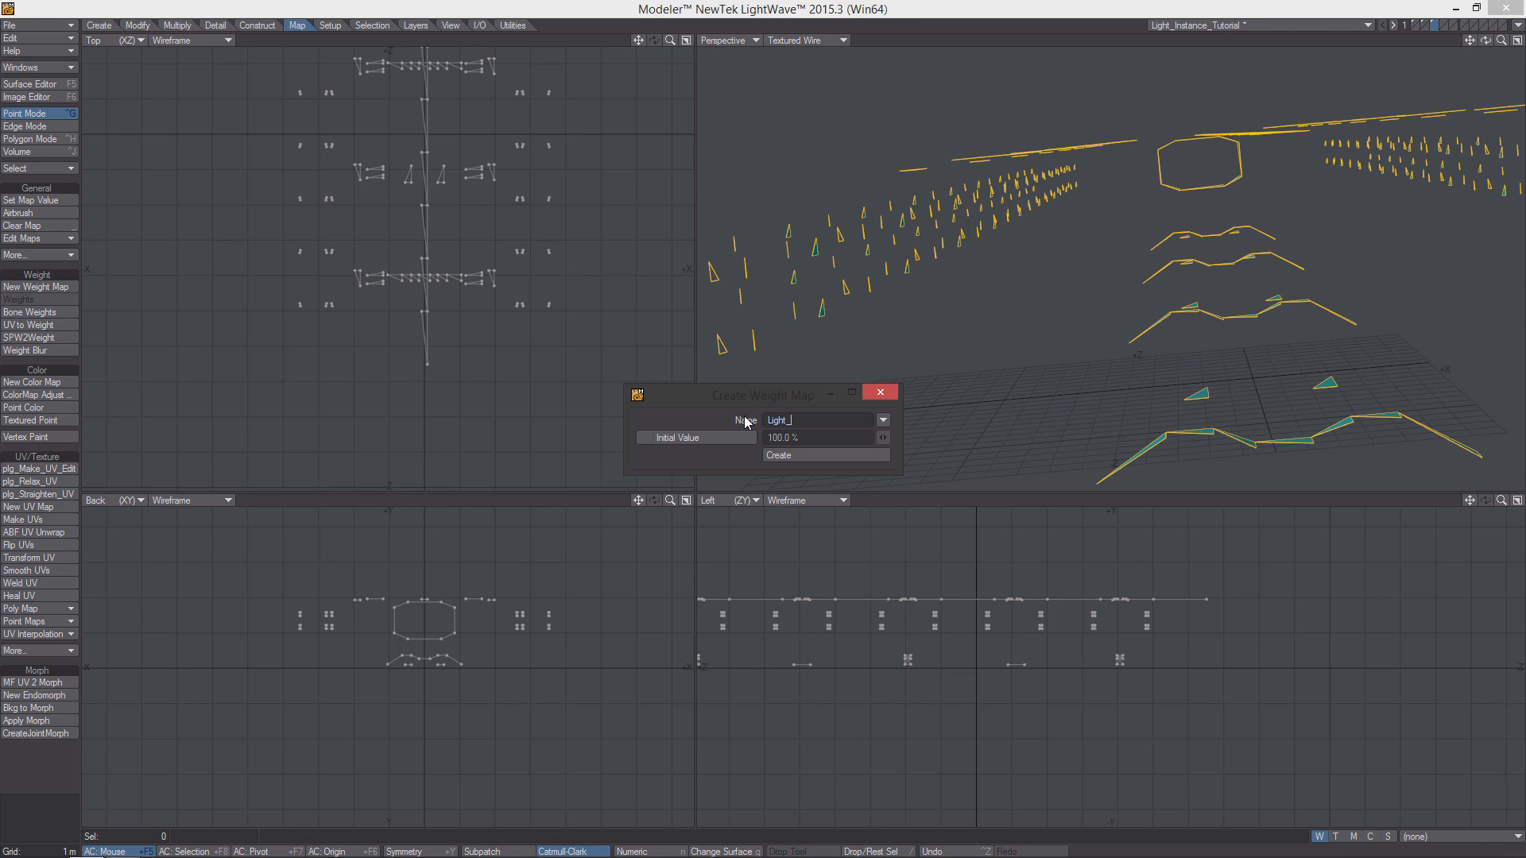
text(Light_Intensity)
click(843, 455)
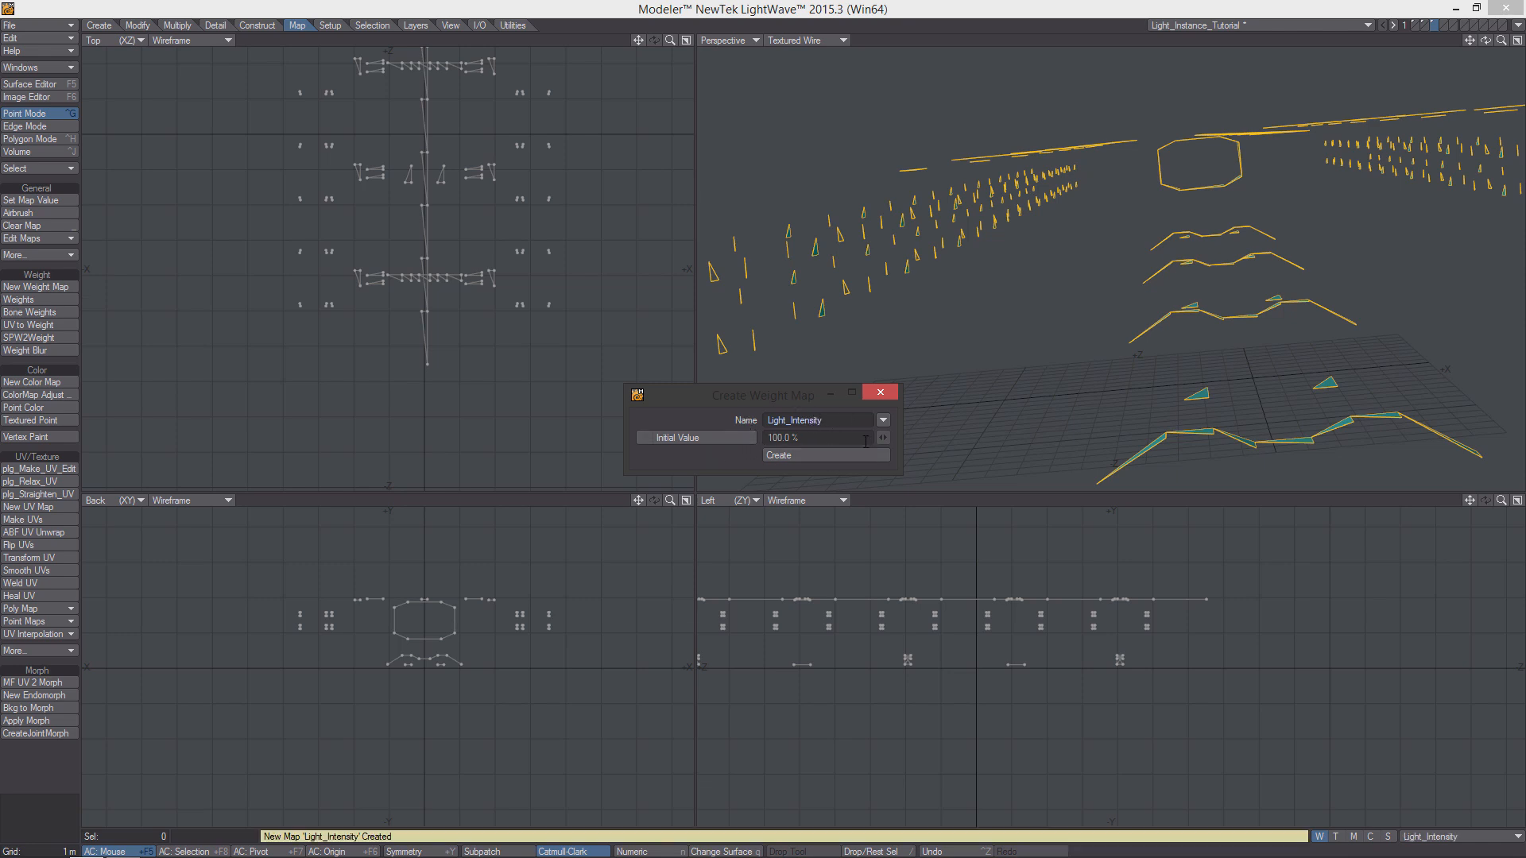
click(879, 392)
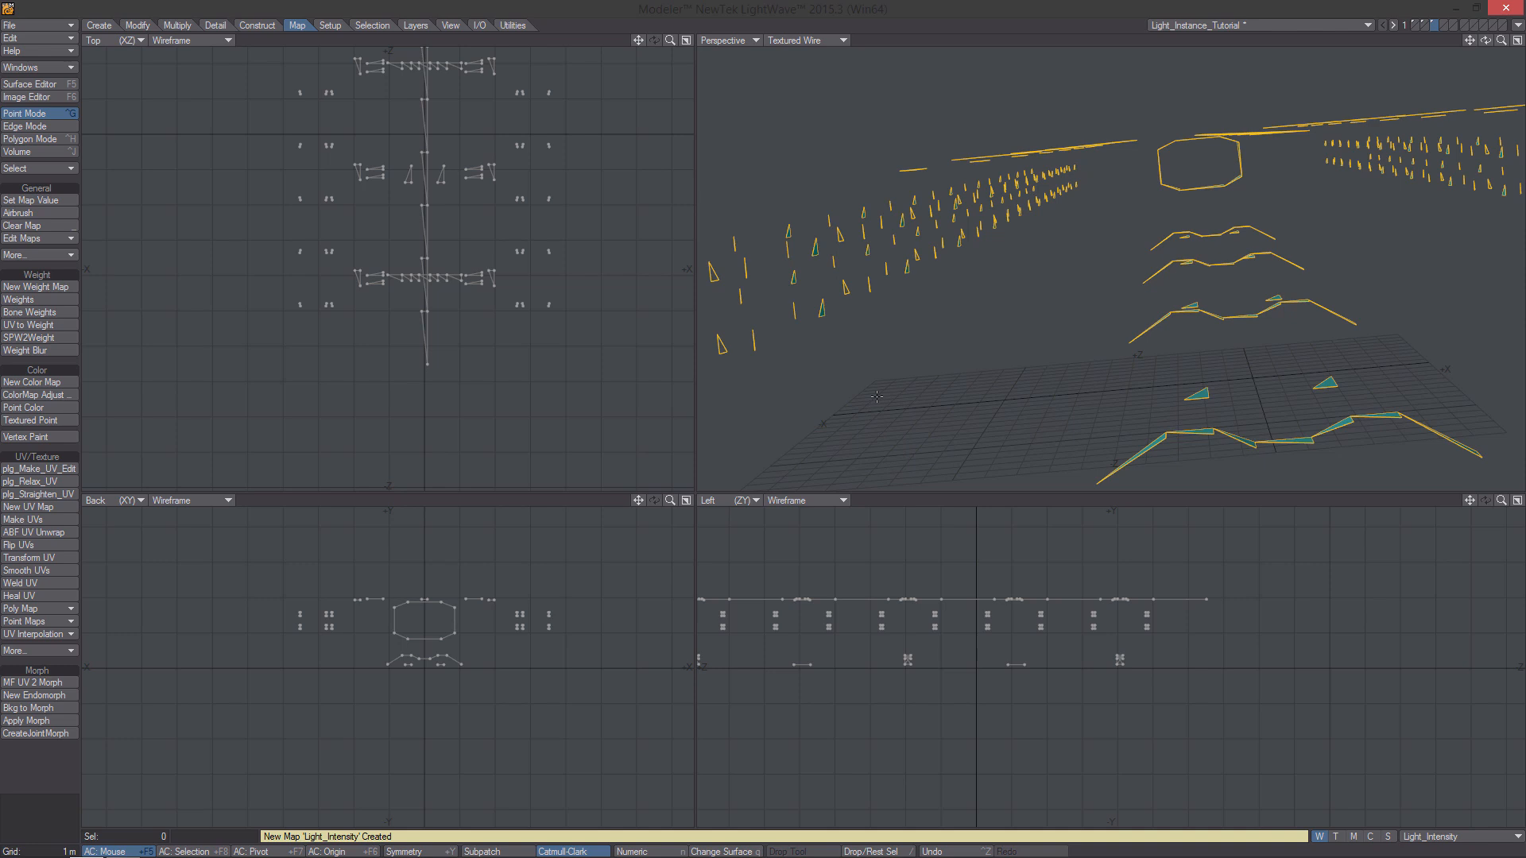
Display the perspective view in Weight Shade and select the points of the light triangles on both side walls.
click(809, 41)
click(827, 101)
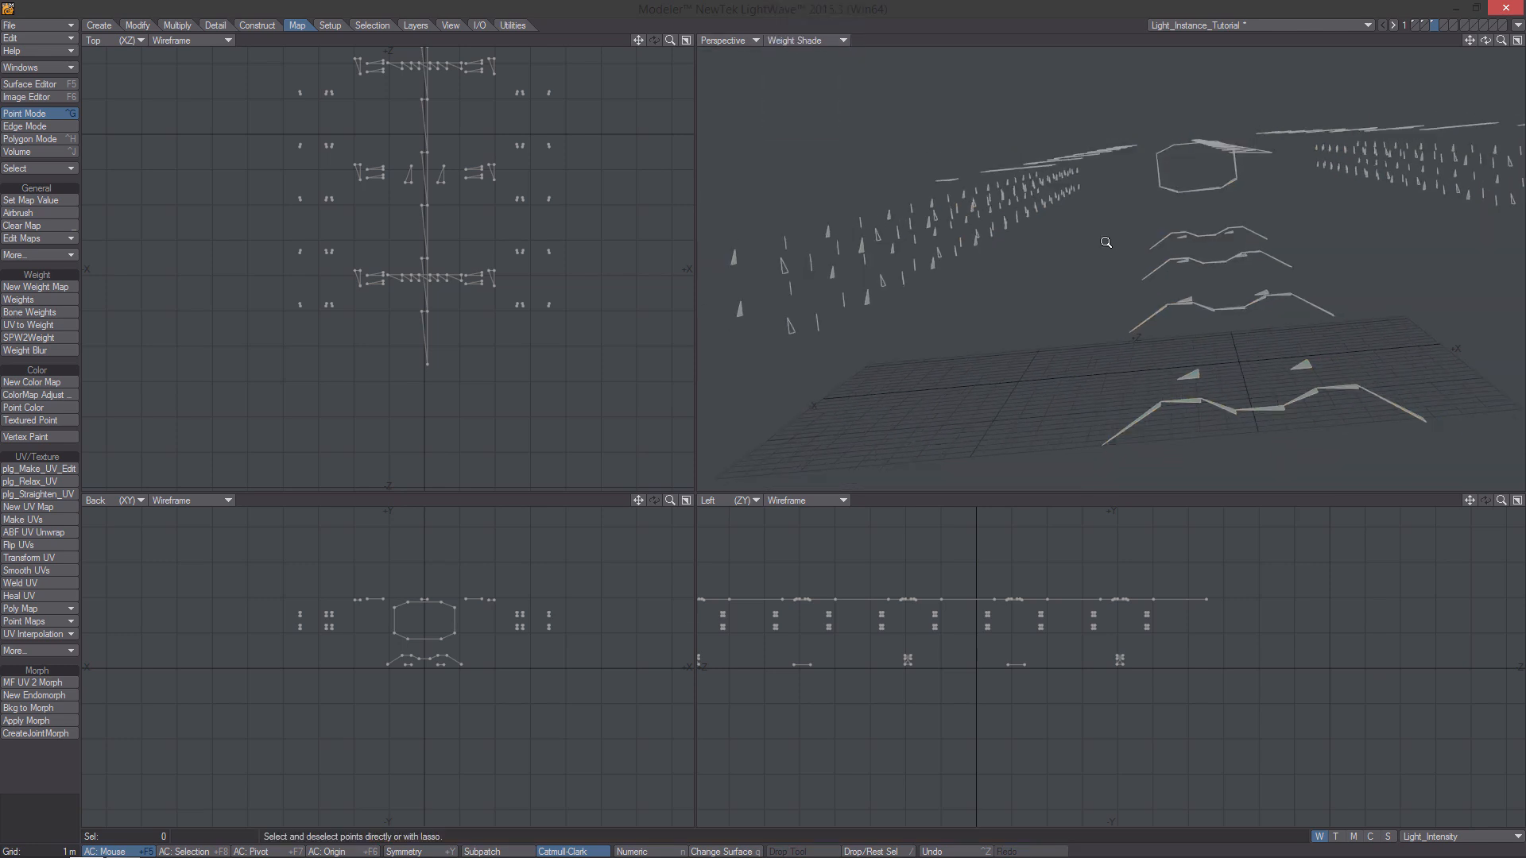
mouse_move(317, 602)
right_down()
mouse_move(322, 561)
mouse_move(346, 677)
mouse_move(338, 608)
right_up()
key(space)
key(space)
key(ctrl+g)
mouse_move(335, 605)
right_down()
mouse_move(276, 596)
mouse_move(328, 594)
right_up()
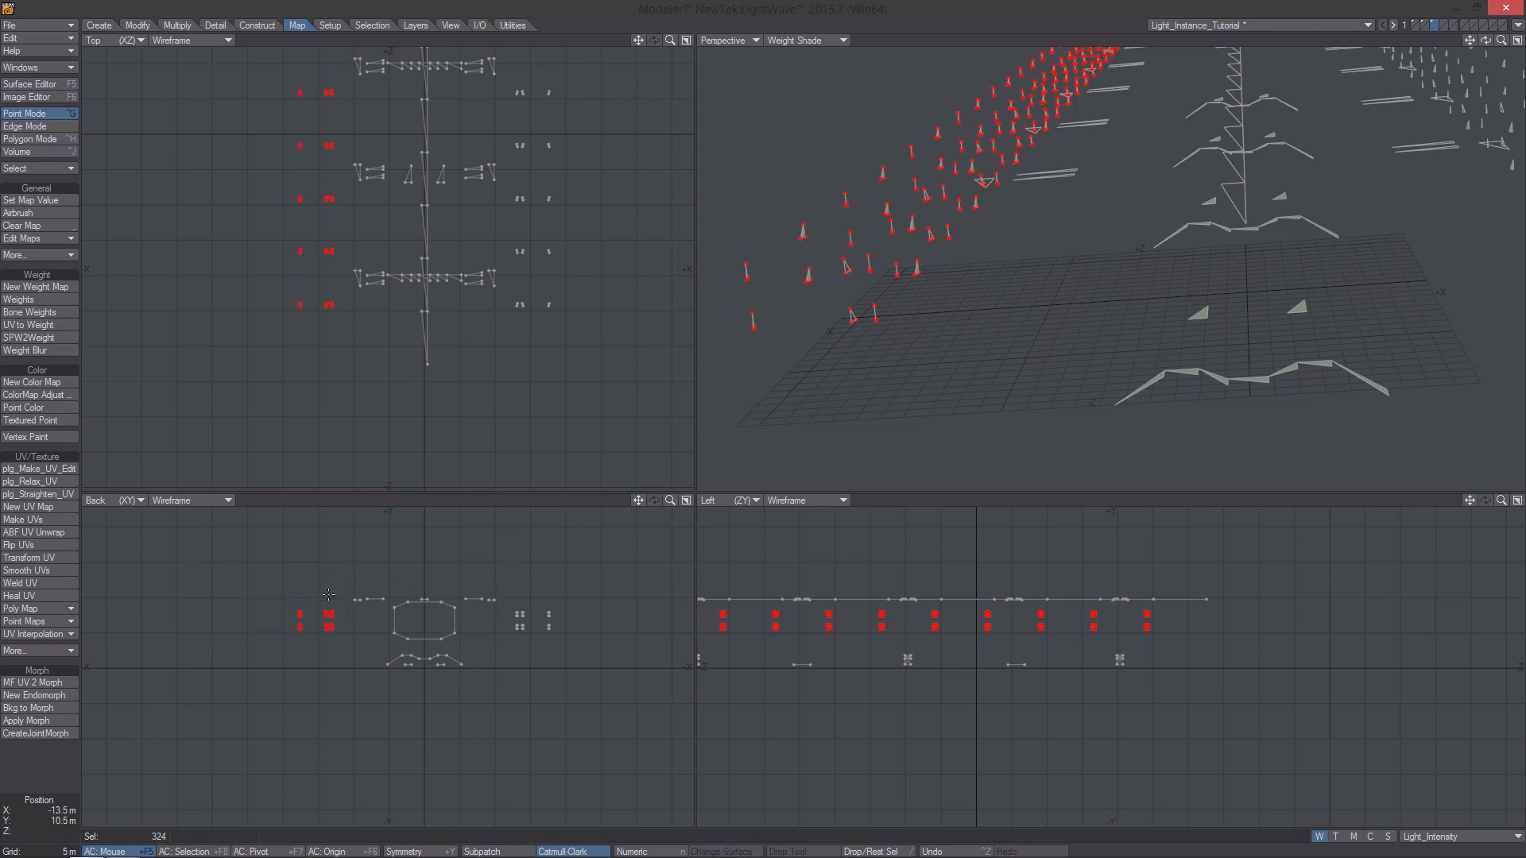
right_drag(517, 594, 548, 559)
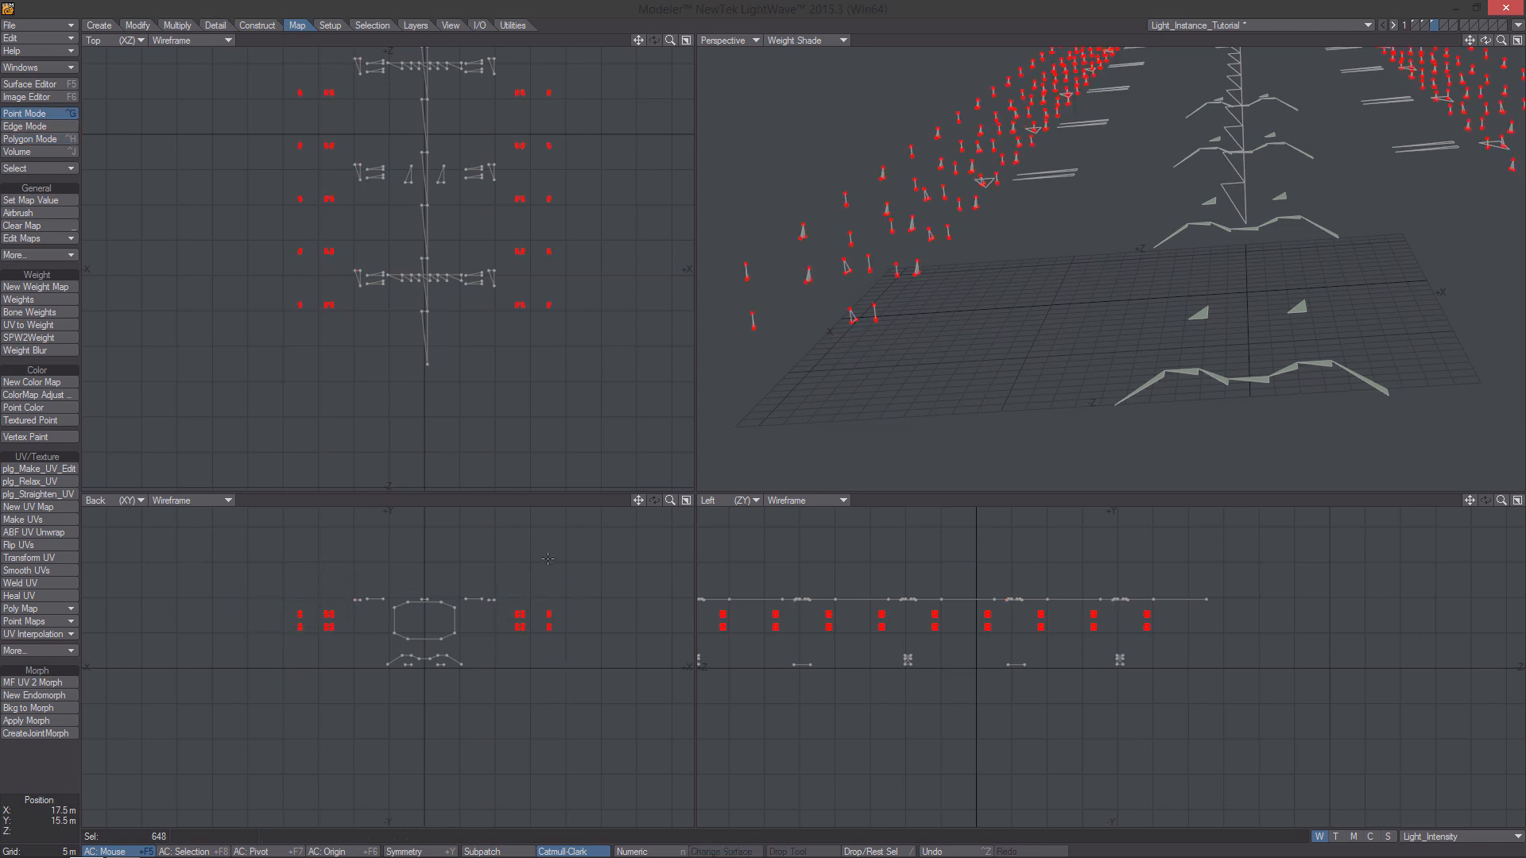
Apply a 100% weight with no falloff to the selected wall light points in Light_Intensity and clear the selection.
click(42, 298)
key(n)
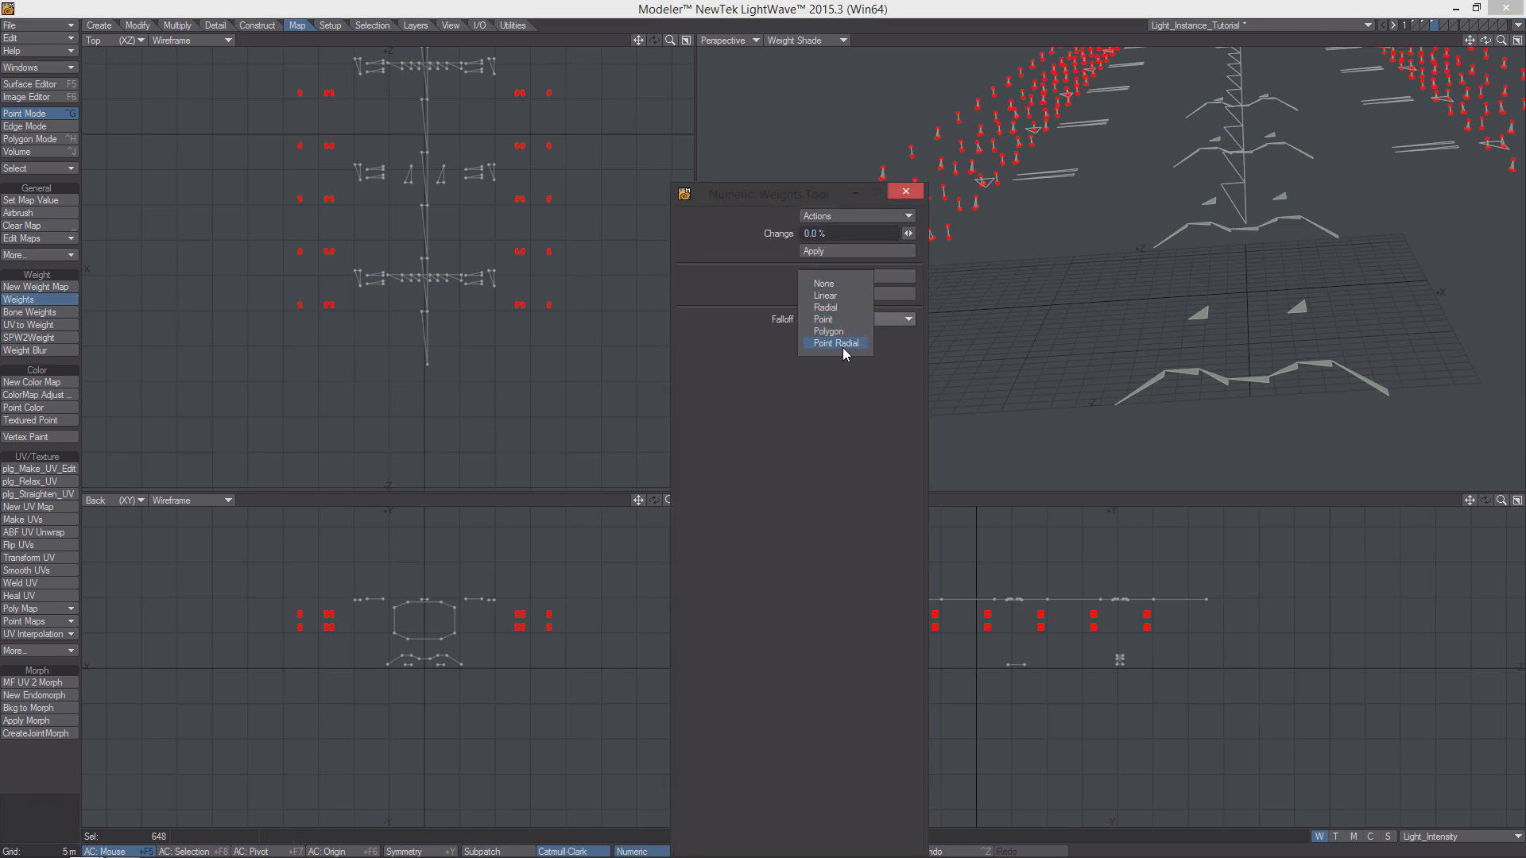
click(844, 282)
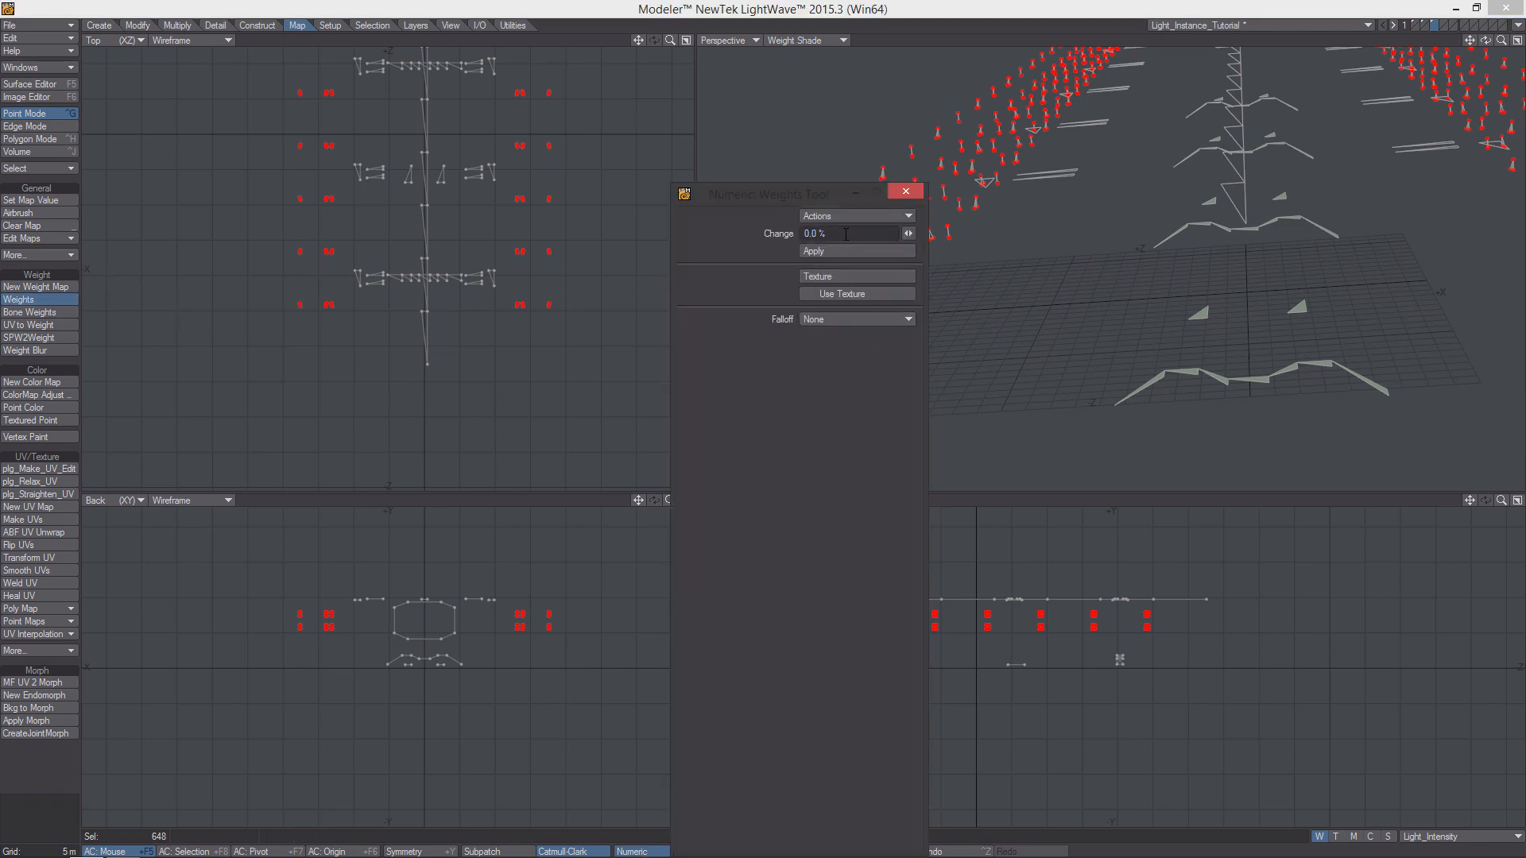
text(100)
click(915, 194)
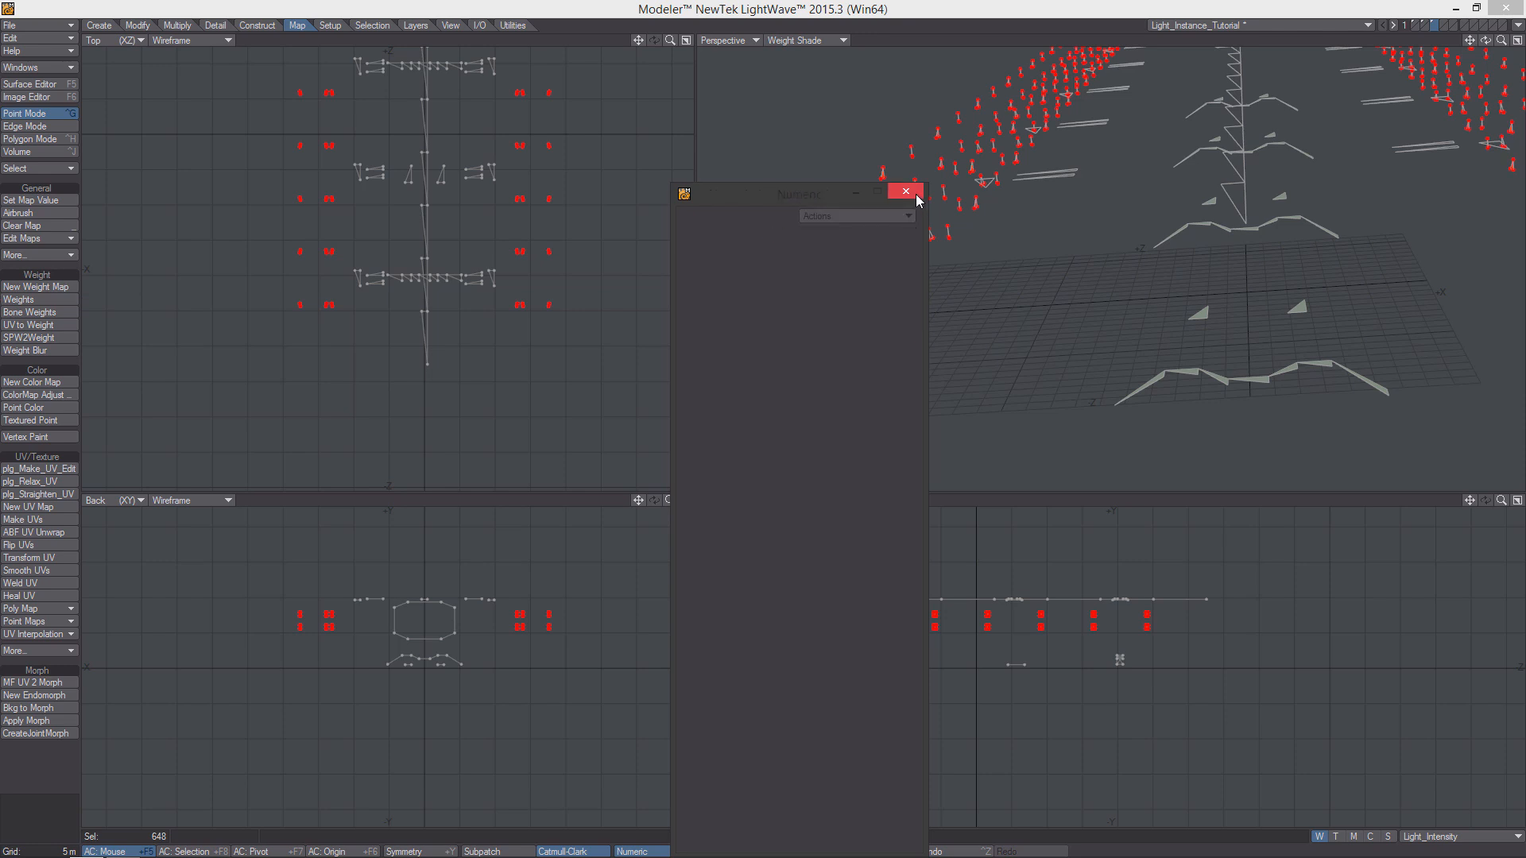
click(38, 774)
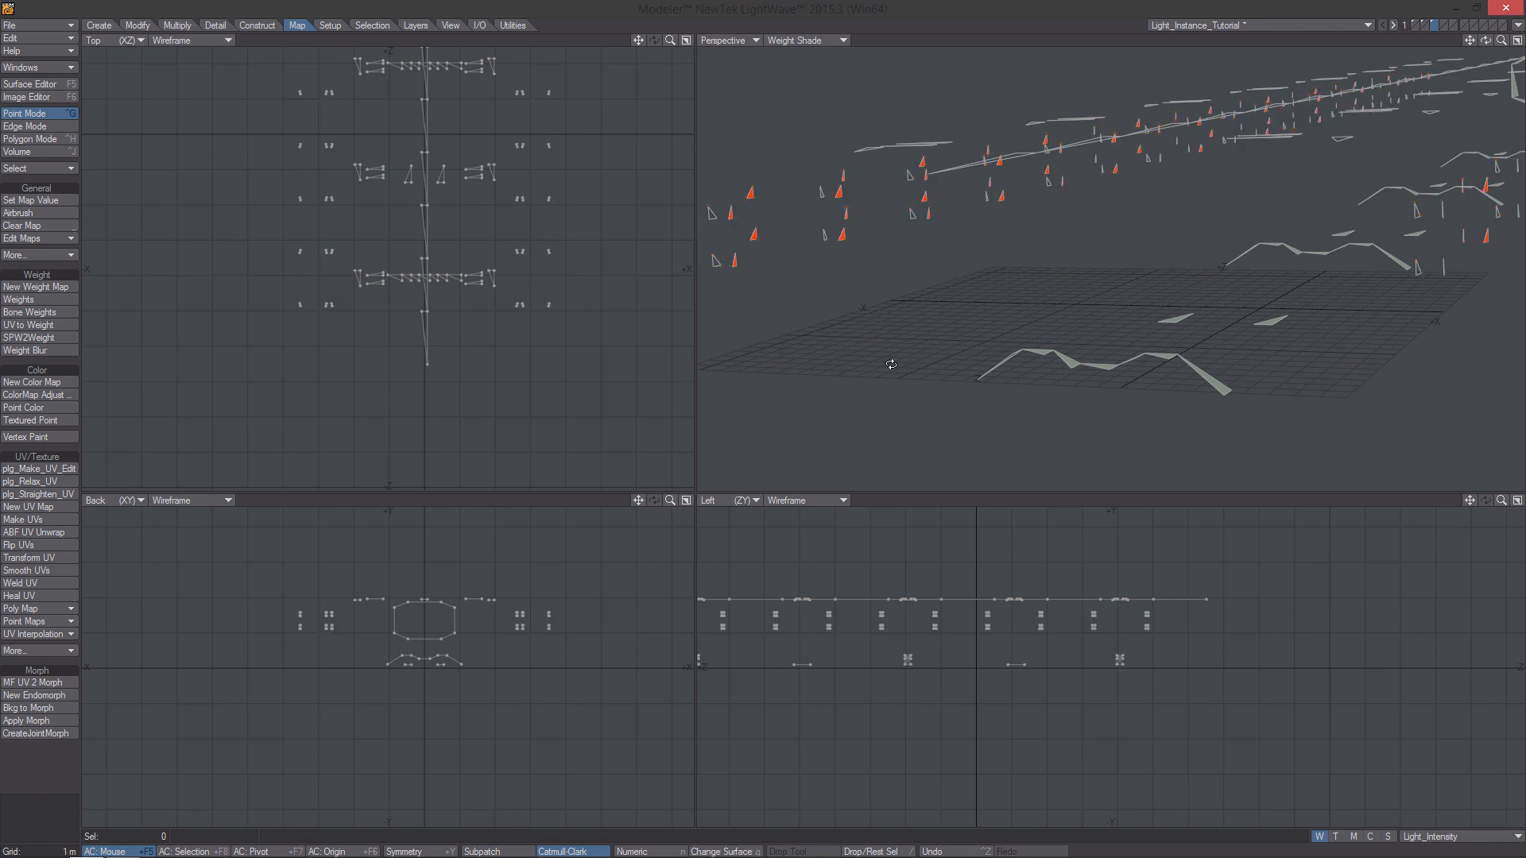
Select the points of the ceiling, octagonal frame and floor light triangles, leaving out the walls.
ctrl+alt+drag(424, 652, 441, 592)
alt+drag(442, 592, 438, 632)
right_drag(338, 597, 487, 755)
right_drag(498, 592, 425, 589)
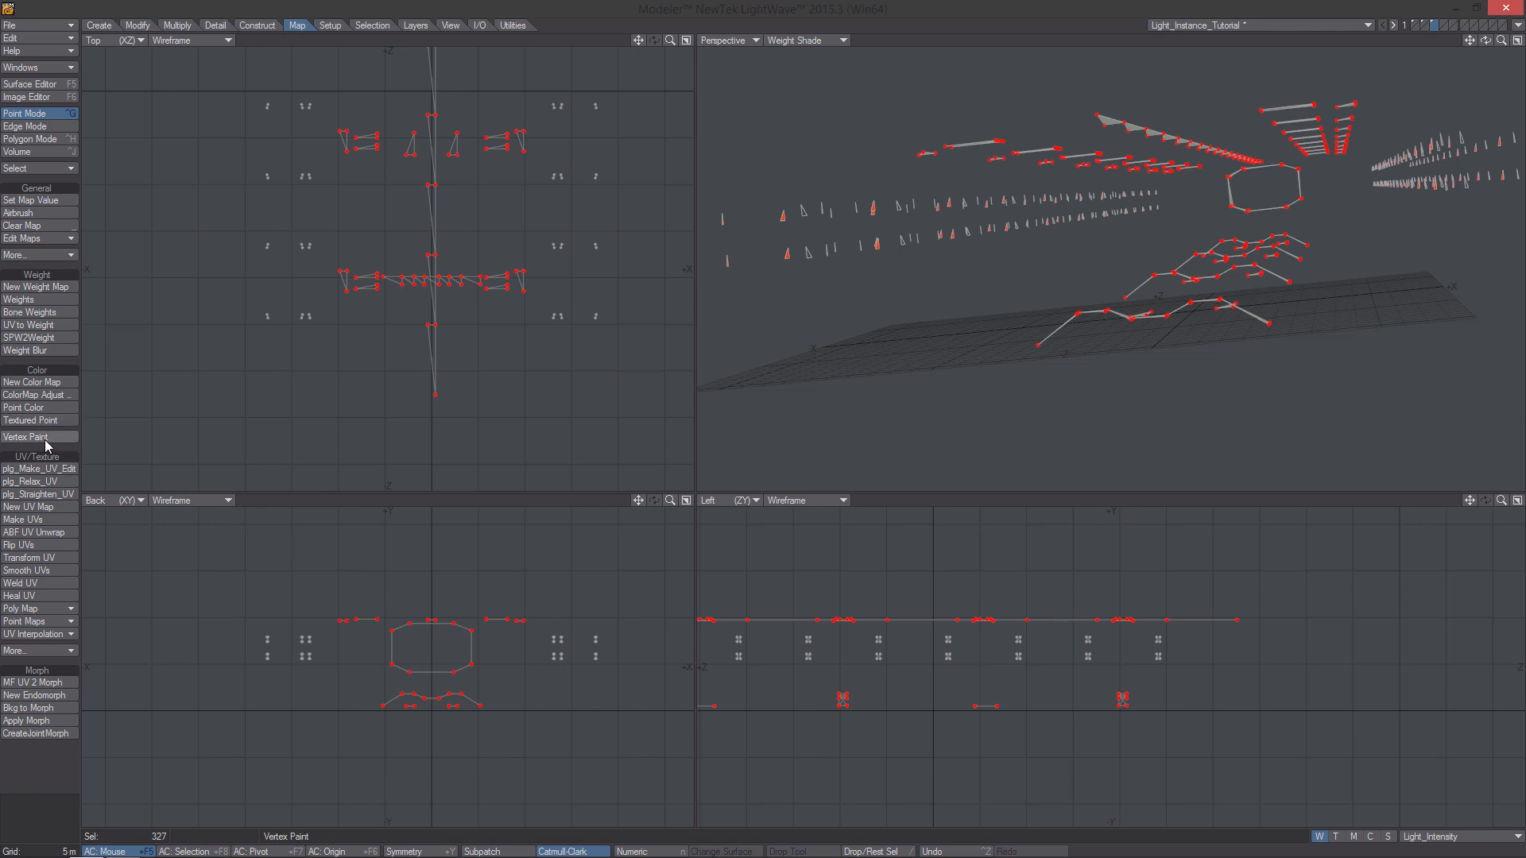
Apply a 50% weight to the selected points in Light_Intensity, clear the selection and check the weight shading.
click(32, 300)
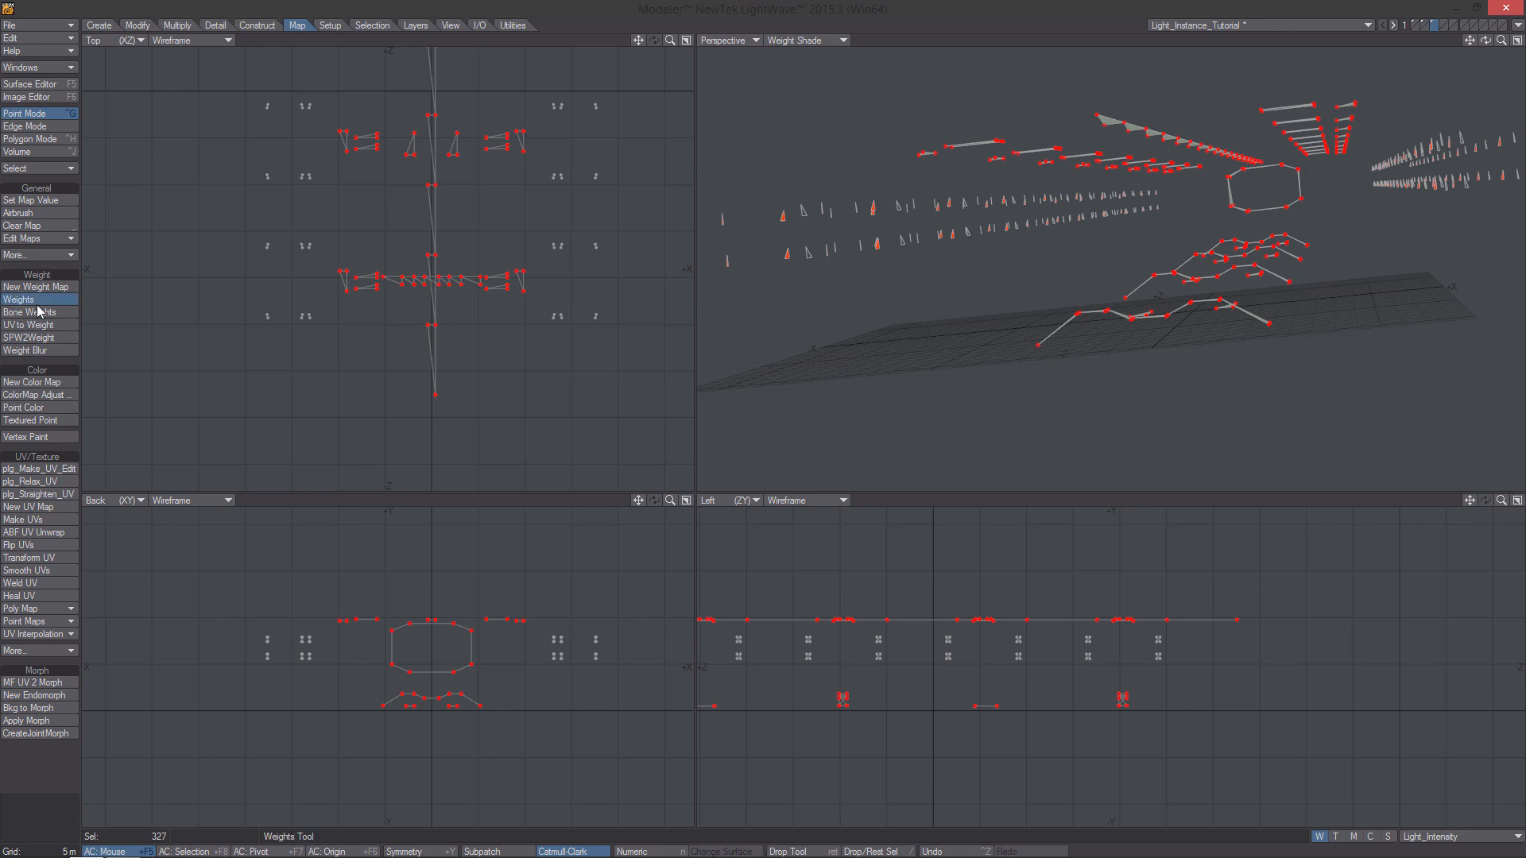
key(n)
text(50)
click(863, 252)
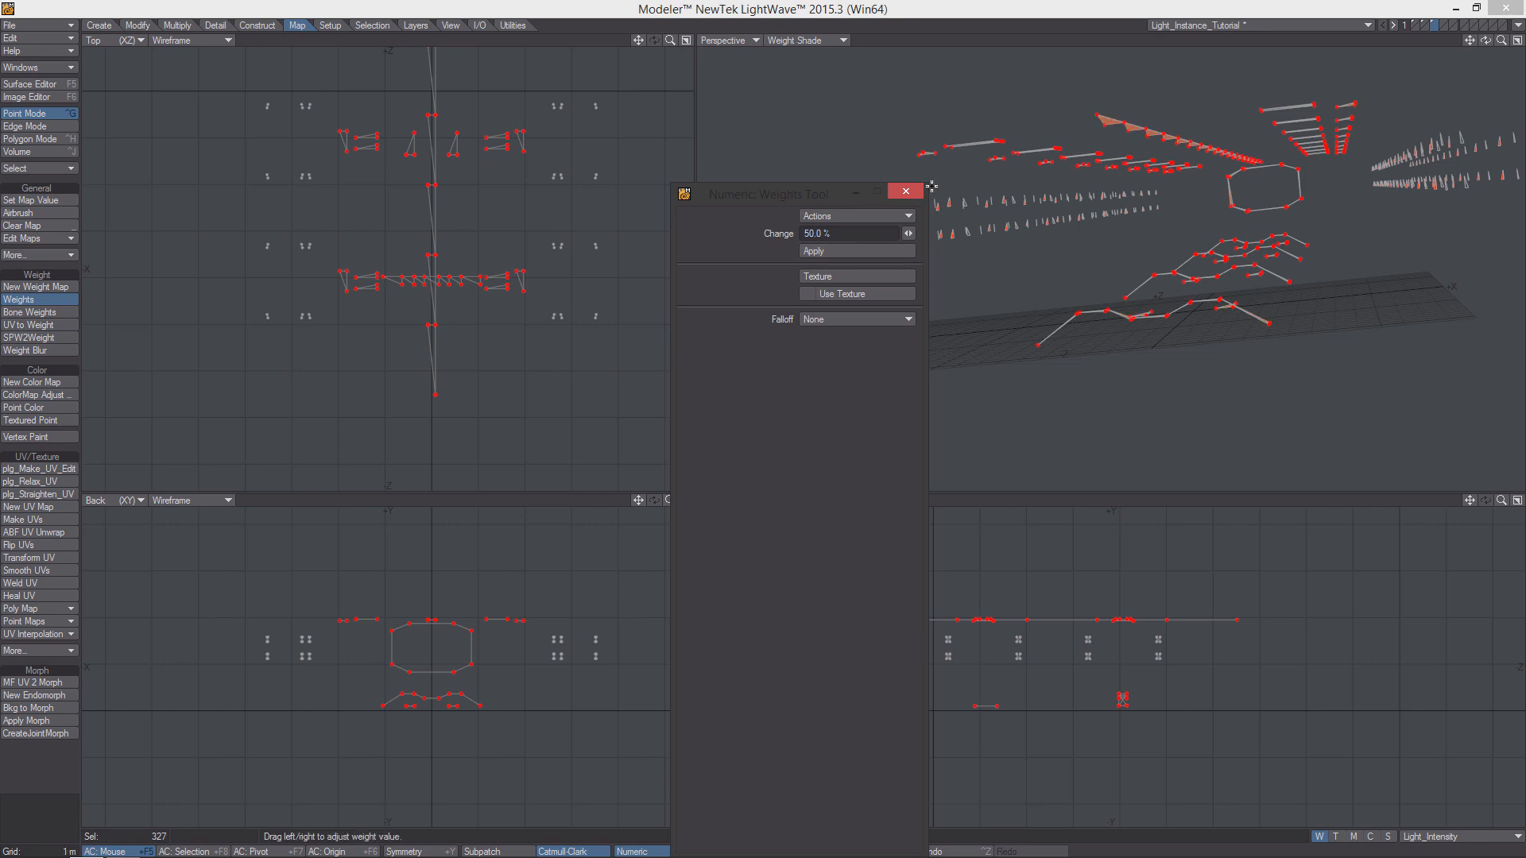
click(906, 192)
alt+drag(1095, 226, 1162, 259)
key(space)
key(space)
alt+drag(938, 254, 1015, 277)
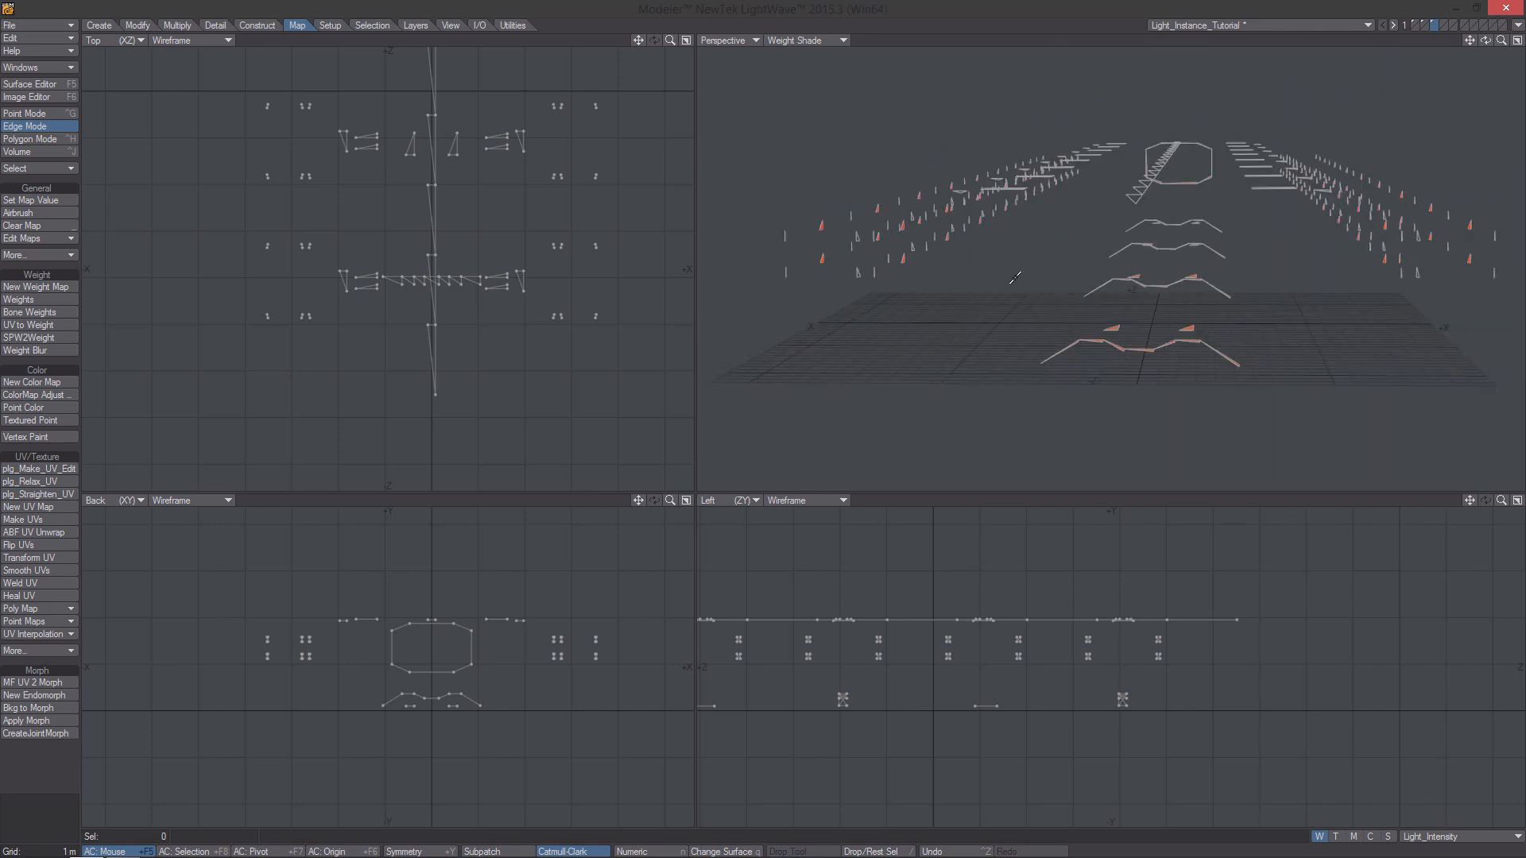
alt+drag(1163, 254, 1148, 263)
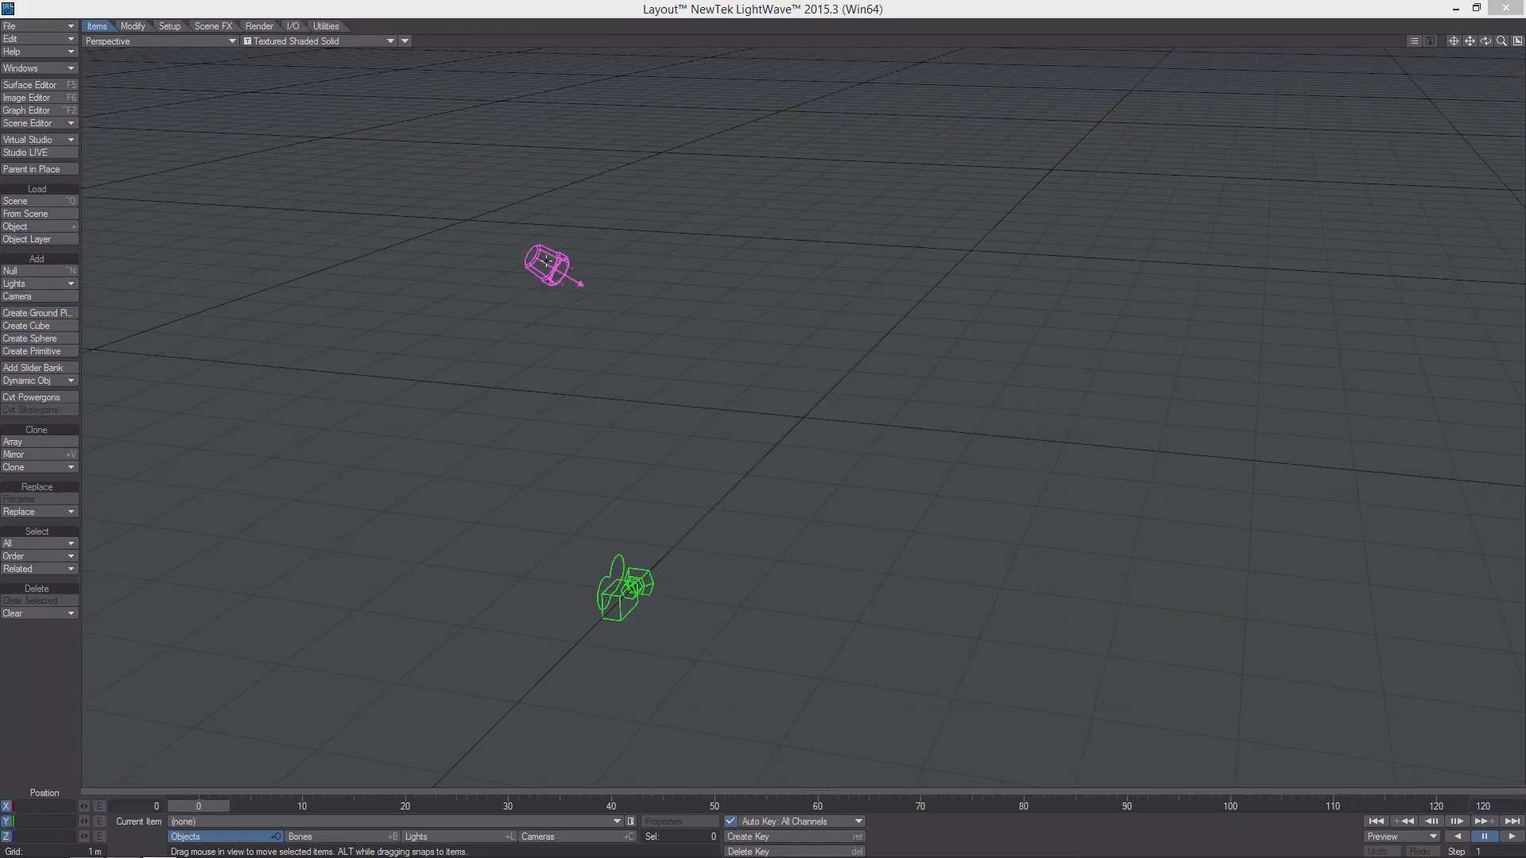
Switch to Layout and reset the default light's position and rotation to 0 on every axis.
key(Tab)
text(0)
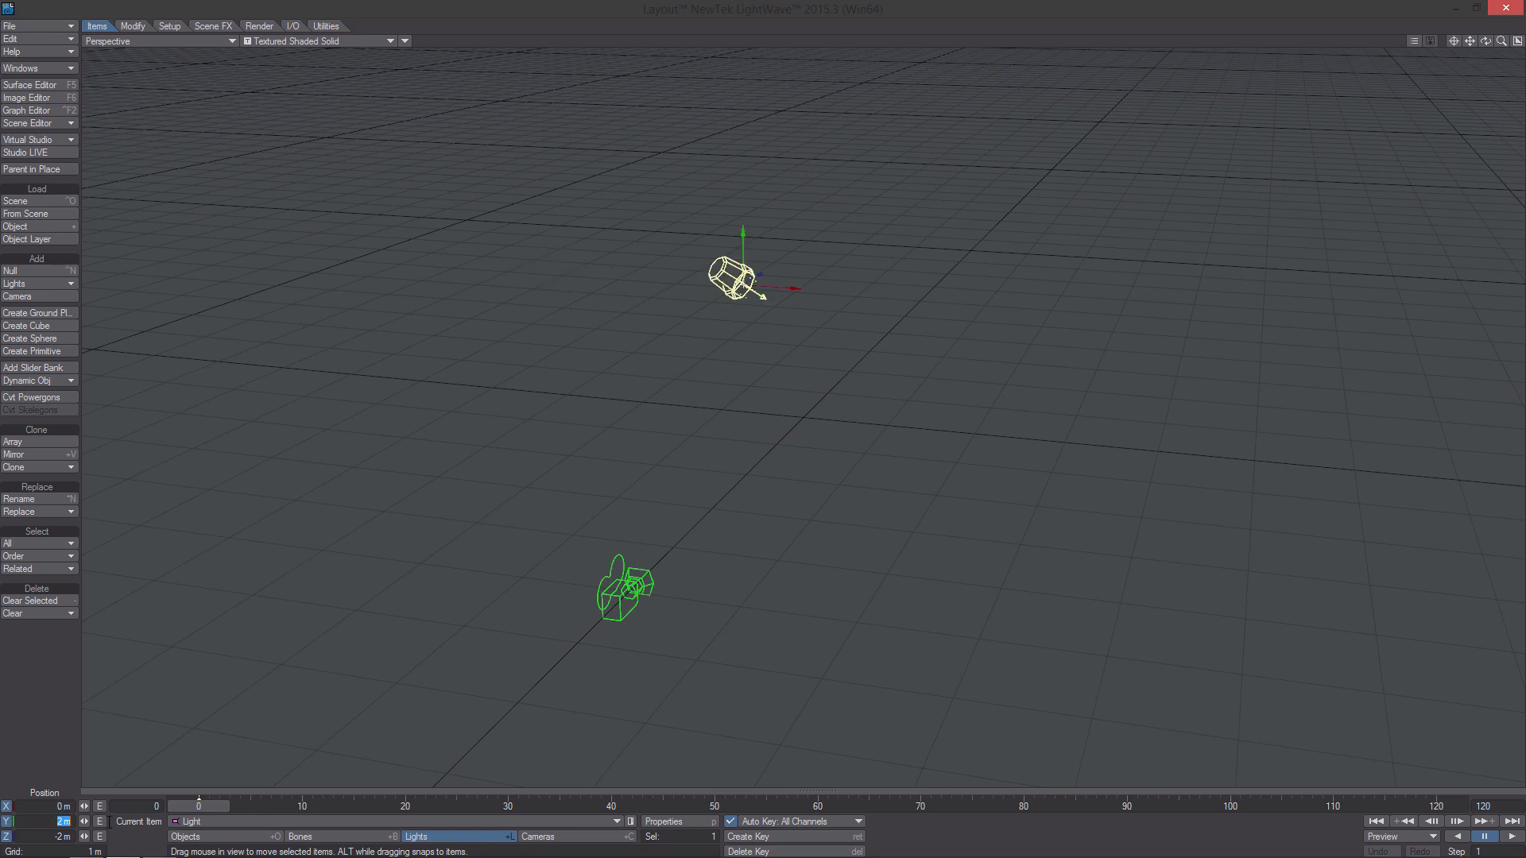
key(Tab)
text(0)
key(Return)
key(y)
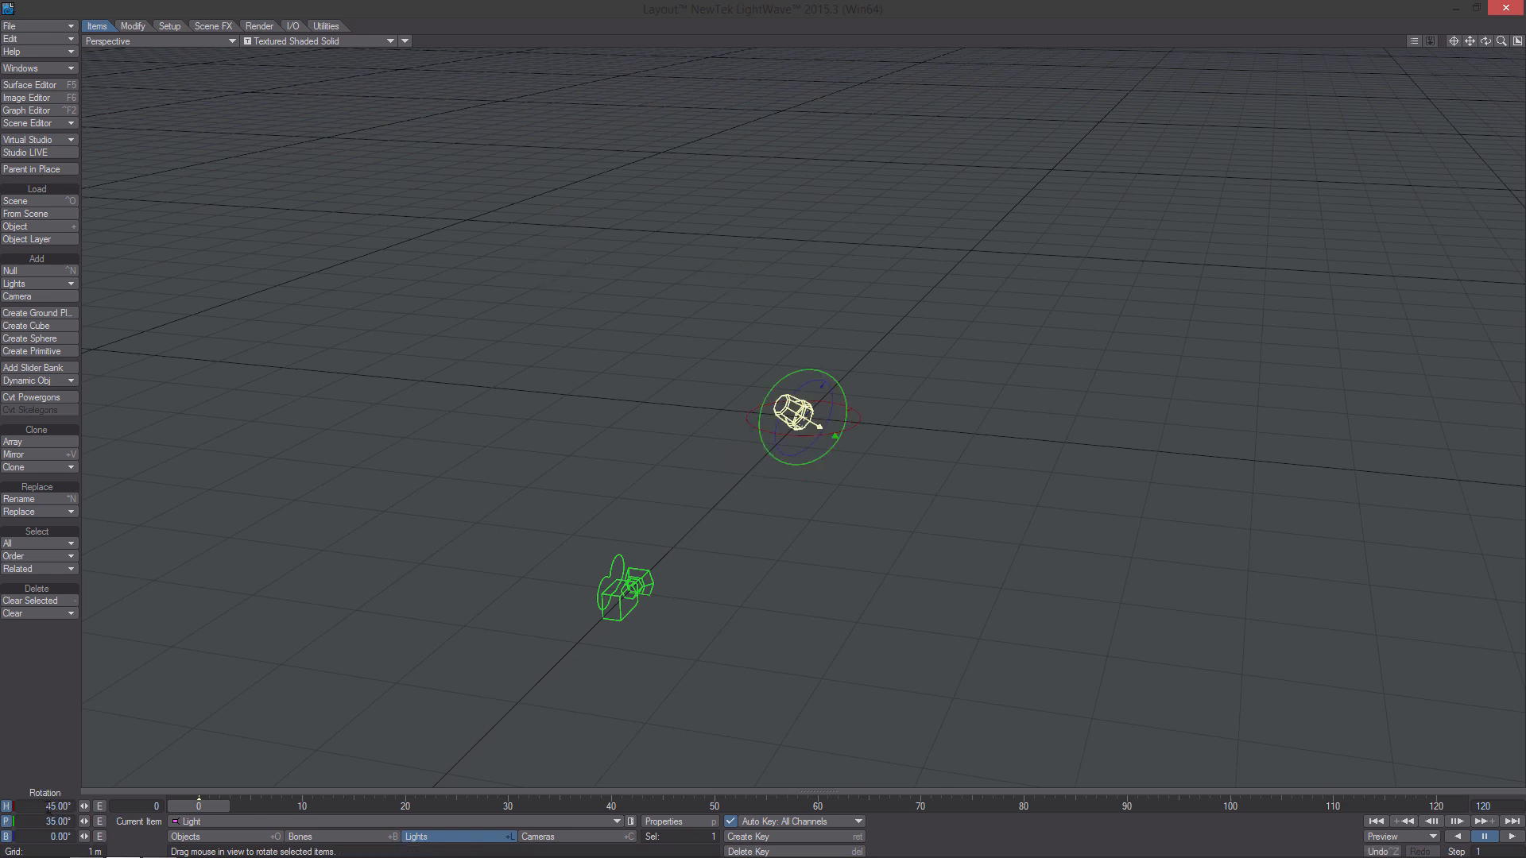
key(Tab)
text(0)
key(Tab)
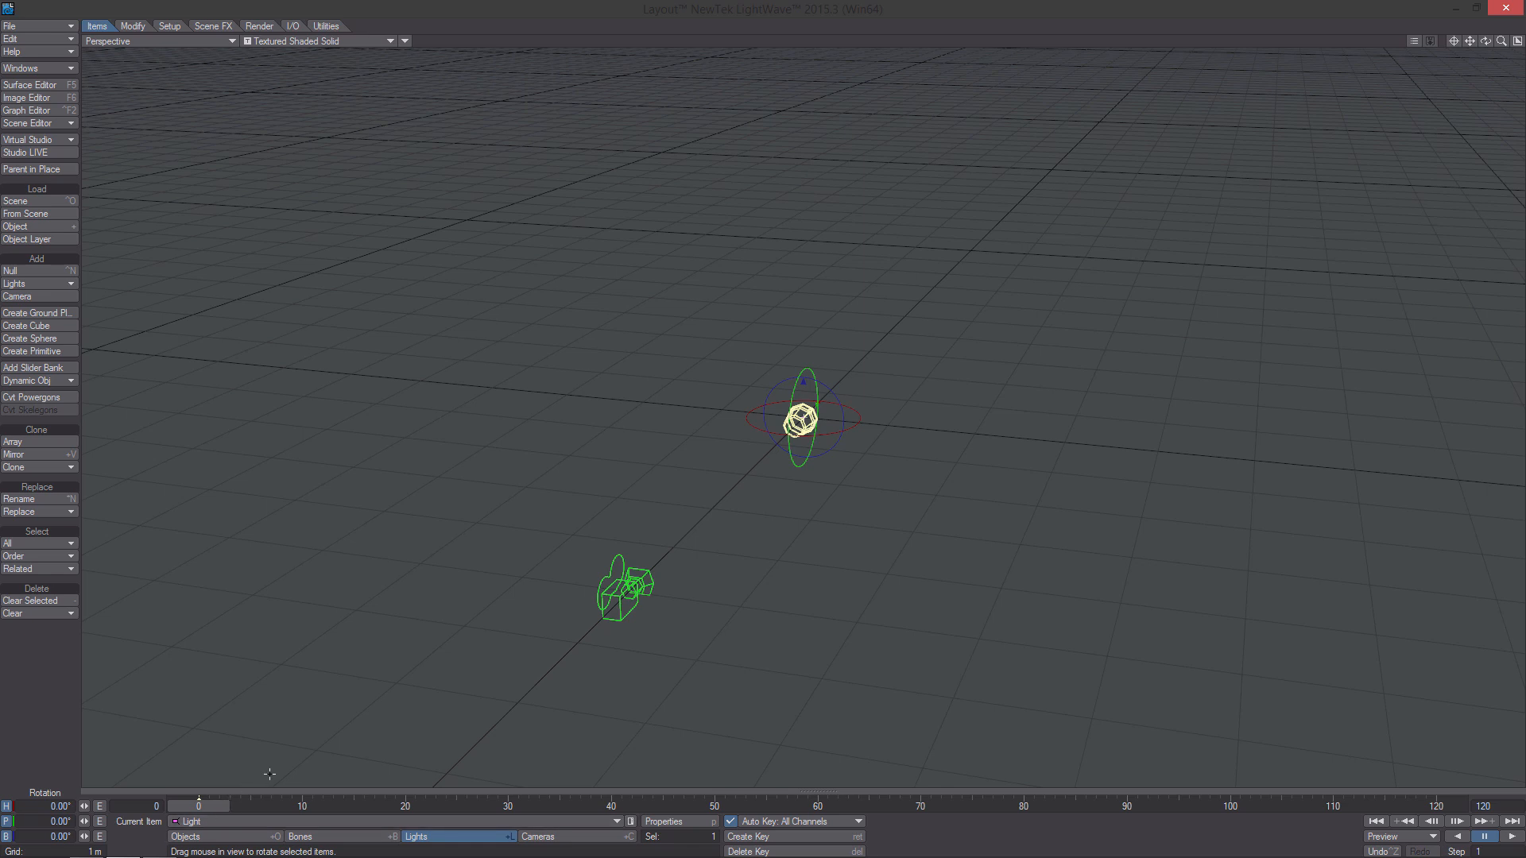
Disable Raytrace Transparency and Refraction, Render Lines, Render Instances, Lens Flares, 2 Sided Area Lights, Shadow Maps and Volumetric Lights, and set Ray Recursion Limit to 2.
key(p)
click(1113, 183)
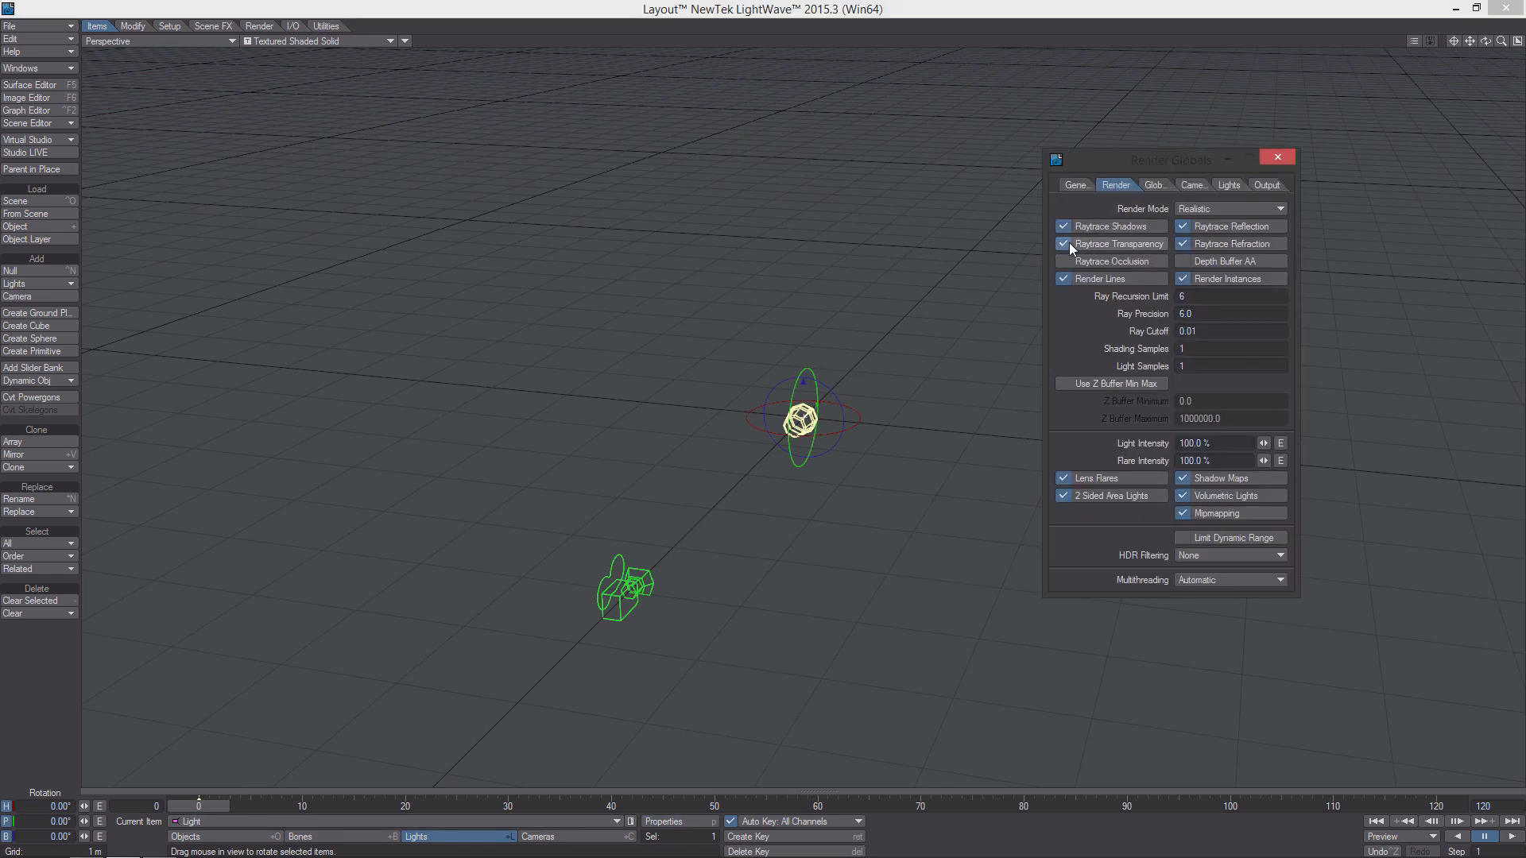
click(1180, 295)
click(1064, 478)
click(1066, 494)
click(1184, 495)
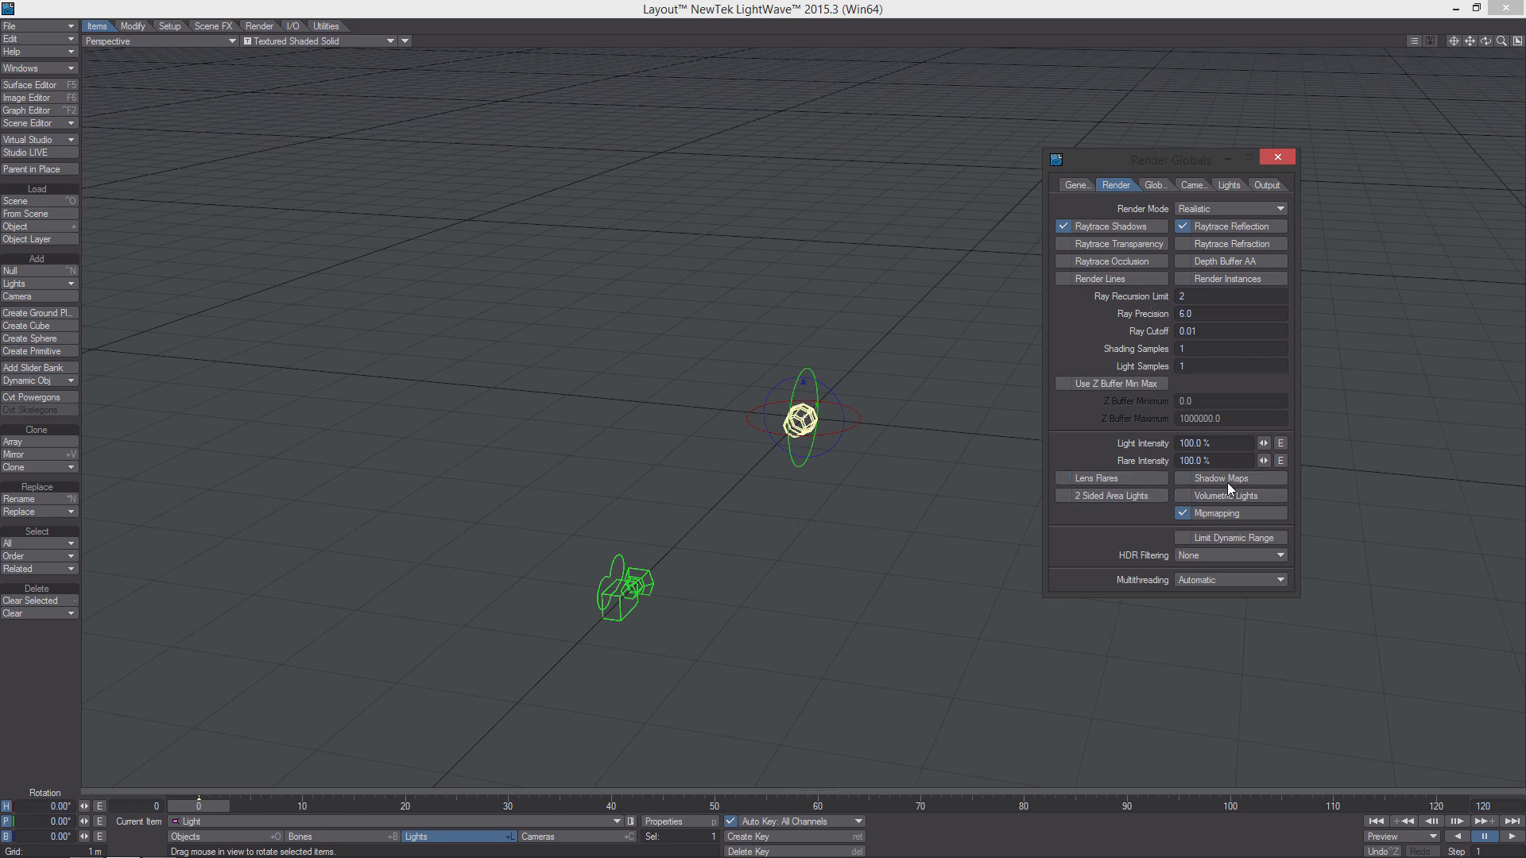
Set the ambient intensity to 0% and change the light's type to Area.
click(1194, 186)
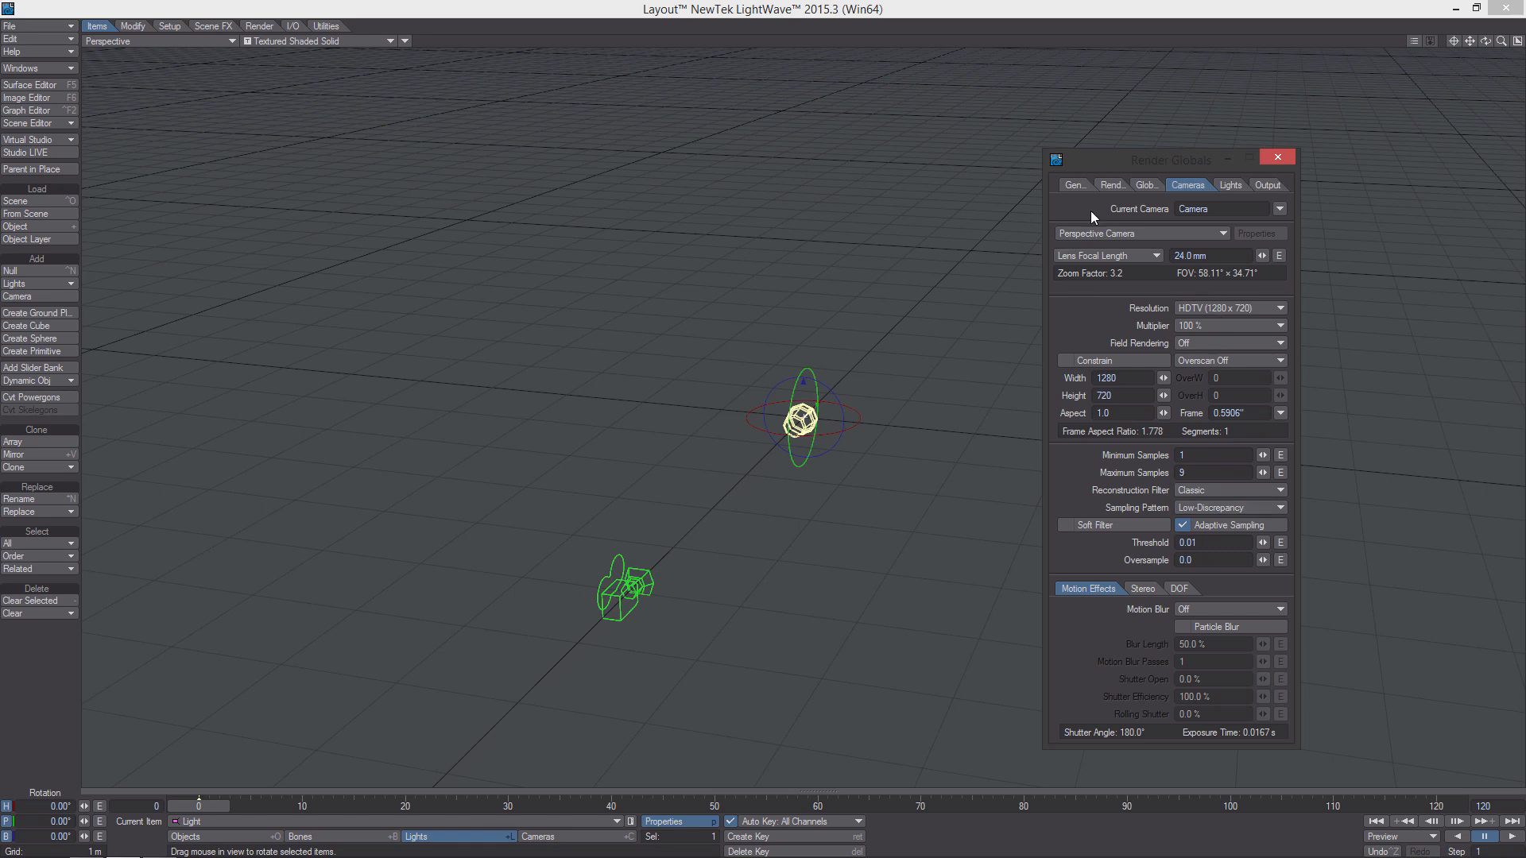
click(1229, 185)
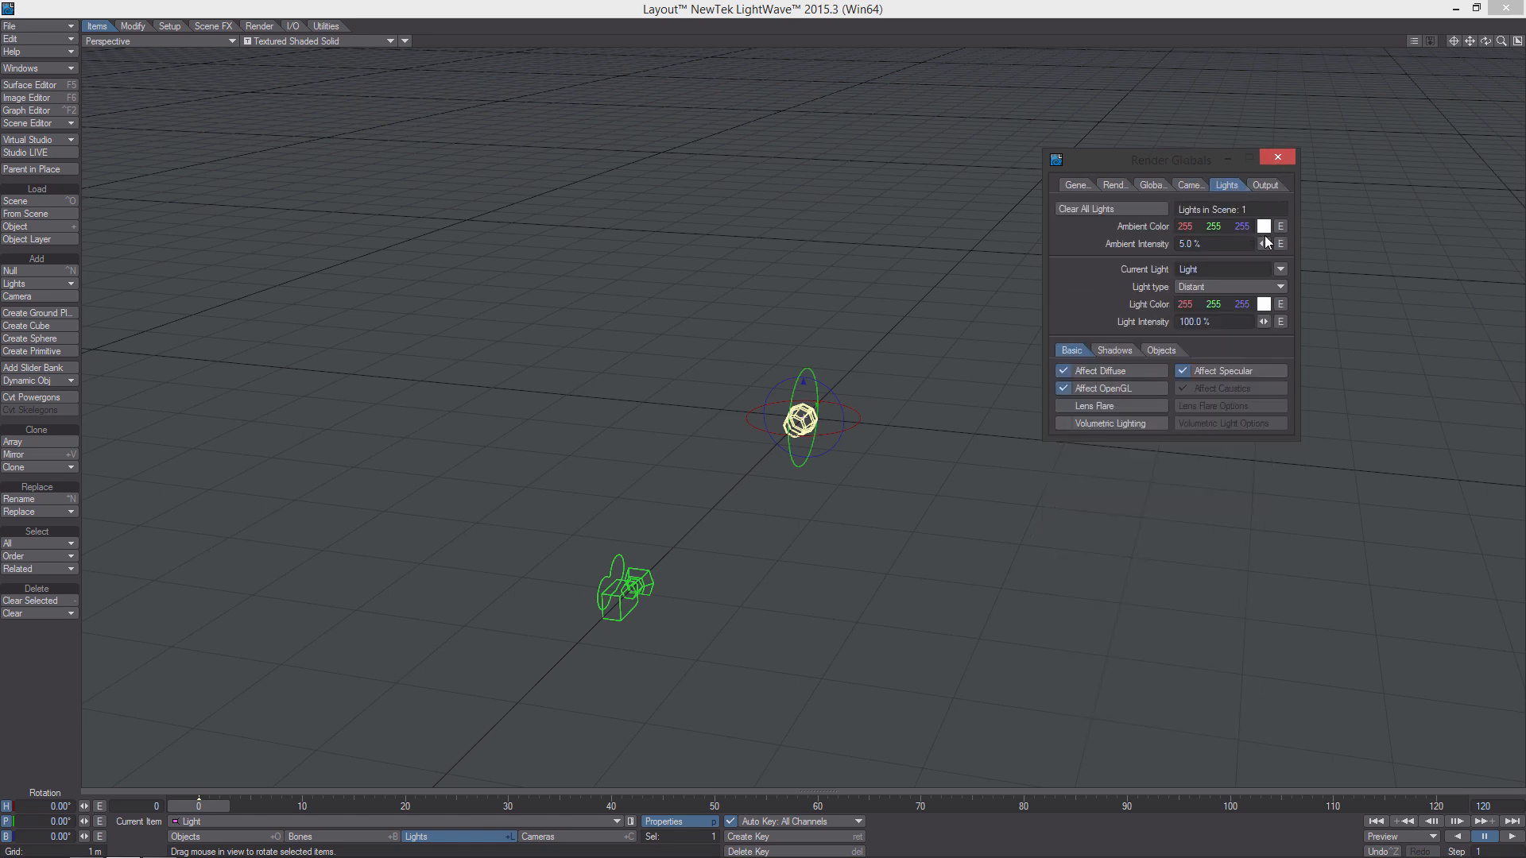
click(1260, 286)
click(1261, 274)
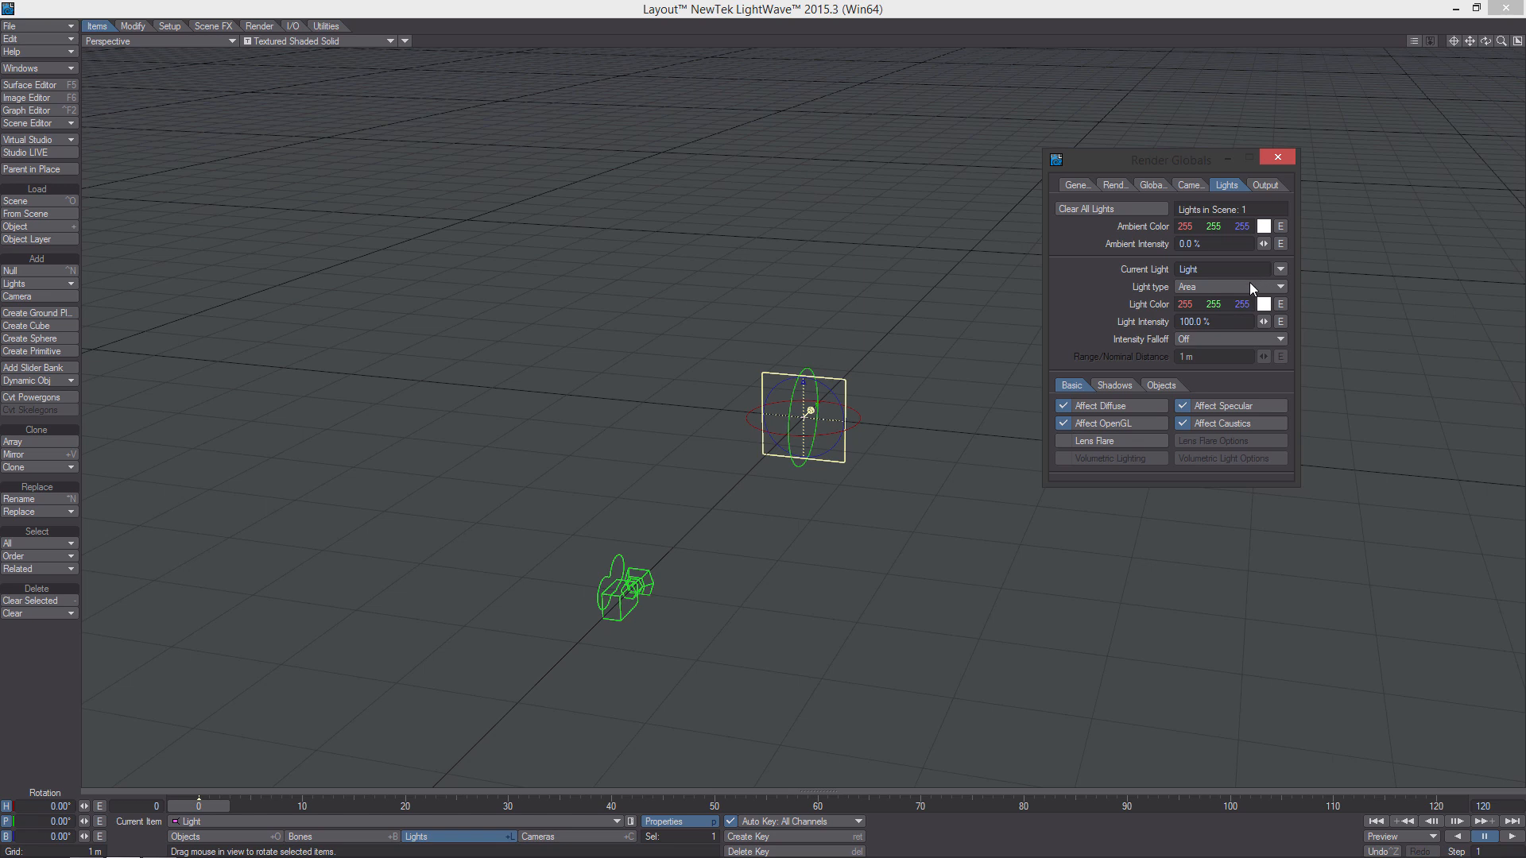
Turn on intensity falloff for the area light with a range/nominal distance of 2 m and close the render settings.
click(1224, 337)
click(1231, 387)
text(2)
key(Return)
click(1277, 157)
Load layer 3 of the Light_Instance_Tutorial object into the scene.
alt+drag(987, 390, 1025, 390)
scroll(988, 364, down, 2)
scroll(803, 501, down, 3)
alt+drag(812, 501, 798, 502)
click(42, 29)
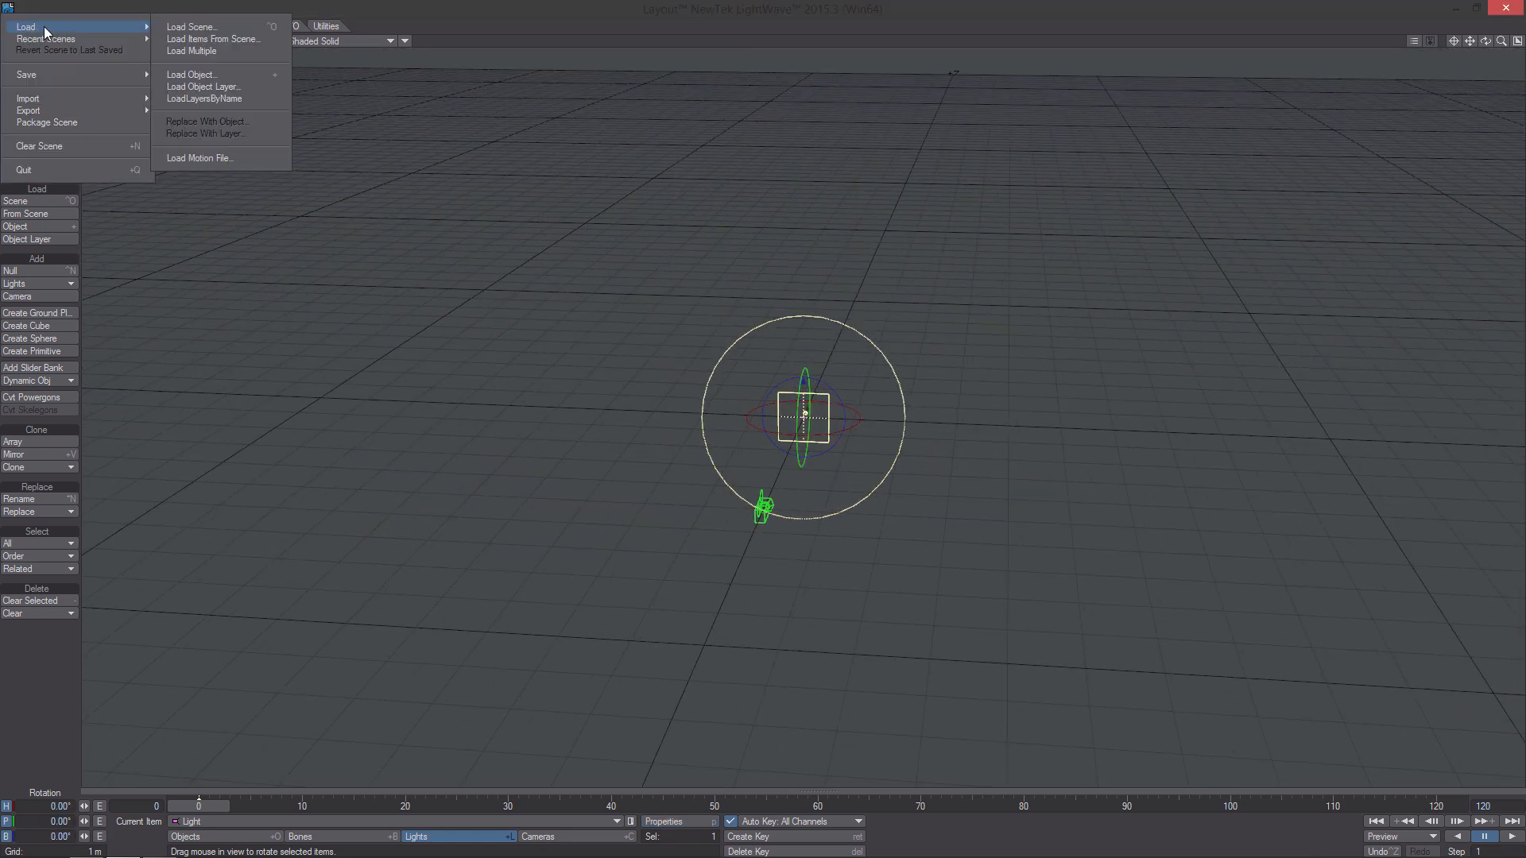
click(210, 87)
double_click(225, 163)
click(553, 145)
click(566, 147)
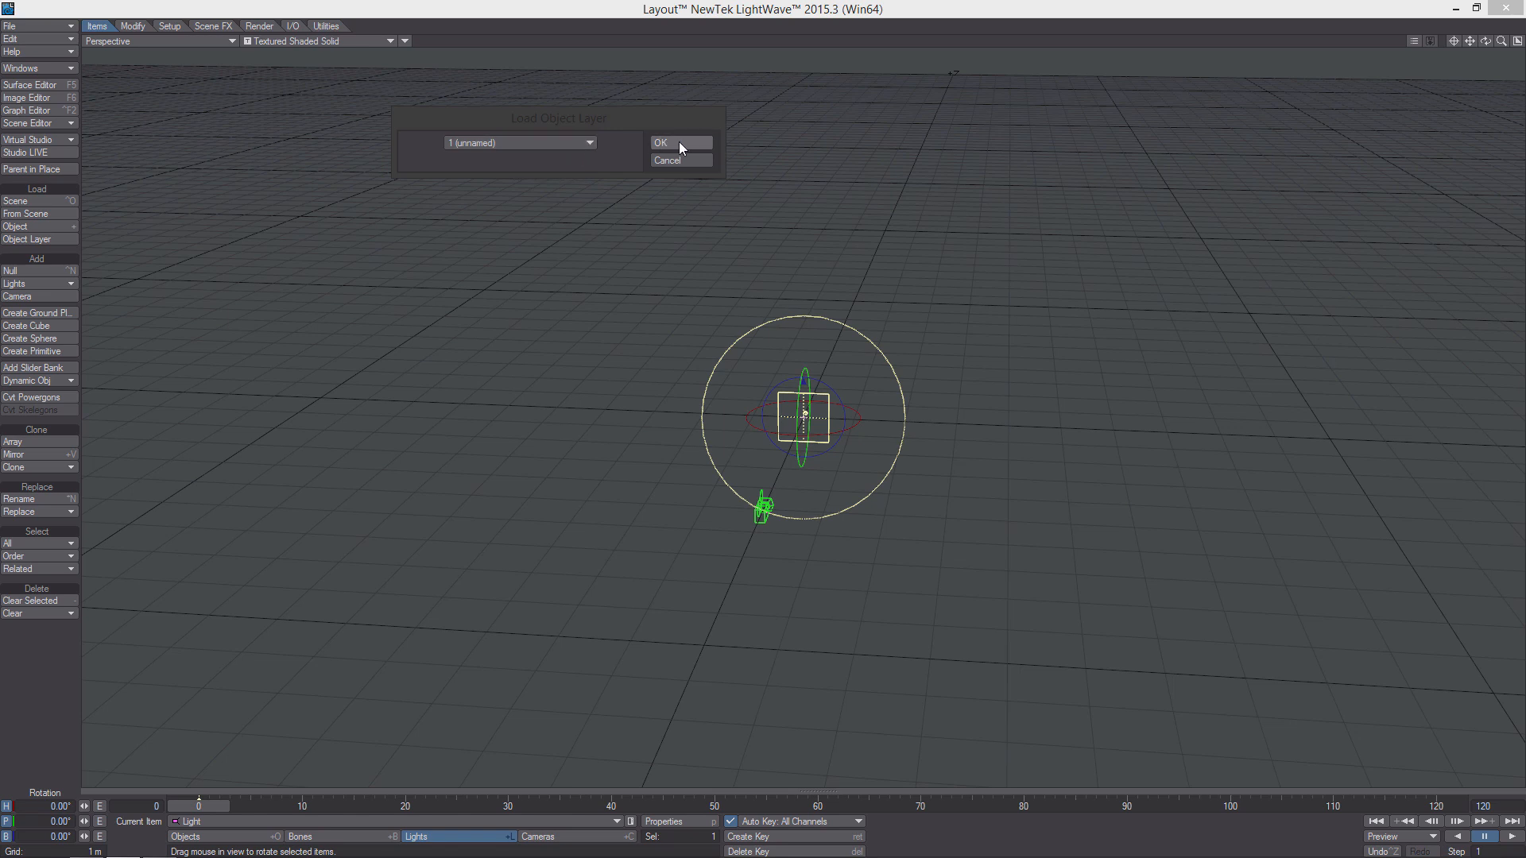
click(559, 145)
click(564, 160)
click(674, 143)
Adjust the grid size to suit the loaded layer of light triangles.
key(bracketright)
key(bracketright)
key(bracketleft)
key(bracketleft)
key(bracketleft)
key(bracketleft)
key(bracketleft)
key(bracketleft)
key(bracketleft)
scroll(875, 354, down, 3)
alt+drag(876, 355, 898, 328)
scroll(893, 334, down, 2)
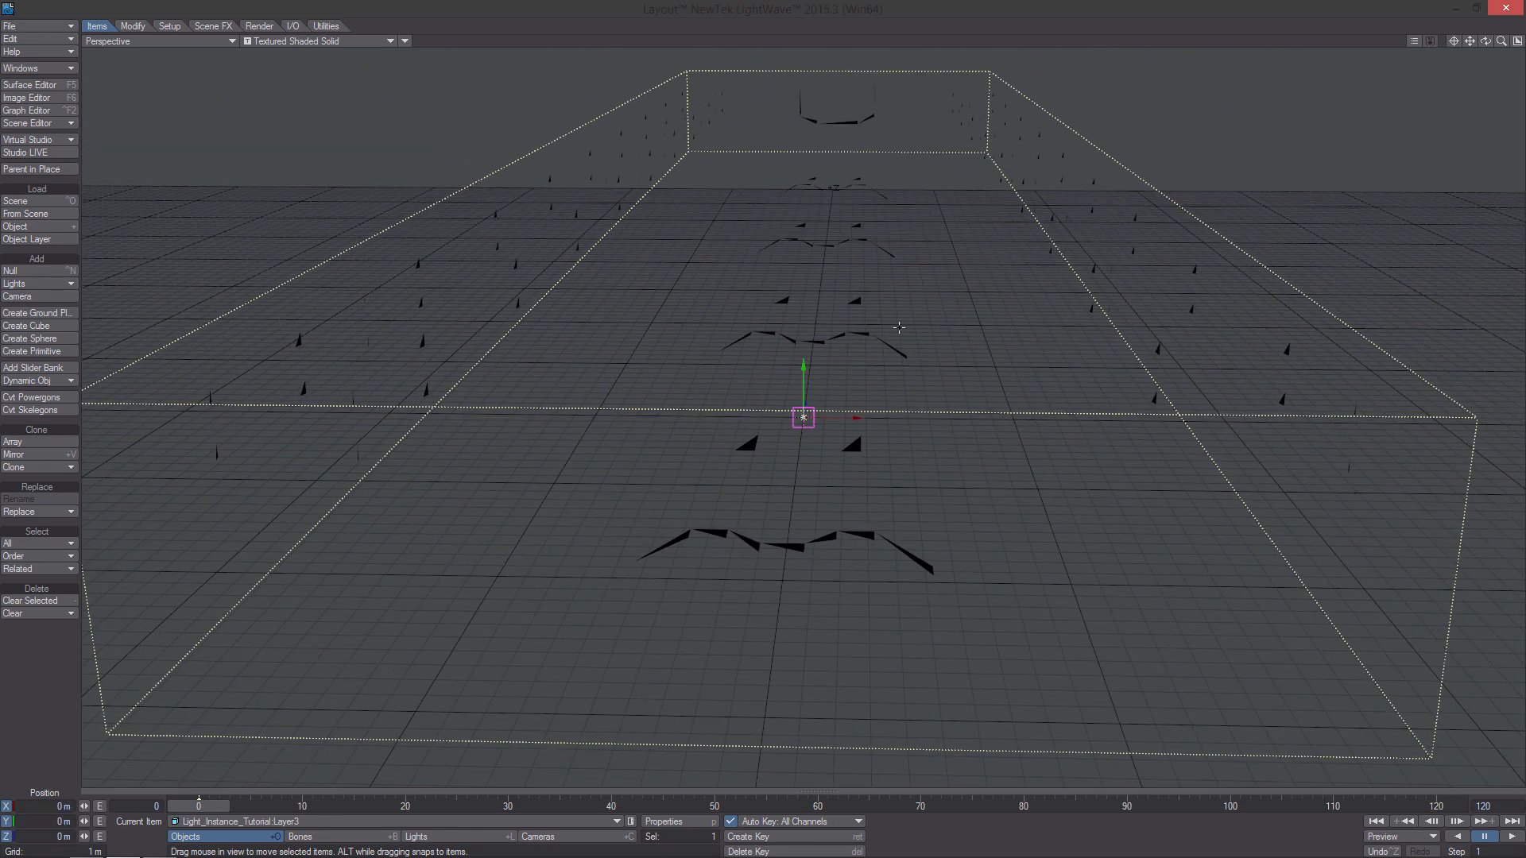
Check the OpenGL display preferences and the vertex colour map assigned to the triangles' unused surface.
key(o)
click(968, 279)
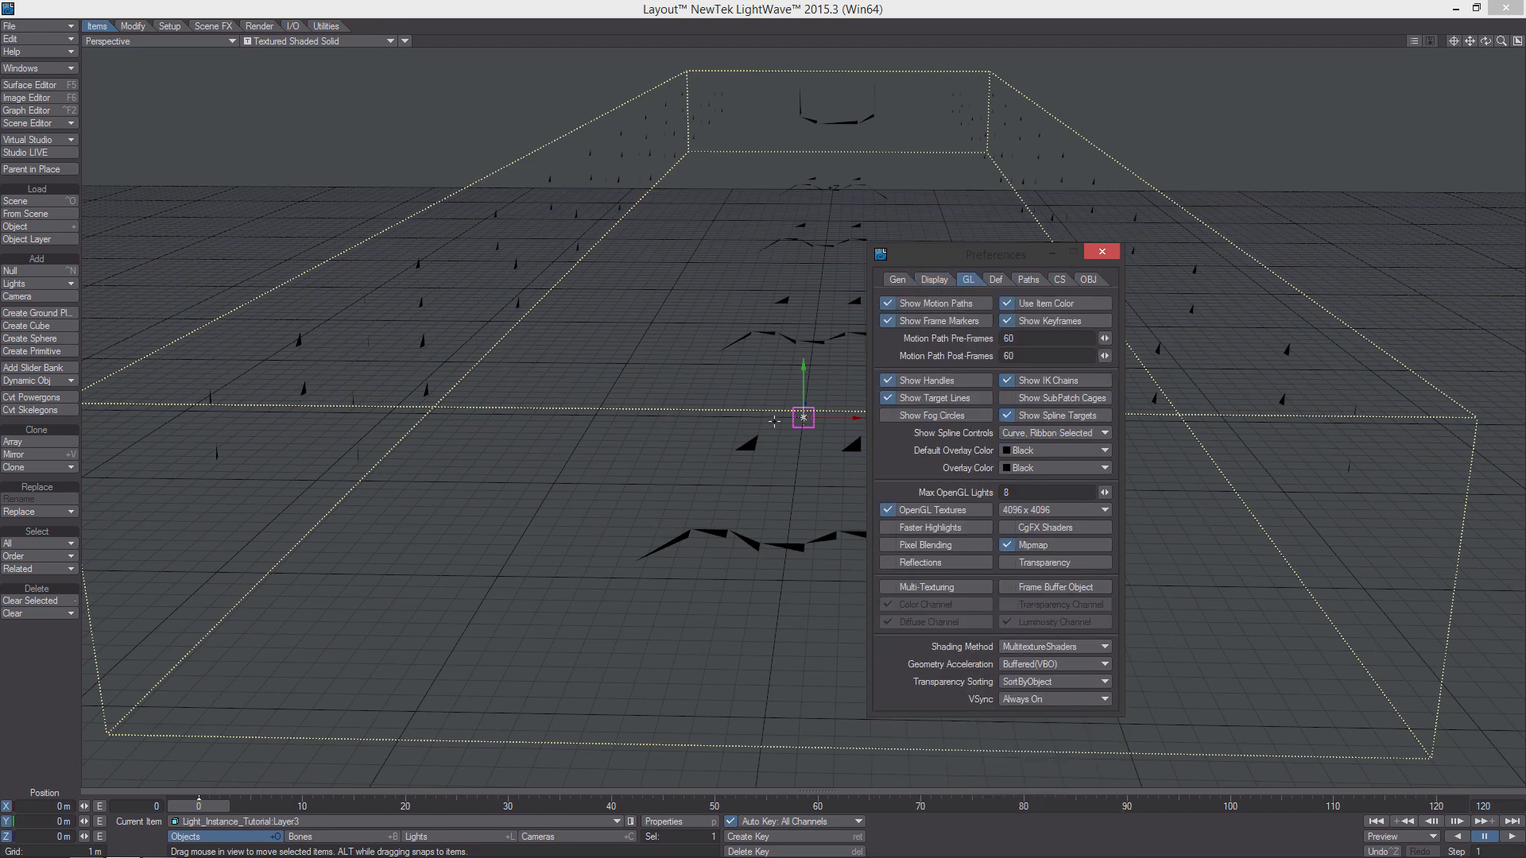
scroll(747, 477, up, 4)
alt+drag(747, 477, 712, 504)
drag(1005, 261, 1102, 254)
click(29, 84)
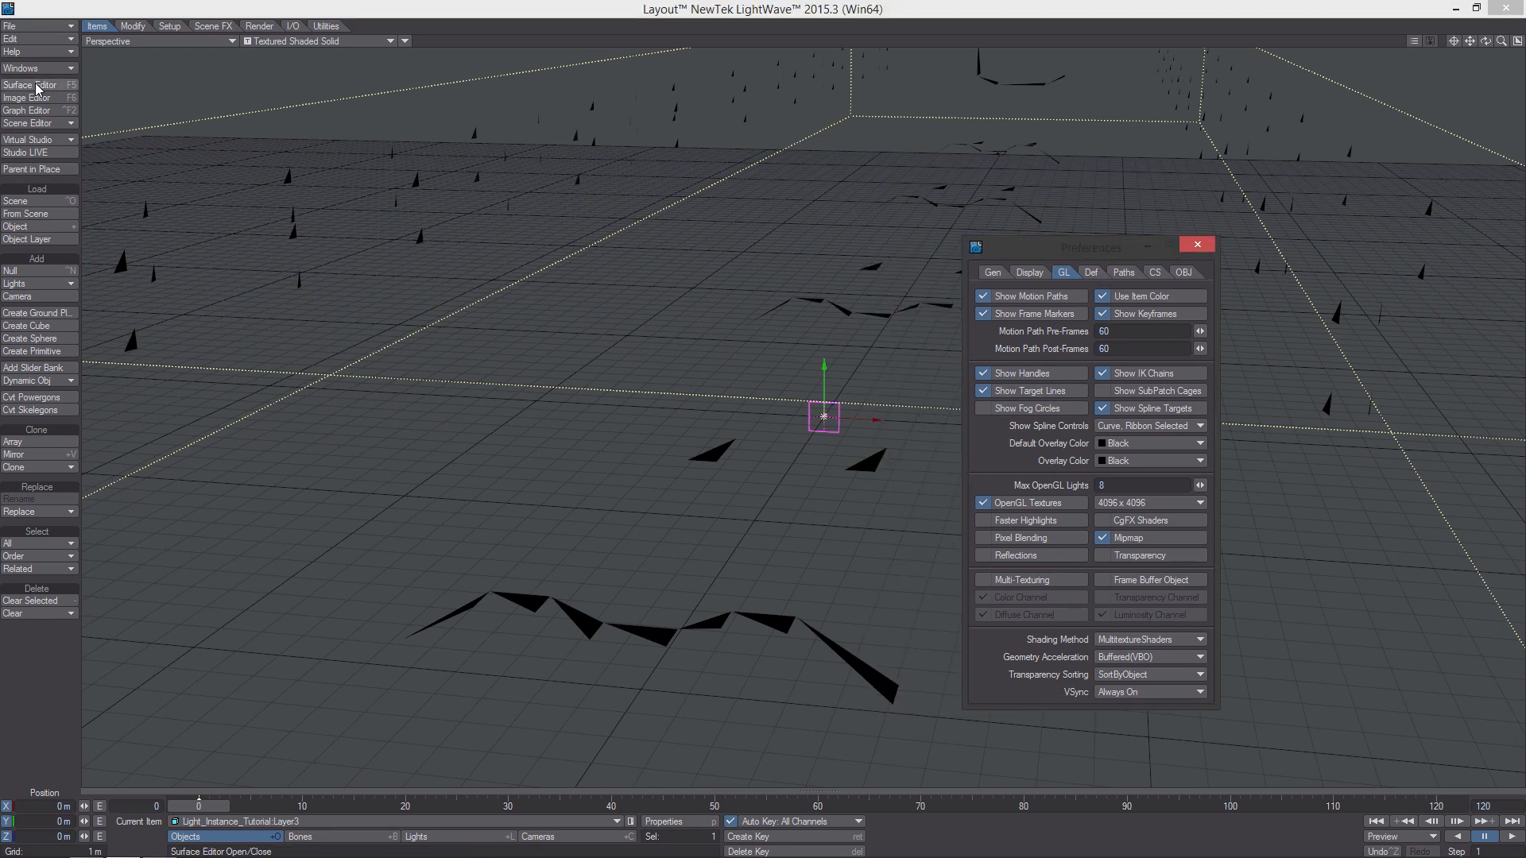
click(965, 355)
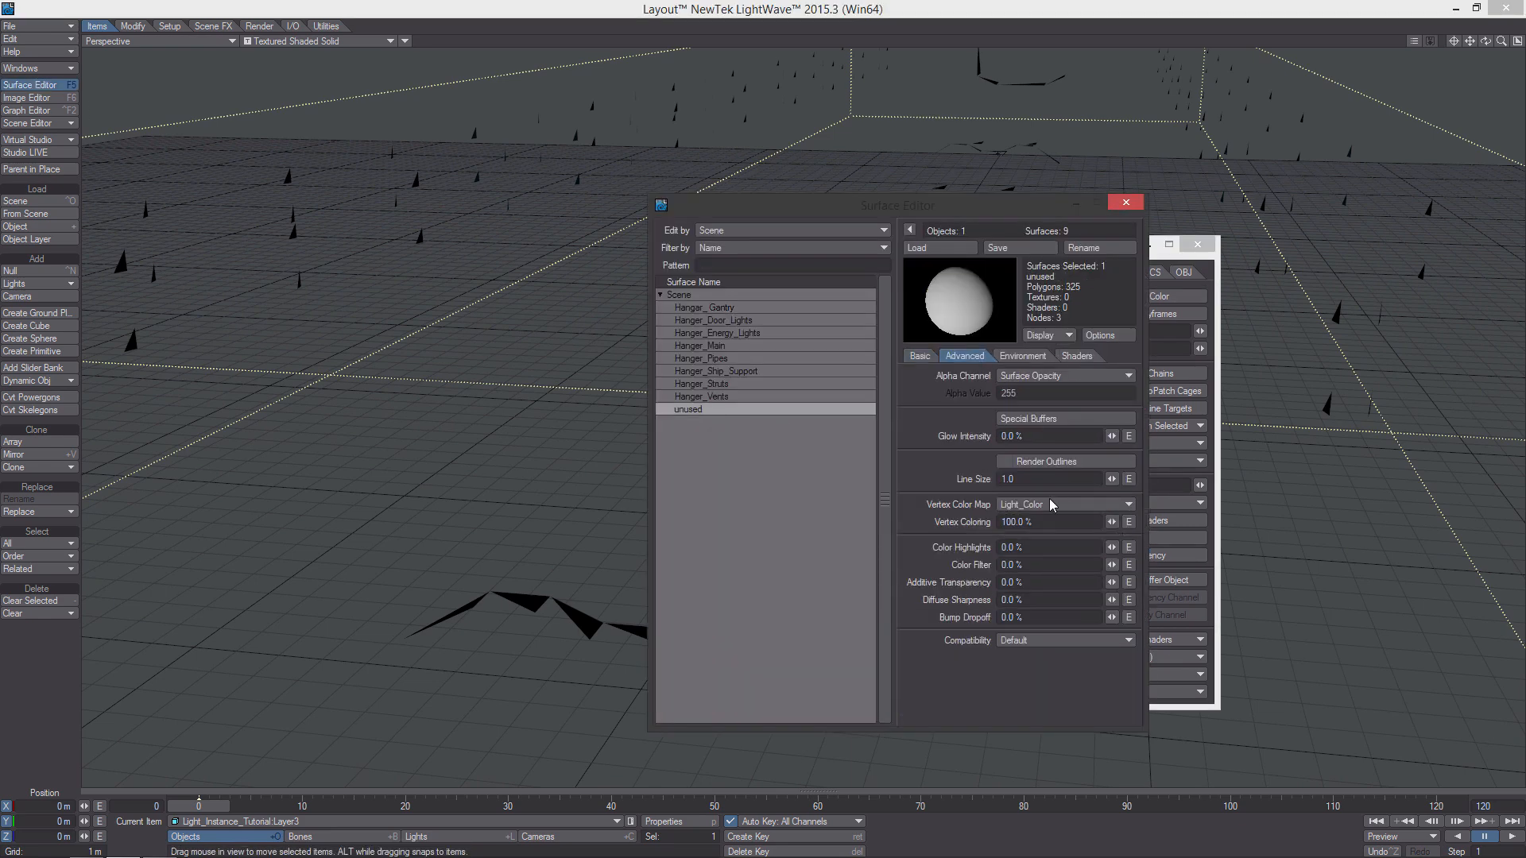
click(1126, 206)
Enable the Headlight in the Perspective viewport and close the Preferences.
alt+drag(875, 492, 850, 467)
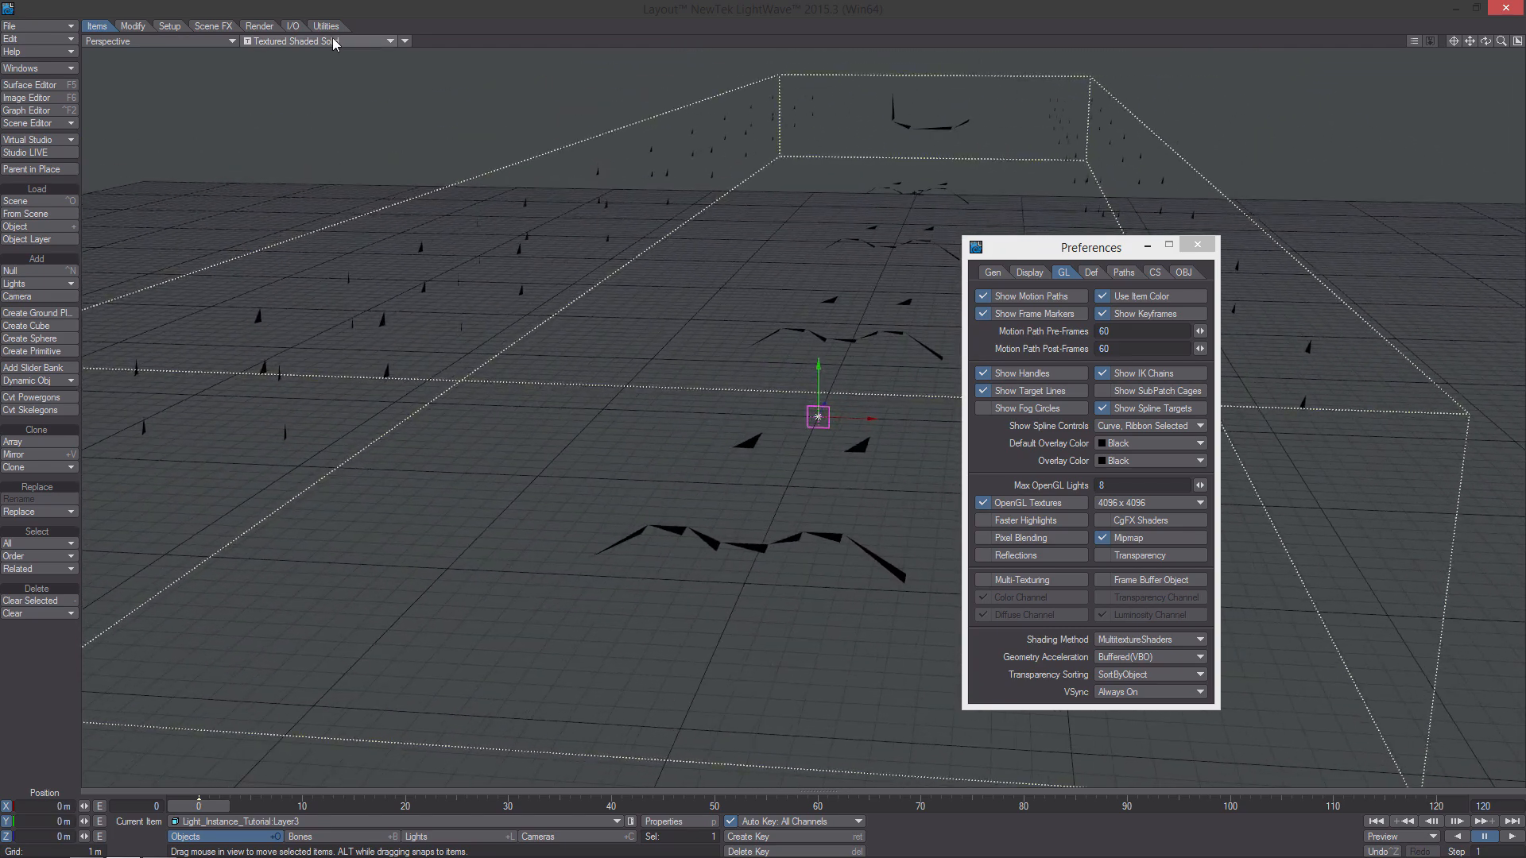
click(407, 42)
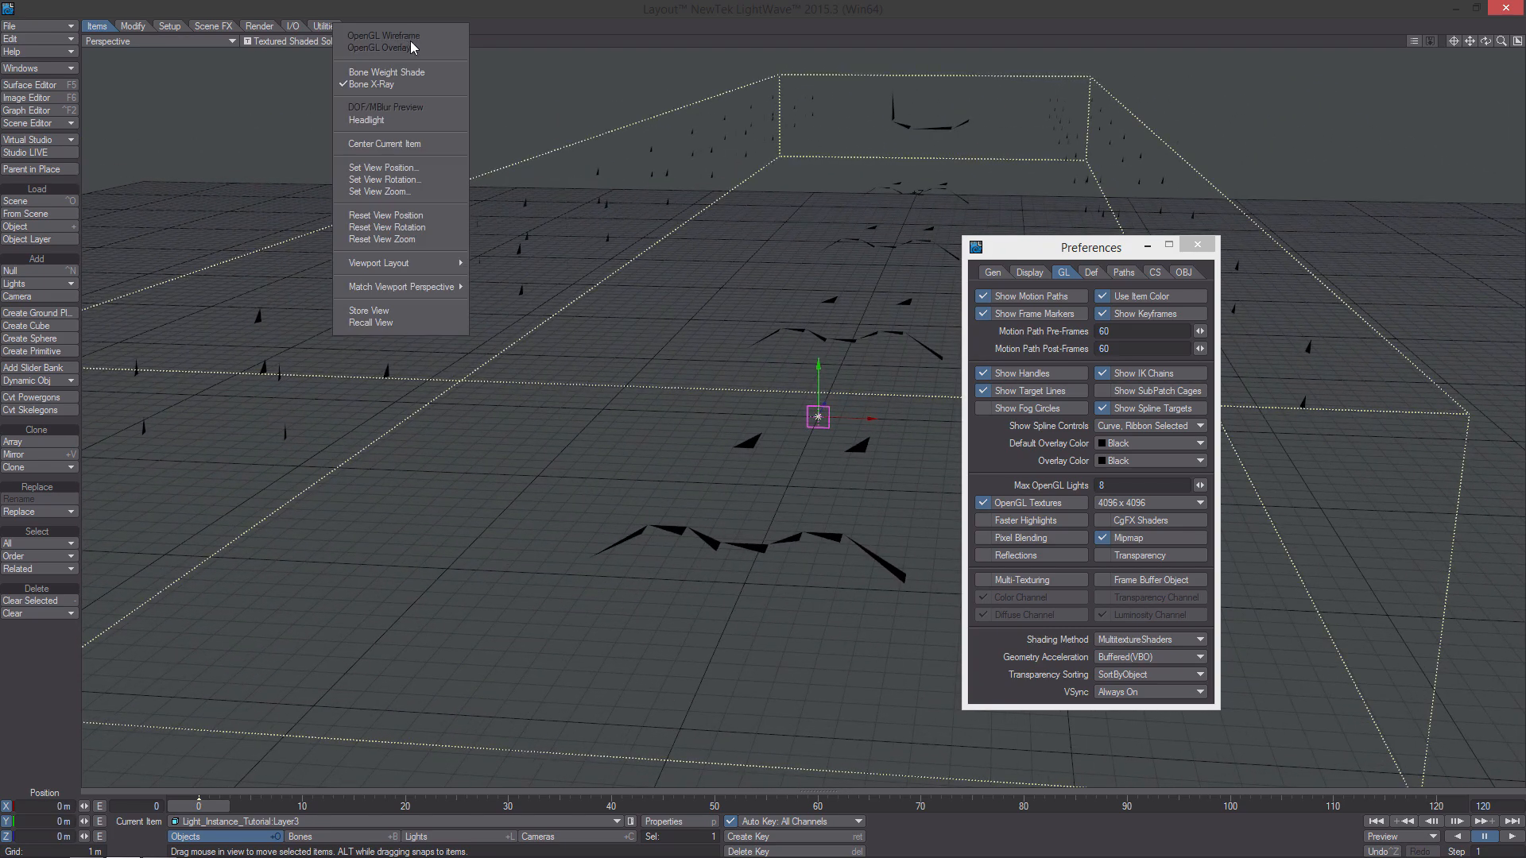
click(395, 122)
mouse_move(556, 318)
alt+mouse_down()
mouse_move(549, 286)
mouse_move(477, 278)
mouse_move(588, 338)
mouse_move(576, 326)
alt+mouse_up()
click(1197, 251)
alt+drag(994, 286, 748, 286)
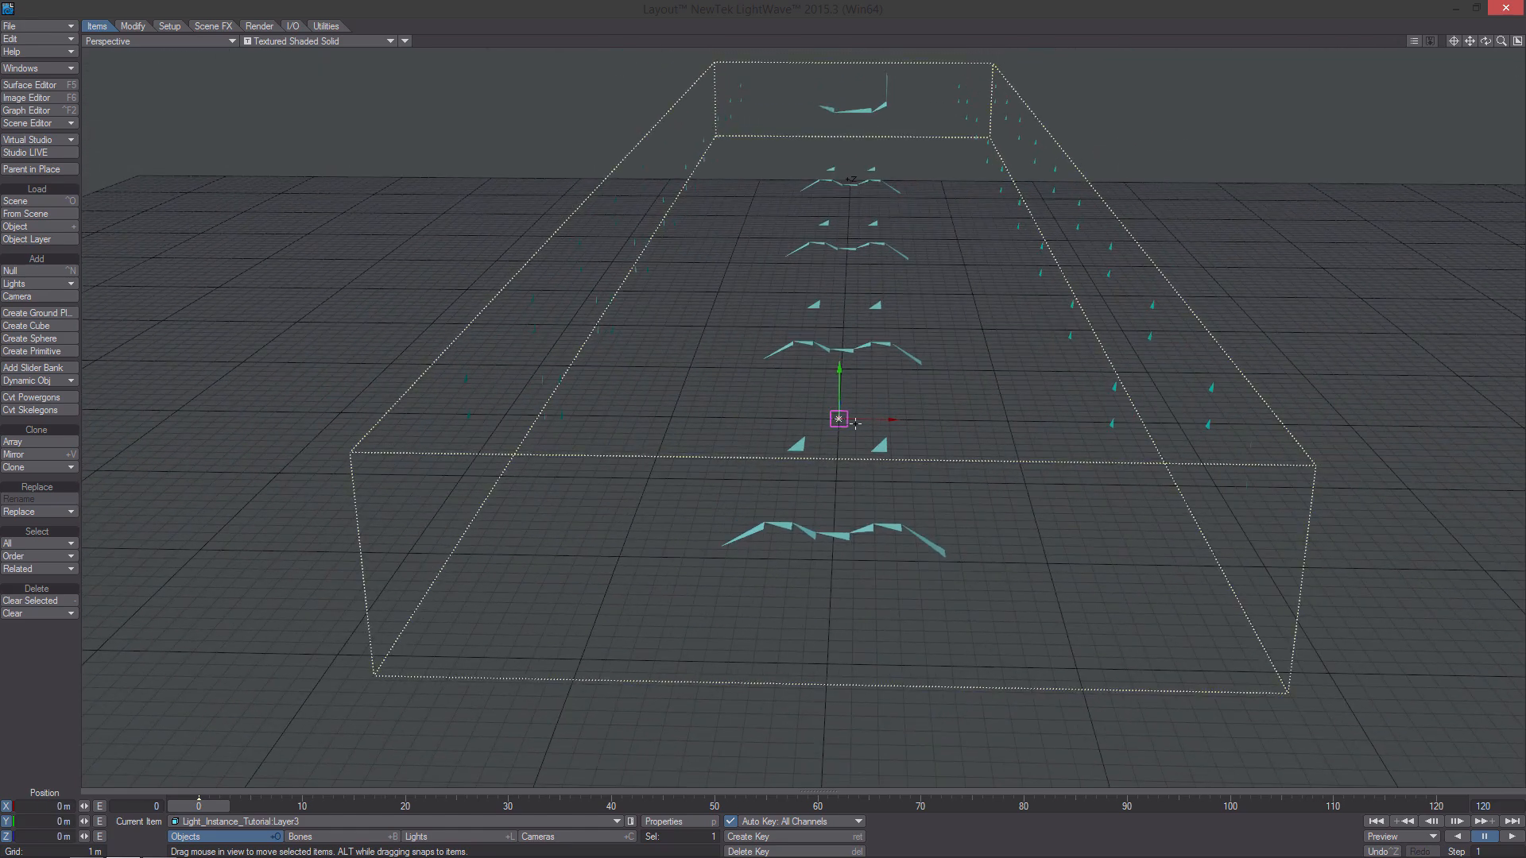
Add a Nodal Motion modifier to the light's motion options and open its node editor.
key(shift+l)
ctrl+alt+drag(846, 412, 935, 386)
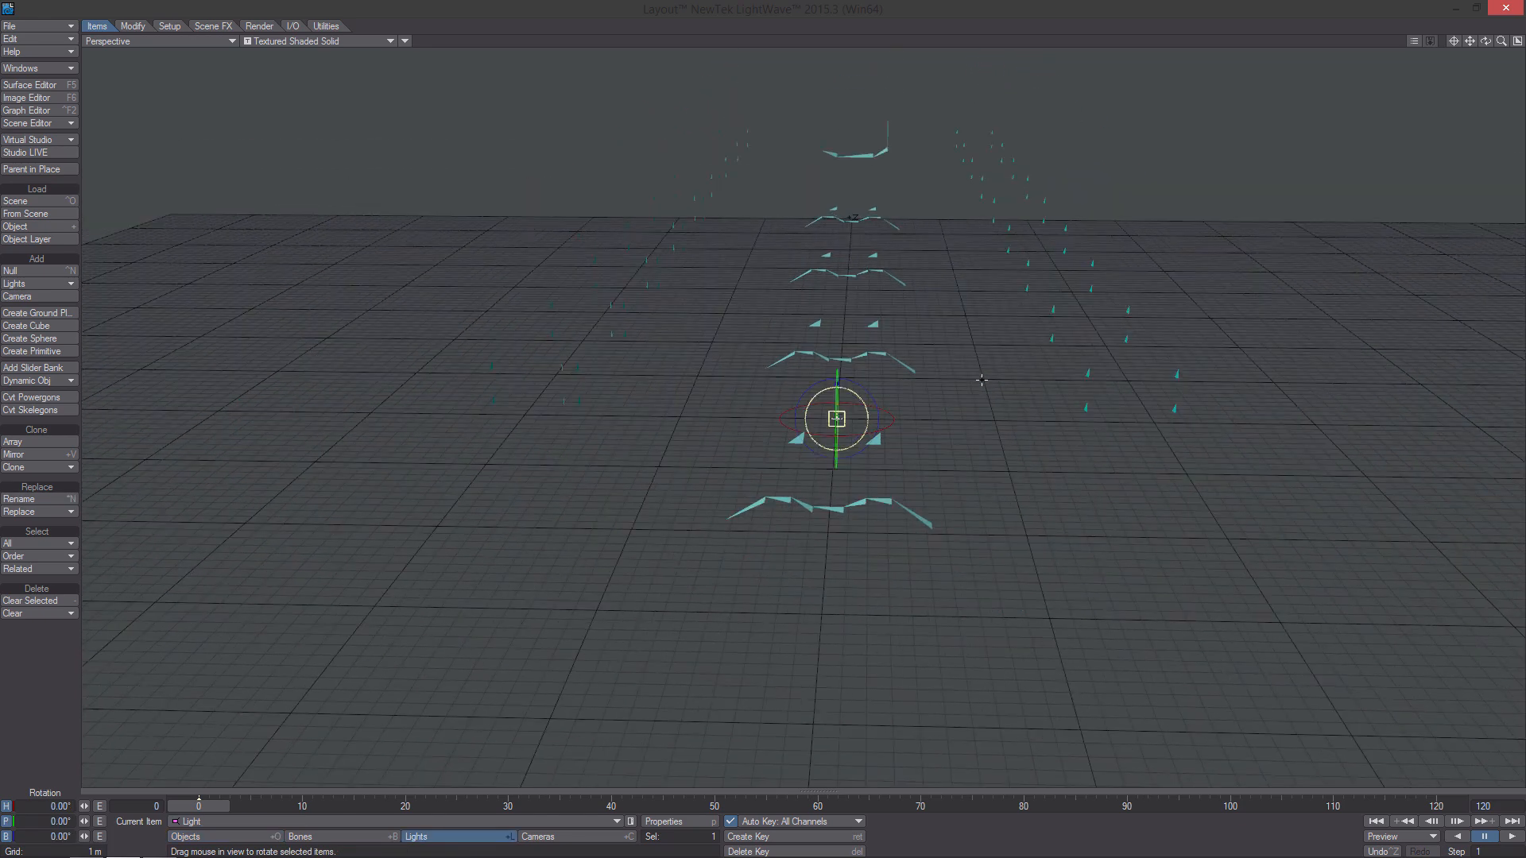
key(m)
scroll(864, 388, up, 3)
drag(328, 332, 1167, 389)
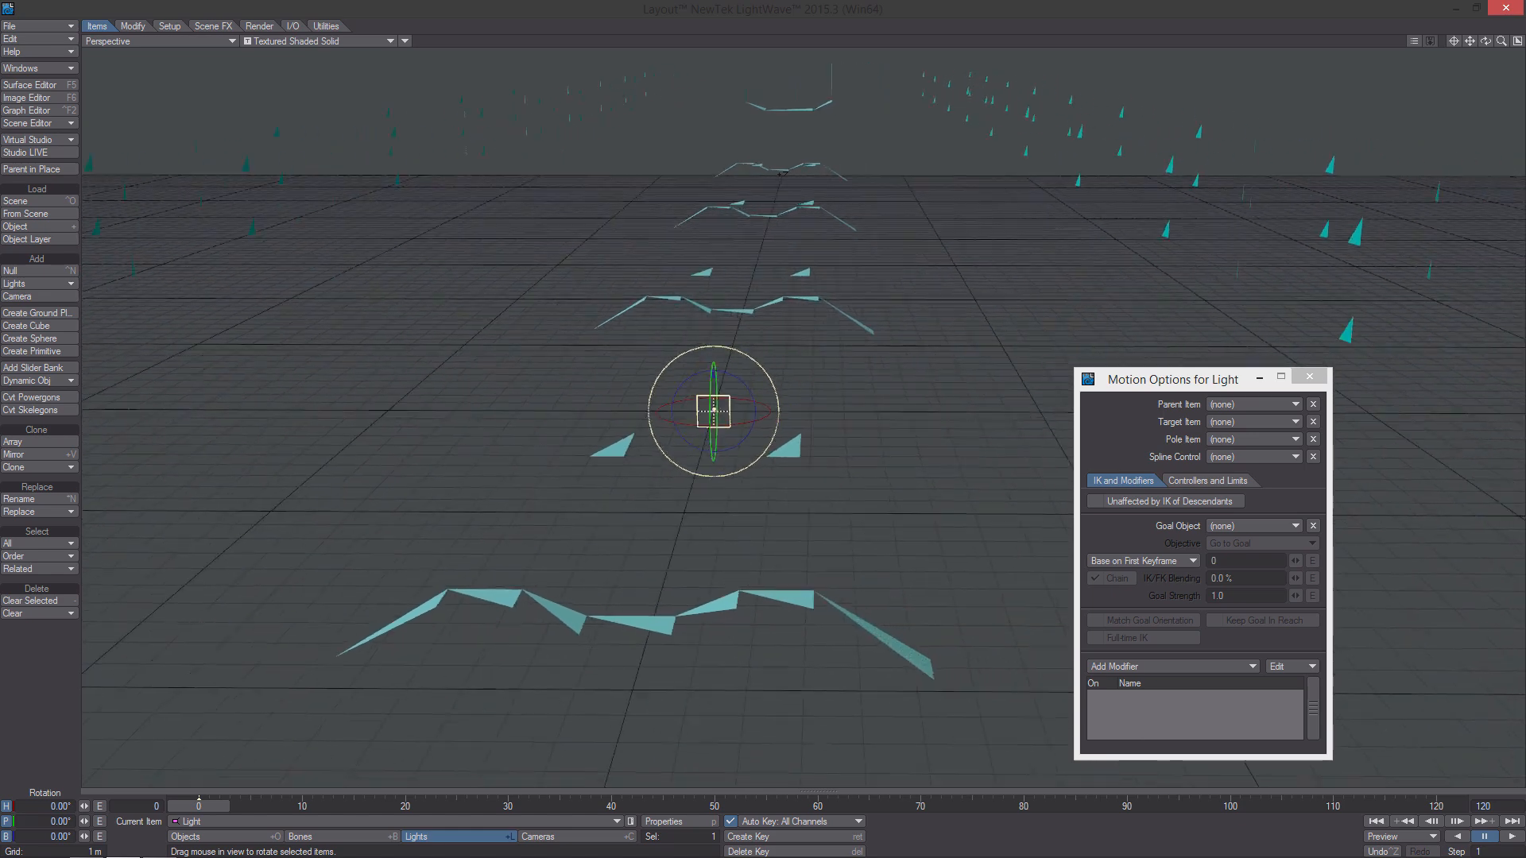
click(1169, 666)
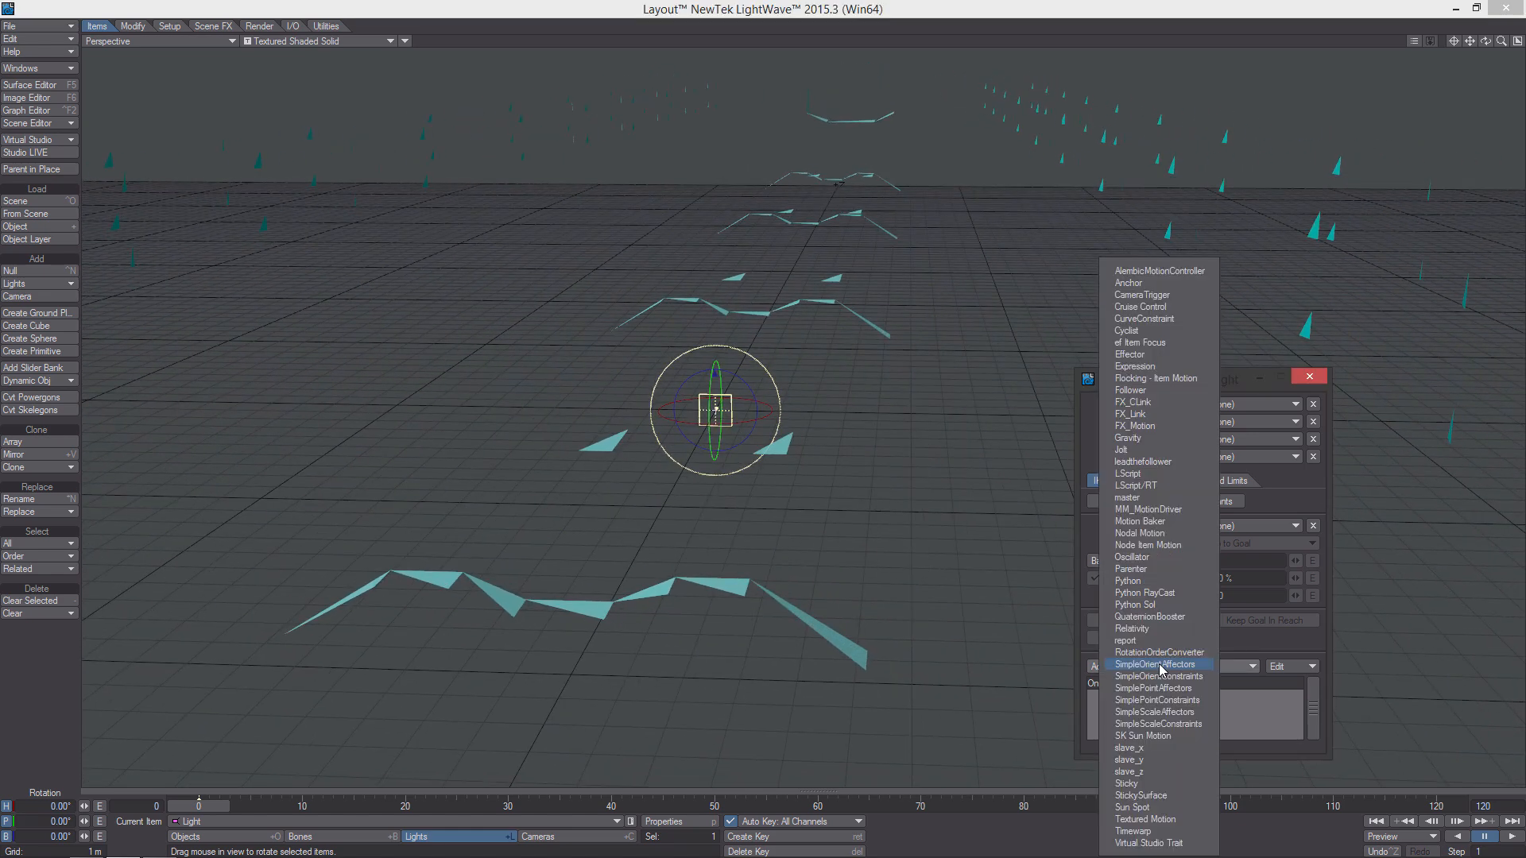
click(1185, 532)
double_click(1197, 697)
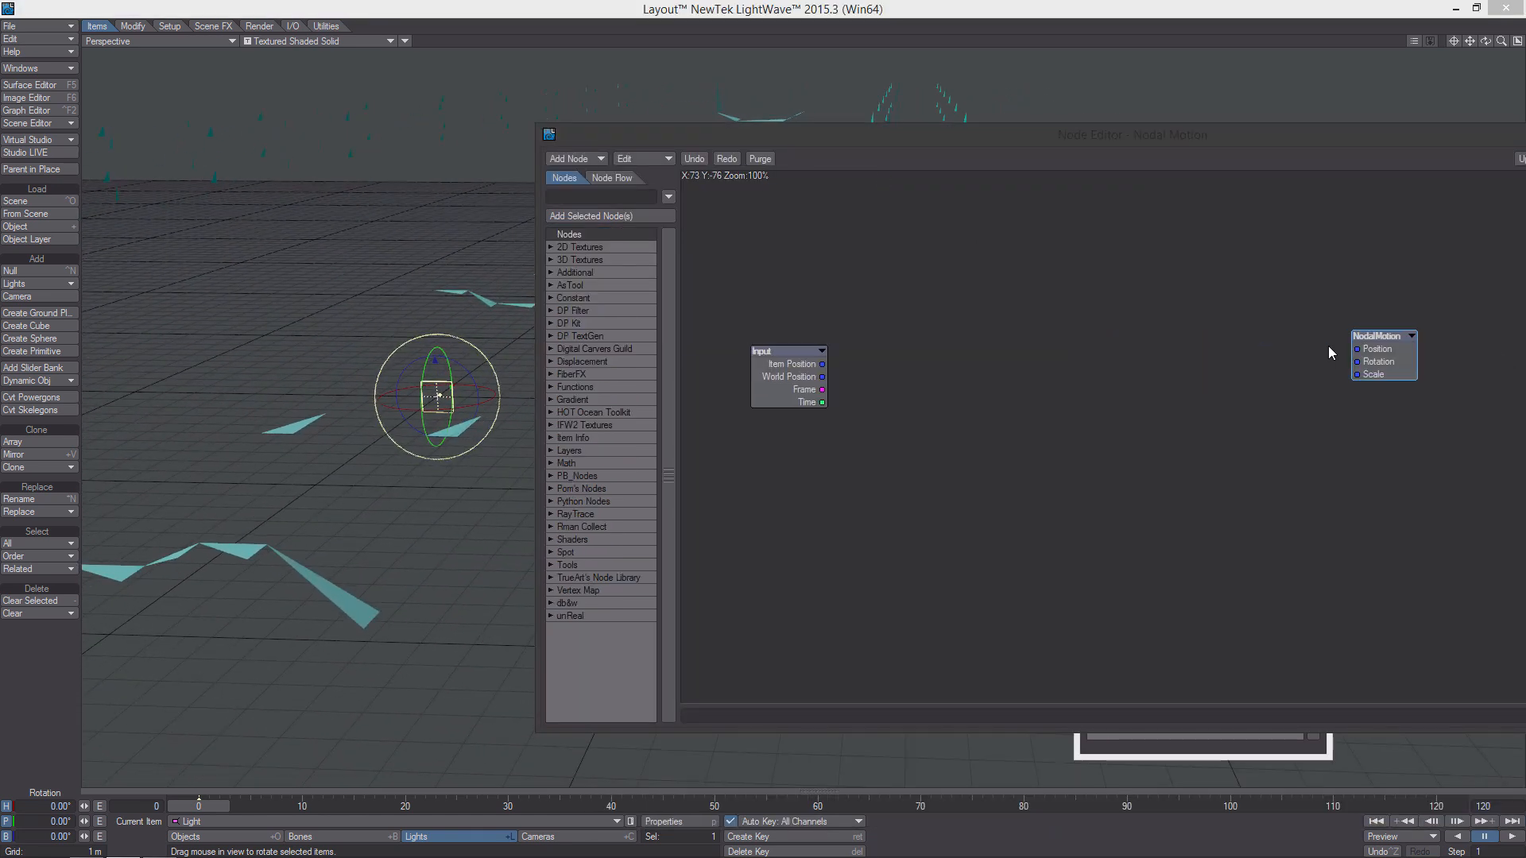
Add a DP Kit Point Info node reading the Light_Instance_Tutorial layer, with its indexation mode set to Clone Index.
right_click(928, 292)
mouse_move(950, 347)
mouse_move(1065, 406)
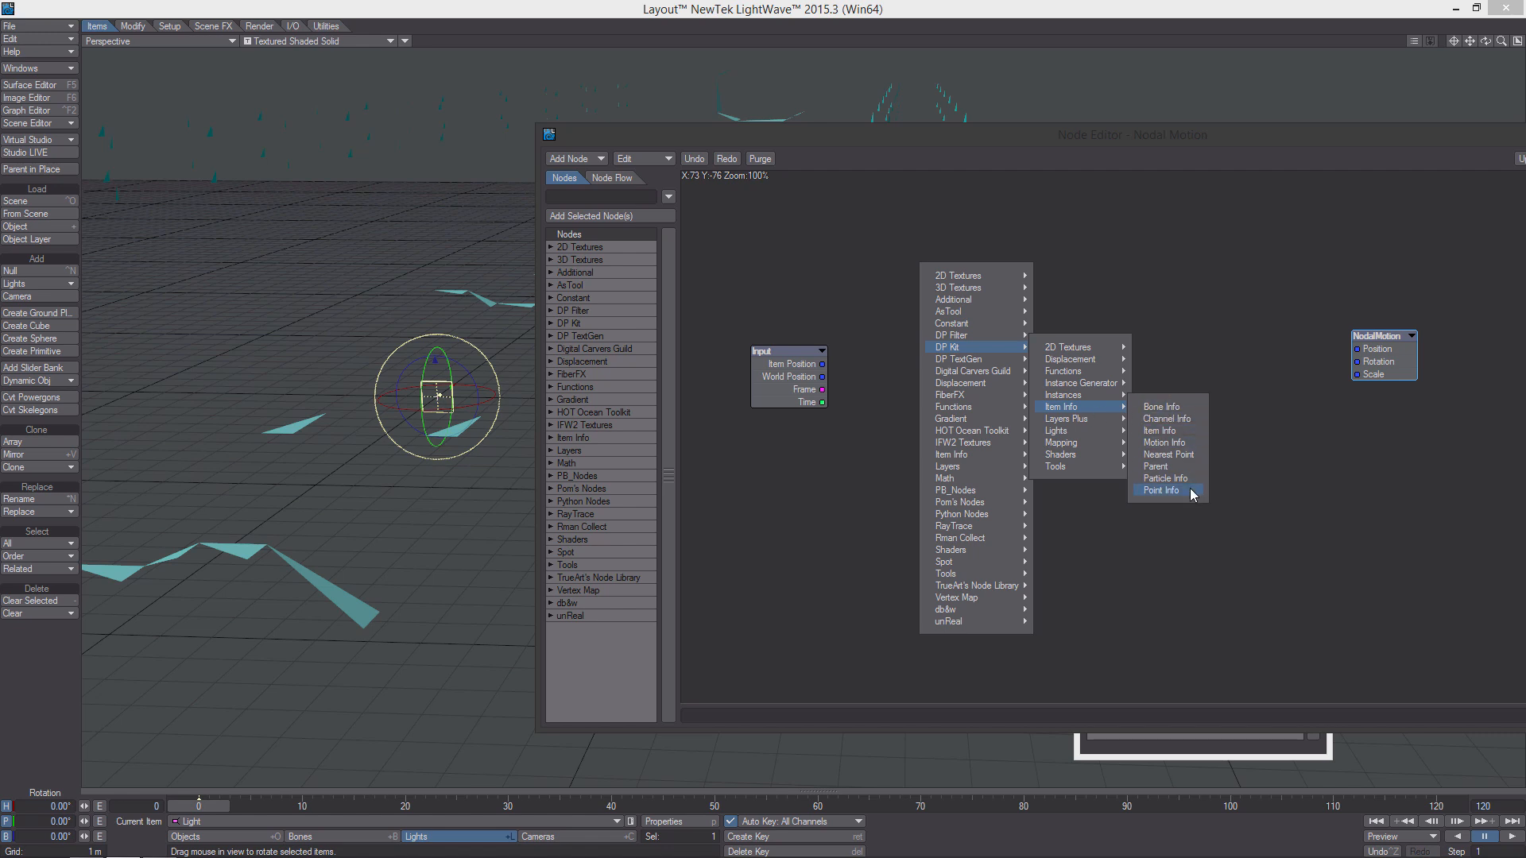
click(1161, 490)
drag(1173, 387, 943, 293)
double_click(995, 302)
click(1002, 418)
click(1015, 433)
click(1005, 469)
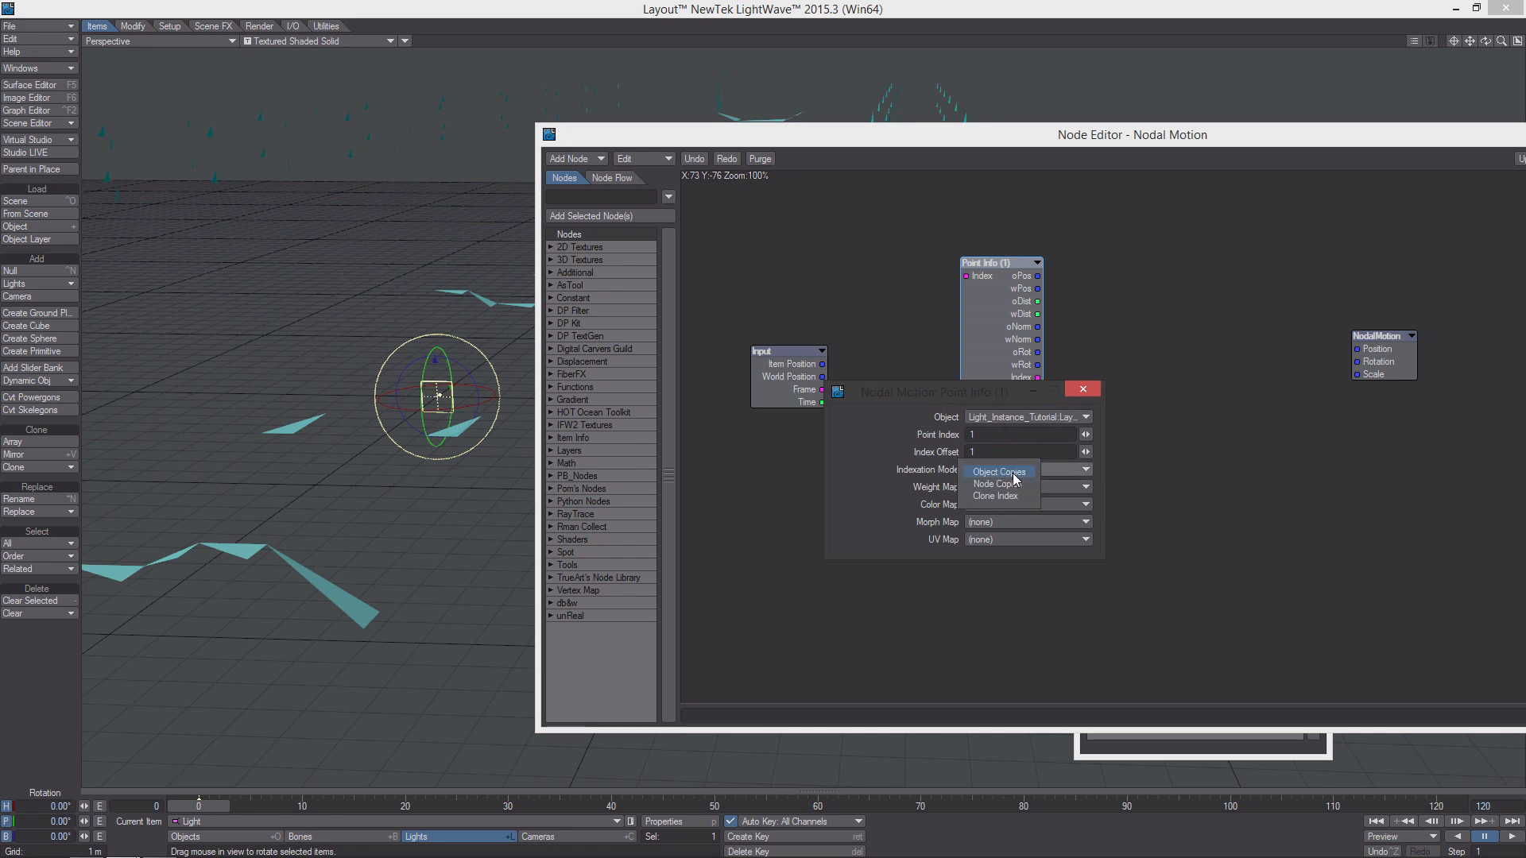
click(999, 491)
click(1091, 392)
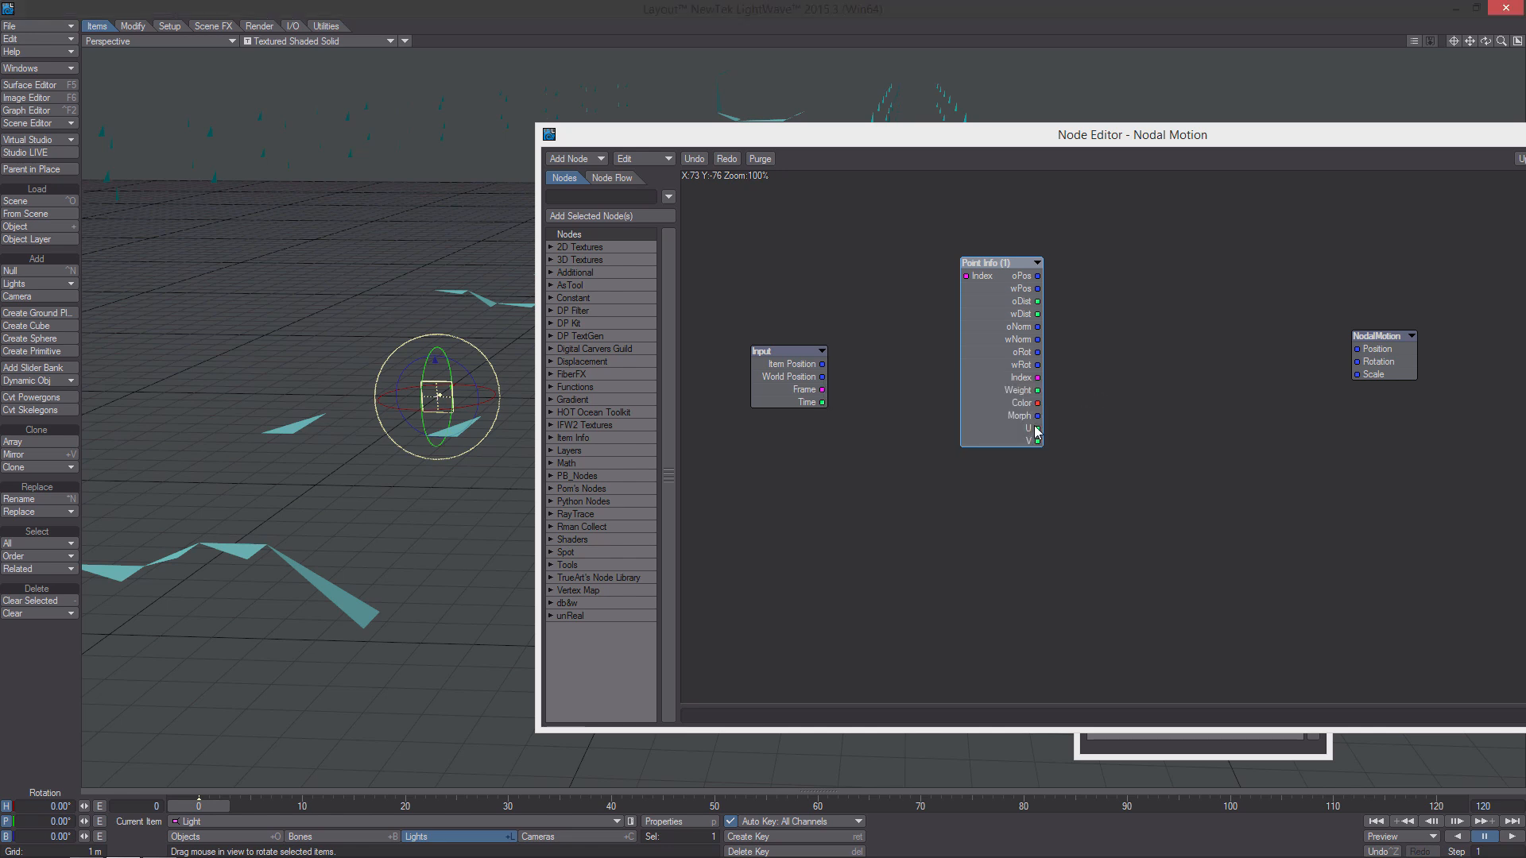
Duplicate the Point Info node, place the copy near the NodalMotion node and check its settings.
key(ctrl+v)
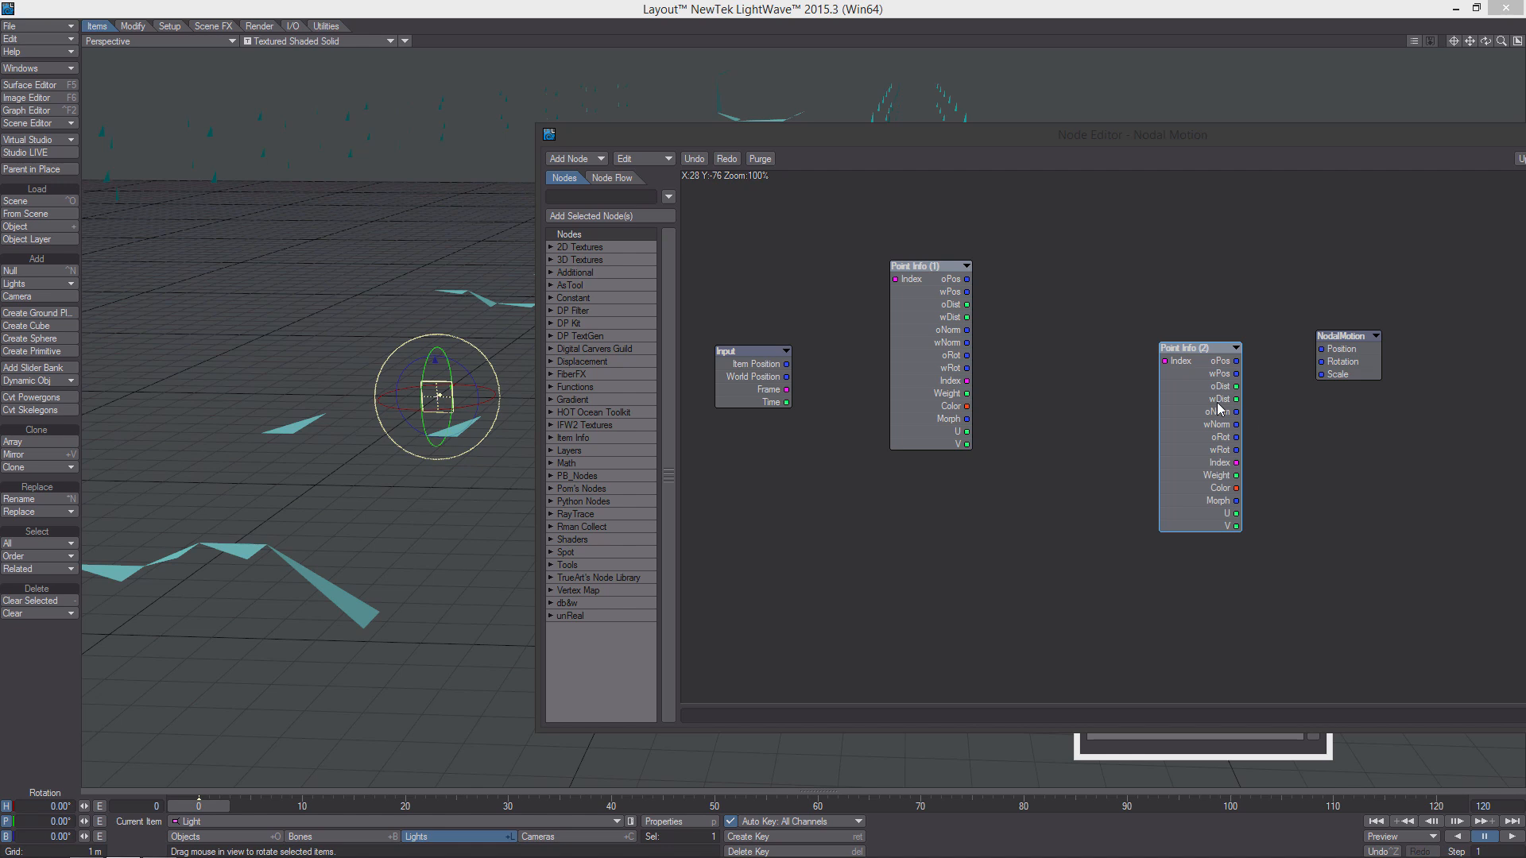
double_click(1182, 396)
click(988, 435)
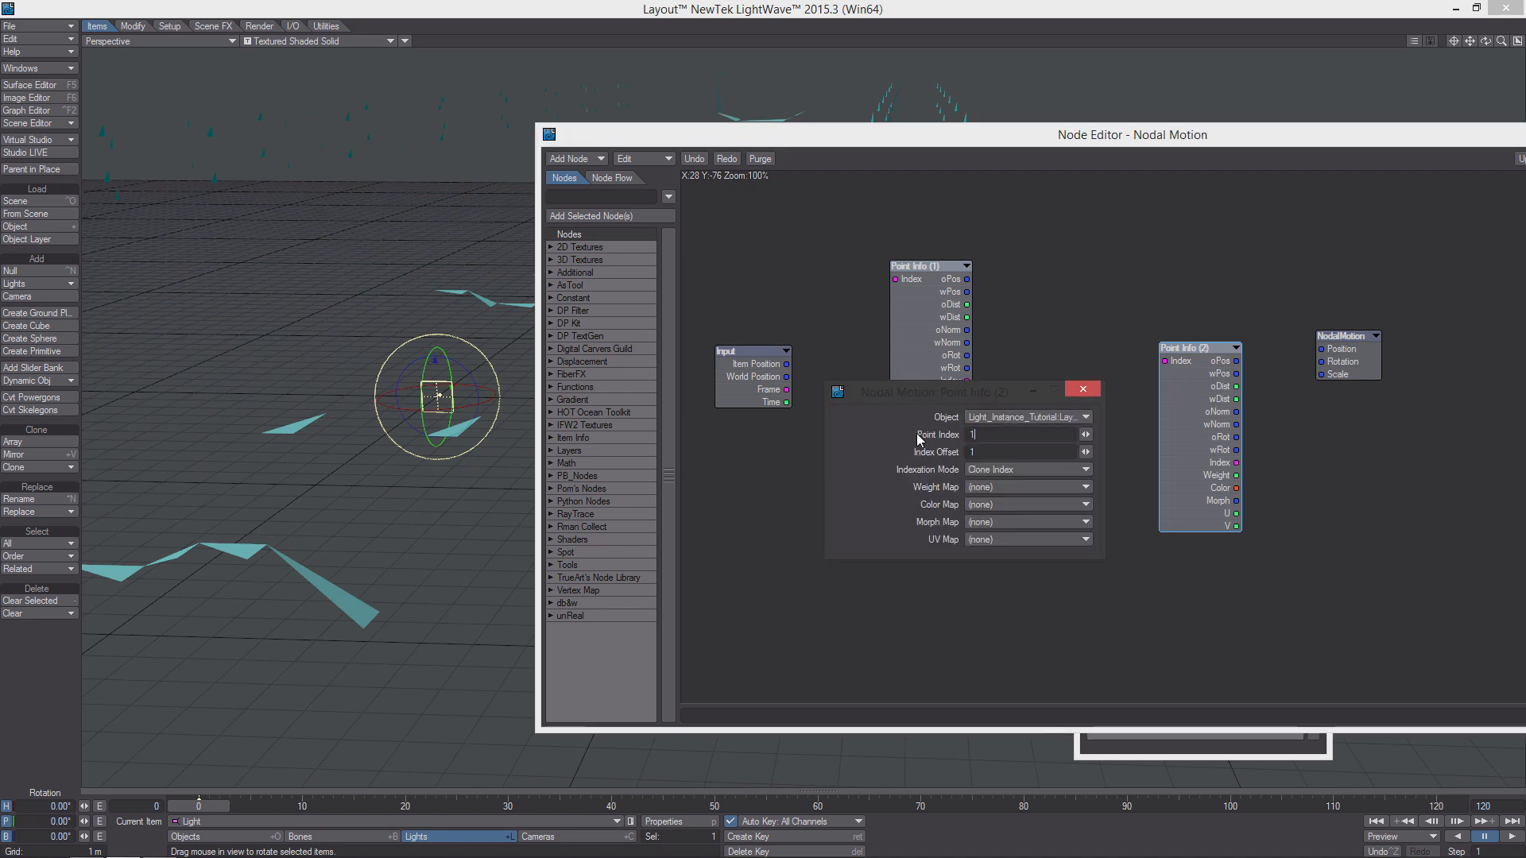
click(1083, 389)
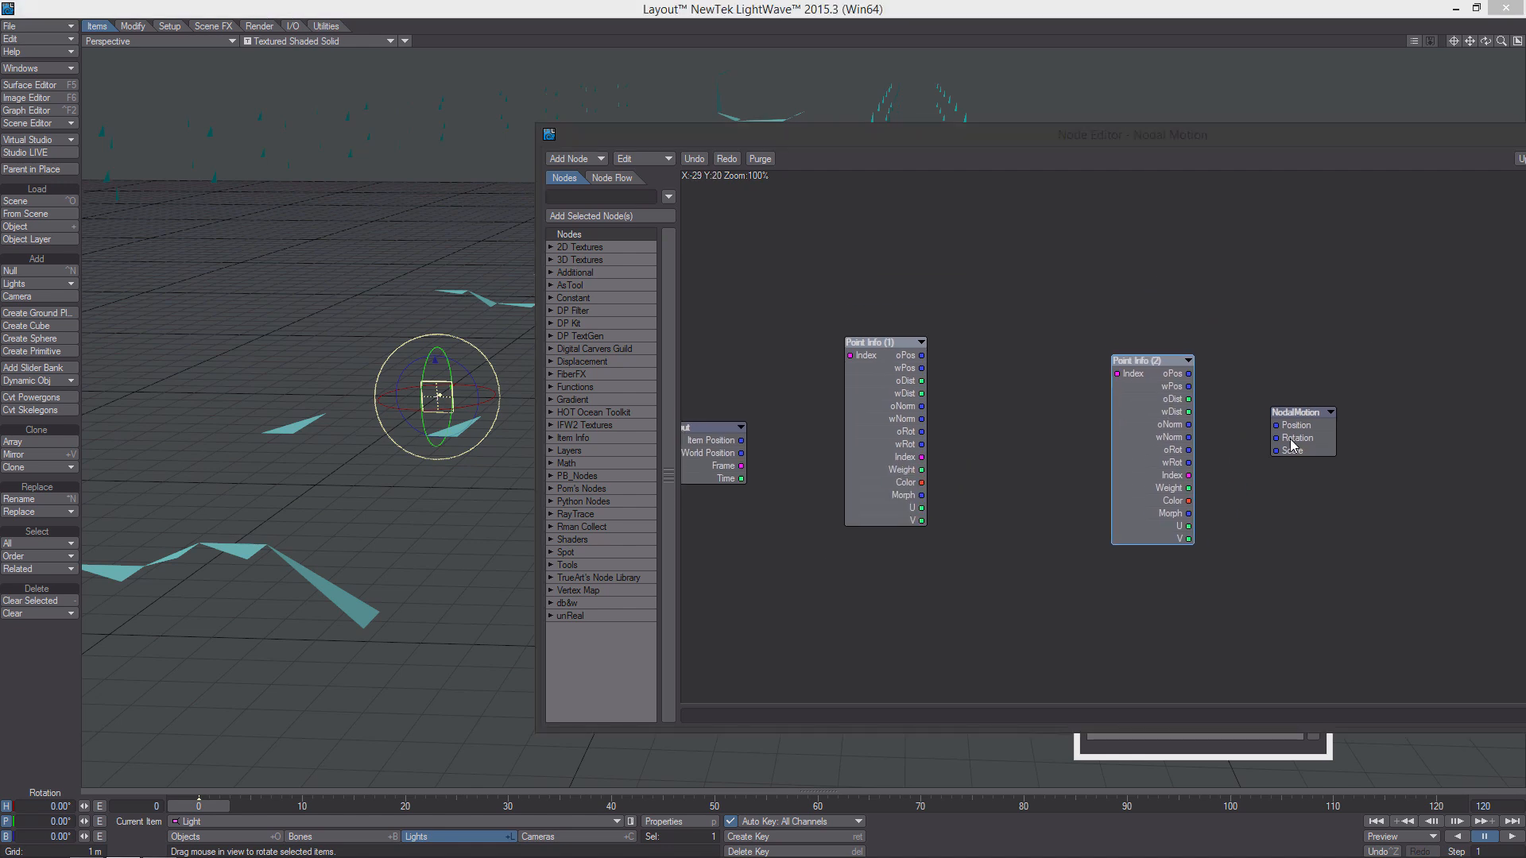
Add scalar Add and Multiply math nodes to the network and duplicate the Add node.
right_click(924, 516)
mouse_move(948, 701)
mouse_move(1061, 701)
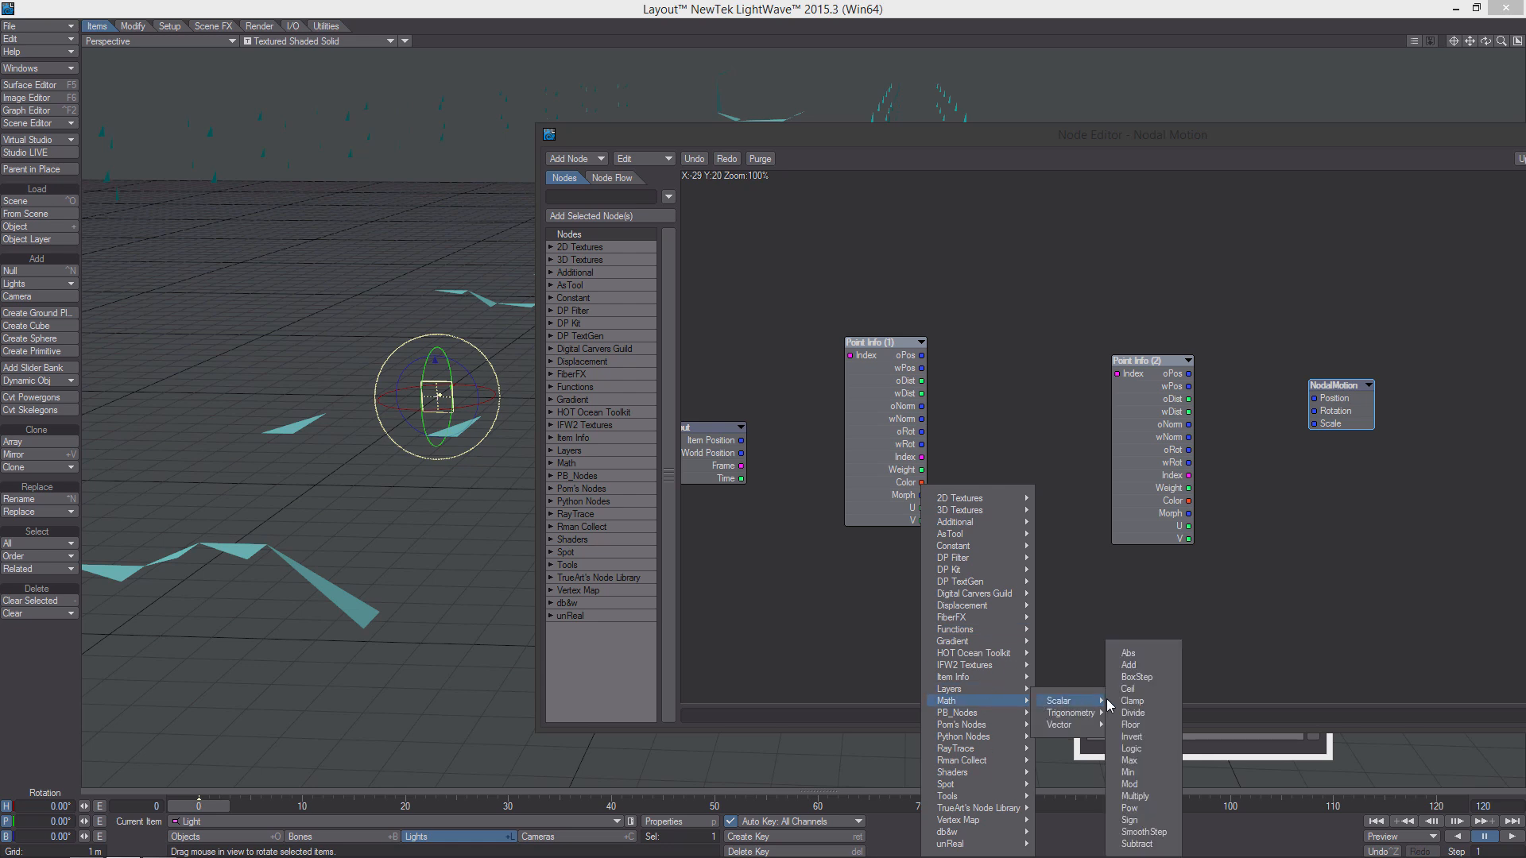
click(1136, 666)
right_click(868, 516)
mouse_move(891, 701)
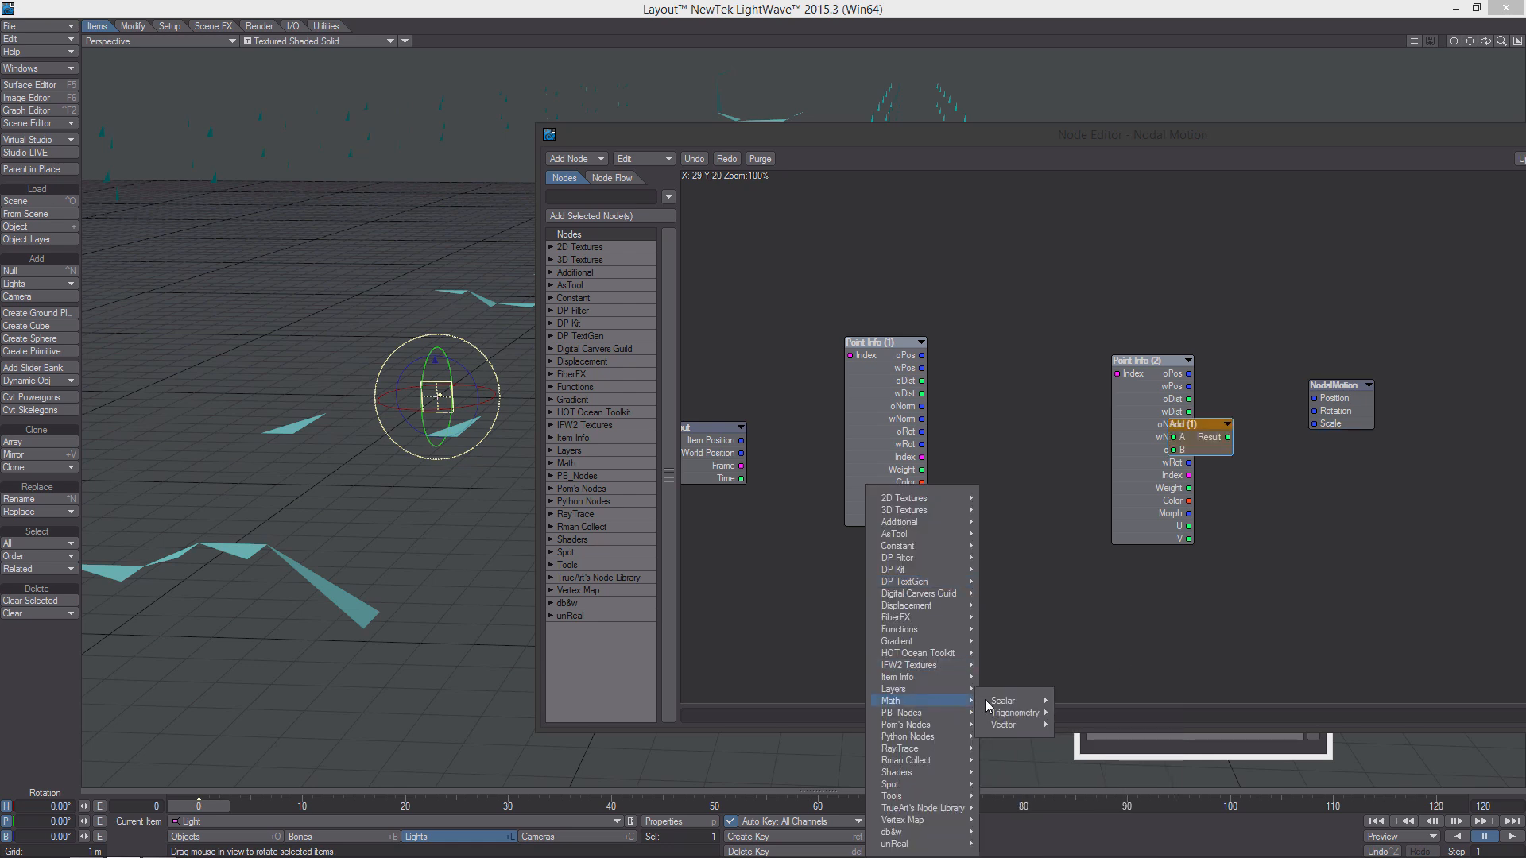
mouse_move(1003, 701)
click(1079, 797)
drag(1201, 441, 999, 543)
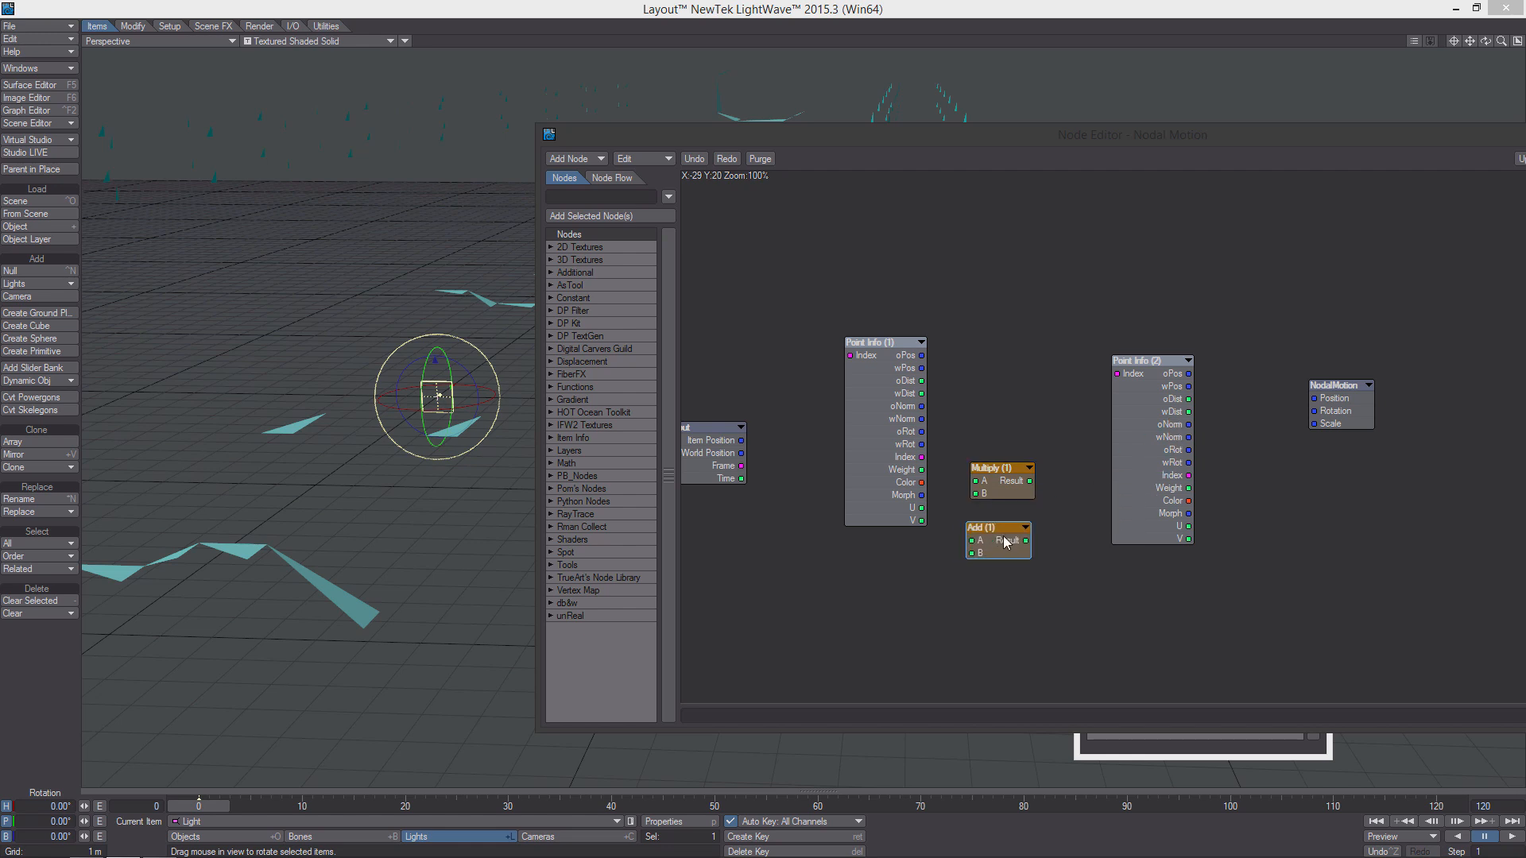
key(ctrl+v)
Arrange Add (1), Multiply (1) and Add (2) in a row between the two Point Info nodes.
drag(1201, 436, 1242, 432)
drag(1085, 391, 1111, 395)
drag(989, 469, 1031, 381)
drag(856, 407, 829, 372)
click(989, 531)
drag(990, 531, 958, 387)
Connect Point Info (1)'s Index to input A of Add (1) and set its B value to -1.0.
double_click(958, 387)
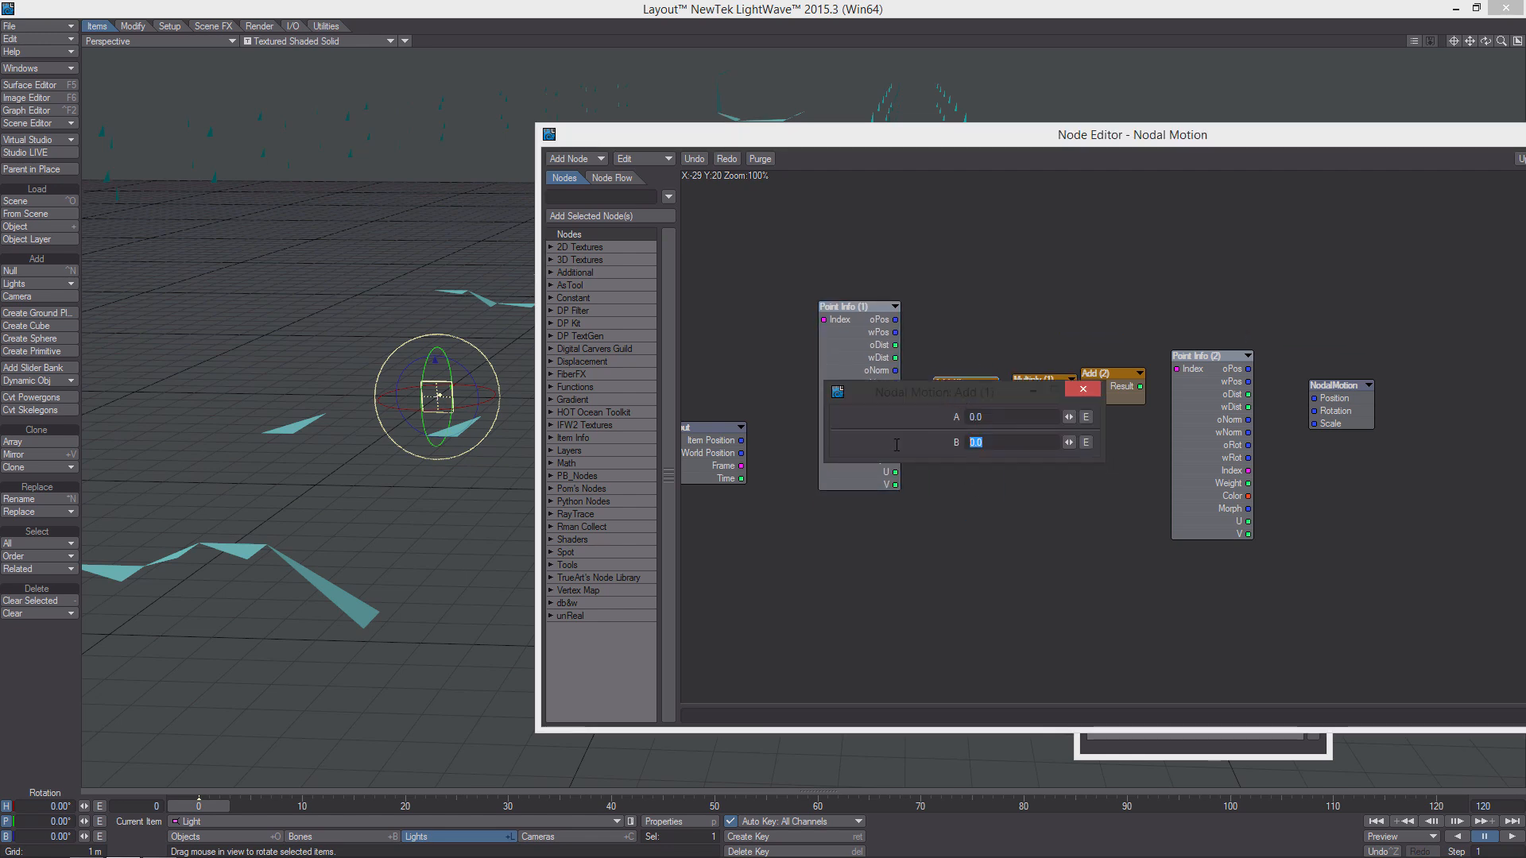
click(1071, 393)
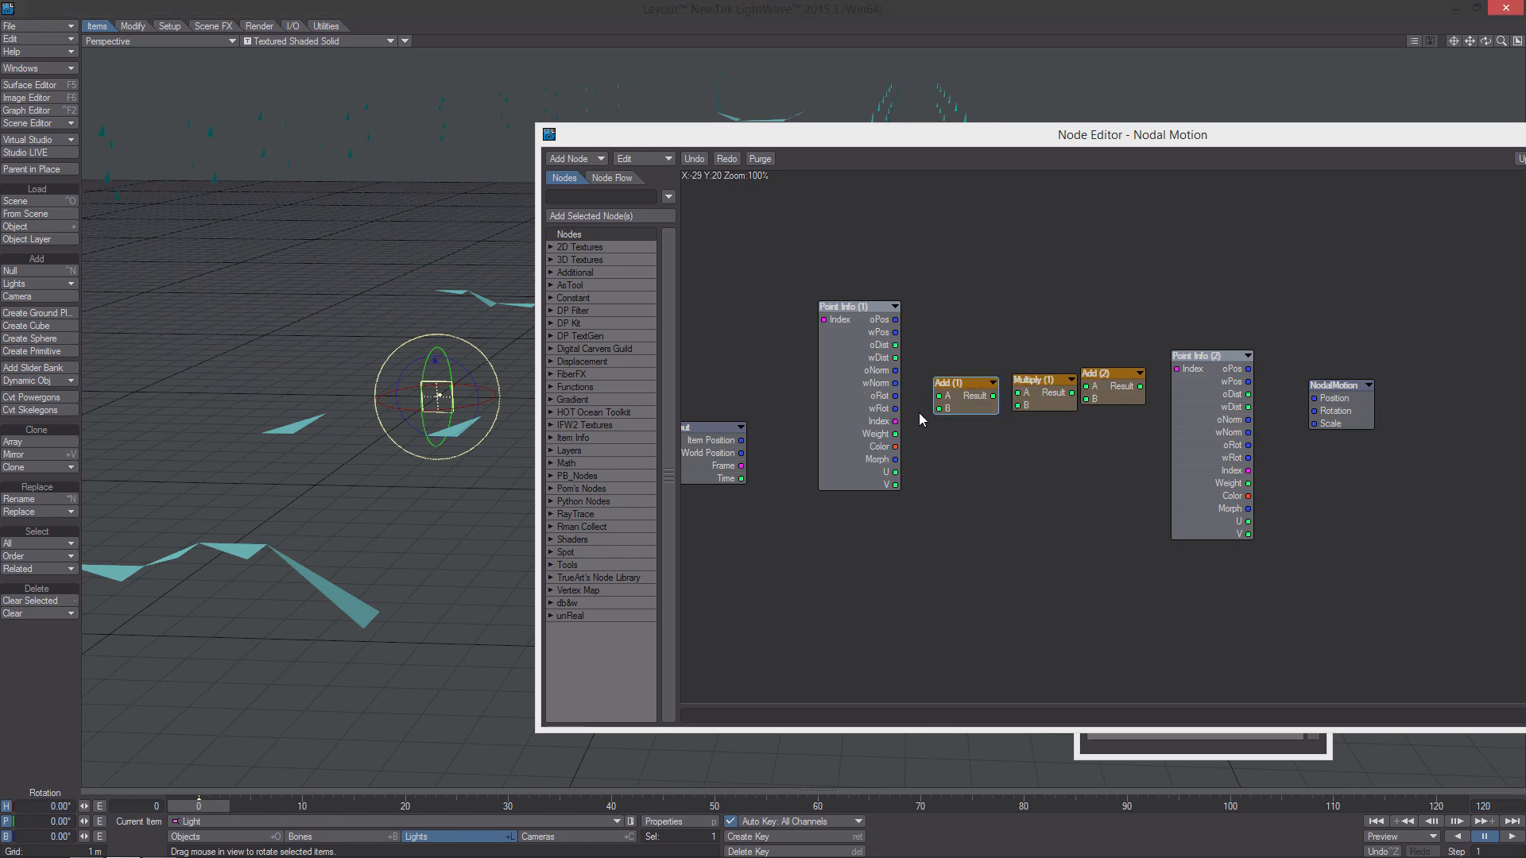
double_click(985, 393)
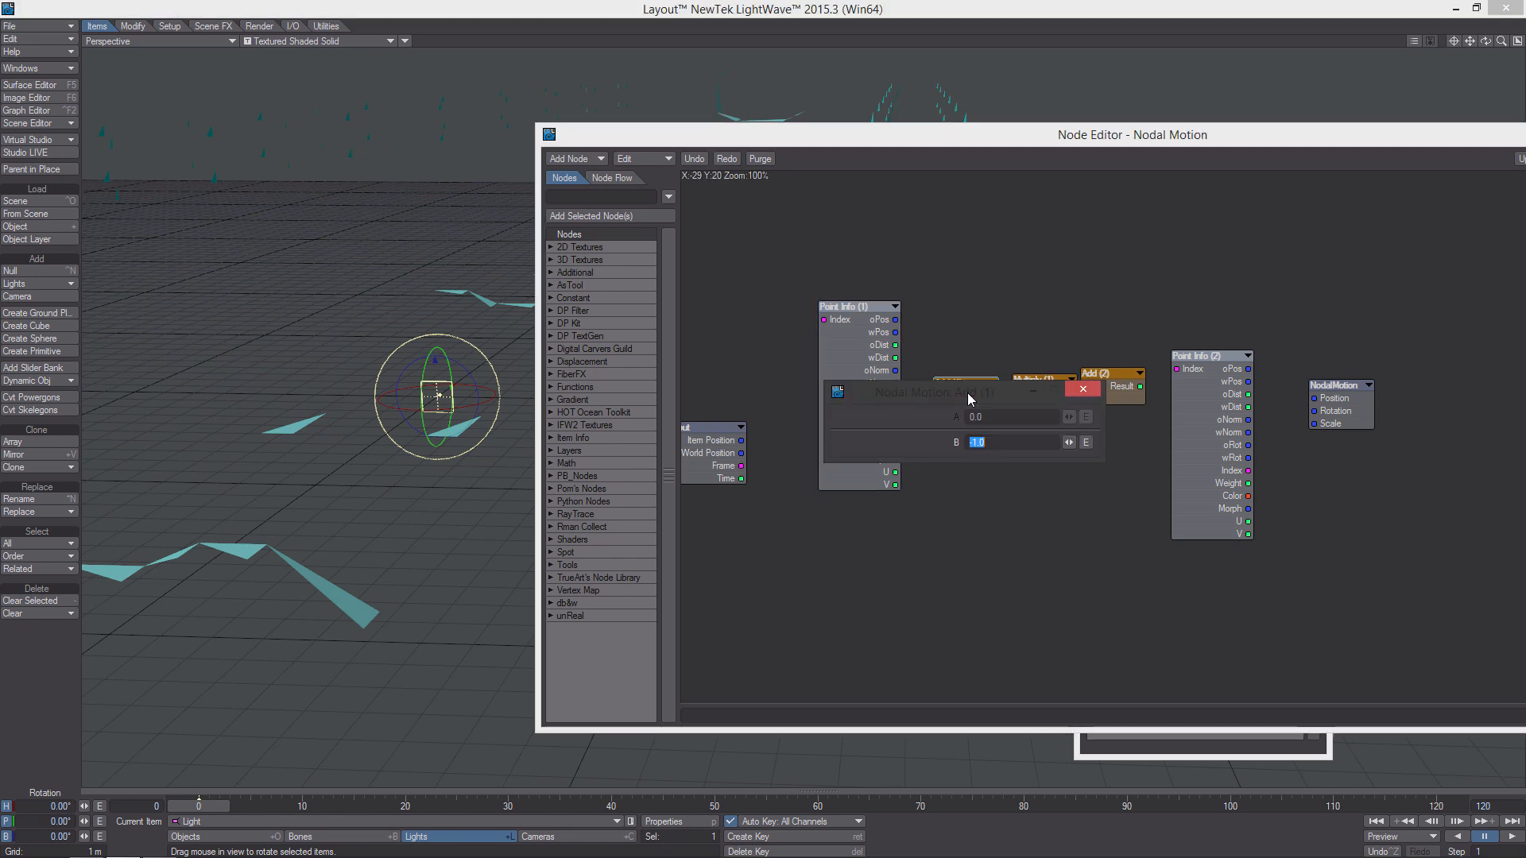
click(1084, 389)
Chain Add (1), Multiply (1) and Add (2) through their A inputs and enter B values for the last two.
double_click(1037, 386)
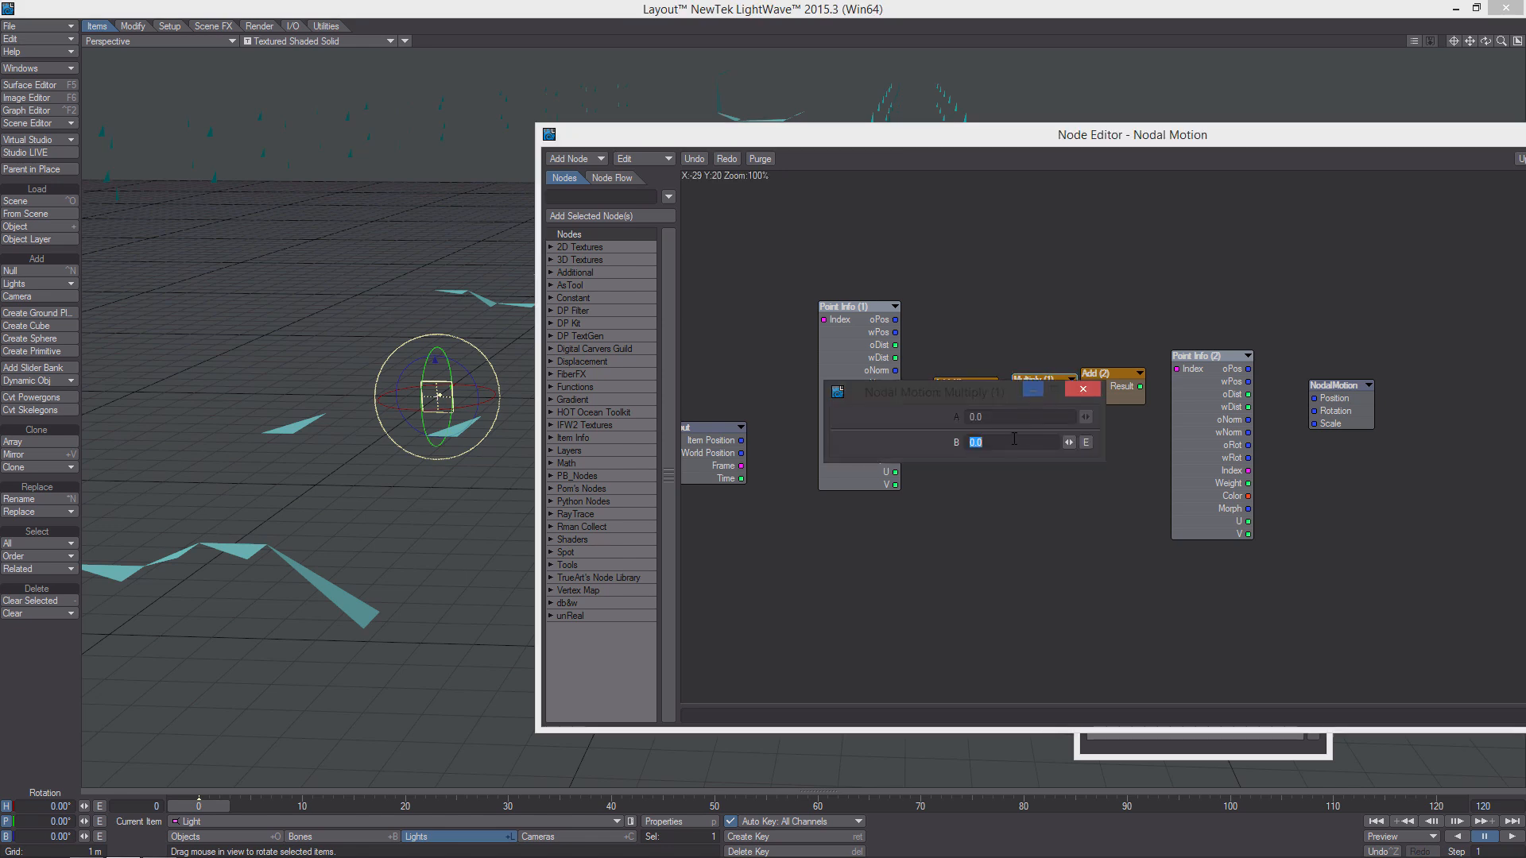
click(1086, 391)
drag(1100, 389, 1111, 397)
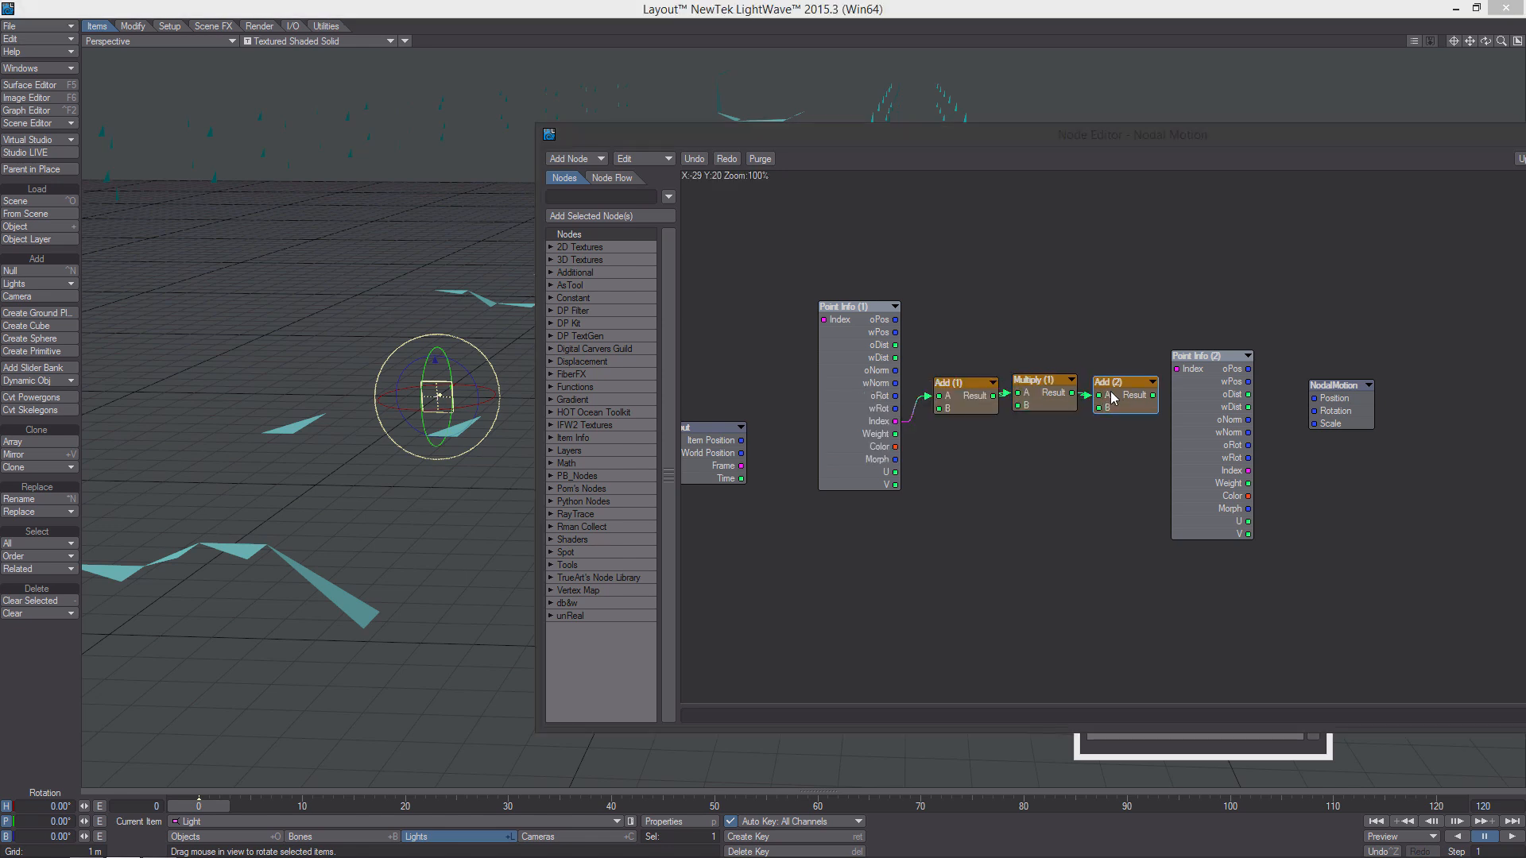
double_click(1112, 397)
click(1083, 389)
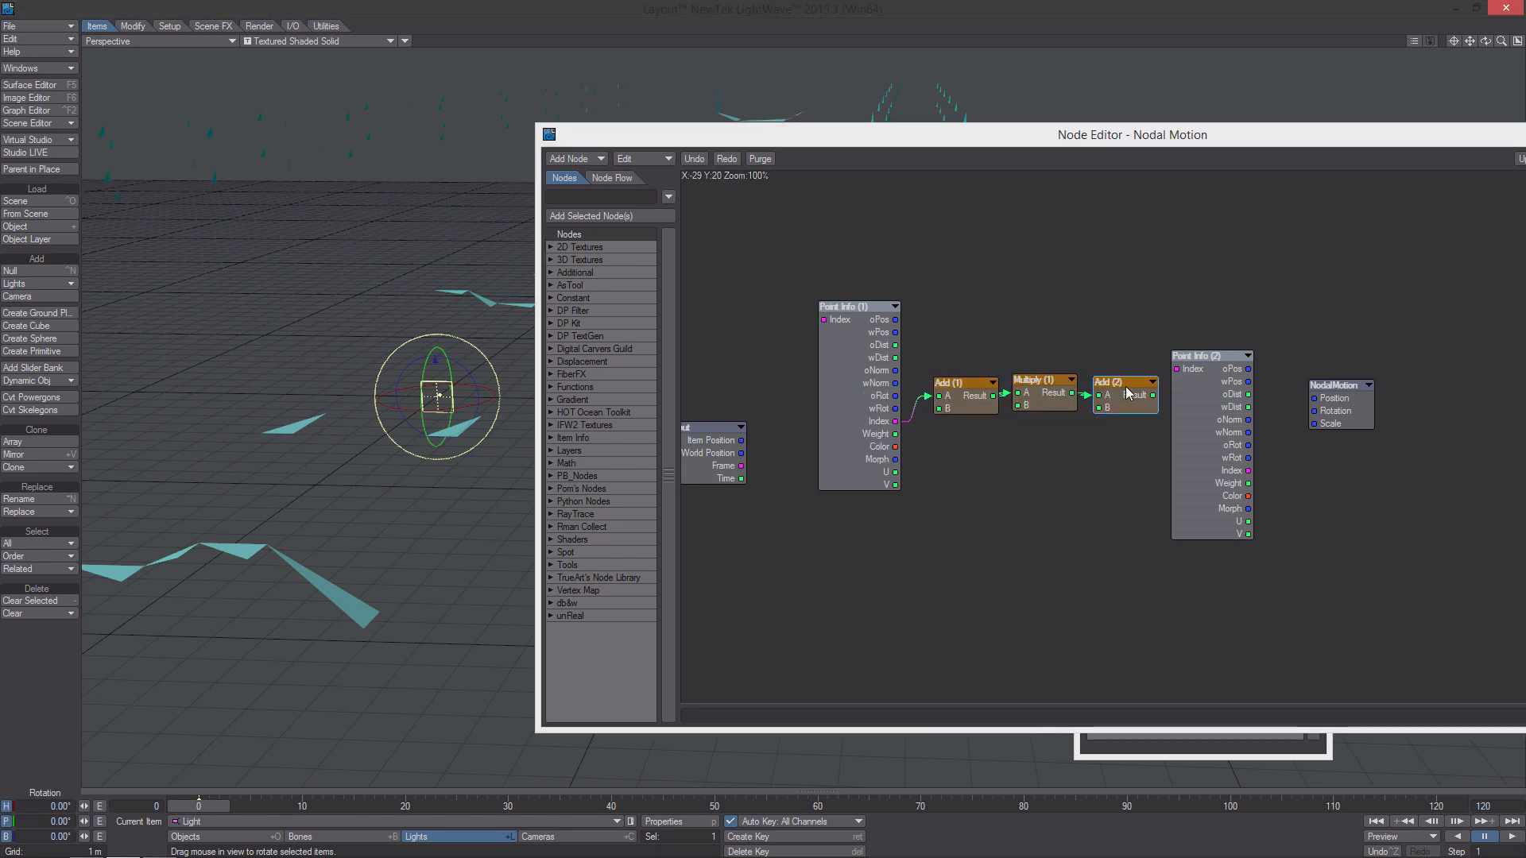
Connect Add (2)'s Result to the Index of Point Info (2) and space out the nodes around it.
drag(1152, 395, 1176, 368)
middle_drag(1196, 377, 1132, 359)
drag(1132, 360, 1151, 370)
drag(1256, 388, 1367, 383)
drag(1175, 402, 1217, 402)
drag(1060, 381, 1070, 380)
Duplicate the Add (2) and Point Info (2) pair, place the copies below and feed Add (3) from Add (2)'s Result.
drag(1262, 574, 1039, 360)
key(ctrl+c)
key(ctrl+v)
drag(1254, 392, 1220, 556)
drag(1102, 321, 1064, 527)
Duplicate the Add and Point Info pair once more, placing it below and feeding Add (4) from Add (3)'s Result.
middle_drag(1149, 543, 1105, 388)
key(ctrl+v)
drag(1262, 381, 1188, 599)
drag(1075, 372, 1025, 584)
middle_drag(1080, 451, 978, 472)
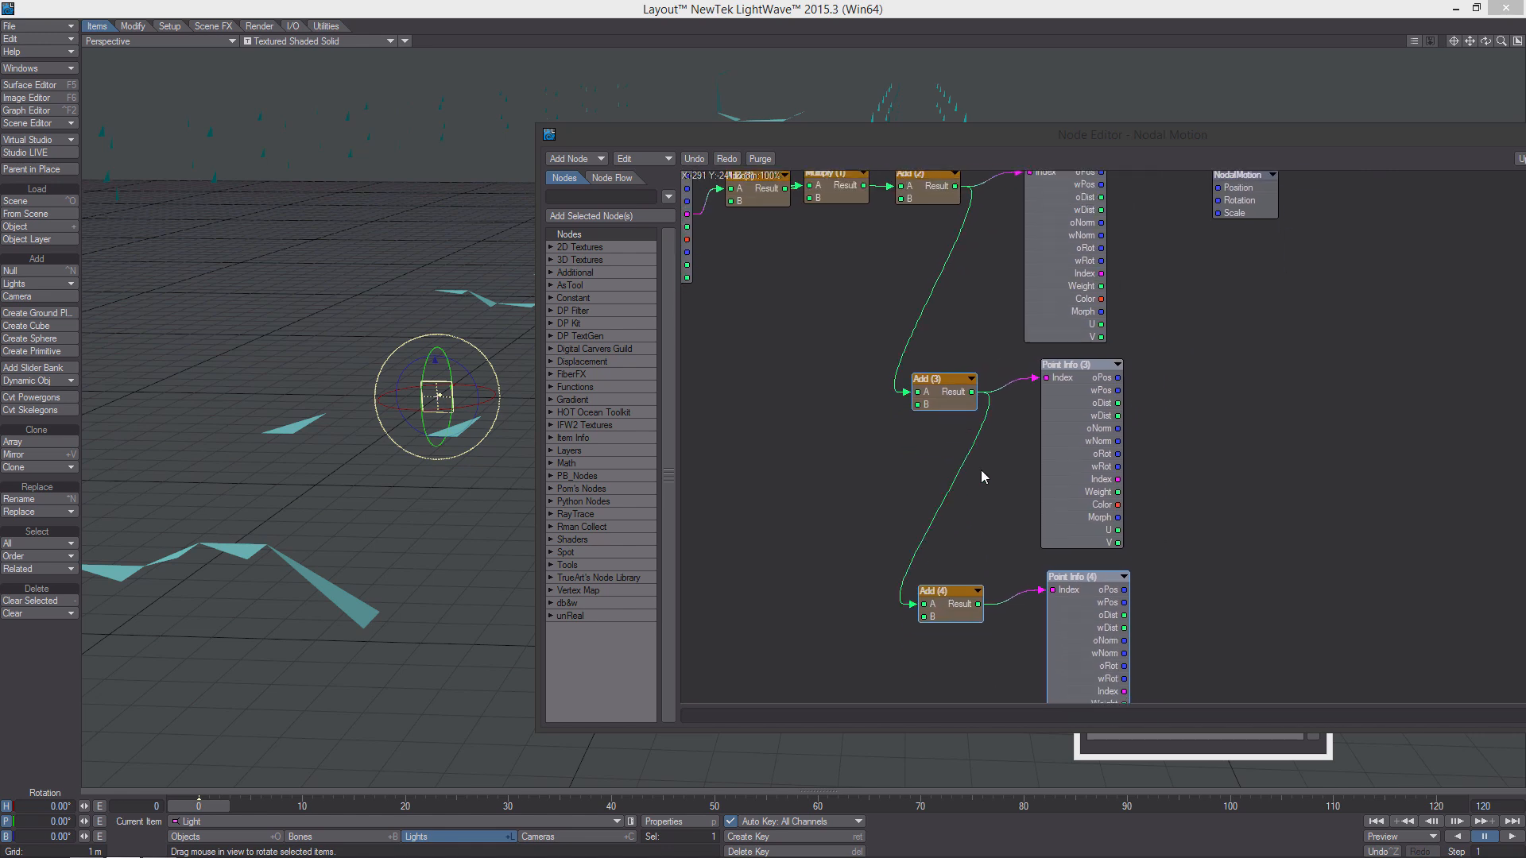
Check the object and indexation settings of the duplicated Point Info (3) and (4) nodes.
double_click(1066, 422)
click(1071, 617)
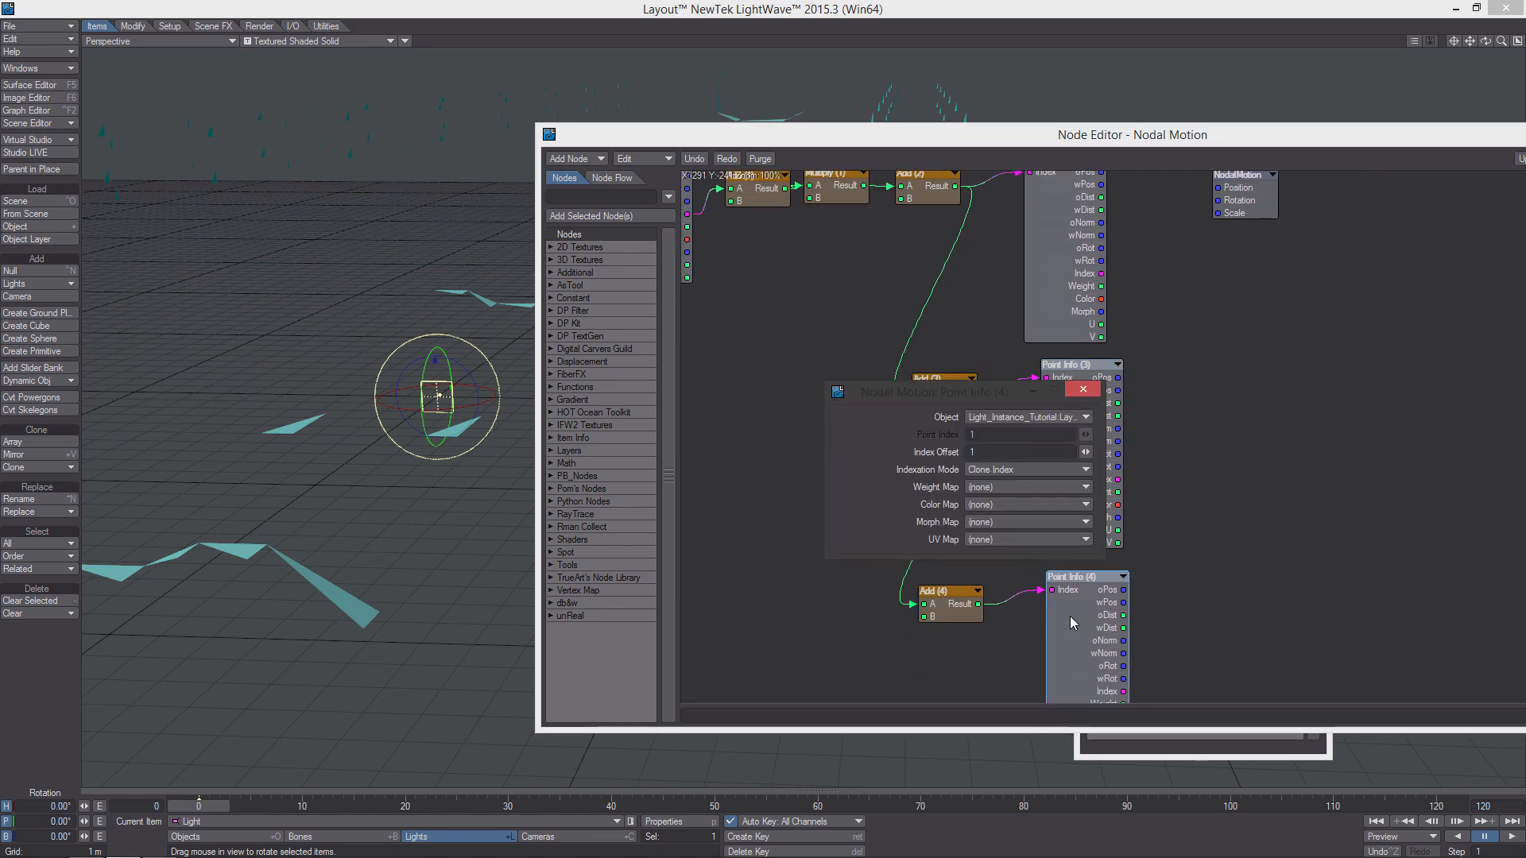
click(1084, 391)
Move the NodalMotion node clear of the others and connect Point Info (2)'s oPos to its Position input.
middle_drag(1191, 389, 1097, 567)
drag(1144, 370, 1449, 454)
middle_drag(1036, 435, 1126, 396)
drag(1072, 376, 1130, 357)
middle_drag(1131, 362, 1072, 383)
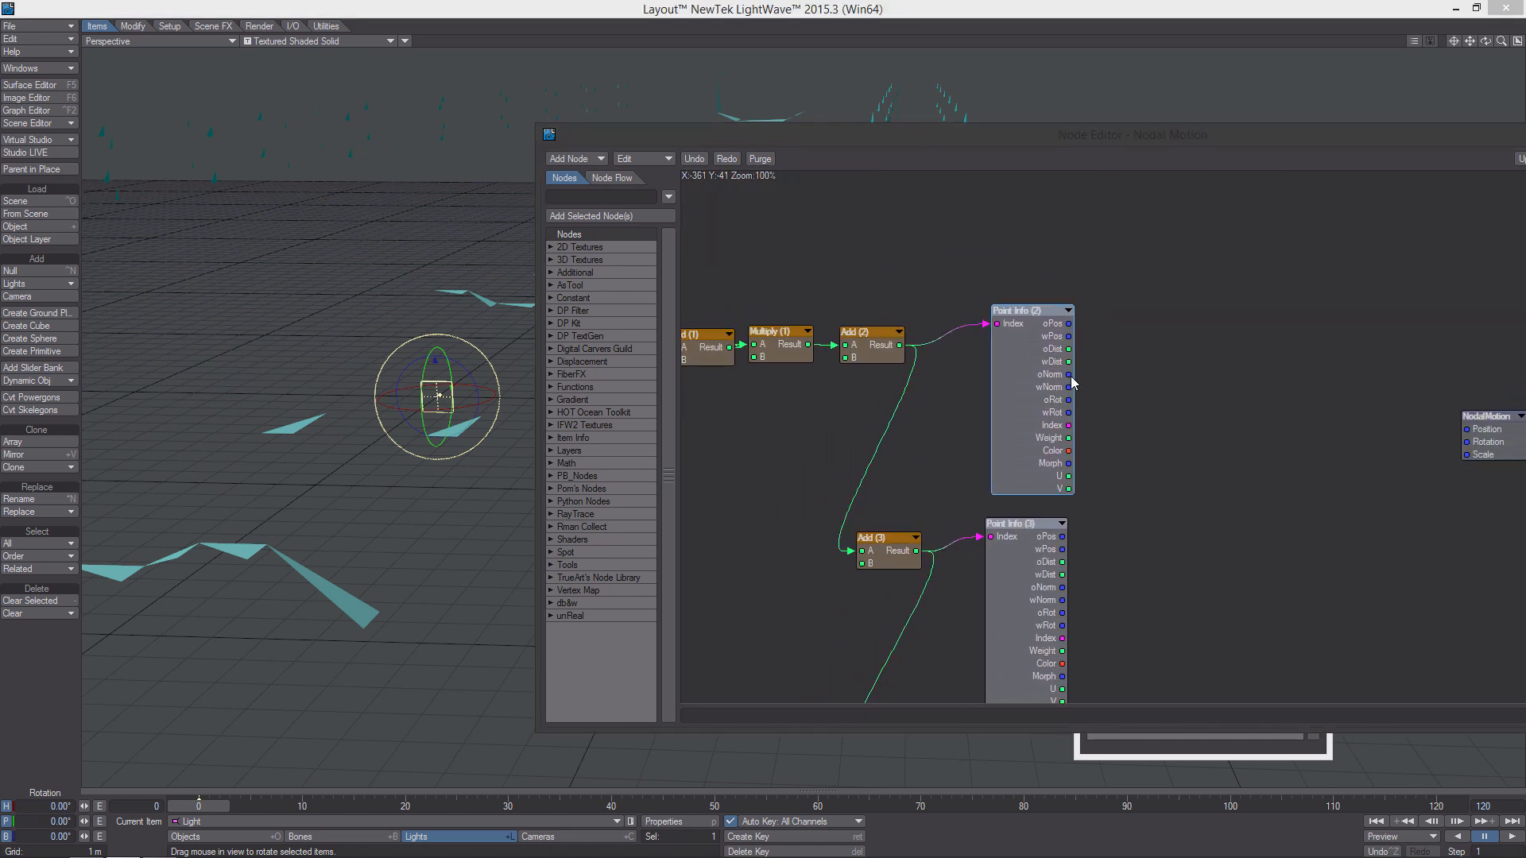
drag(1070, 331, 1467, 429)
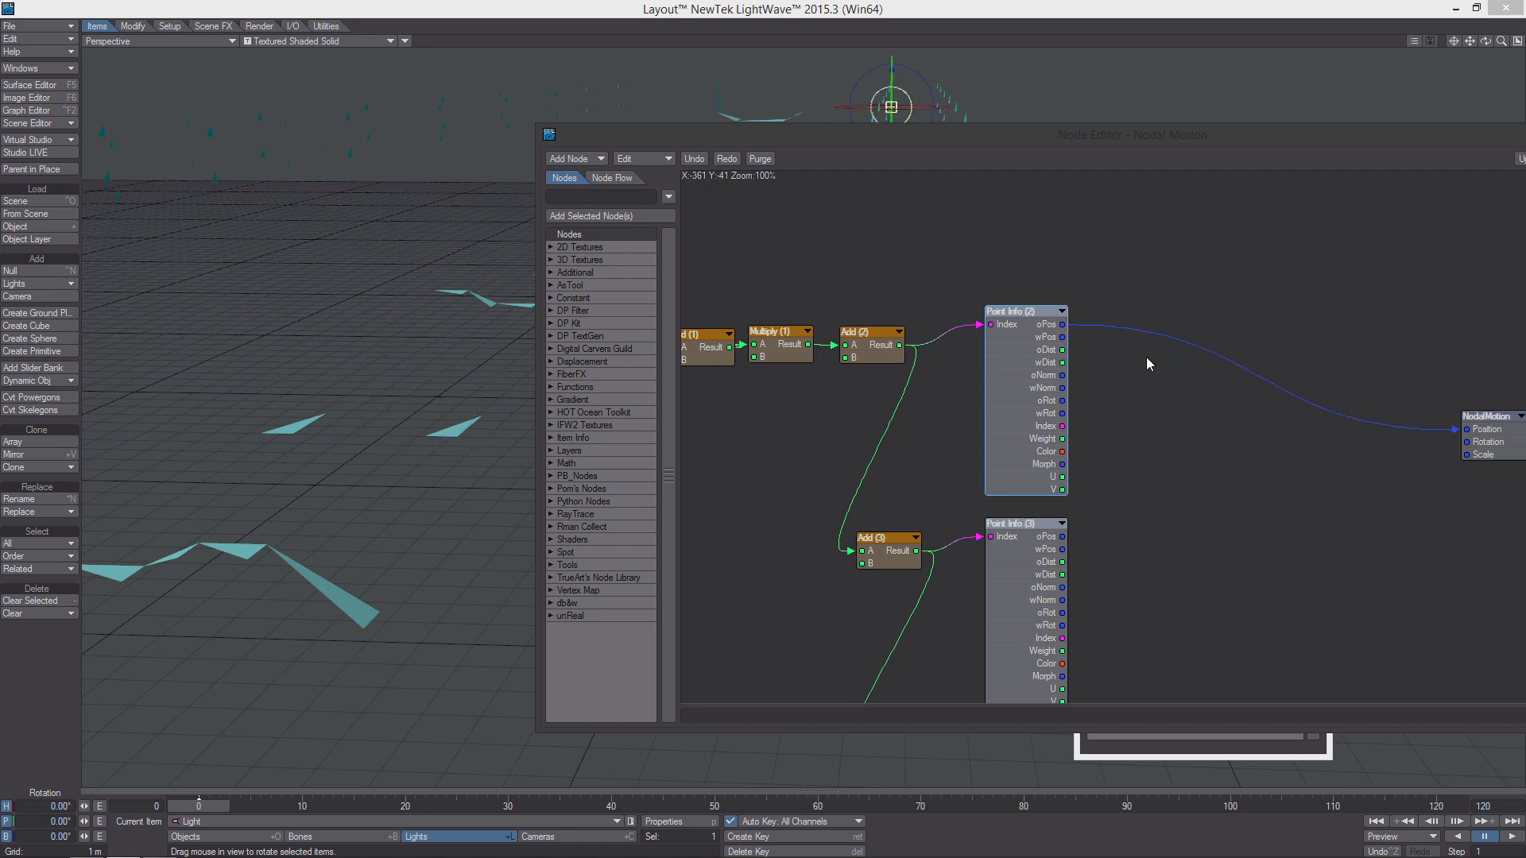
Center the view on the light, move the node editor aside and set the viewport shading to Textured Shaded Solid Wireframe.
click(1454, 41)
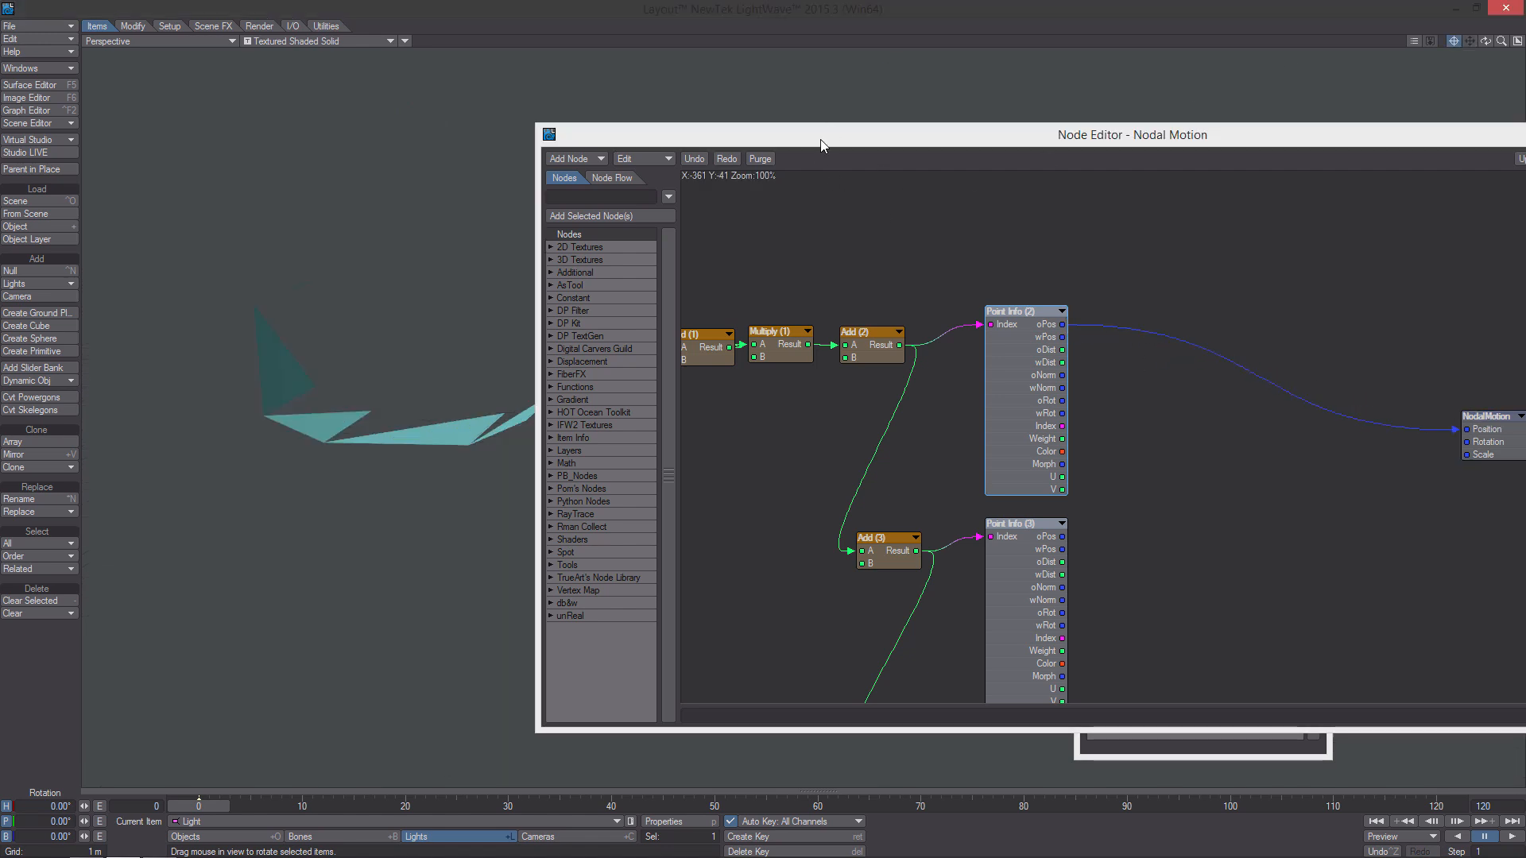
drag(822, 141, 1283, 198)
scroll(775, 368, up, 3)
mouse_move(775, 367)
alt+mouse_down()
mouse_move(680, 368)
mouse_move(736, 367)
alt+mouse_up()
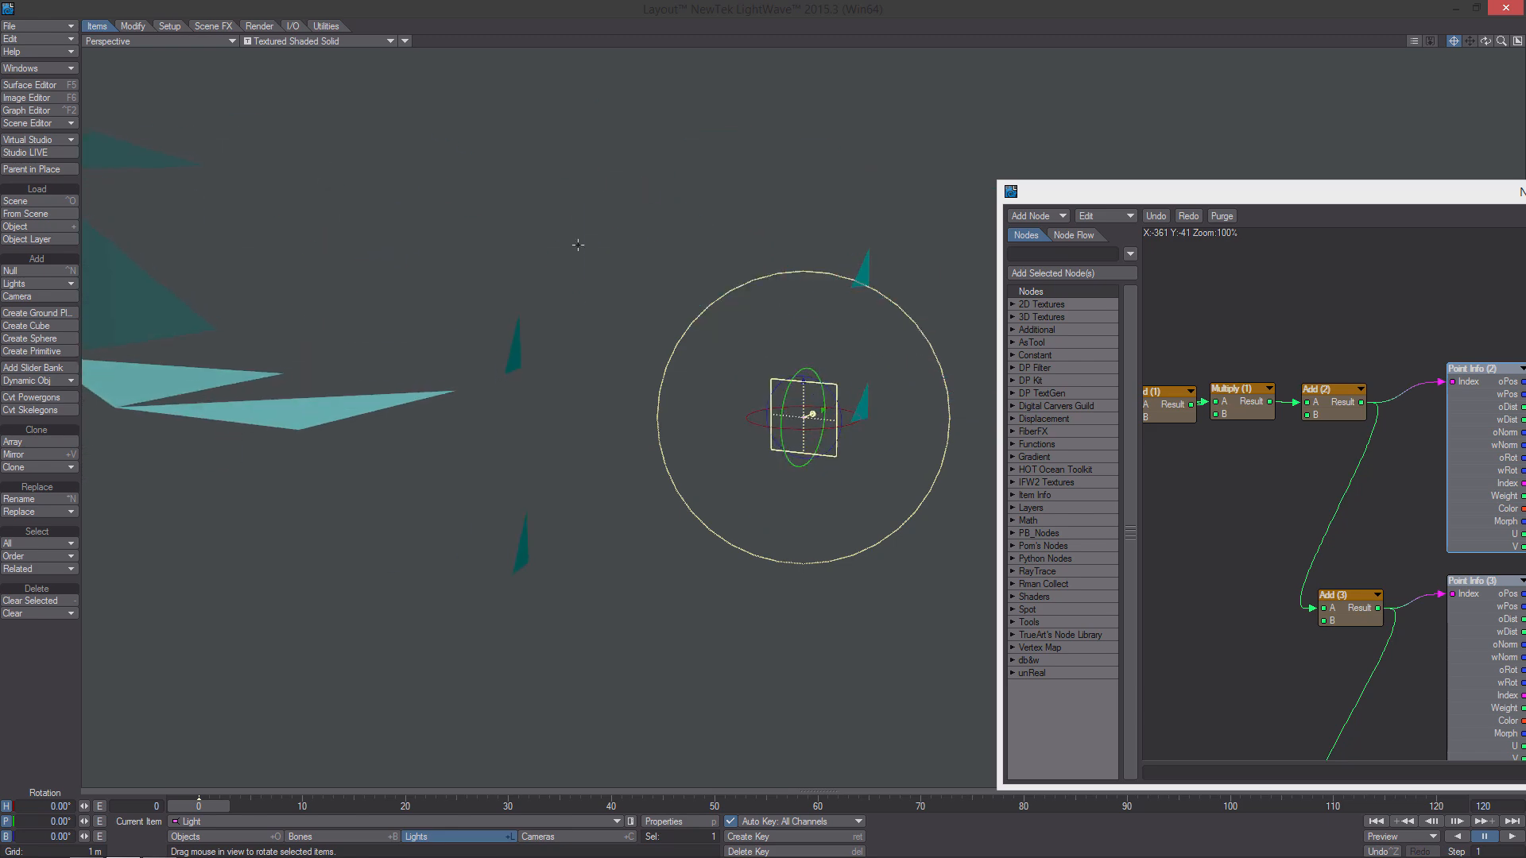
click(348, 42)
click(362, 92)
mouse_move(493, 255)
alt+mouse_down()
mouse_move(231, 255)
mouse_move(624, 252)
mouse_move(548, 266)
mouse_move(584, 298)
mouse_move(635, 306)
mouse_move(795, 294)
mouse_move(844, 344)
mouse_move(663, 391)
mouse_move(700, 362)
mouse_move(548, 311)
alt+mouse_up()
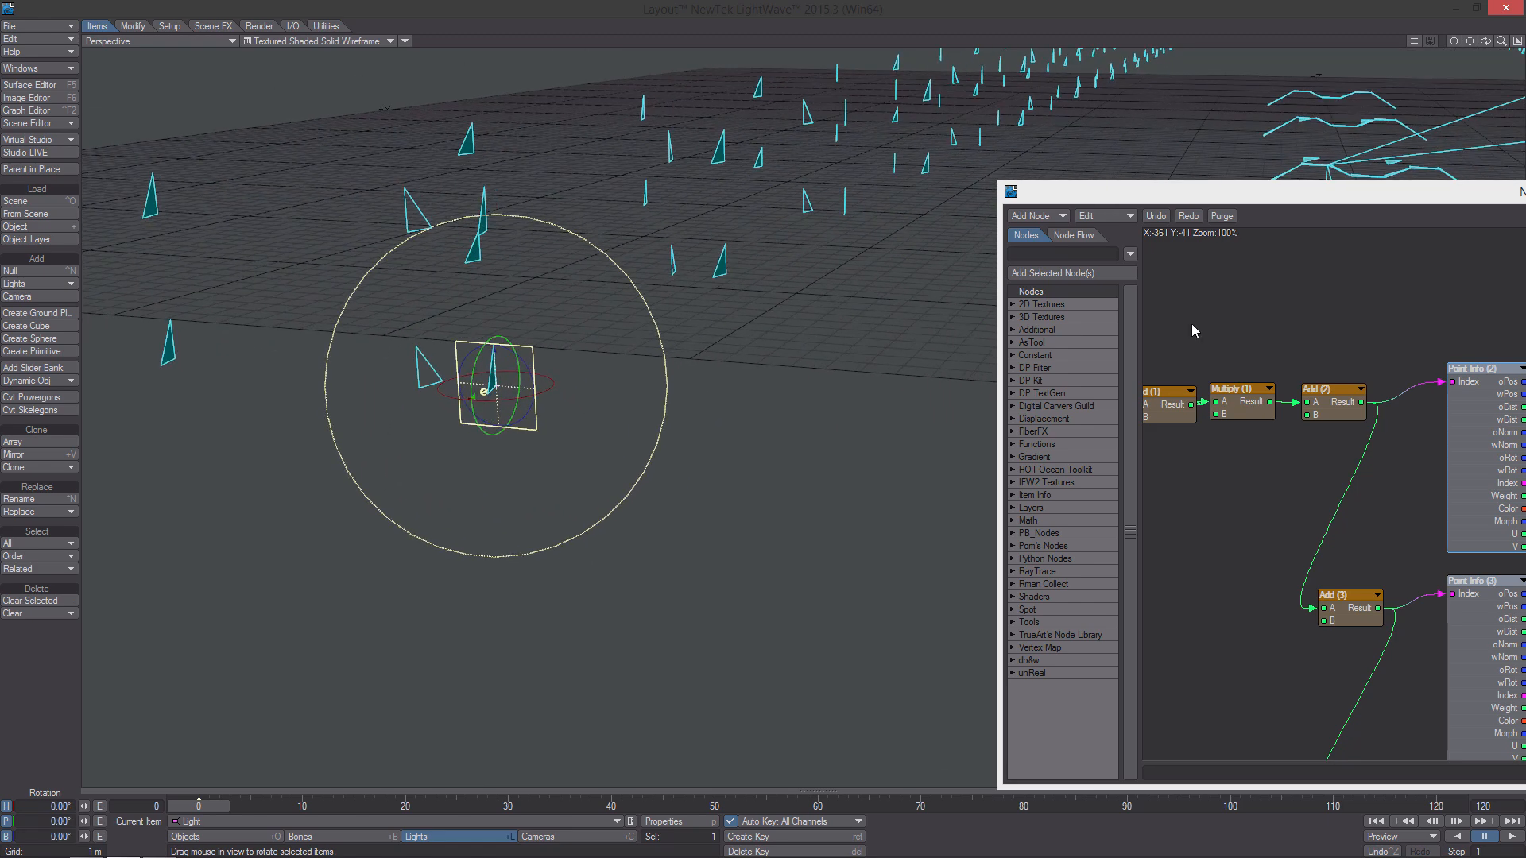
Reposition the node editor and move the NodalMotion node farther from the Point Info nodes to make room.
drag(1222, 208, 920, 129)
alt+drag(1268, 478, 1045, 461)
drag(1376, 362, 1456, 308)
alt+drag(1214, 385, 1188, 398)
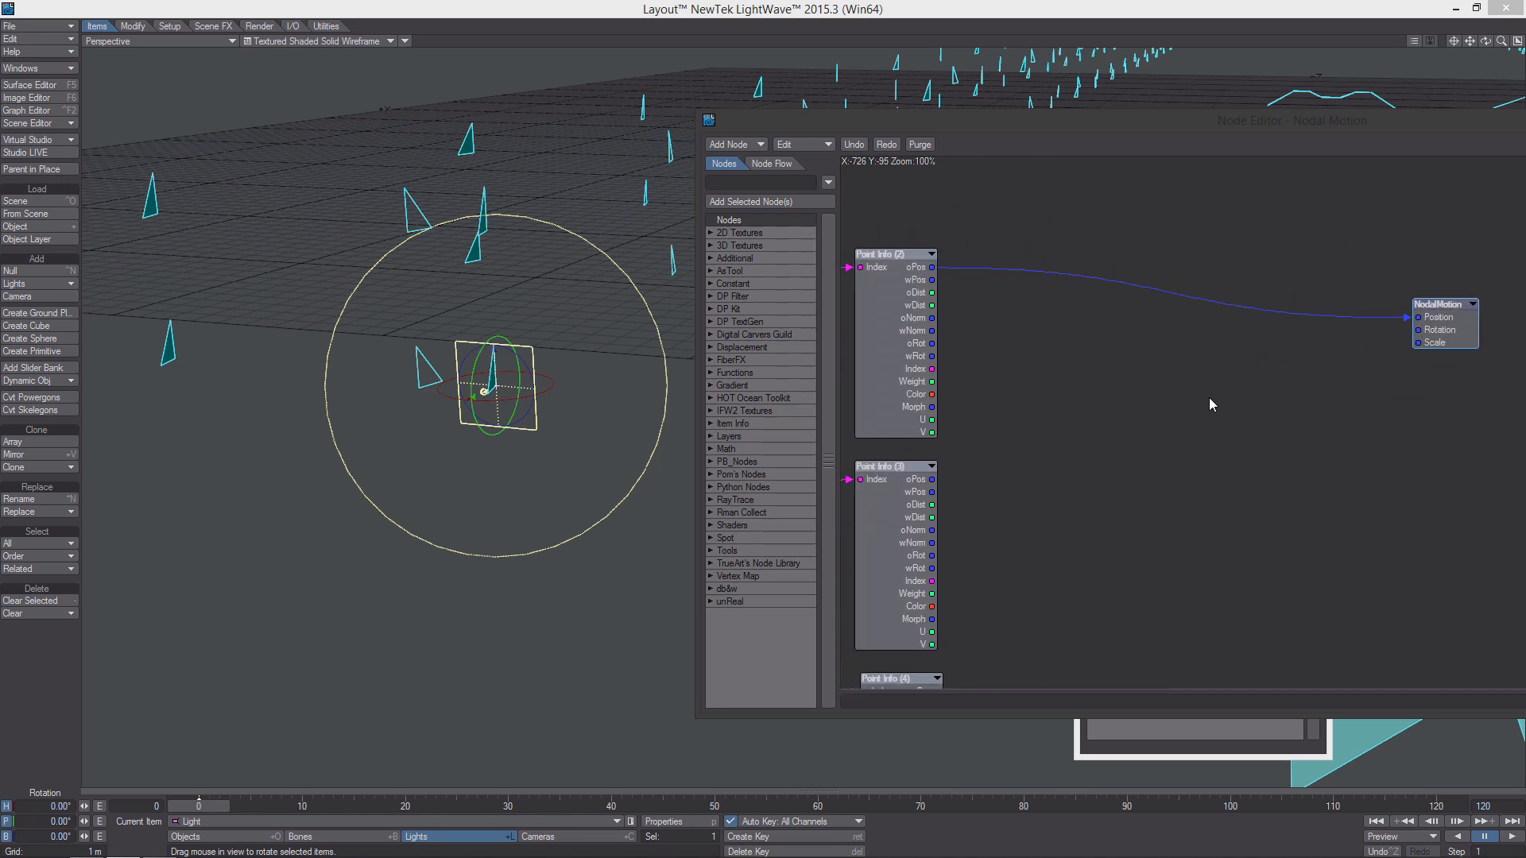
Add a vector Subtract node beside the Point Info nodes and place a duplicate of it below.
right_click(1202, 397)
mouse_move(1211, 598)
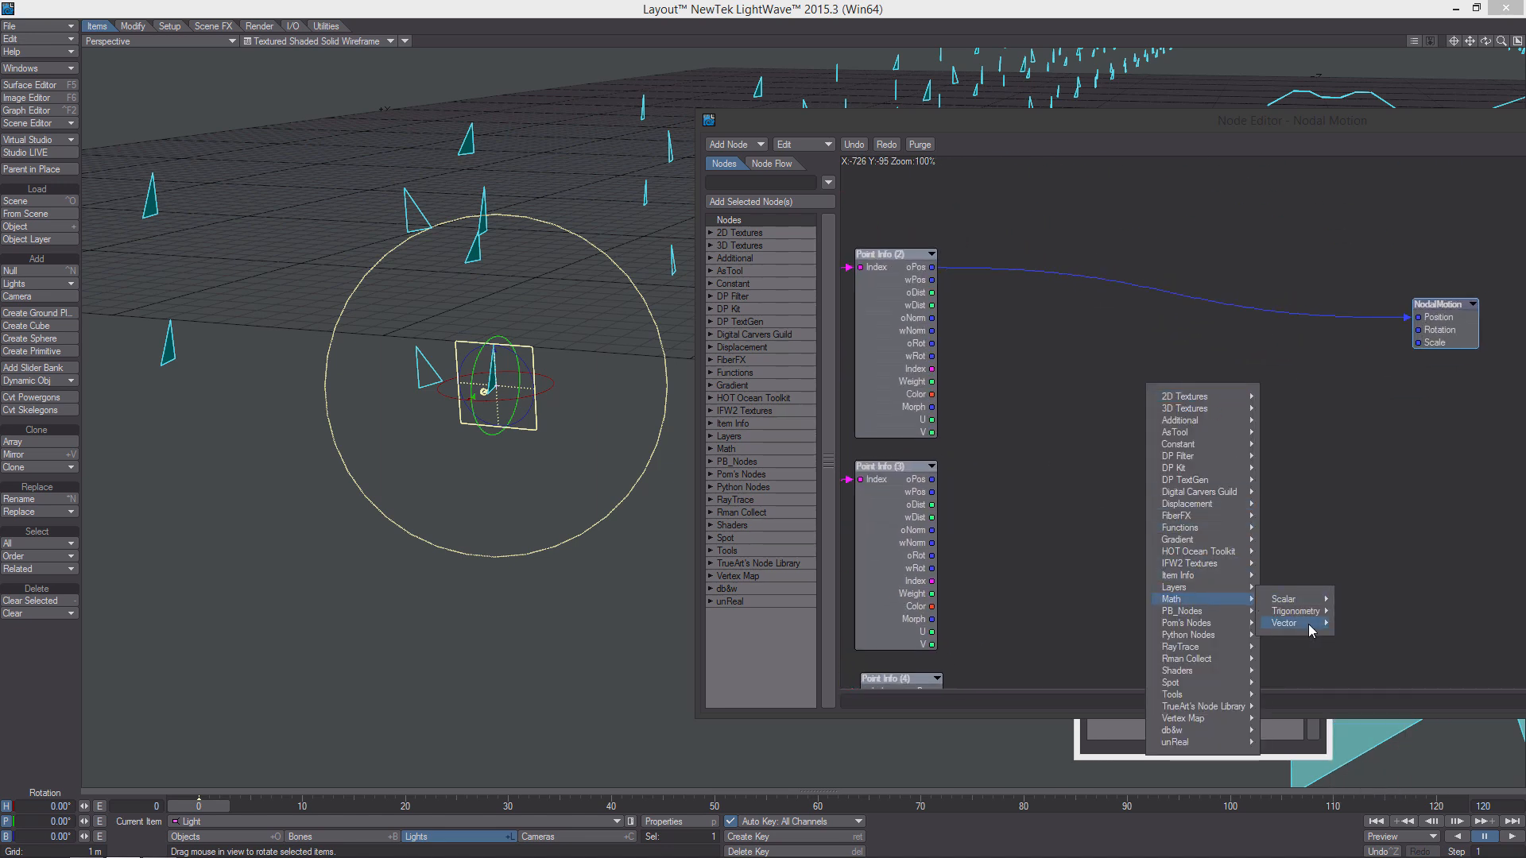
mouse_move(1283, 623)
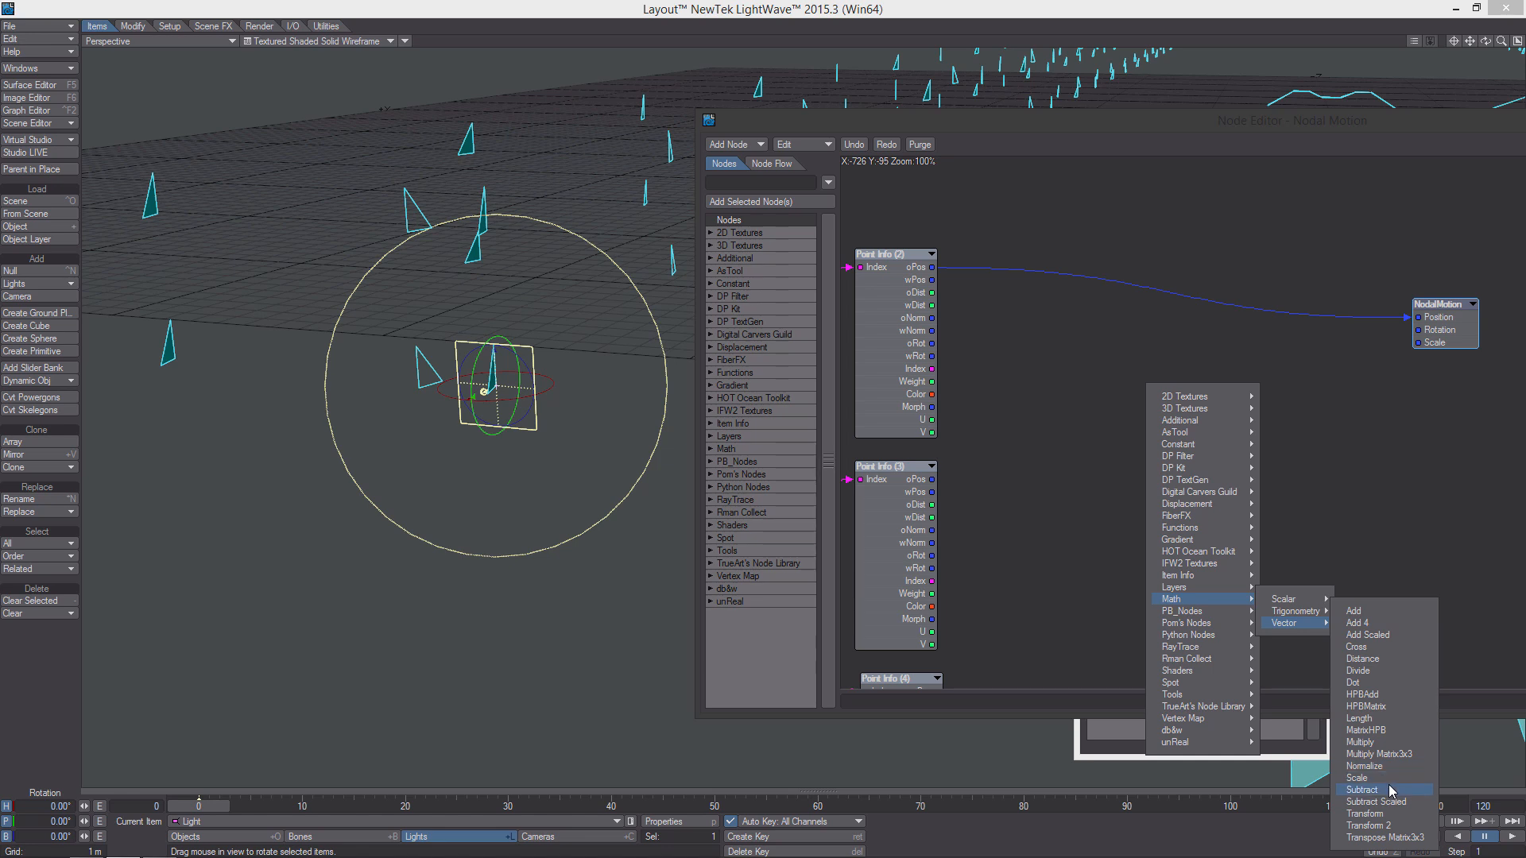
click(1361, 790)
drag(1359, 425, 1161, 376)
key(ctrl+c)
key(ctrl+v)
drag(1345, 419, 1080, 633)
Feed the oPos of Point Info (2) and (3) into Subtract (1), and of Point Info (2) and (4) into Subtract (2).
alt+drag(992, 344, 1025, 268)
drag(966, 191, 1169, 299)
drag(965, 403, 1170, 312)
drag(966, 191, 1102, 560)
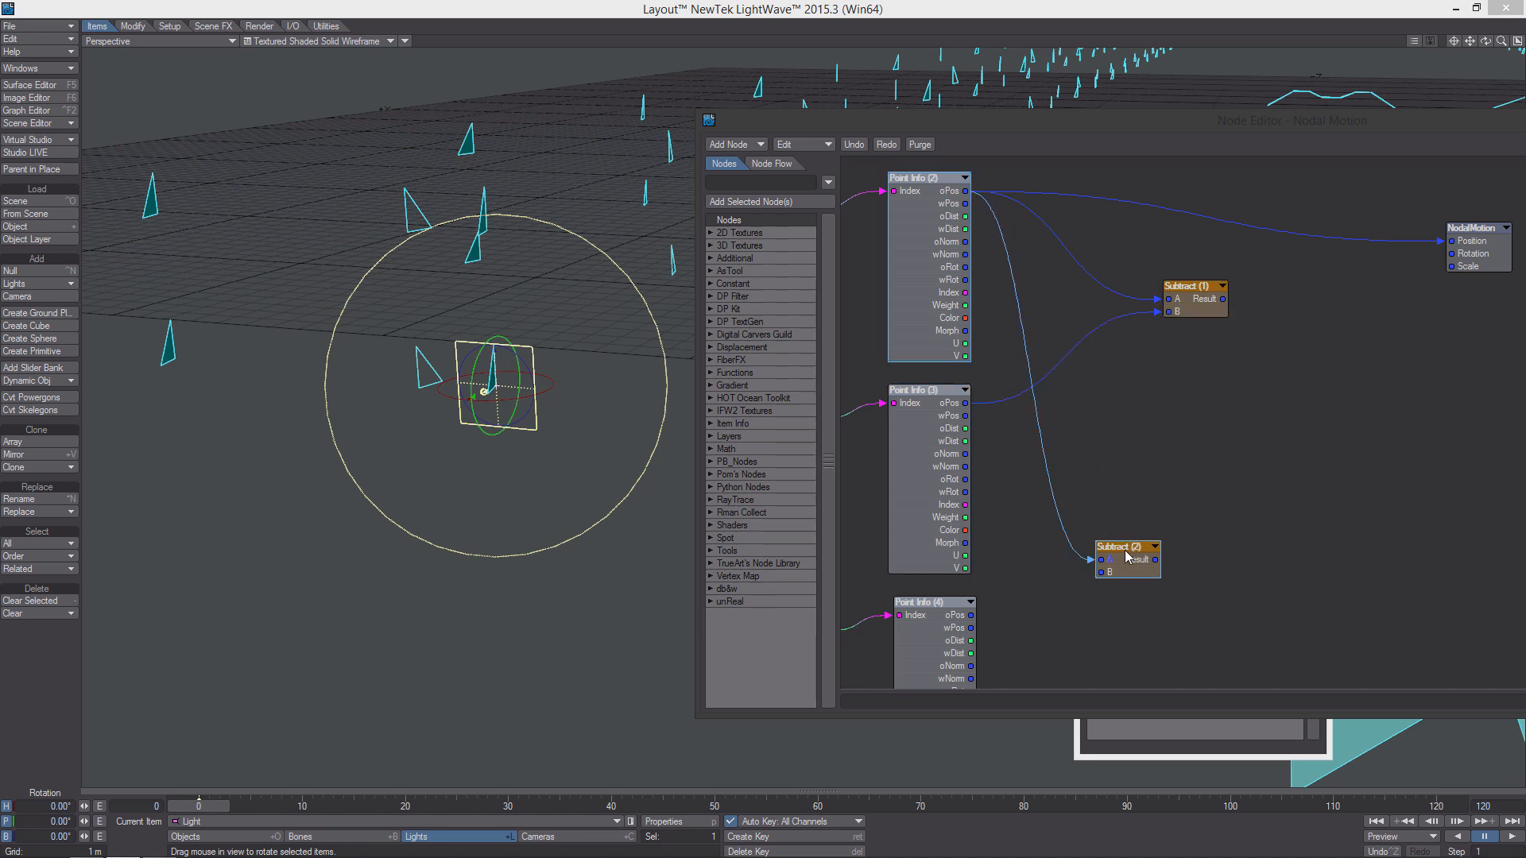
drag(970, 615, 1104, 573)
middle_drag(1124, 570, 1035, 579)
drag(1040, 568, 1118, 533)
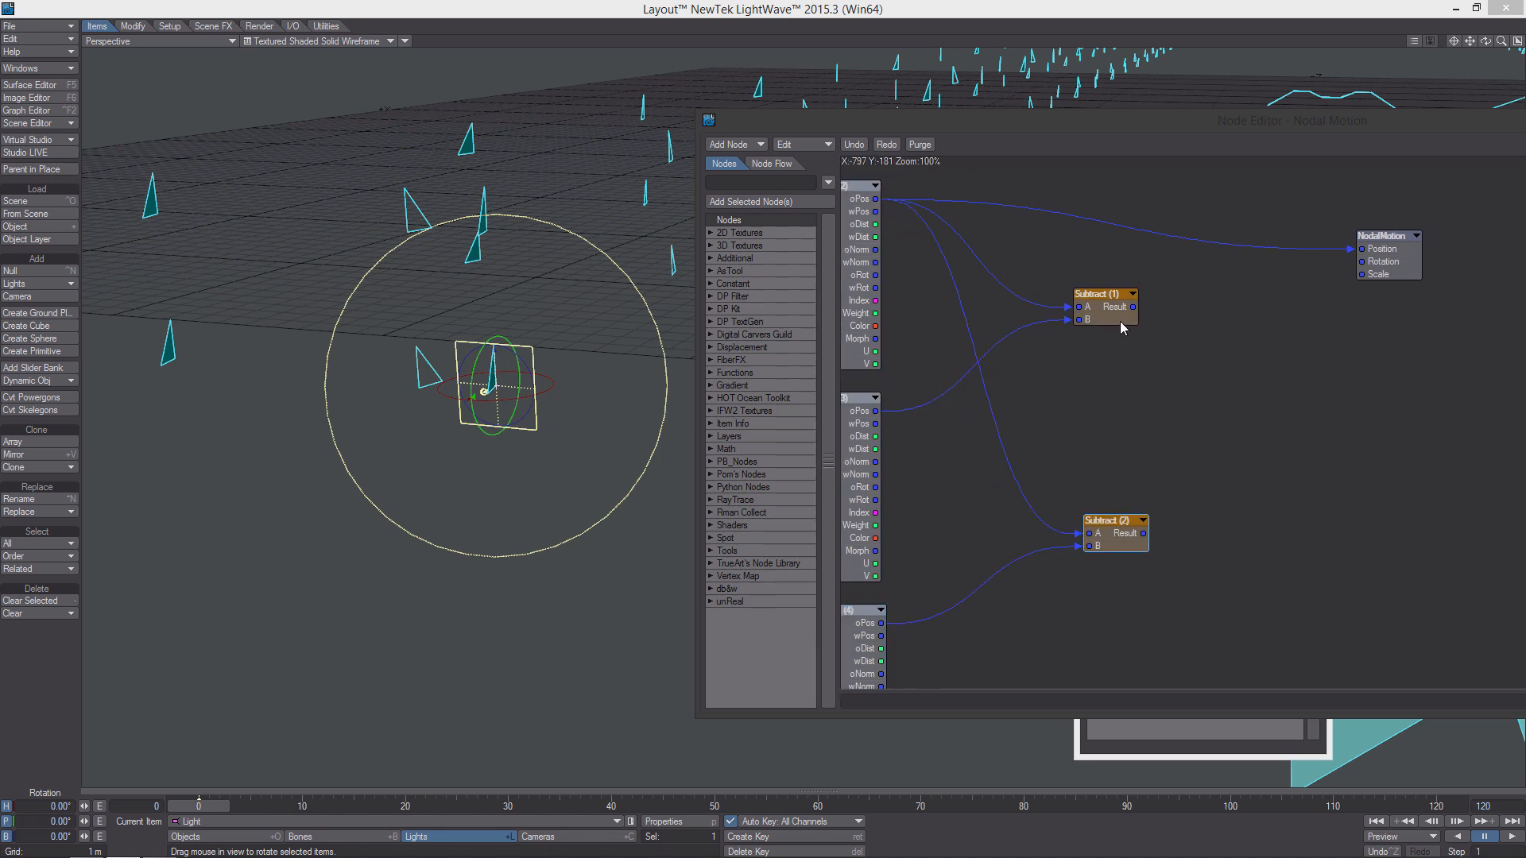
Add a vector Cross node and place it between and beyond the two Subtract nodes.
right_click(1200, 378)
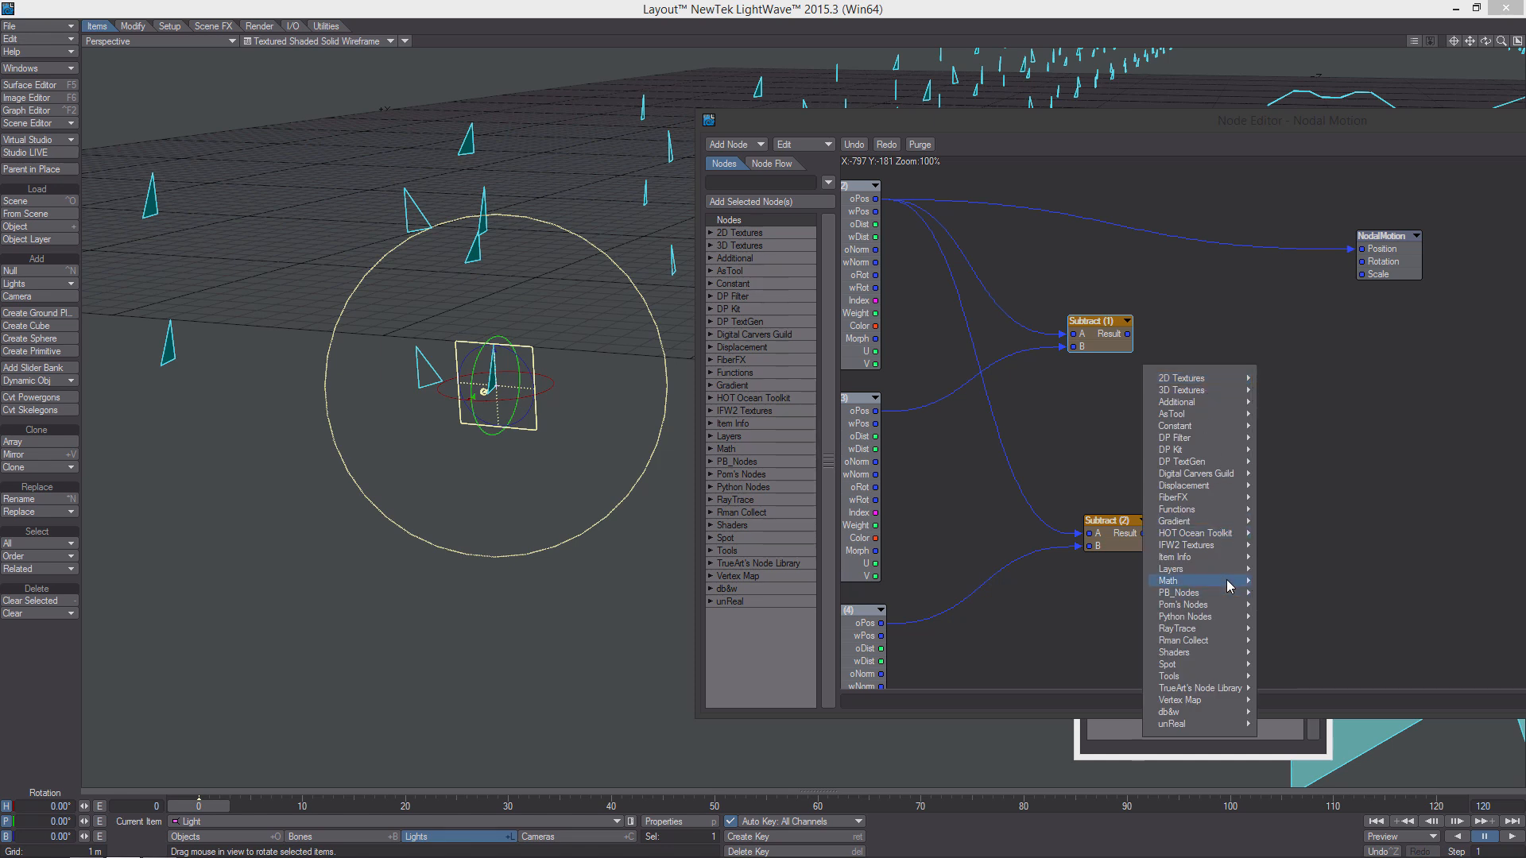
mouse_move(1168, 581)
mouse_move(1291, 608)
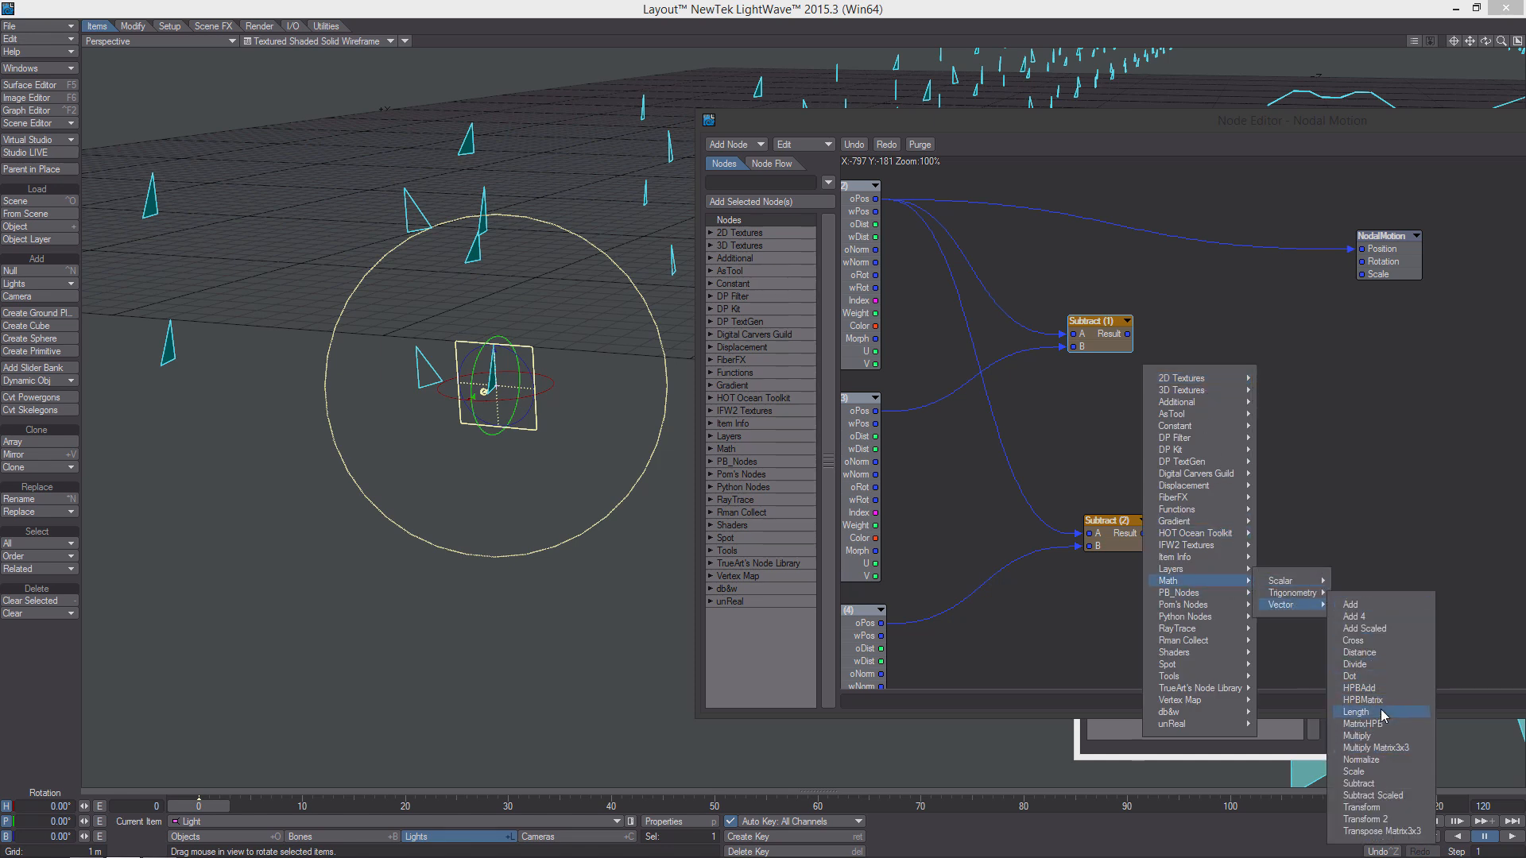
click(1387, 641)
drag(1359, 413, 1231, 428)
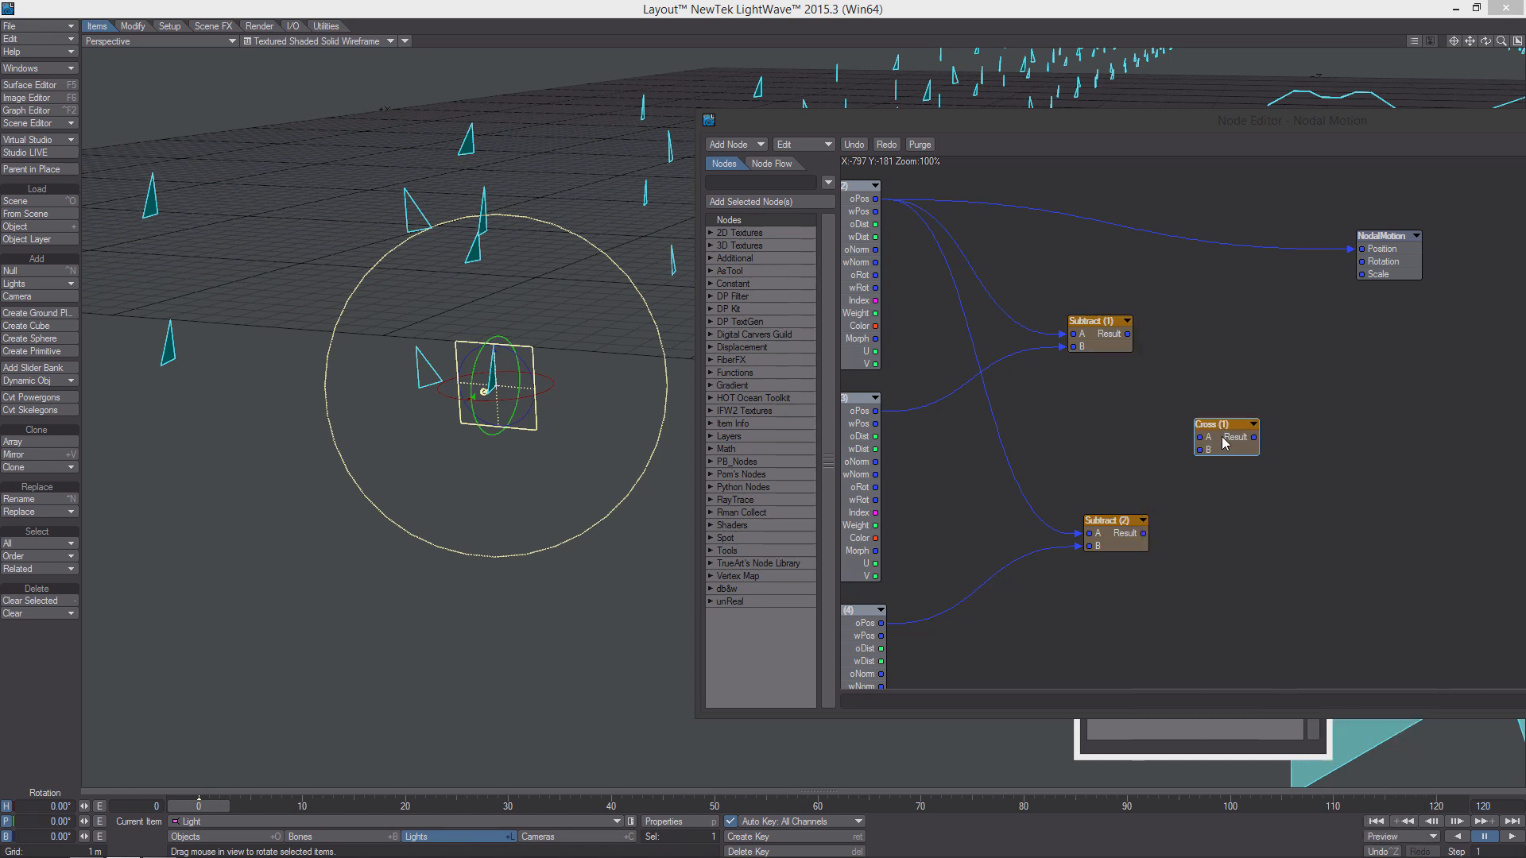
Add a vector MatrixHPB node and place it beside Cross (1).
right_click(1129, 410)
mouse_move(1148, 614)
mouse_move(1232, 642)
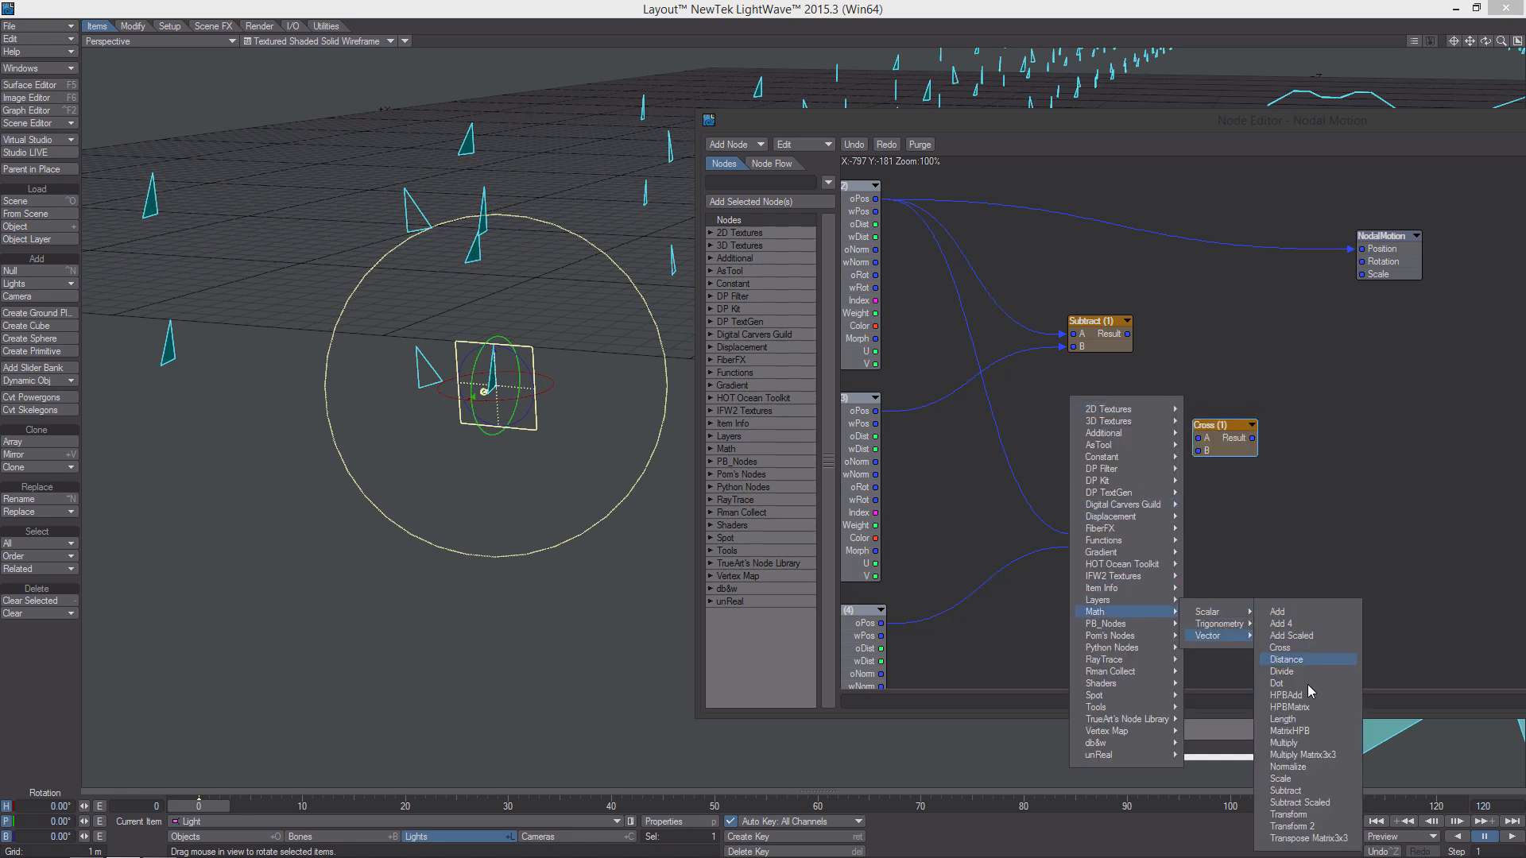
click(1312, 725)
middle_drag(1314, 504, 1263, 538)
drag(1273, 470, 1264, 503)
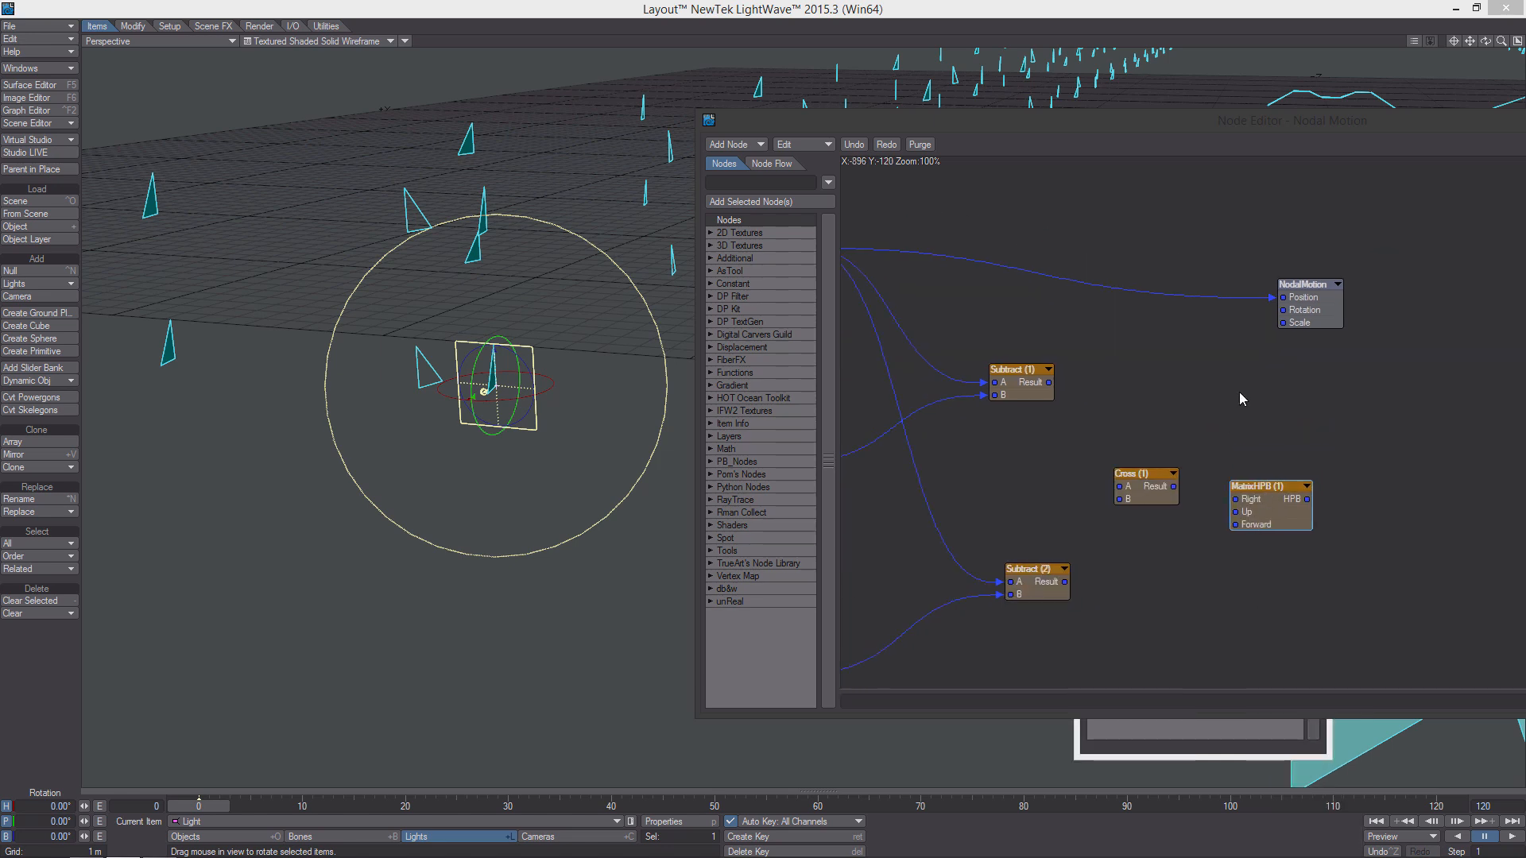
Connect the Subtract (1) Result to input A of Cross (1) and the Subtract (2) Result to input B.
middle_drag(1243, 399, 1325, 383)
drag(1005, 123, 861, 99)
middle_drag(1042, 304, 1098, 308)
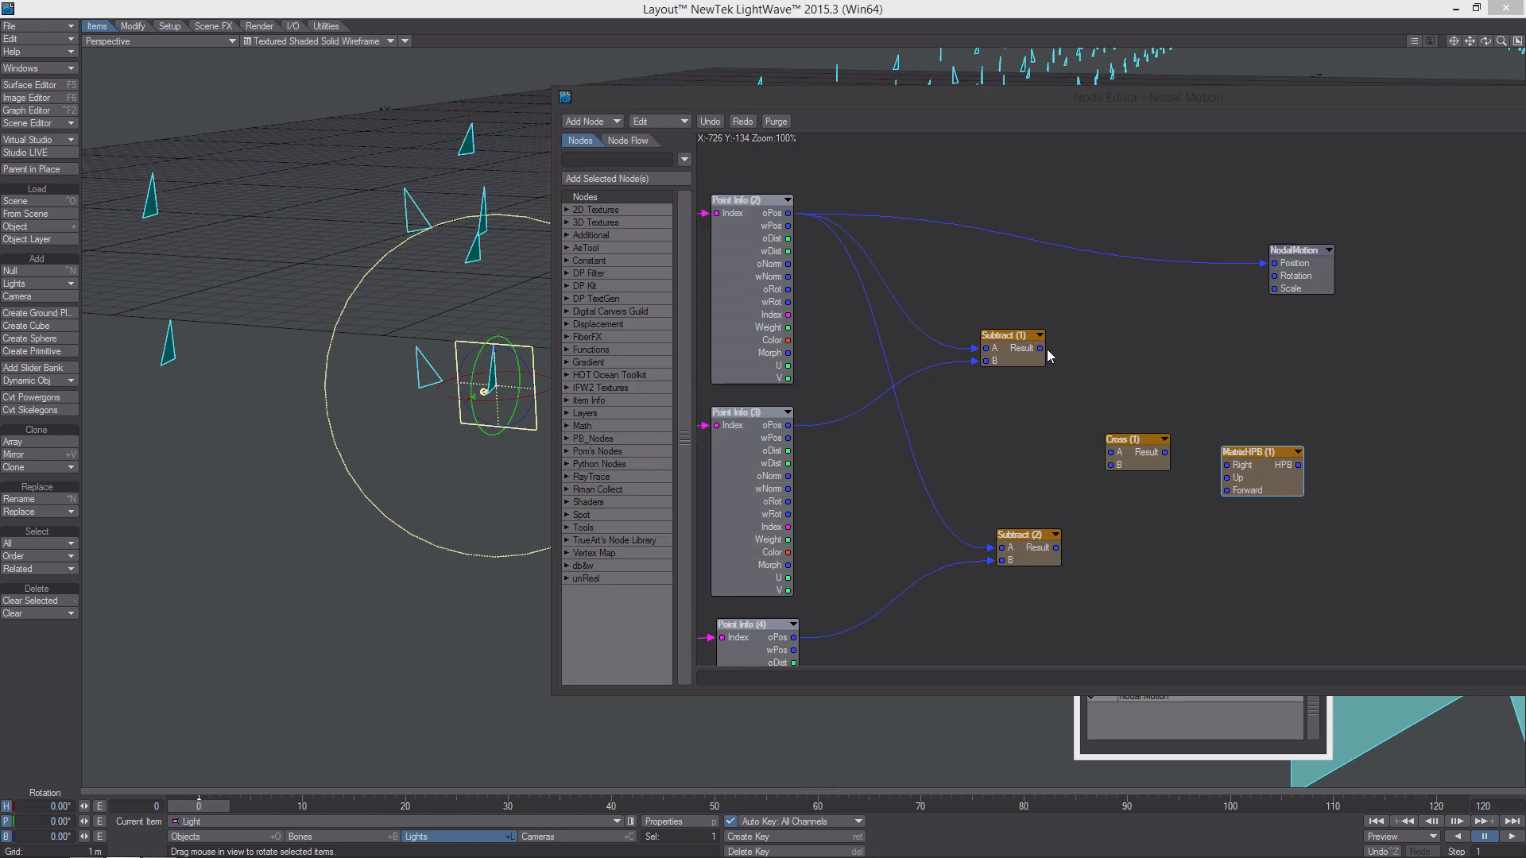
drag(1040, 348, 1110, 452)
middle_drag(1133, 467, 1268, 479)
middle_drag(899, 435, 724, 469)
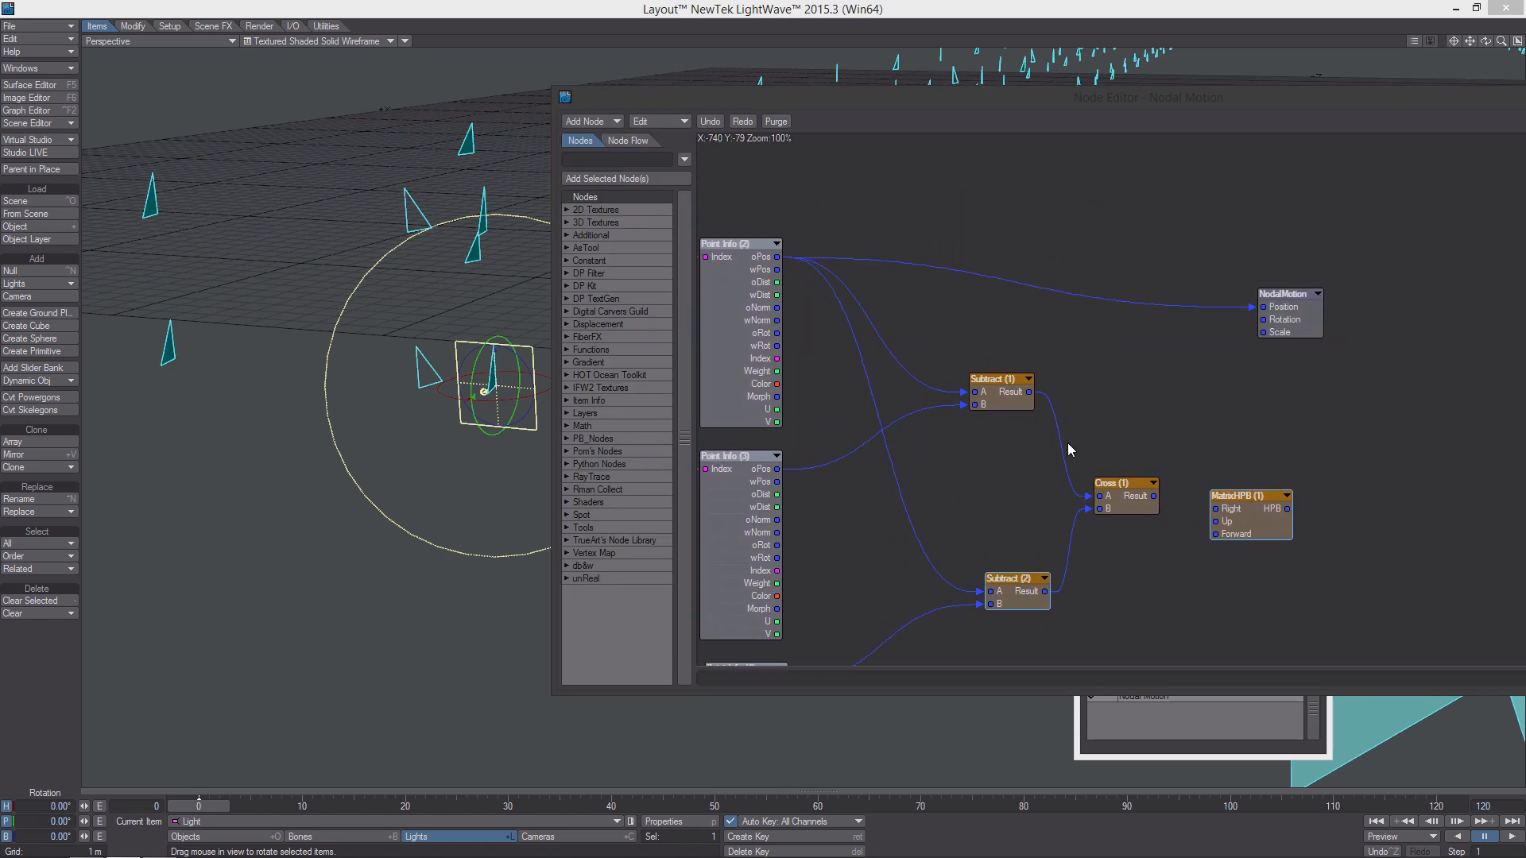
Feed Cross (1) into MatrixHPB's Forward, Subtract (1) into Up and Subtract (2) into Right, and connect HPB to NodalMotion's Rotation.
middle_drag(1149, 497, 1126, 501)
drag(1129, 501, 1198, 523)
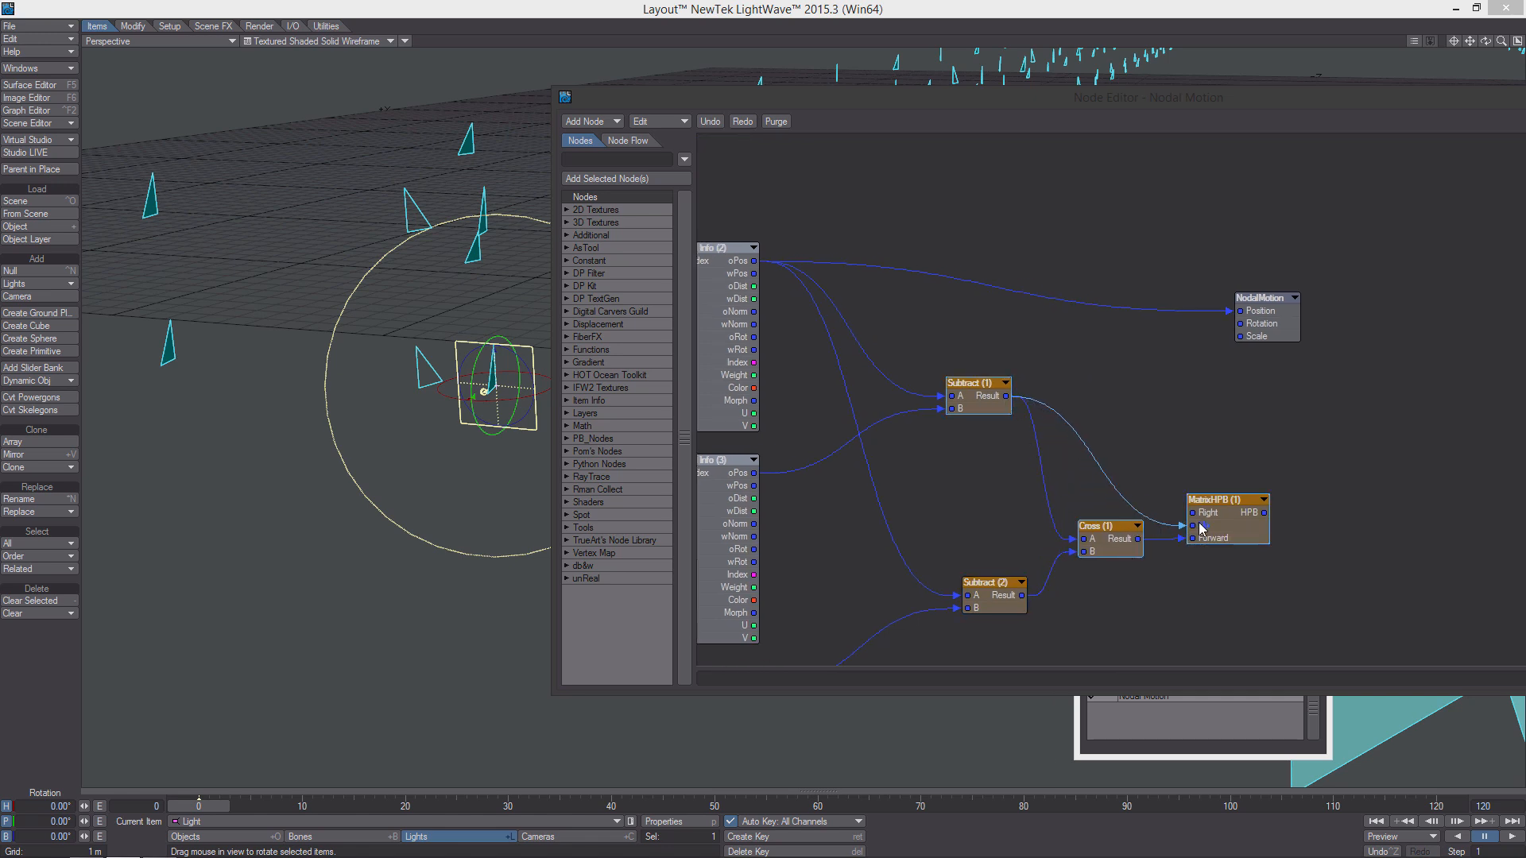
drag(1025, 602, 1269, 328)
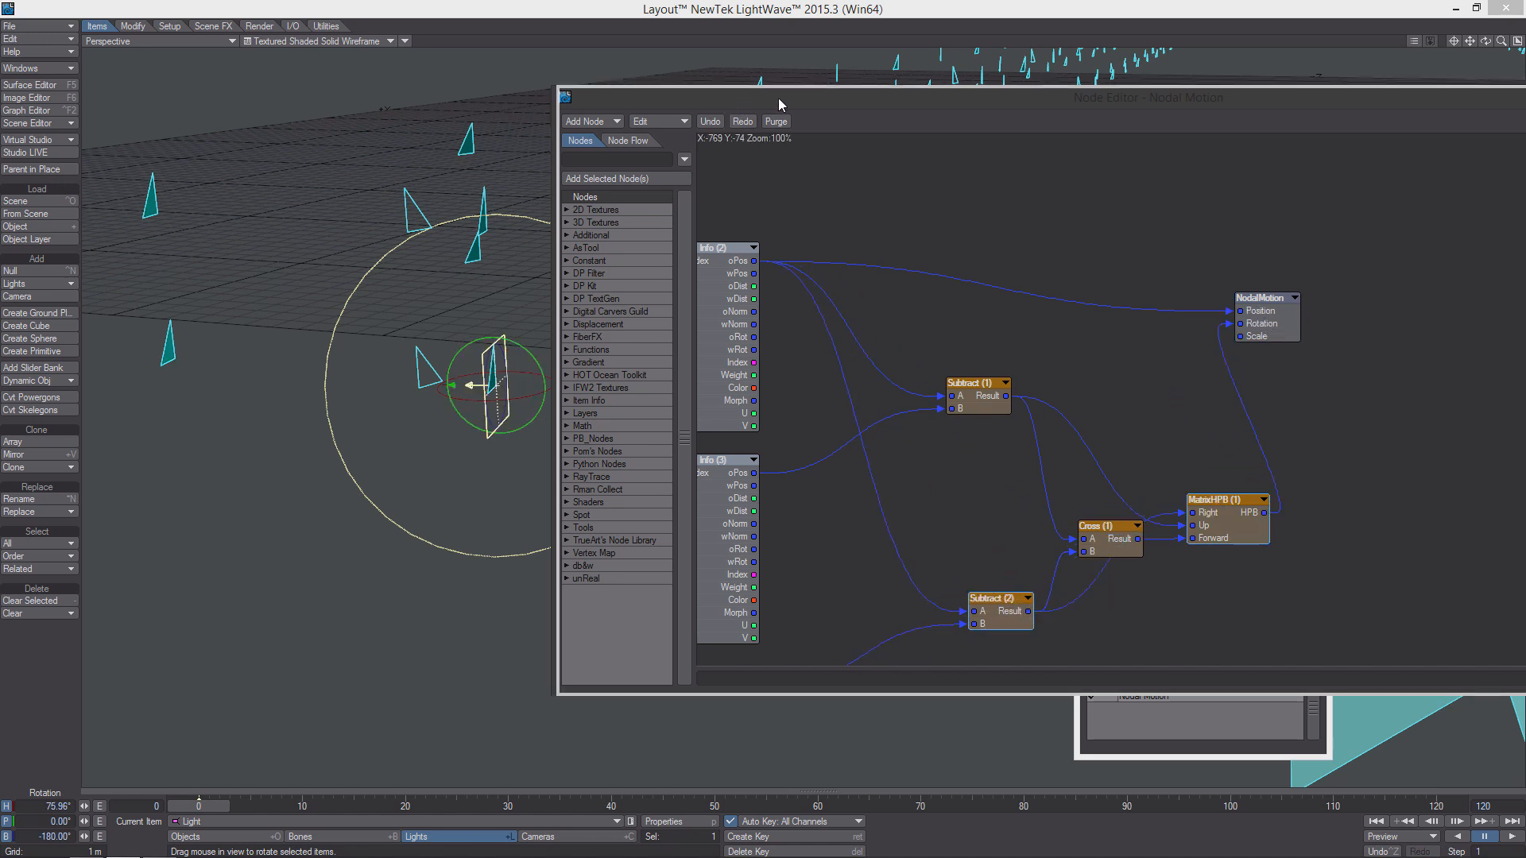
Swap the Cross (1) inputs so Subtract (2) feeds A and Subtract (1) feeds B, and tidy the surrounding nodes.
drag(747, 104, 824, 98)
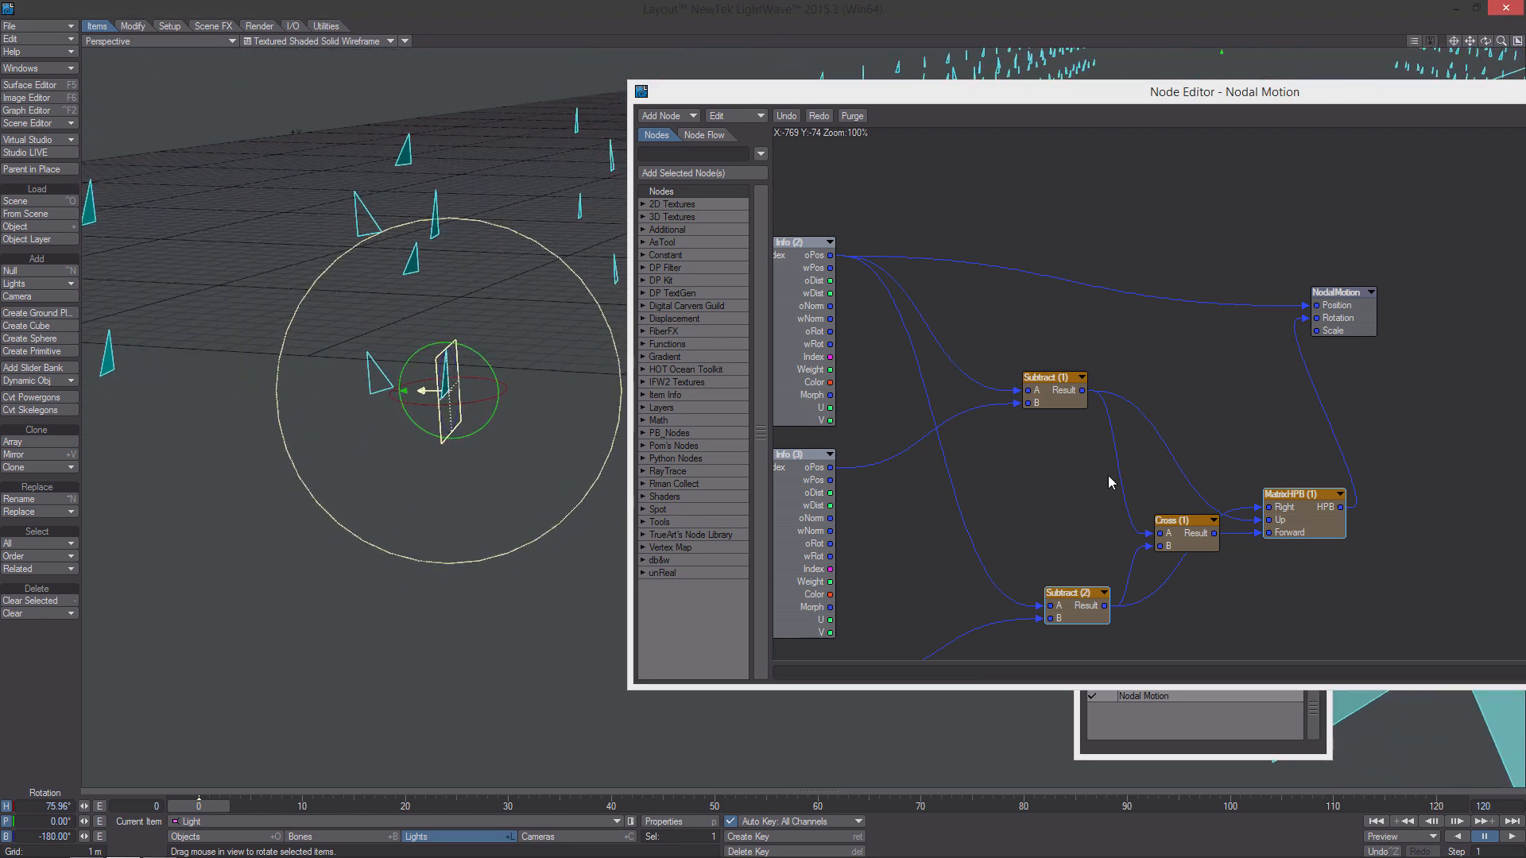
mouse_move(1154, 548)
mouse_down()
mouse_move(1160, 534)
mouse_move(1162, 547)
mouse_up()
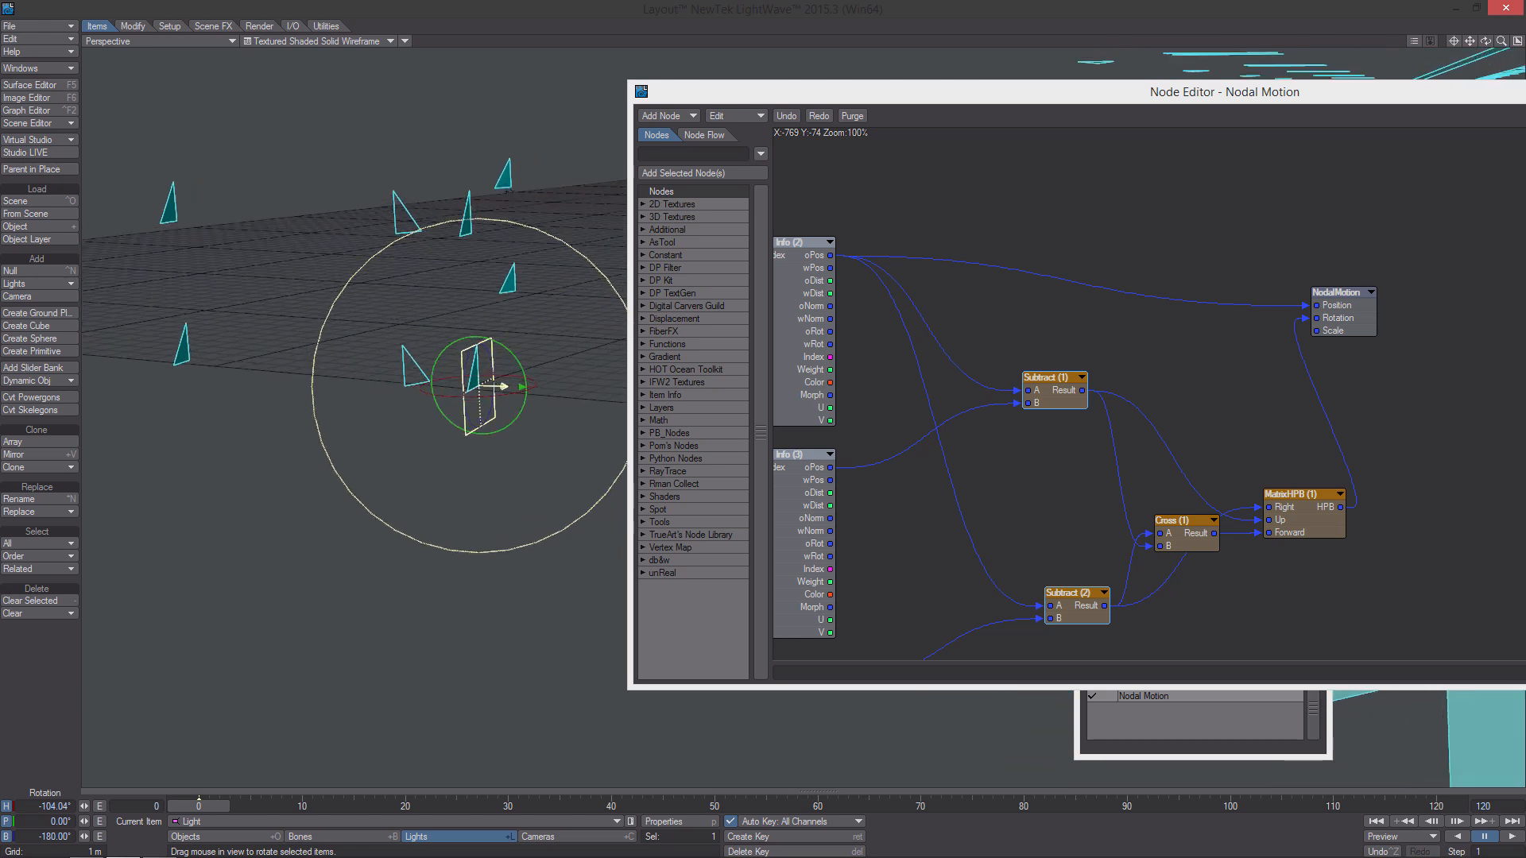
alt+drag(959, 376, 914, 270)
drag(1292, 209, 1414, 295)
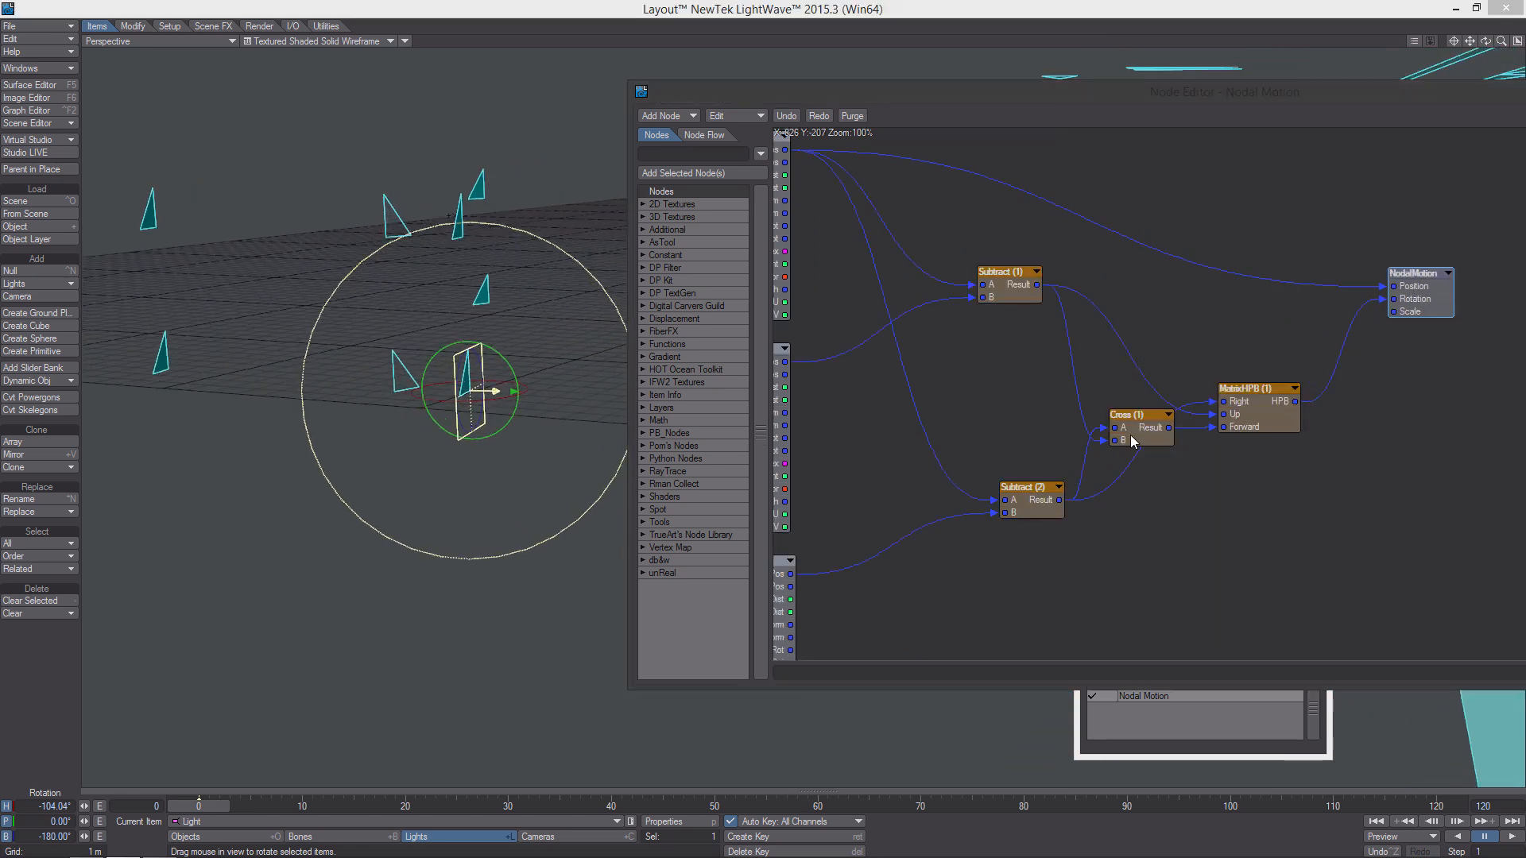
drag(1130, 437, 1101, 415)
drag(1231, 416, 1261, 388)
alt+drag(1104, 483, 1080, 427)
drag(1002, 440, 974, 442)
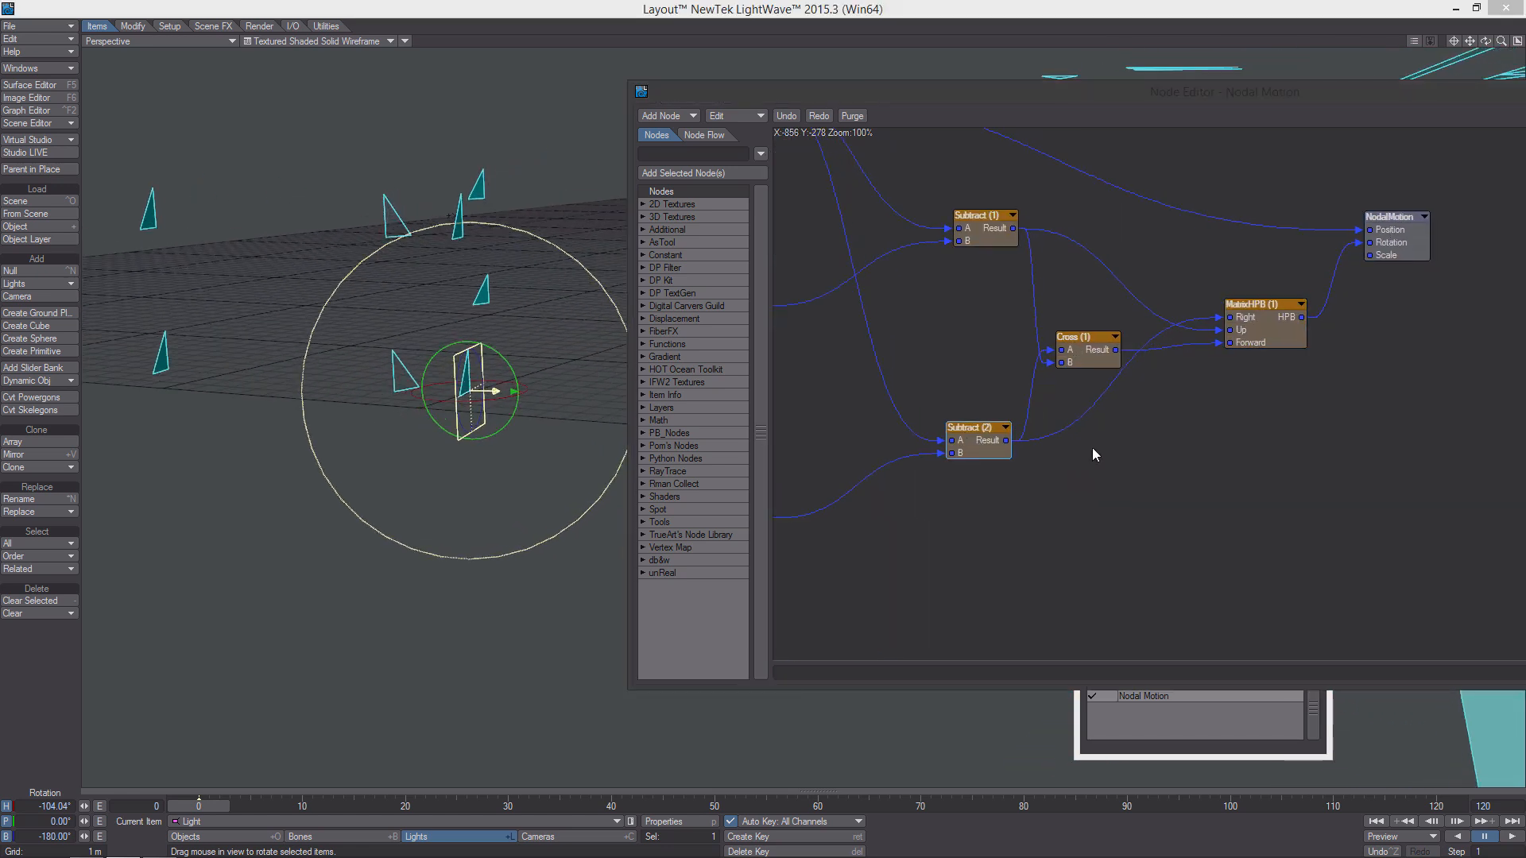
Add a vector Length node and place it beside Subtract (1).
right_click(1092, 447)
mouse_move(1102, 650)
mouse_move(1184, 675)
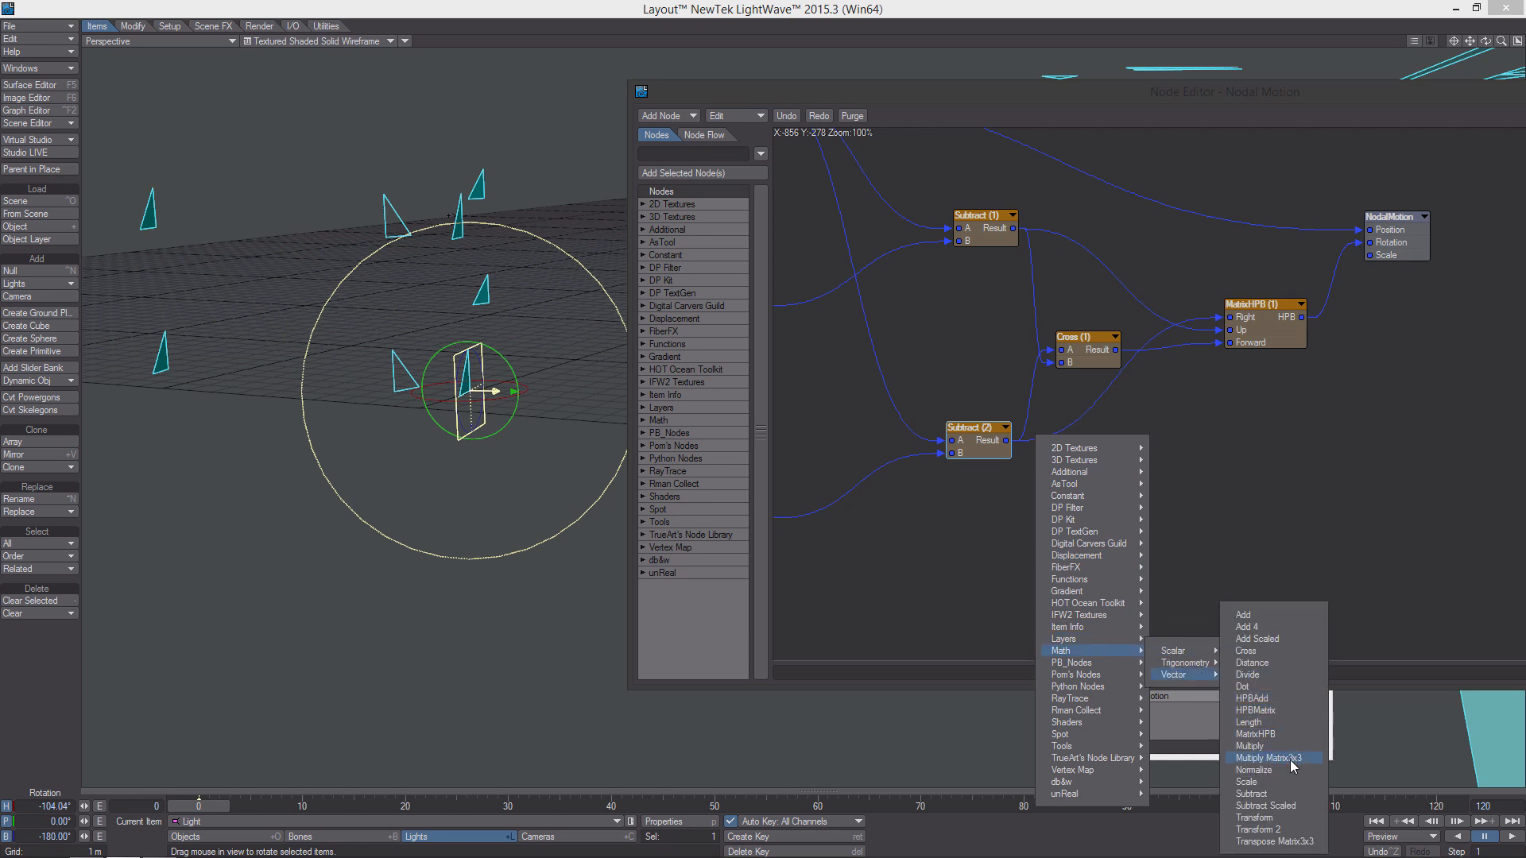
click(1285, 723)
middle_drag(1228, 446, 1155, 589)
drag(1217, 534, 1054, 365)
middle_drag(1053, 366, 1080, 313)
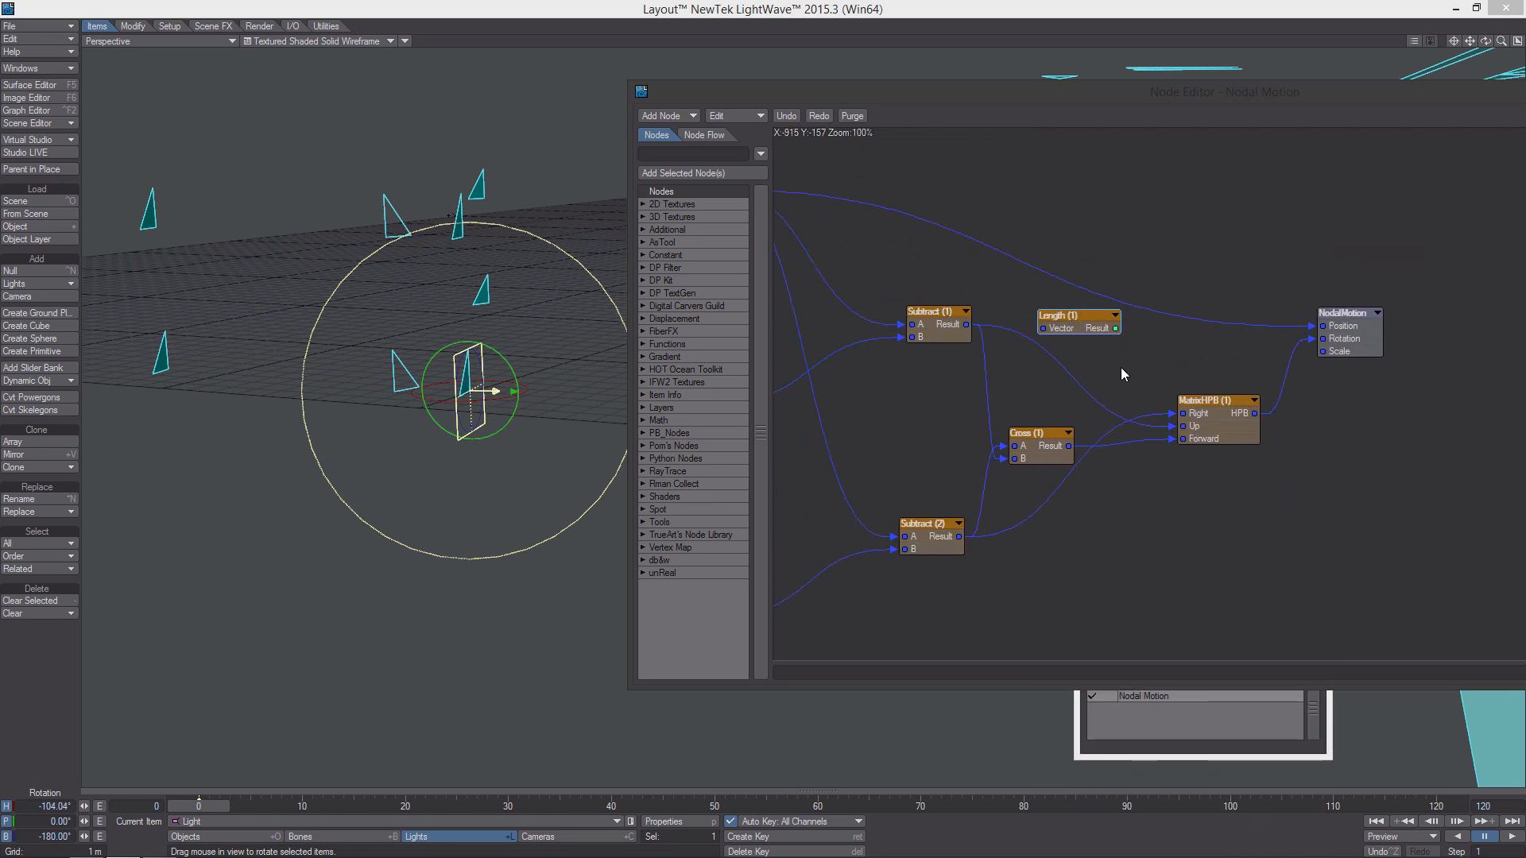
Add a Make Vector node below MatrixHPB (1) and check its X, Y and Z settings.
right_click(1121, 367)
mouse_move(1144, 666)
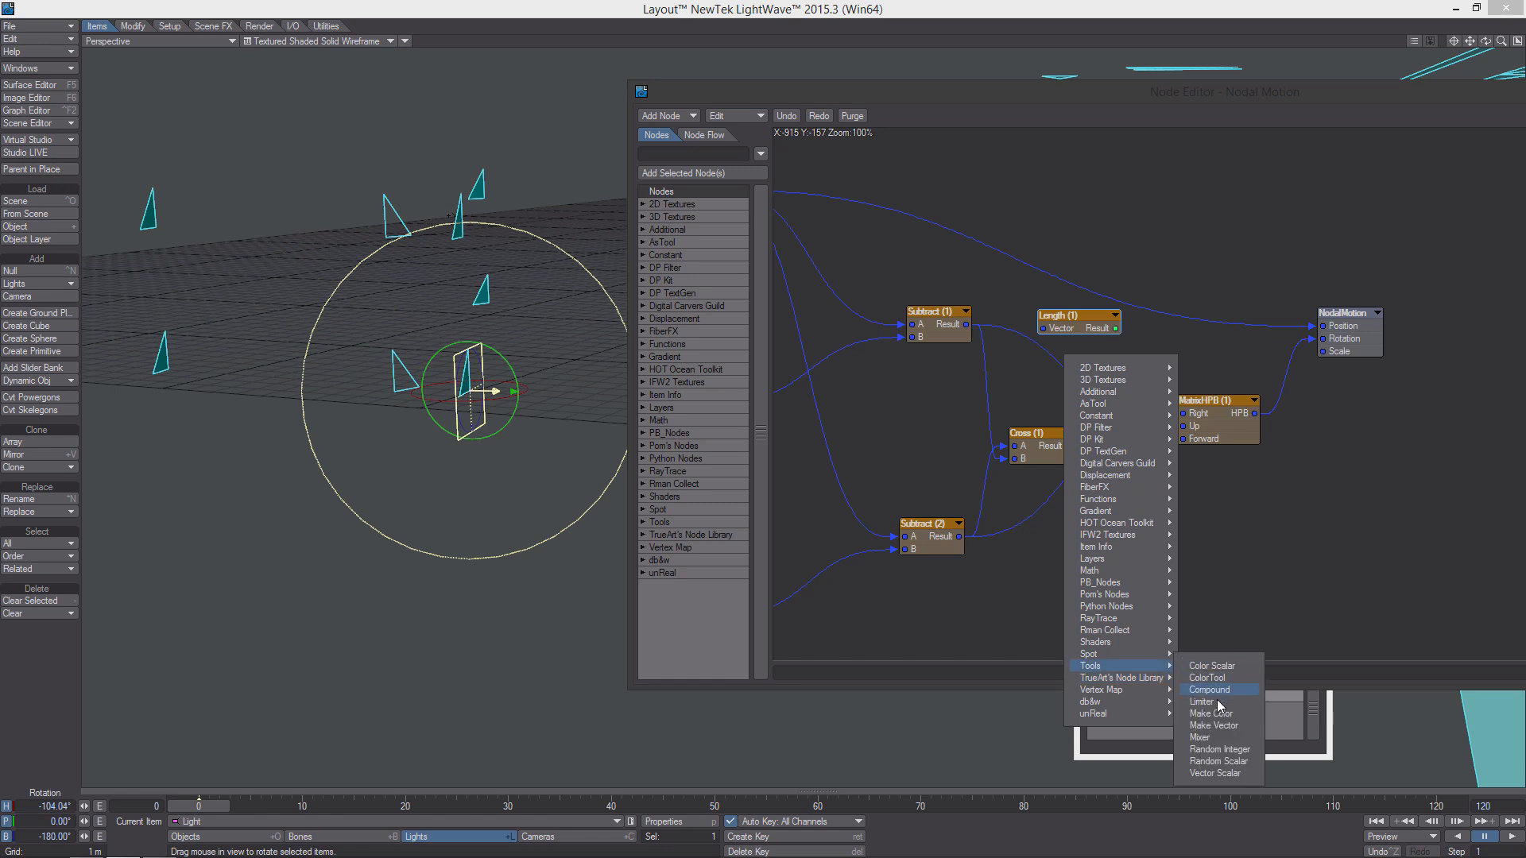
click(1245, 724)
drag(1285, 381, 1291, 558)
double_click(1291, 558)
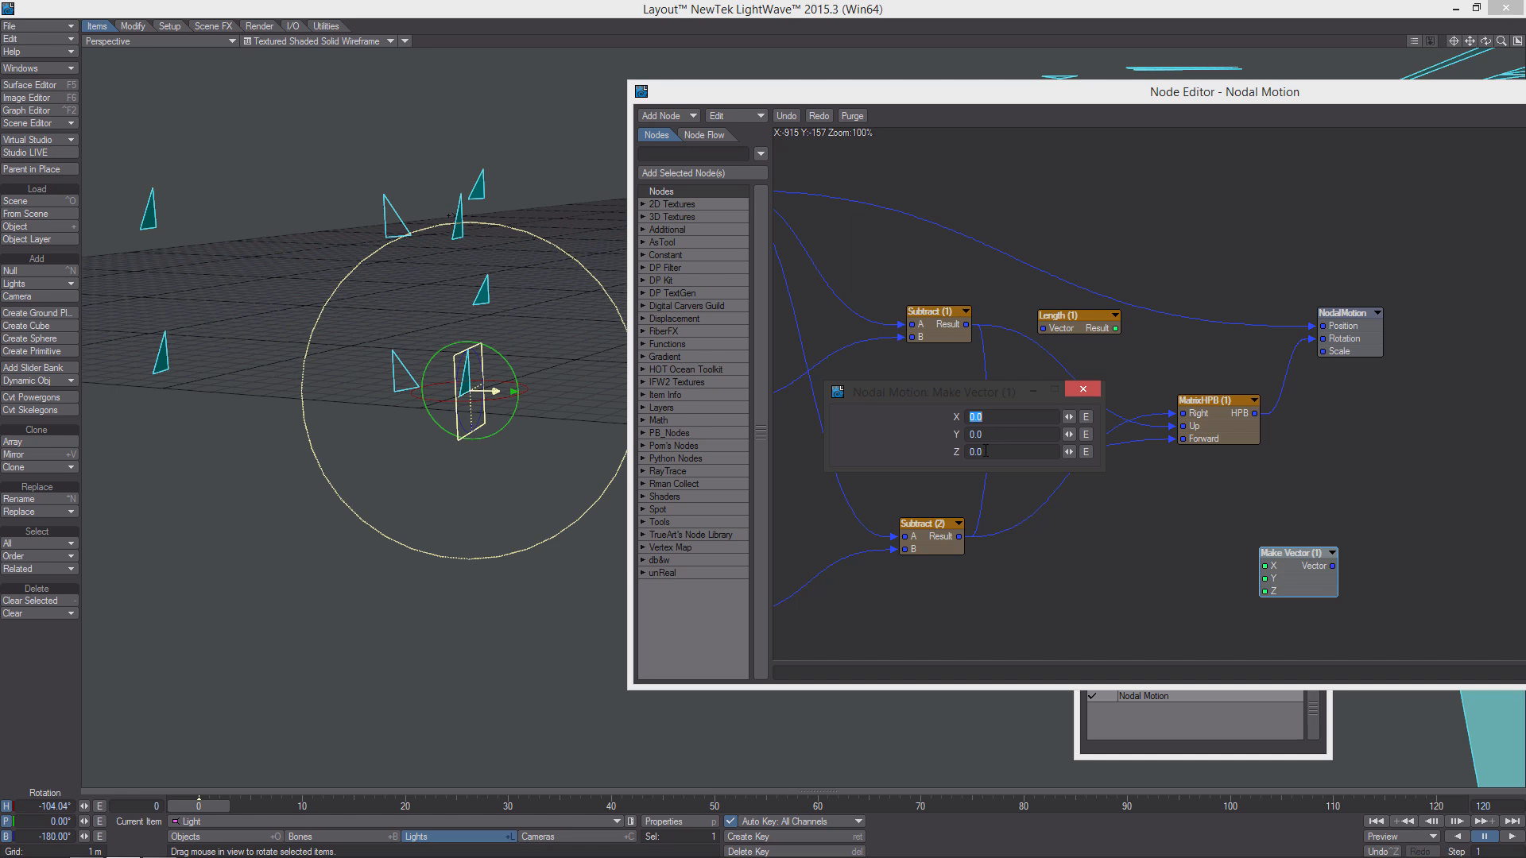
click(1083, 390)
drag(1294, 563, 1297, 554)
Duplicate the Length node, and feed Subtract (1) into Length (1) and Subtract (2) into Length (2).
middle_drag(1084, 328, 1091, 327)
click(1090, 327)
key(ctrl+c)
key(ctrl+v)
drag(1283, 399, 1139, 550)
drag(966, 545, 1116, 561)
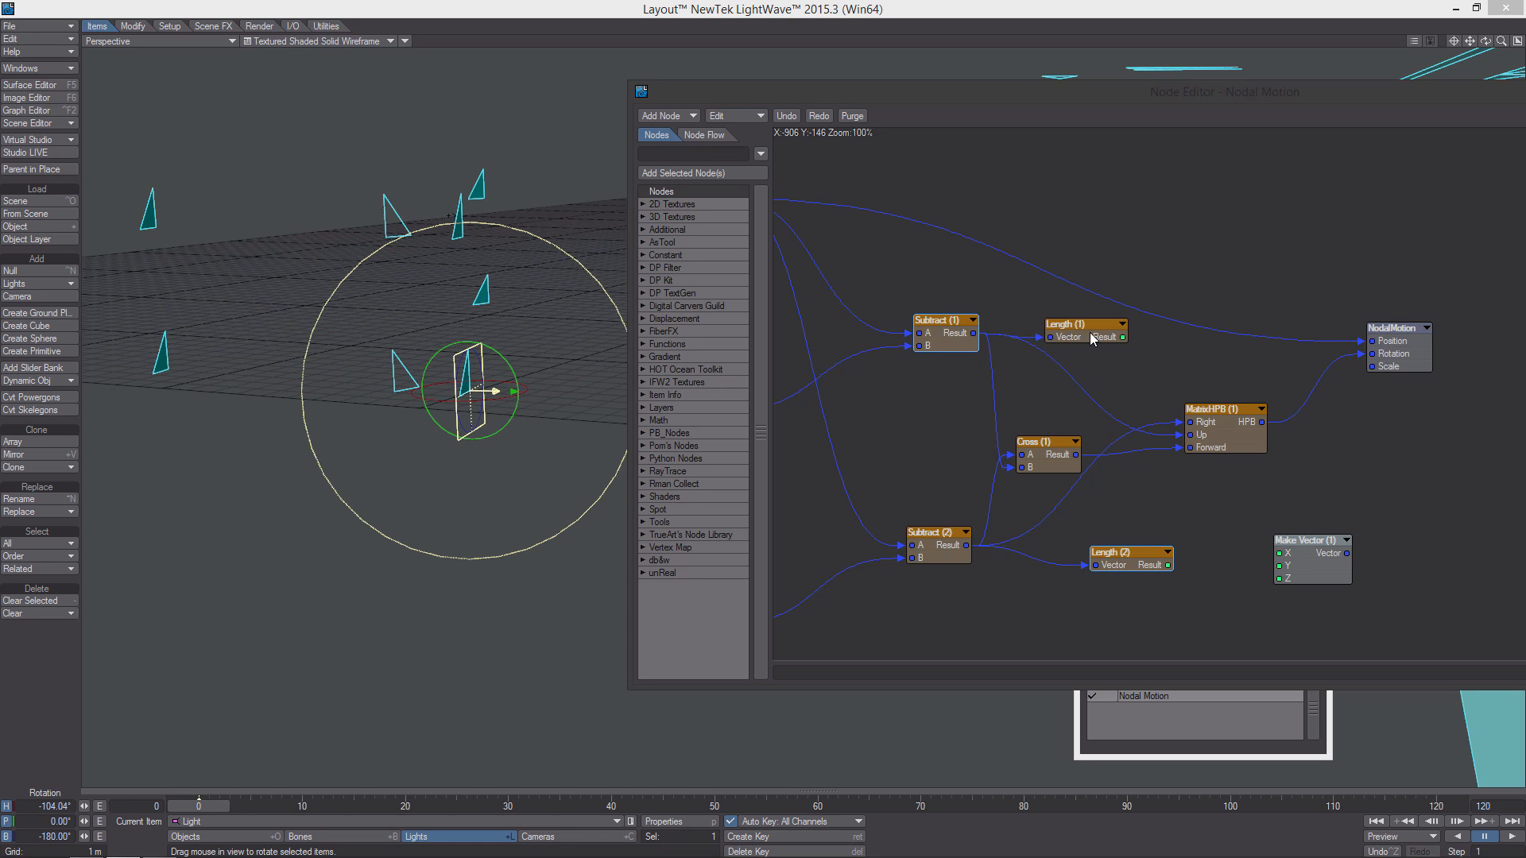
Connect Length (2) to Make Vector's X and Length (1) to its Y, and feed Vector into NodalMotion's Scale.
middle_drag(1100, 336, 1052, 317)
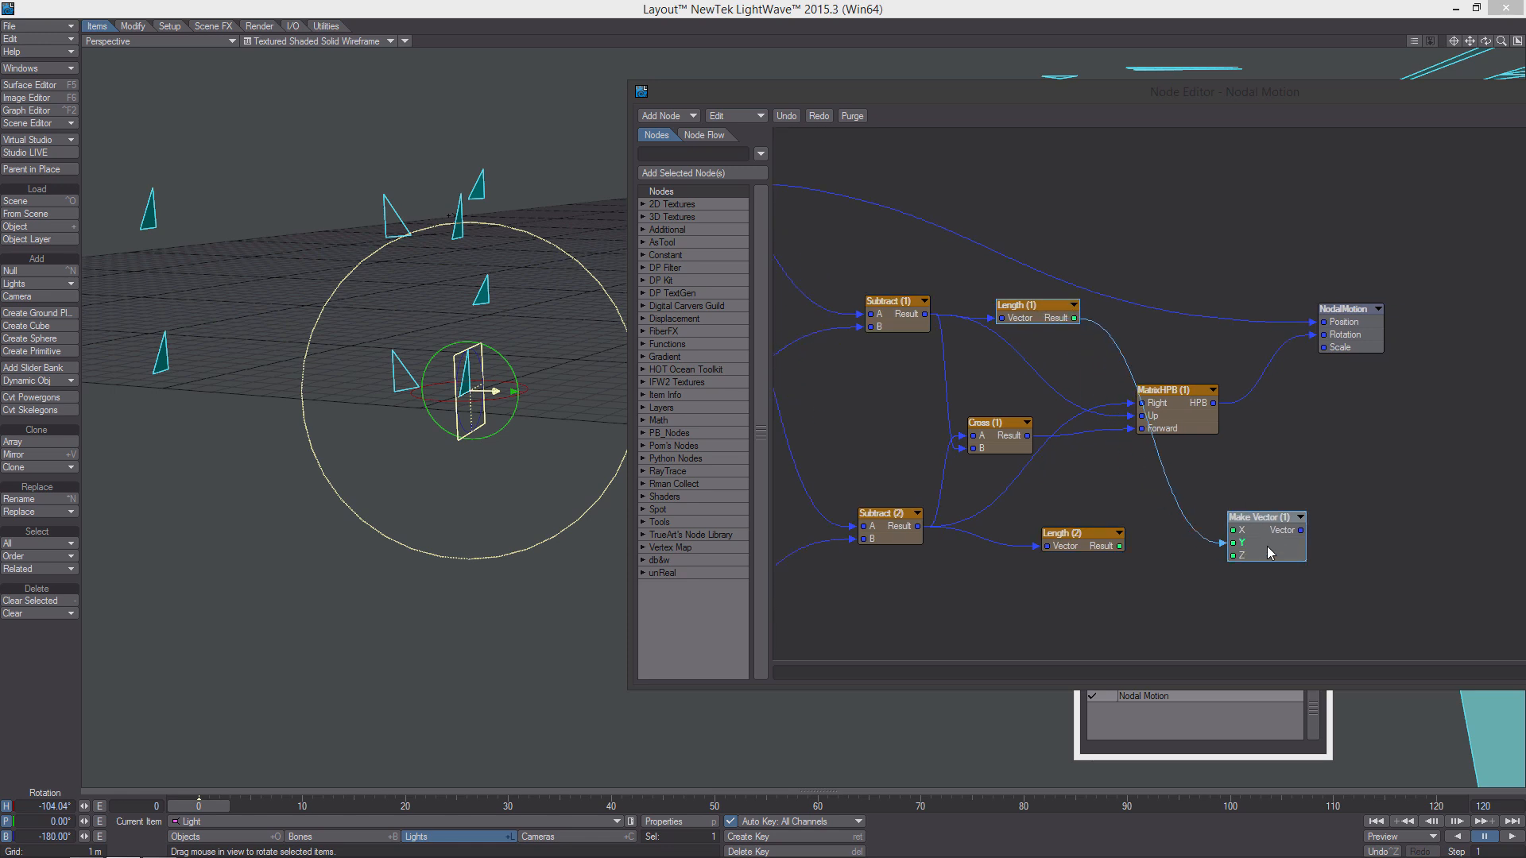
drag(1119, 546, 1338, 350)
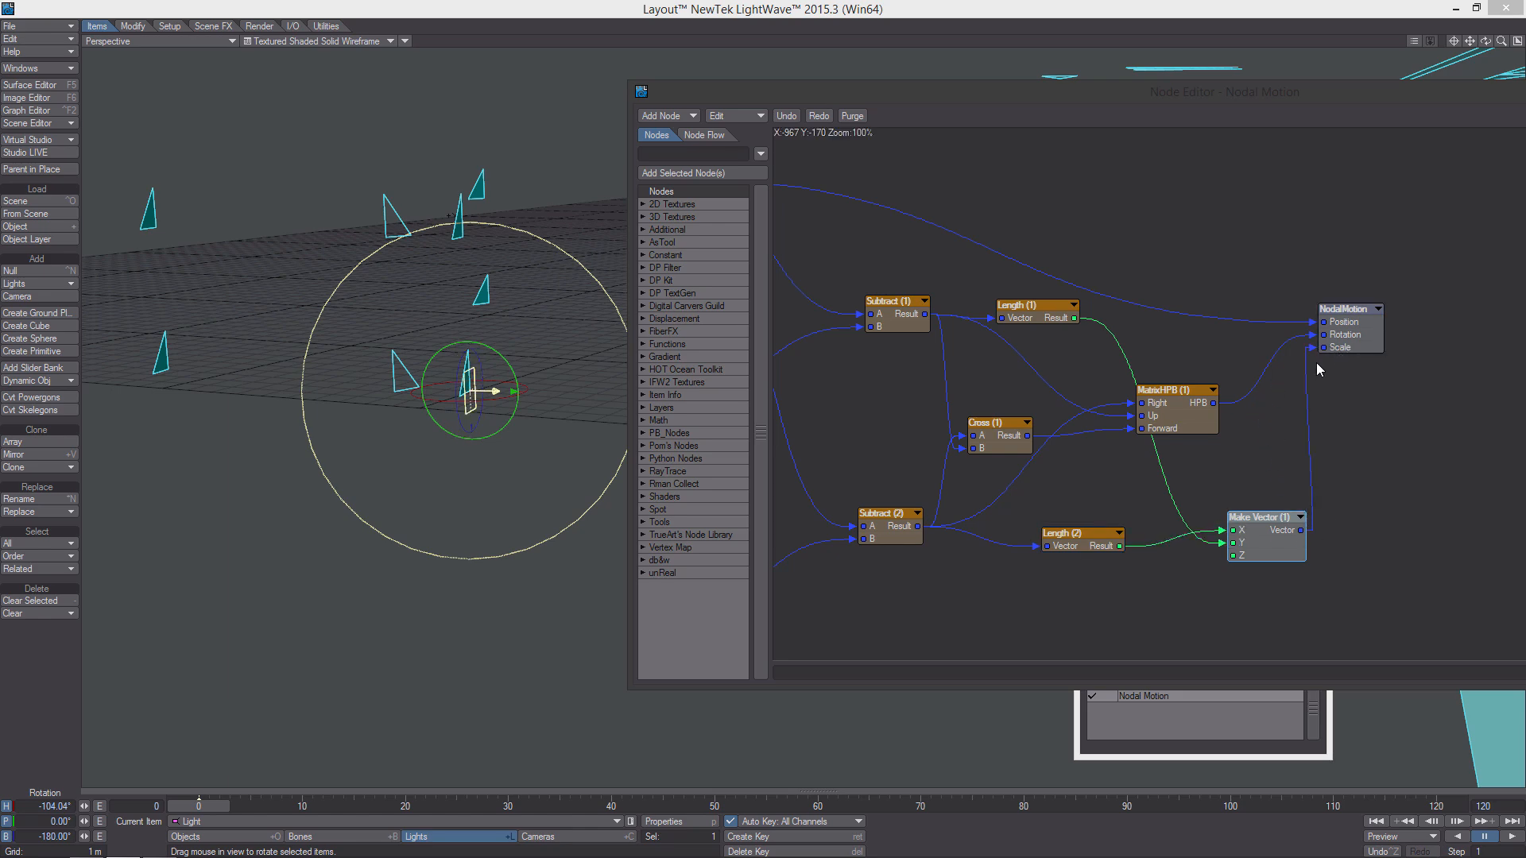
ctrl+alt+drag(382, 445, 429, 465)
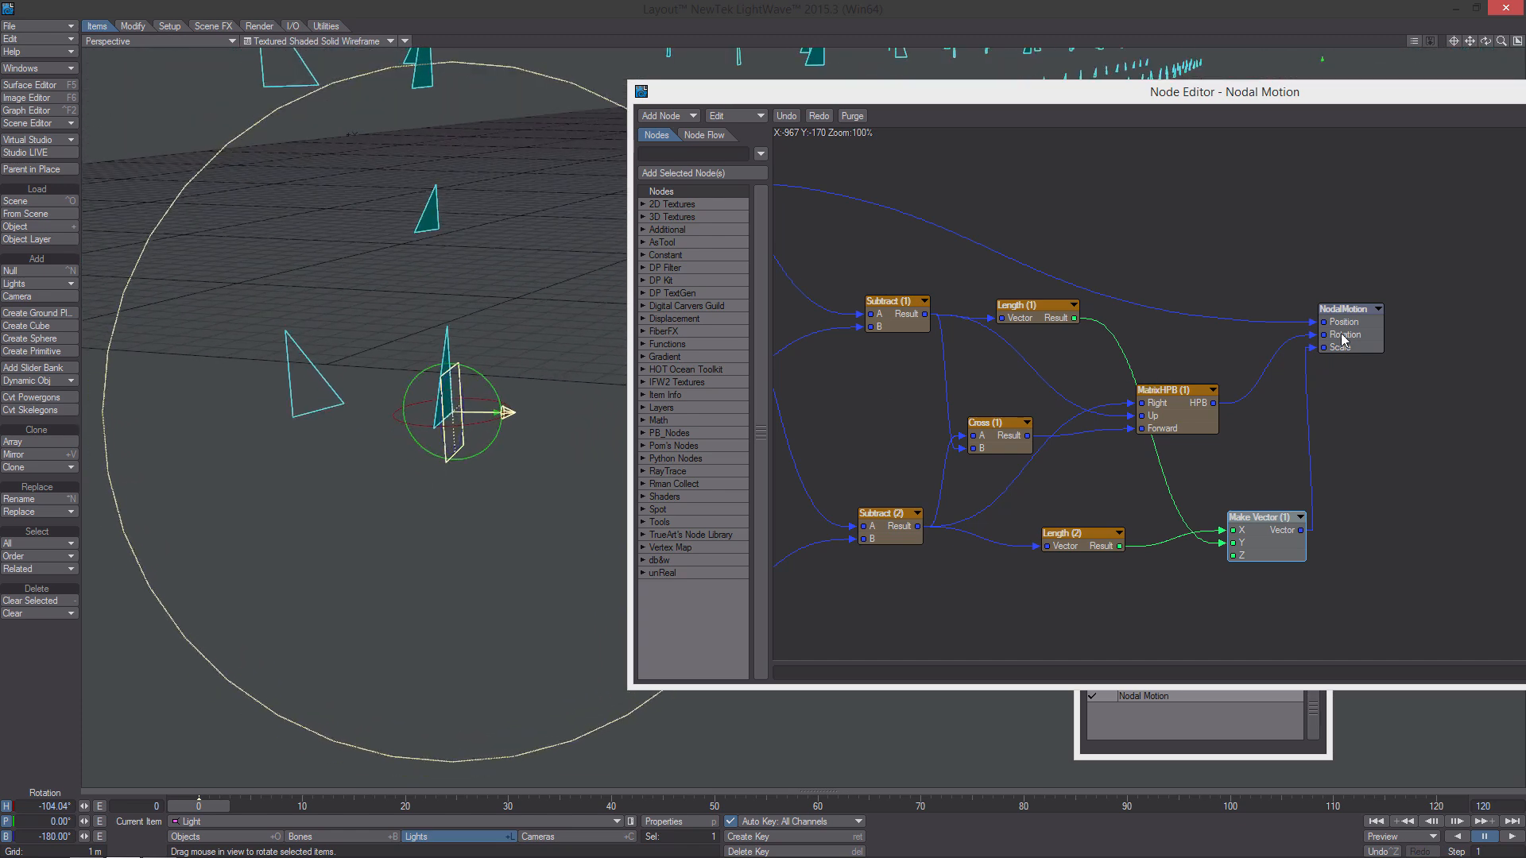
Spread out the NodalMotion and Make Vector nodes and inspect the scaled light in the viewport.
drag(1344, 340, 1397, 411)
alt+drag(1224, 426, 1269, 464)
drag(1302, 550, 1302, 525)
alt+drag(534, 417, 513, 397)
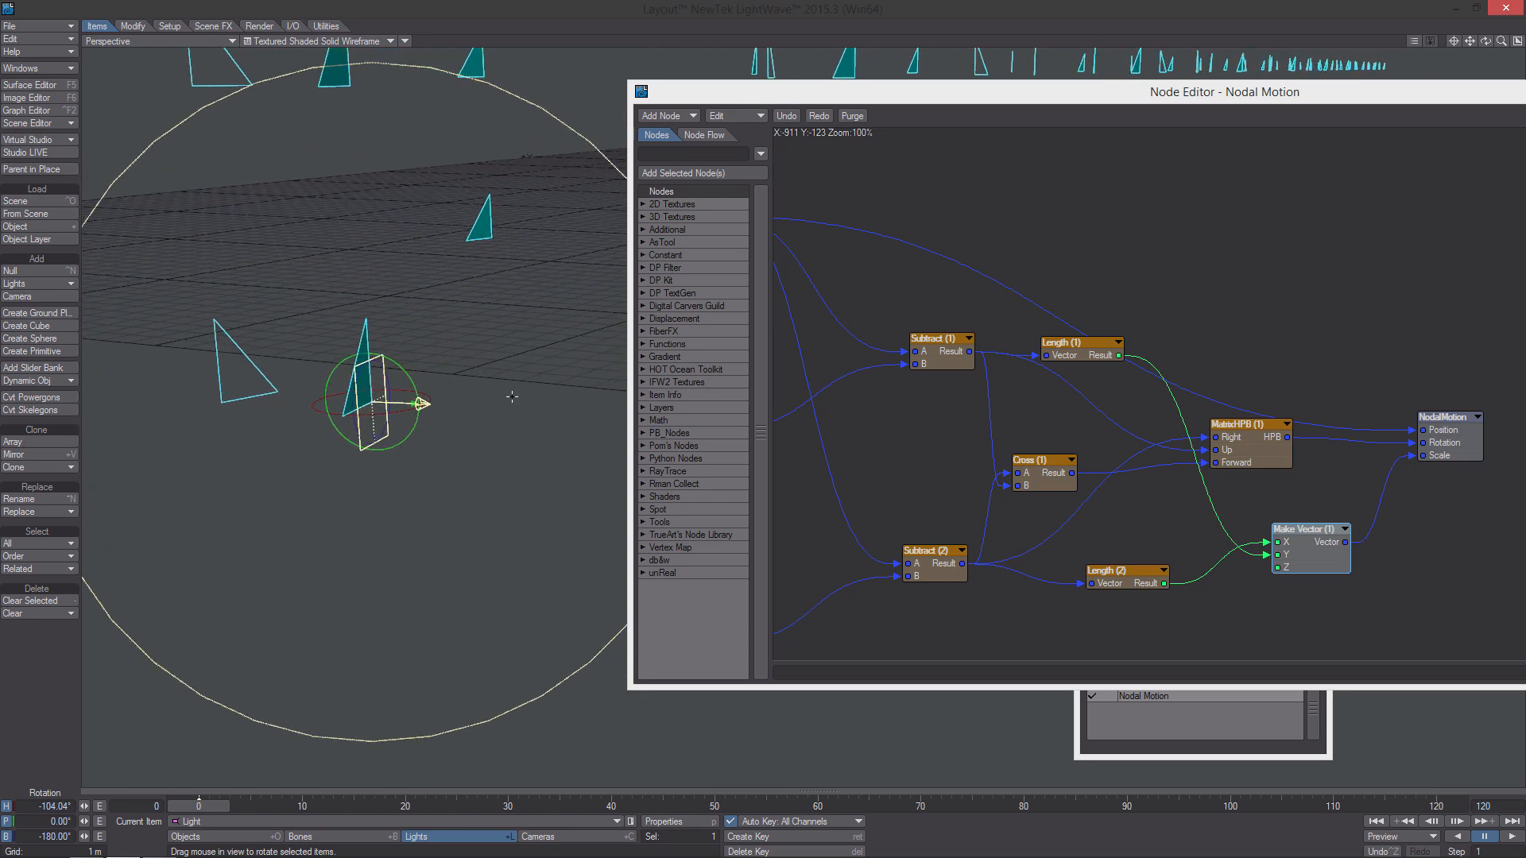
Add a vector Add 4 node and place it above MatrixHPB (1).
alt+drag(1140, 357, 1185, 406)
right_click(1208, 310)
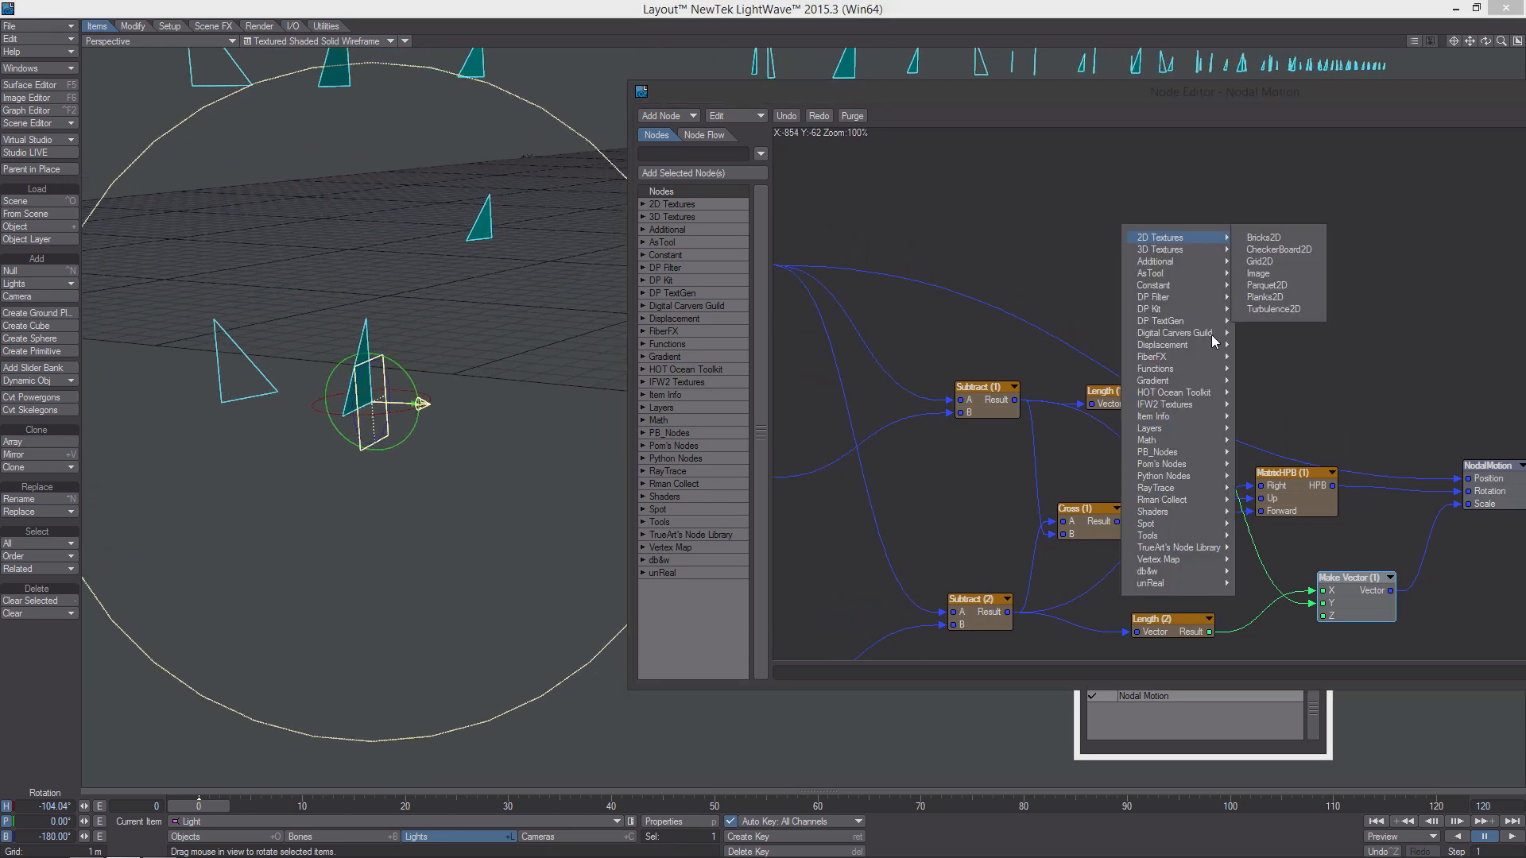
mouse_move(1209, 440)
mouse_move(1270, 466)
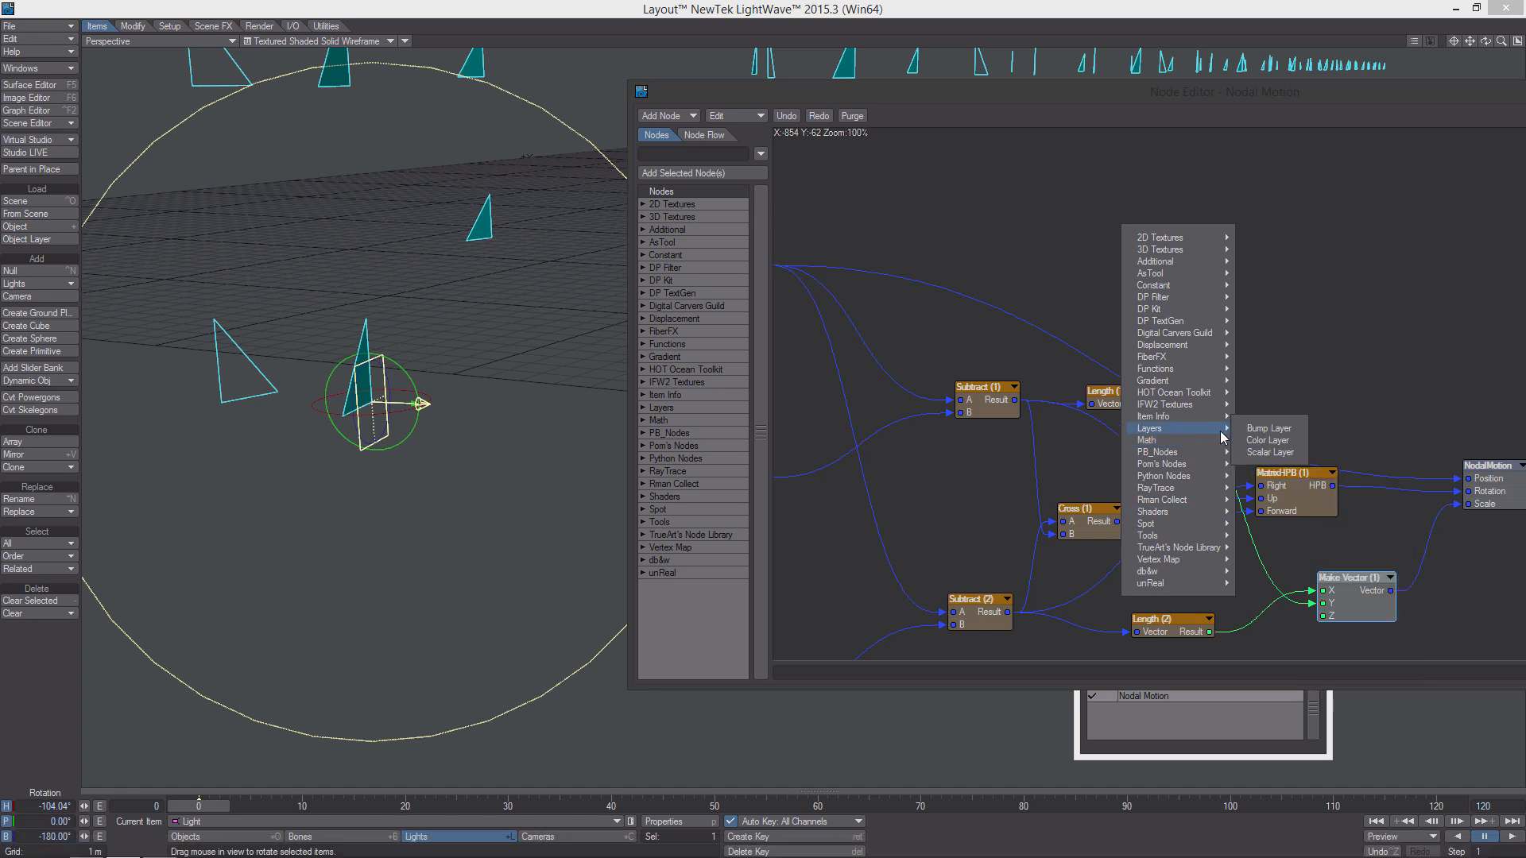
click(1347, 477)
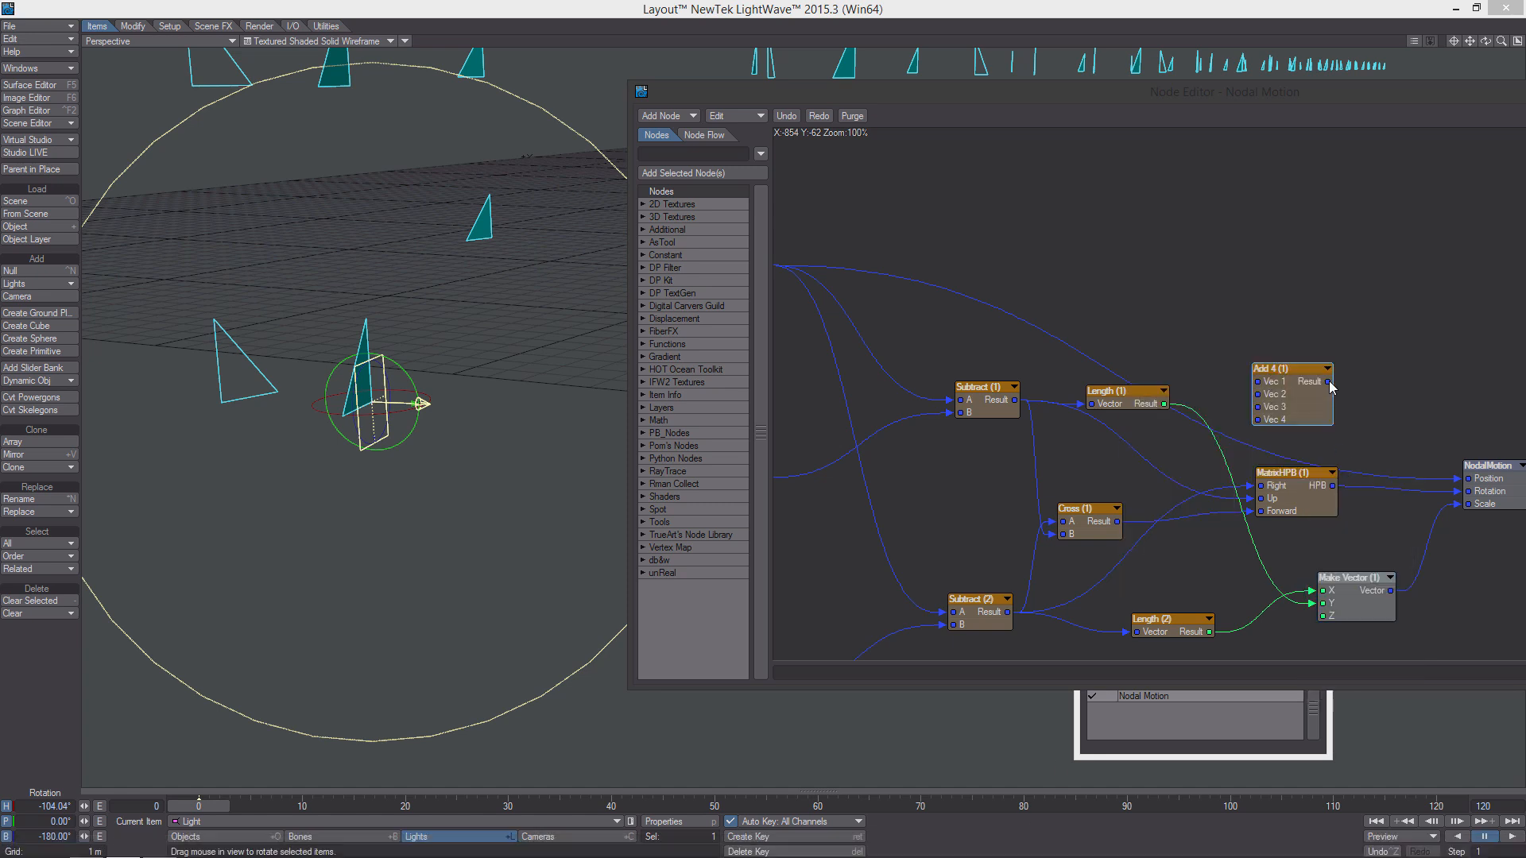
middle_drag(1330, 389, 1257, 399)
drag(1207, 430, 1288, 351)
Connect Point Info (2)'s oPos to Vec 1 of the Add 4 node and move that node above NodalMotion.
middle_drag(1288, 352, 1406, 353)
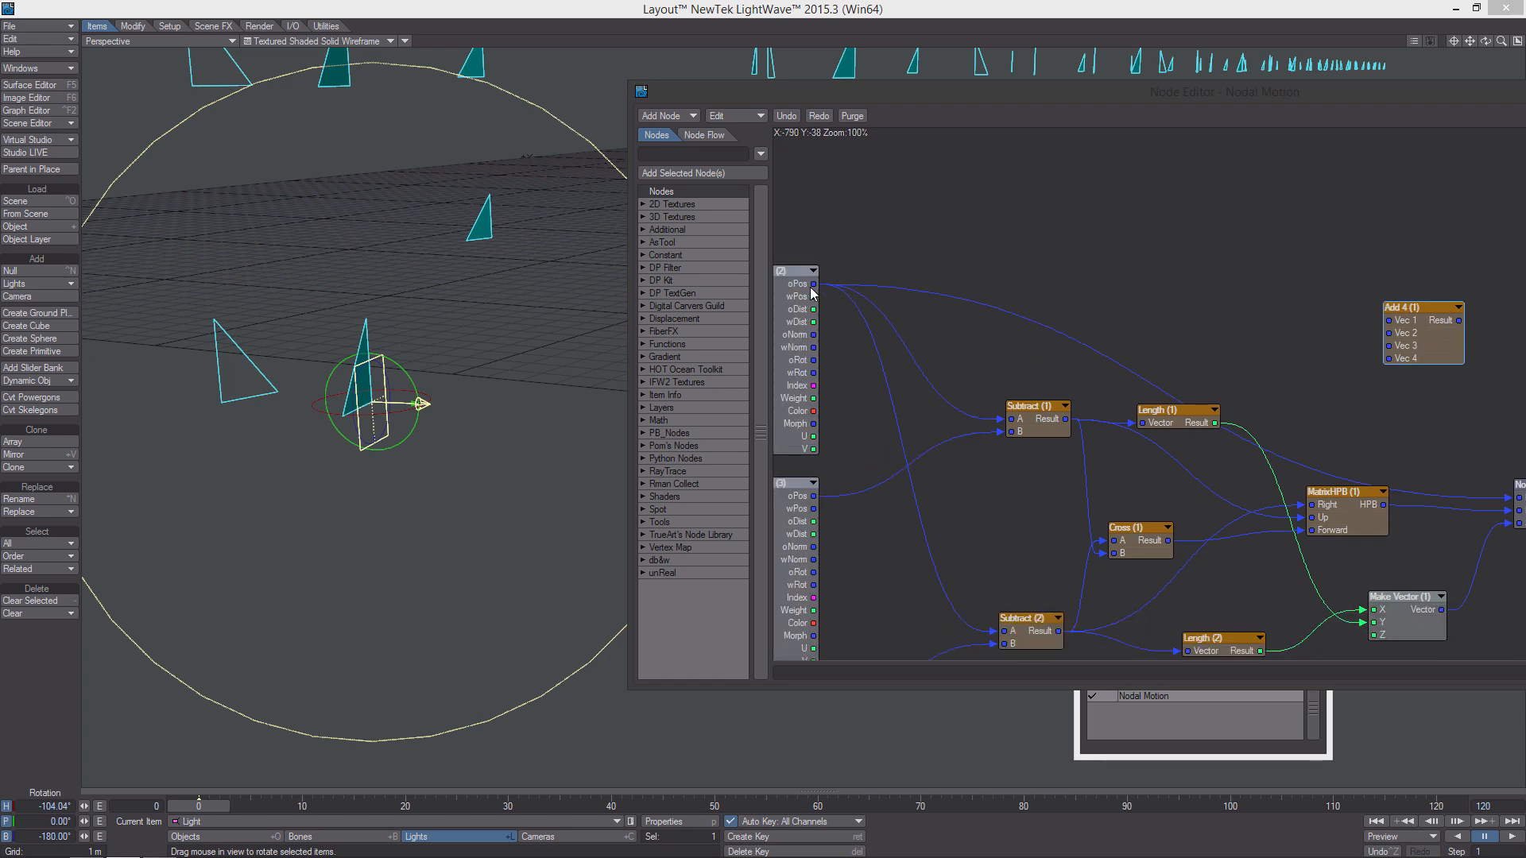
drag(814, 284, 1391, 320)
middle_drag(1406, 320, 1195, 276)
drag(1197, 277, 1303, 239)
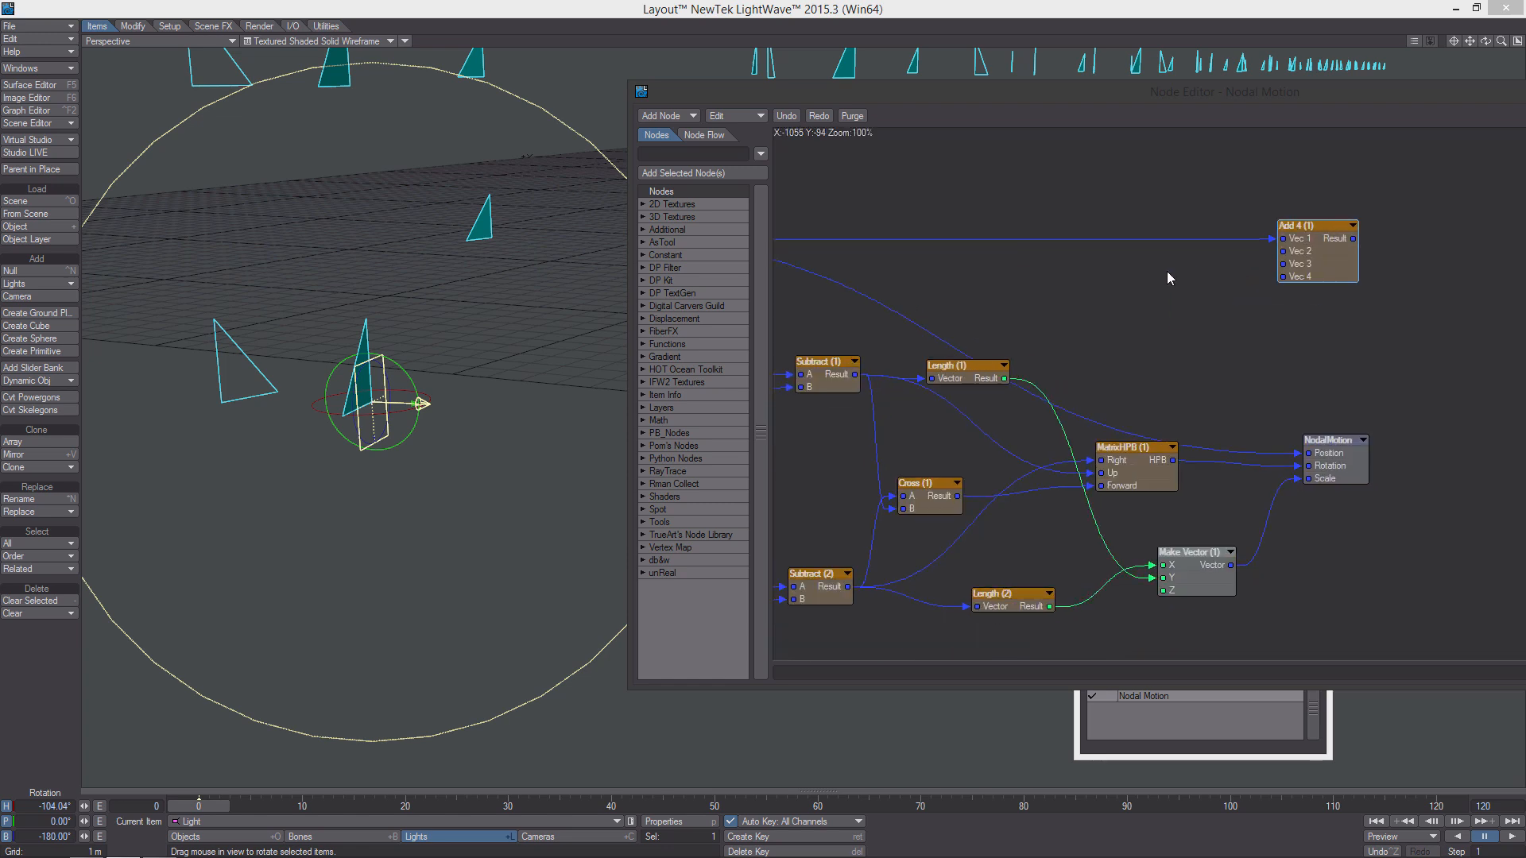
Add a vector Scale node and place it between the Add 4 and MatrixHPB nodes.
right_click(1164, 272)
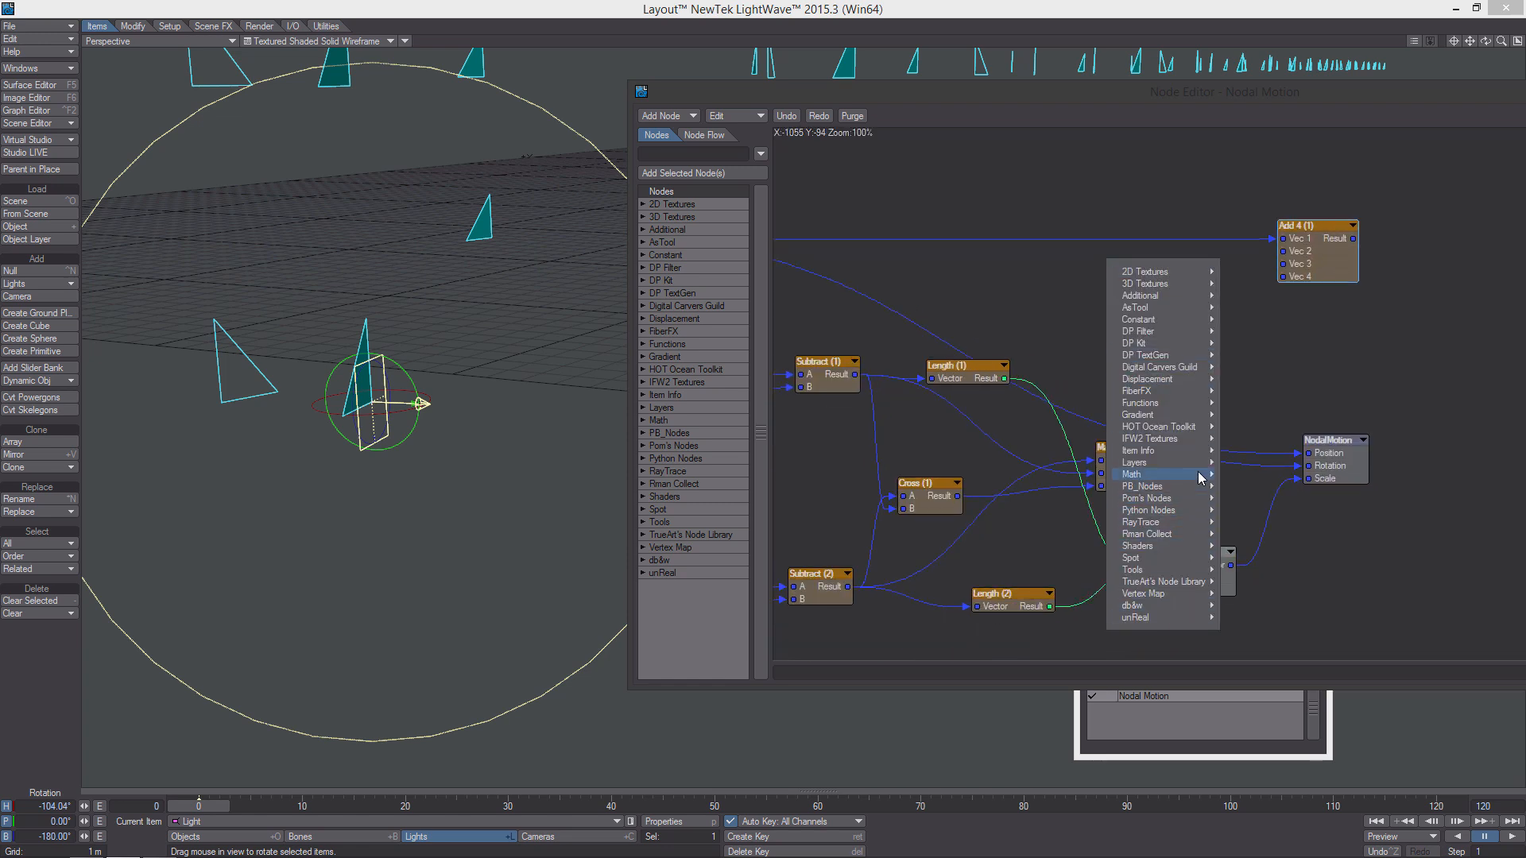
mouse_move(1176, 475)
mouse_move(1267, 501)
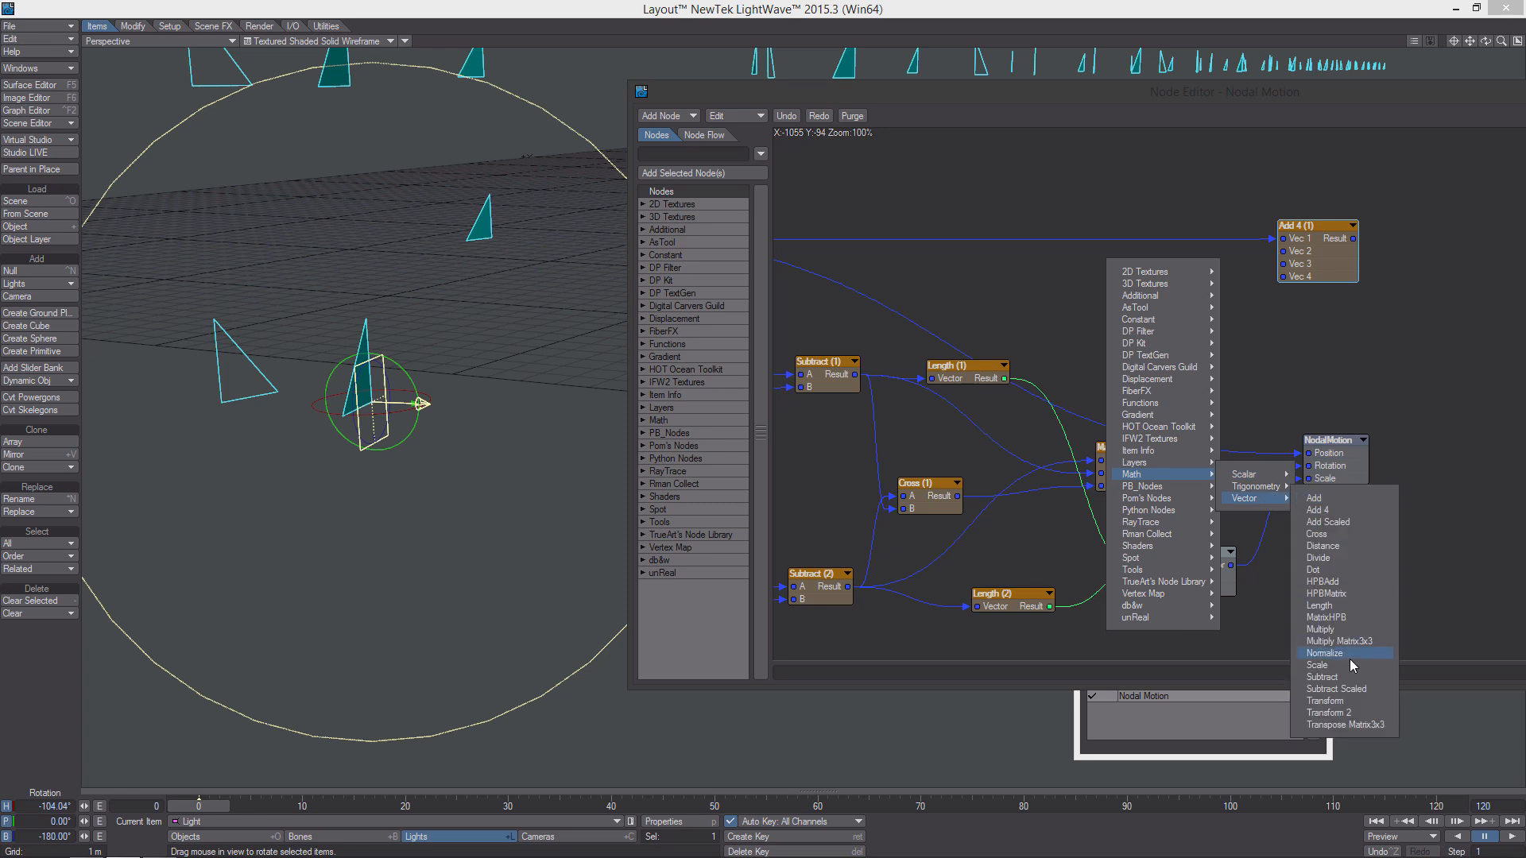
click(1317, 666)
drag(1299, 404, 1199, 368)
middle_drag(1198, 368, 1337, 359)
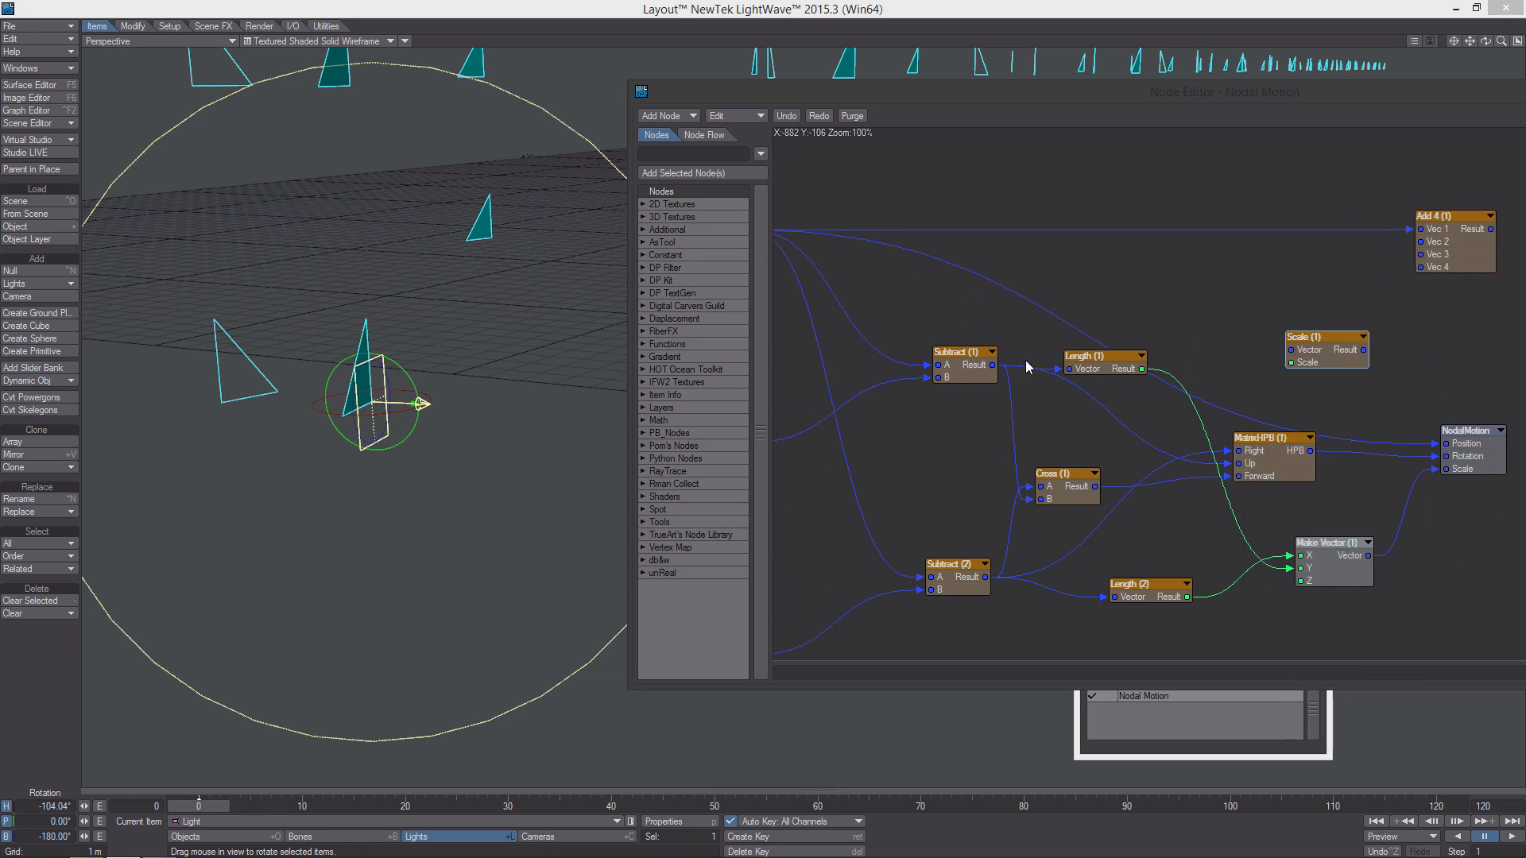
Connect Subtract (1)'s Result to the Scale node's Vector, and paste a second Scale node below Make Vector, fed by Subtract (2)'s Result.
drag(992, 365, 1290, 350)
drag(1327, 341, 1302, 313)
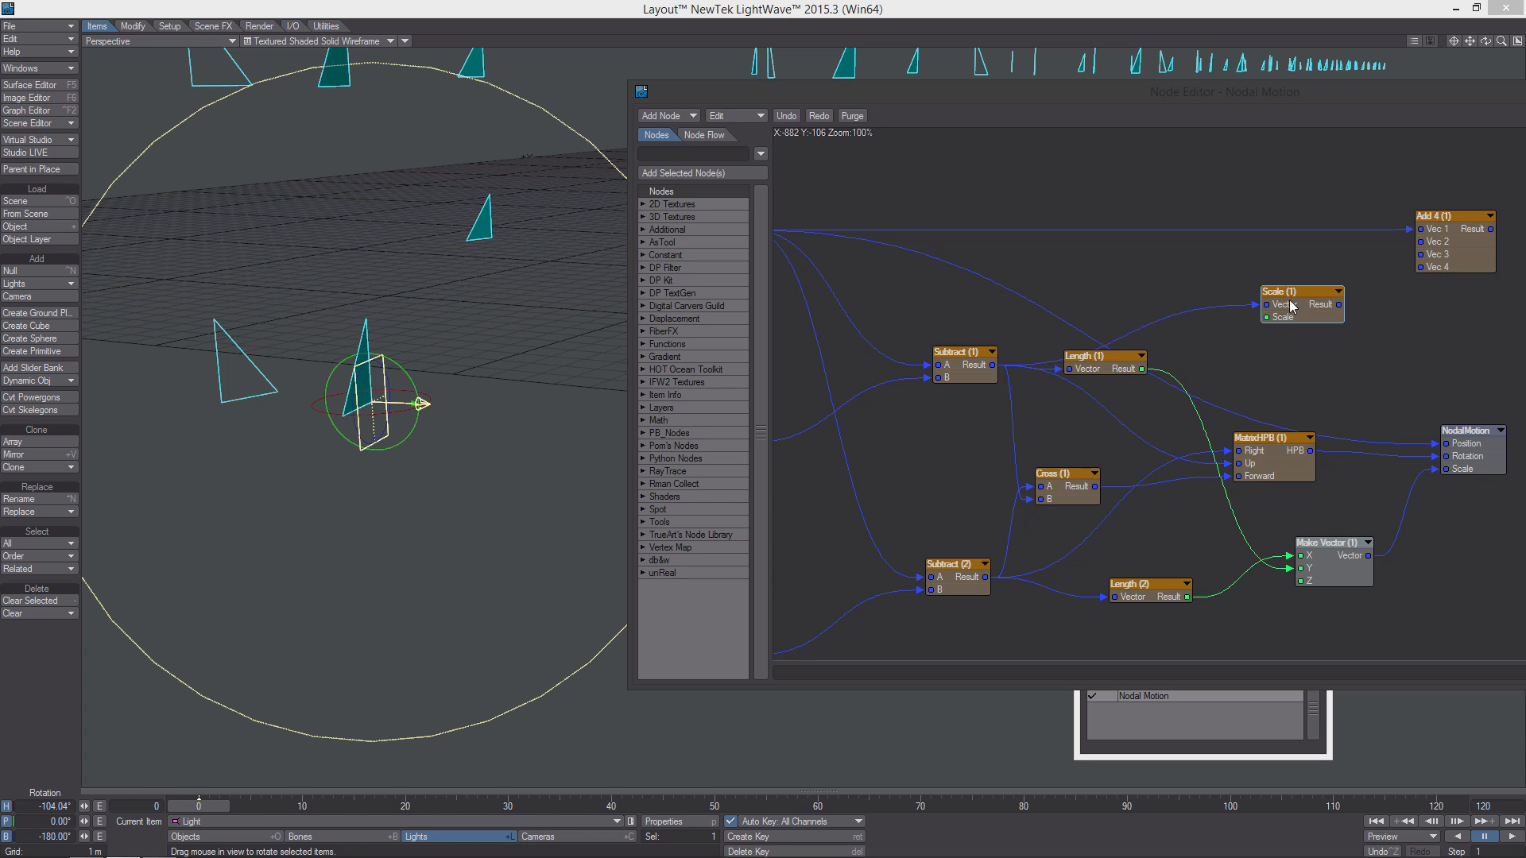
key(ctrl+v)
drag(1291, 383, 1281, 615)
middle_drag(1281, 615, 1221, 537)
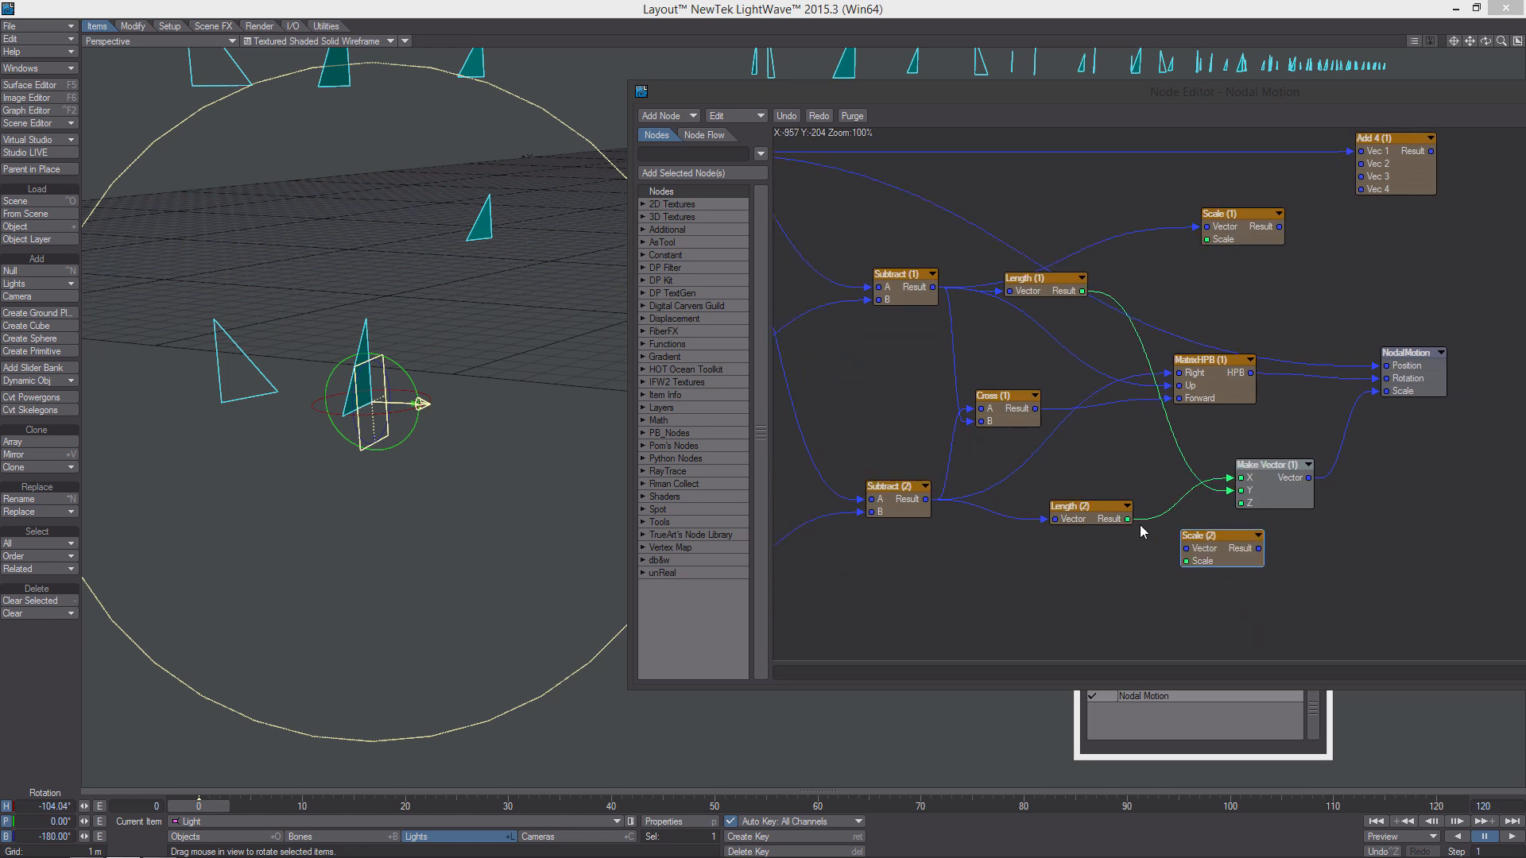
drag(926, 499, 1186, 548)
middle_drag(1232, 508, 1222, 531)
Set Scale (1) to -50% and route its Result through Vec 2 of the Add 4 node into NodalMotion's Position.
double_click(1233, 253)
click(1007, 476)
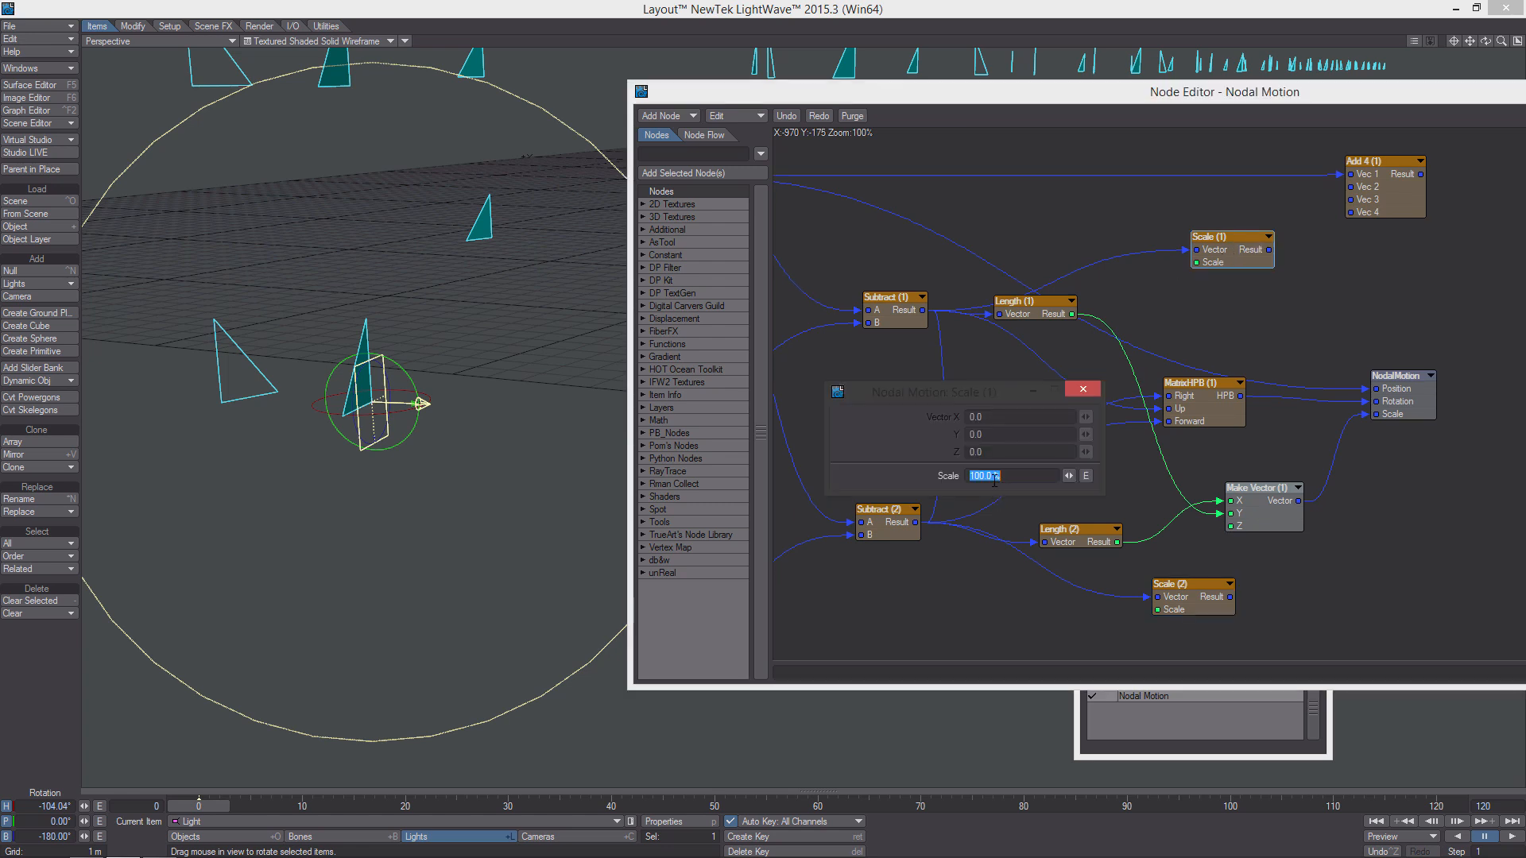
text(-5)
drag(1270, 251, 1360, 201)
middle_drag(1340, 236, 1238, 277)
drag(1319, 215, 1320, 429)
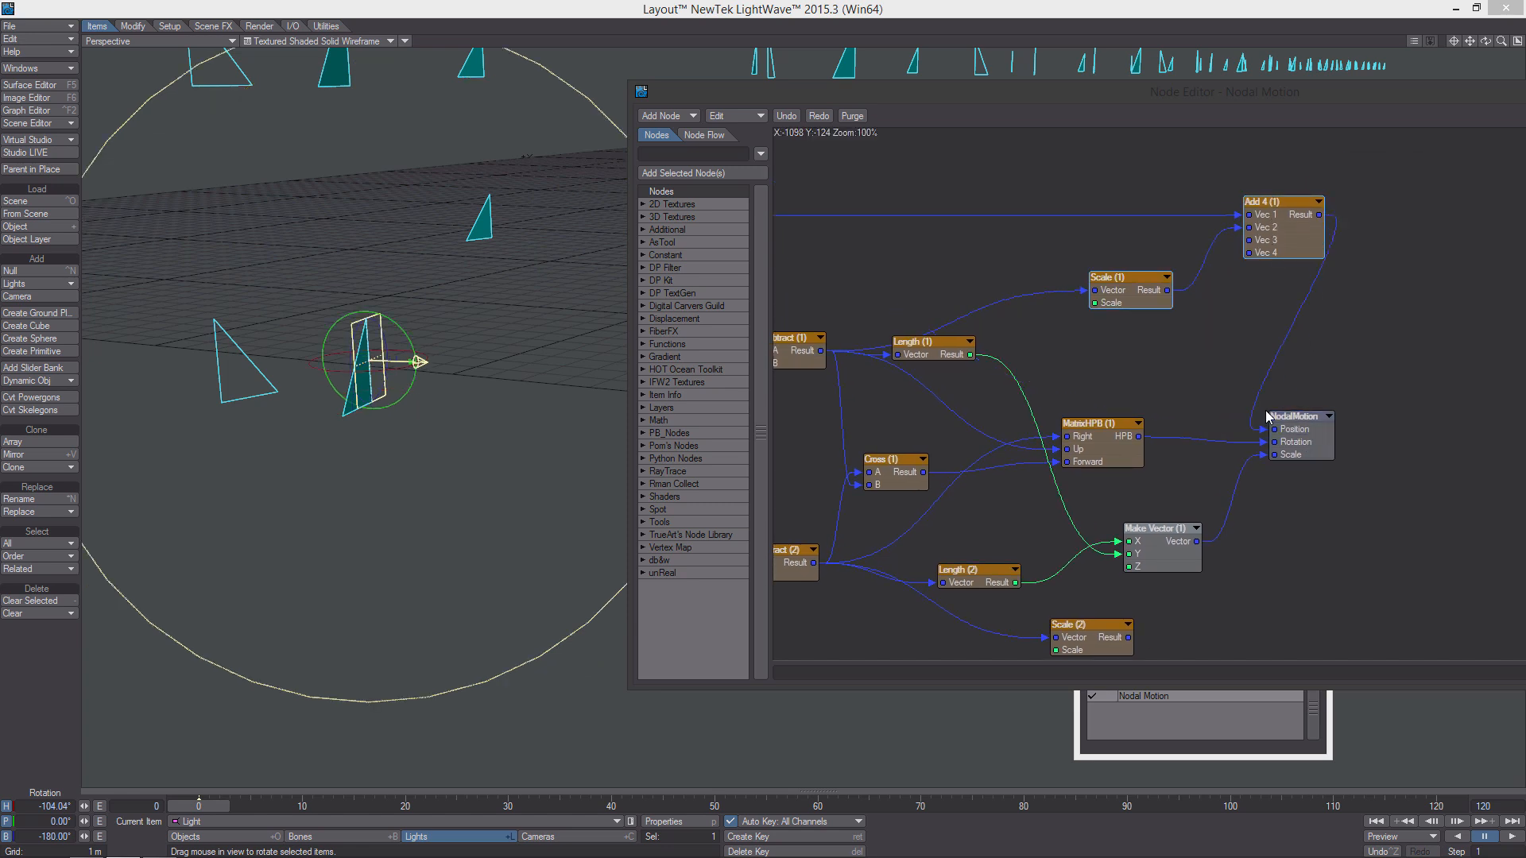
Set Scale (2) to -50% and connect its Result to Vec 3 of the Add 4 node.
middle_drag(1269, 417, 1315, 296)
double_click(1158, 613)
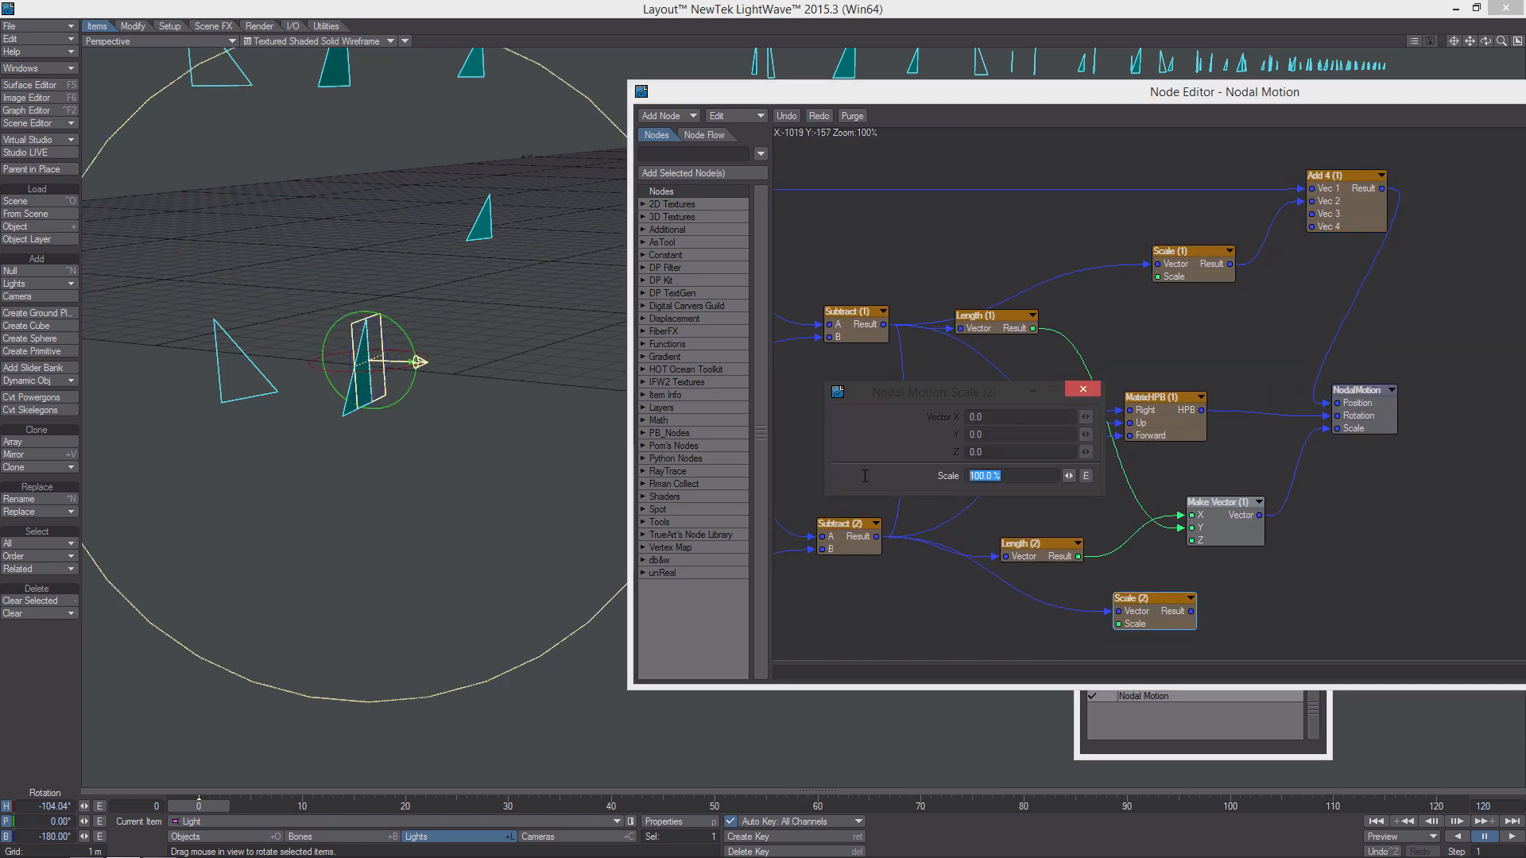
text(-50)
drag(1192, 611, 1327, 219)
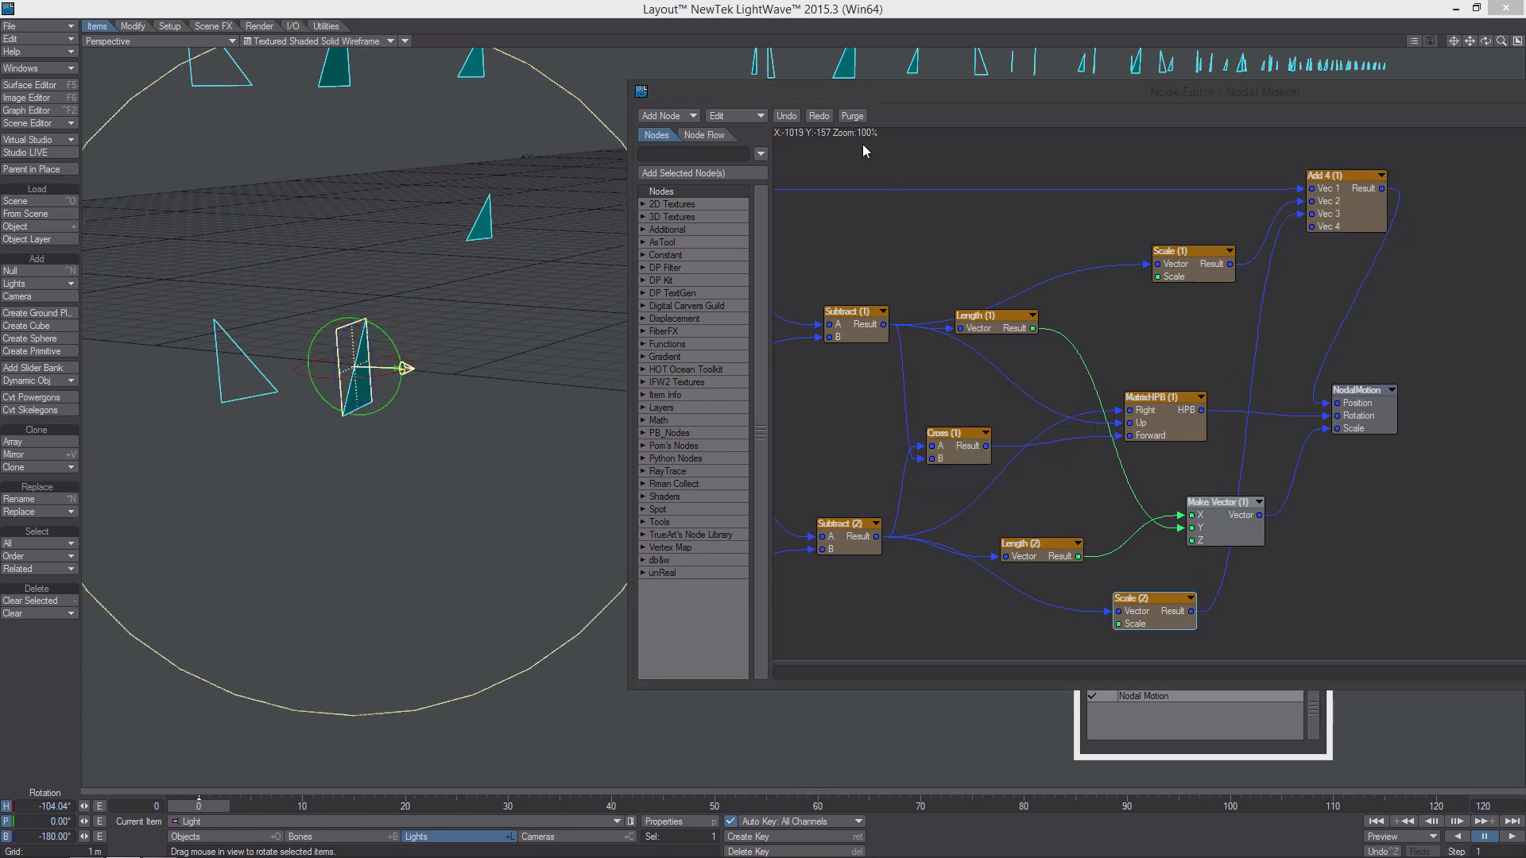
Inspect the light's placement on its triangle in the viewport, and close the Nodal Motion node editor and the light's motion options.
drag(856, 98, 1194, 171)
alt+drag(675, 279, 861, 328)
drag(940, 402, 596, 401)
click(735, 384)
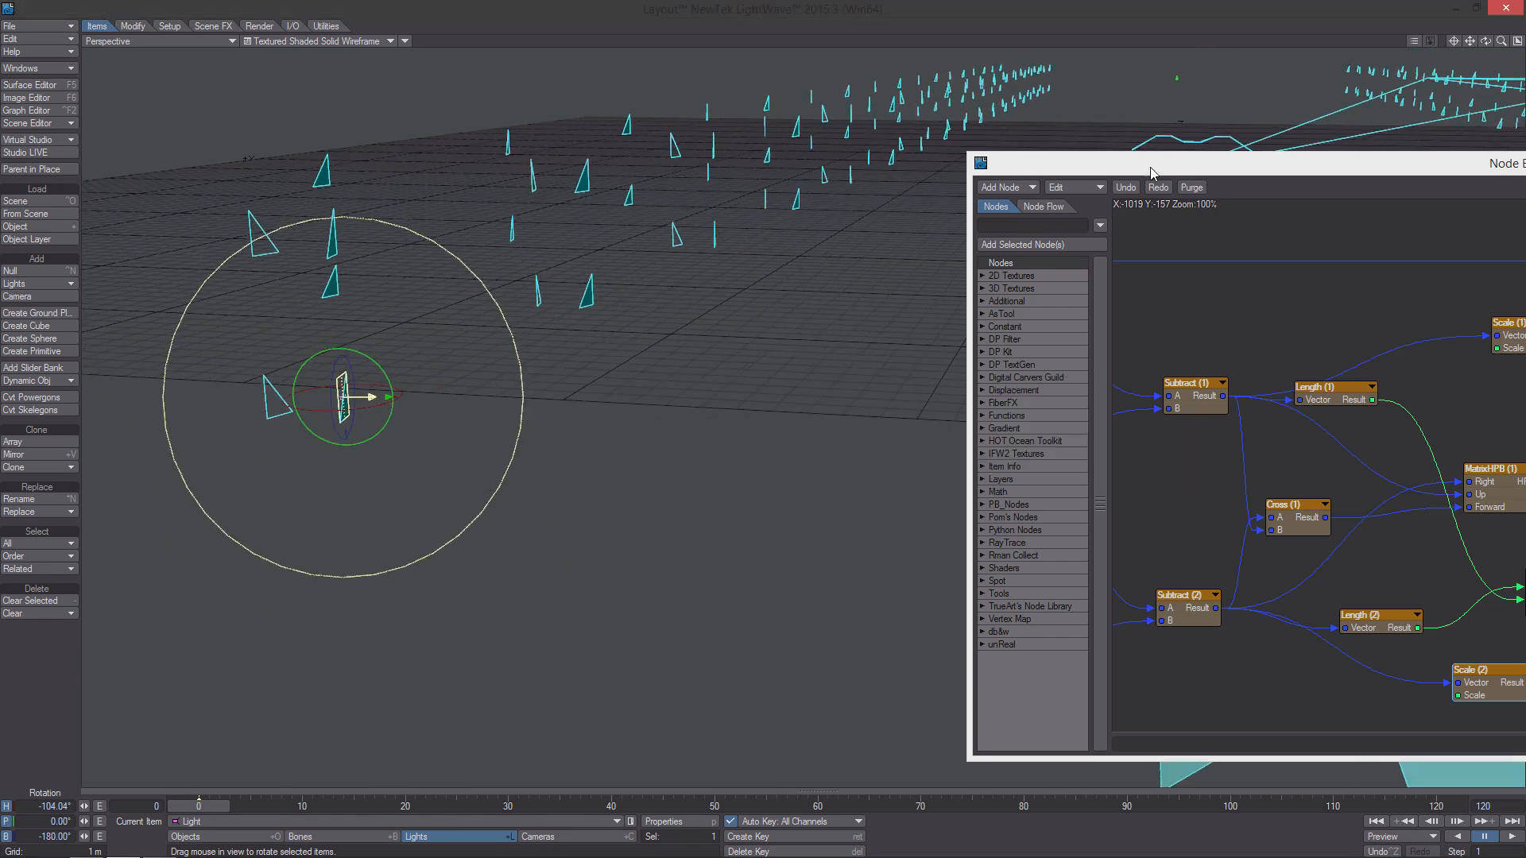
drag(1398, 163, 865, 167)
drag(1326, 175, 765, 207)
click(1053, 199)
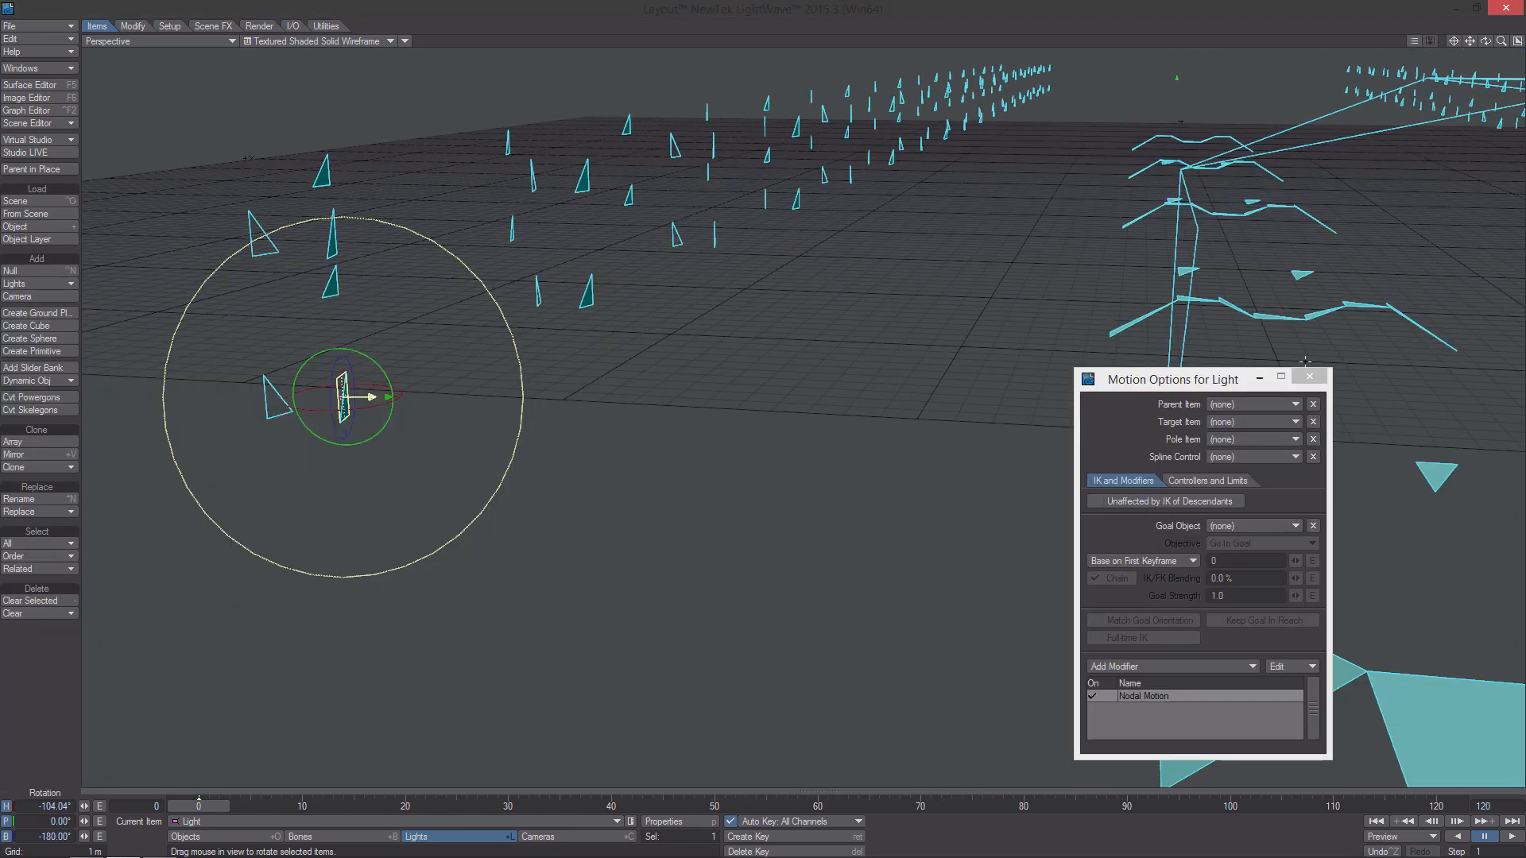
click(1313, 377)
Cancel the clone dialog and check the polygon count of the Light_Instance_Tutorial layer in its object properties.
alt+drag(1192, 382, 1113, 393)
mouse_move(973, 250)
alt+mouse_down()
mouse_move(961, 203)
mouse_move(993, 272)
mouse_move(980, 271)
alt+mouse_up()
key(ctrl+c)
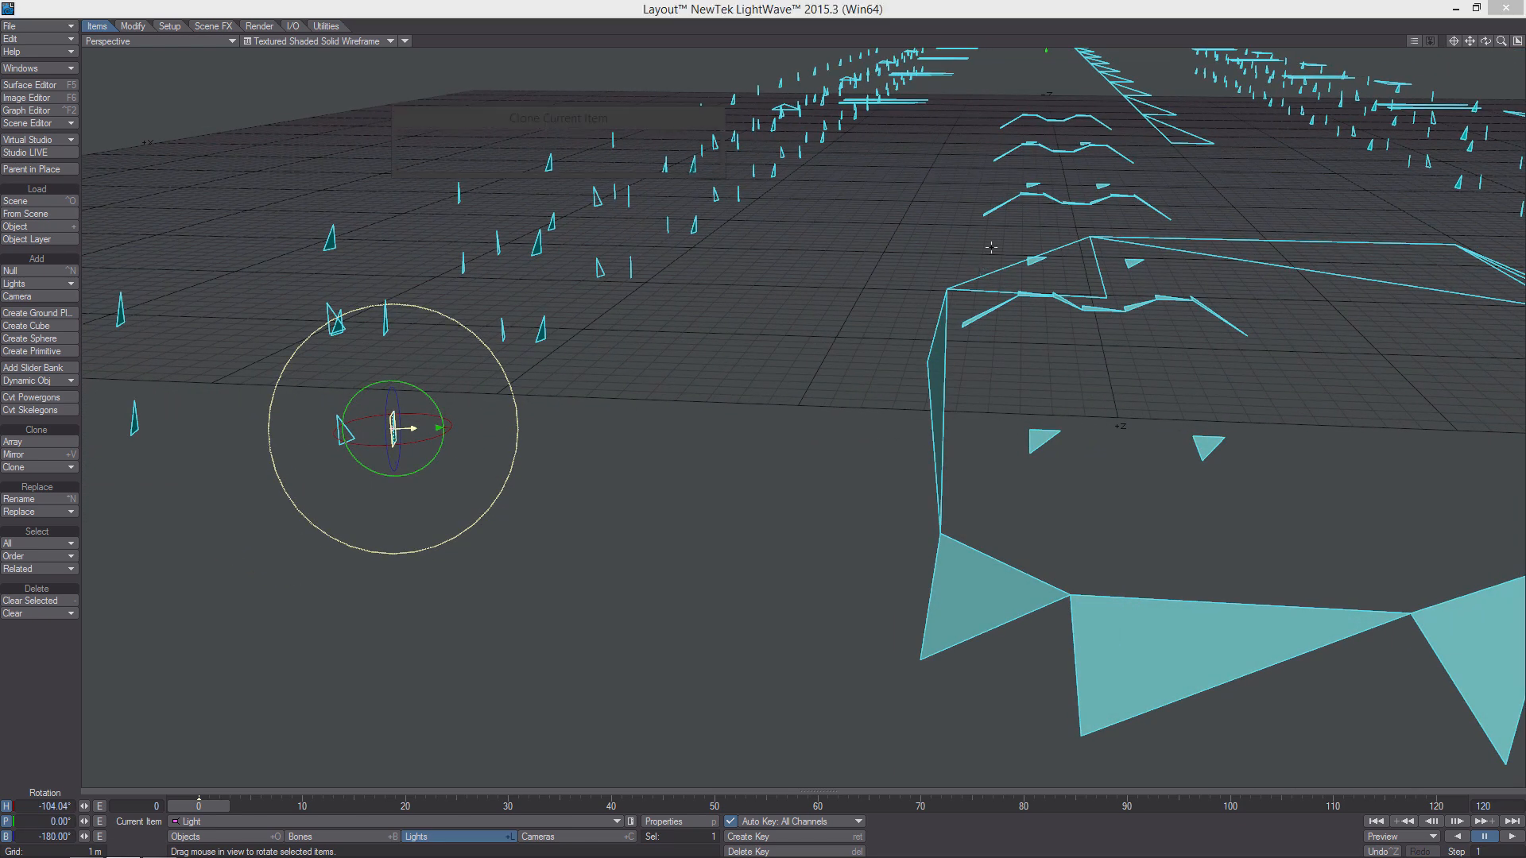
click(689, 162)
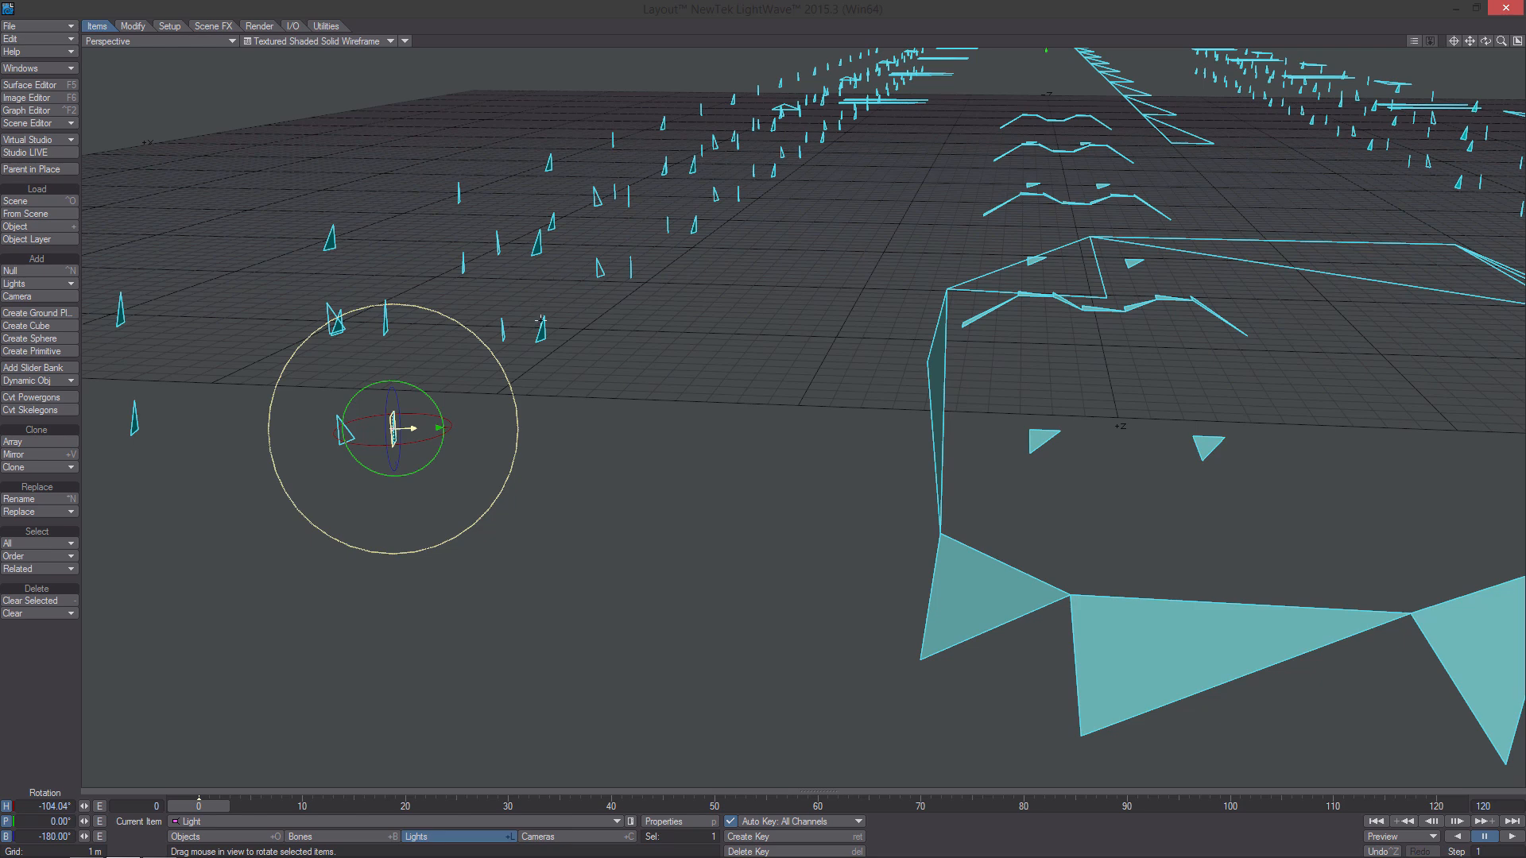
key(shift+o)
key(p)
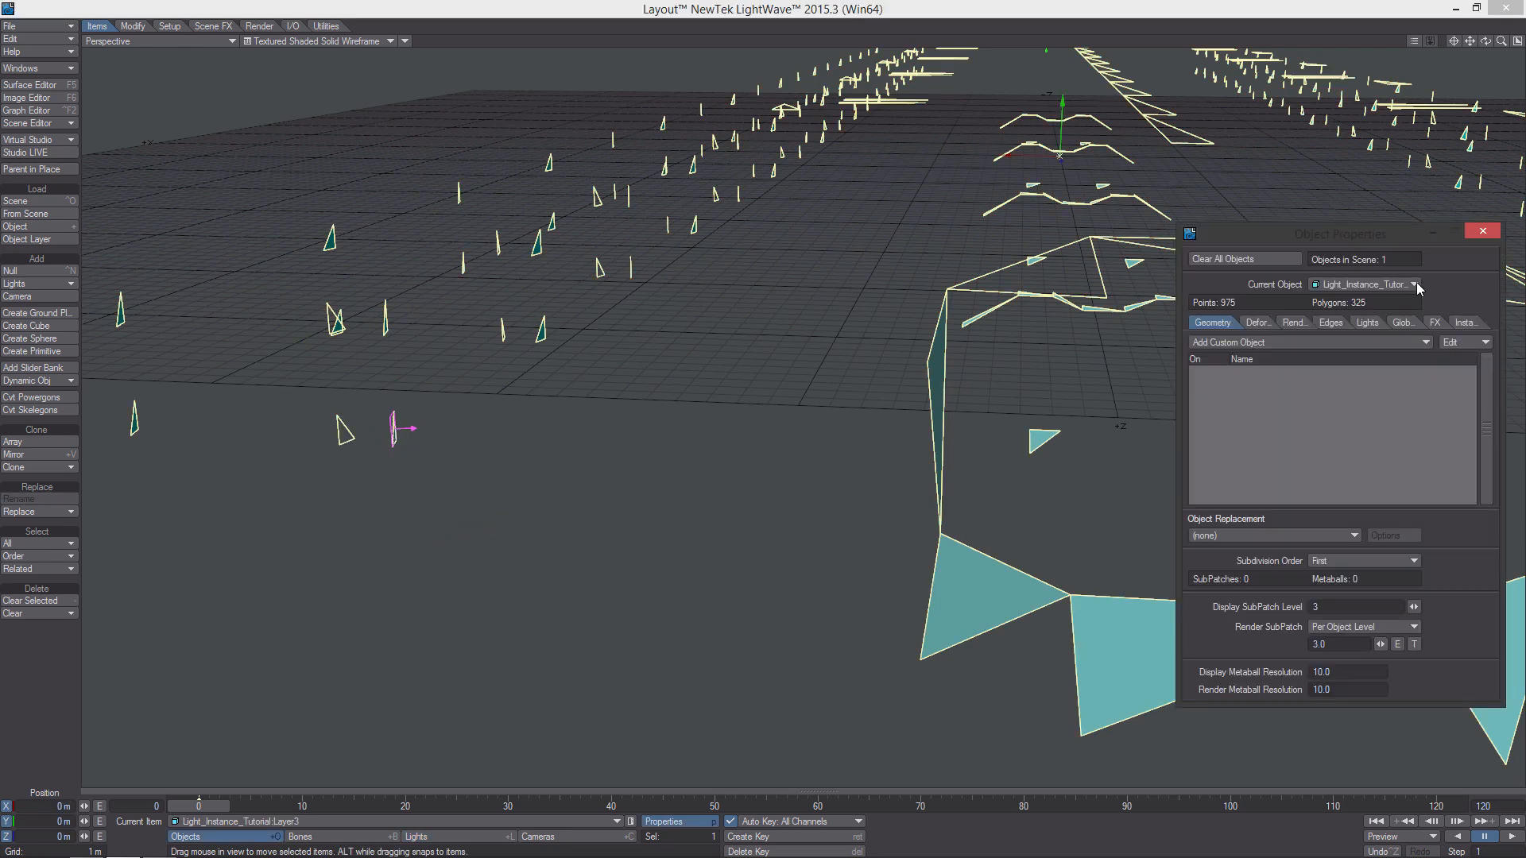
click(1481, 233)
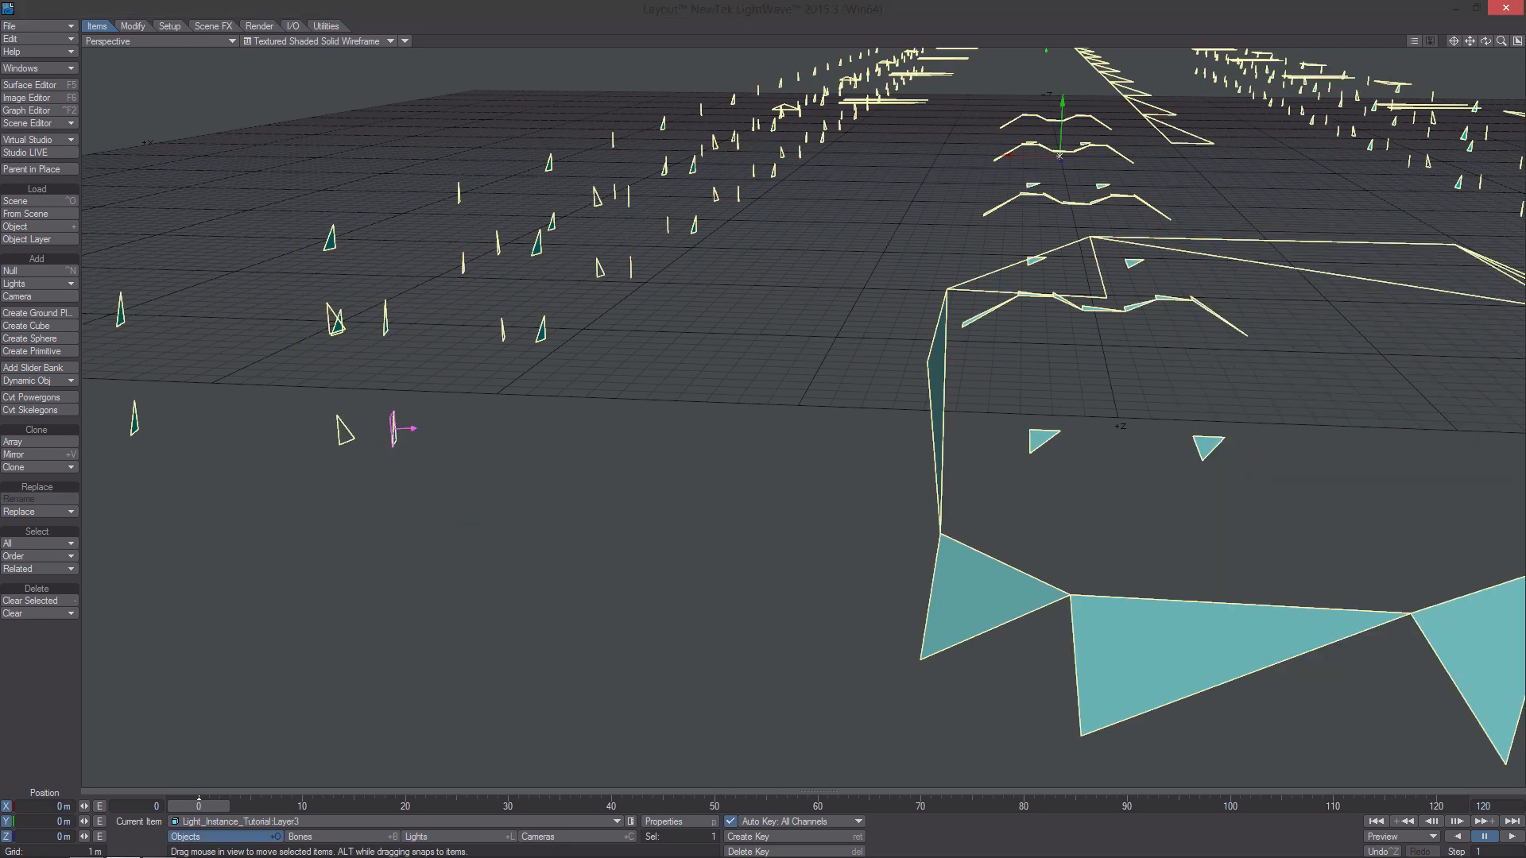
Clone the area light 324 times and examine the clones on the hangar triangles with the lights deselected.
click(392, 428)
key(y)
key(ctrl+c)
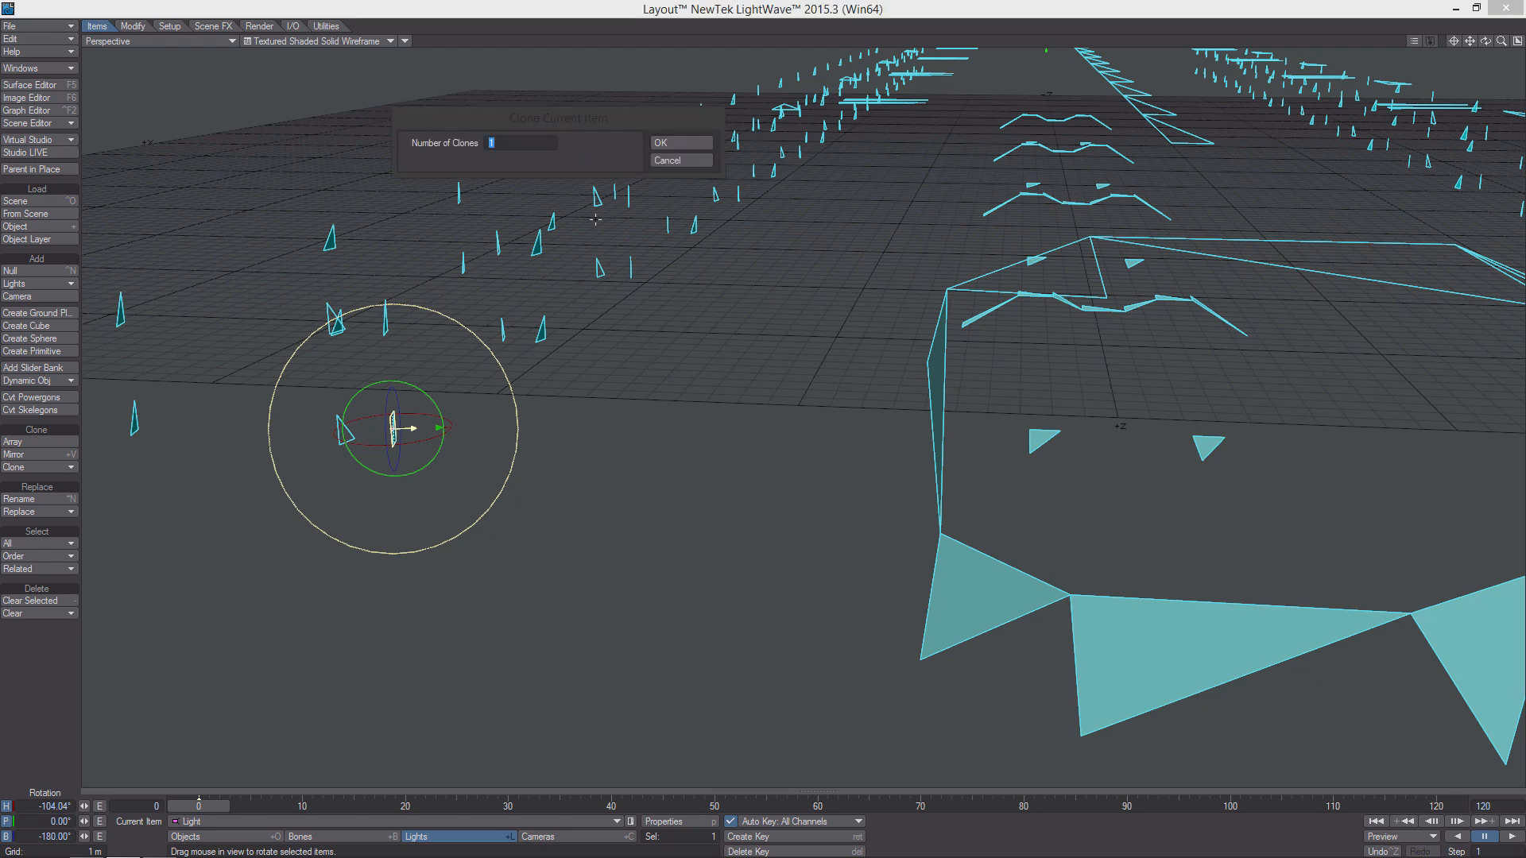
click(681, 143)
drag(1501, 41, 330, 835)
click(316, 837)
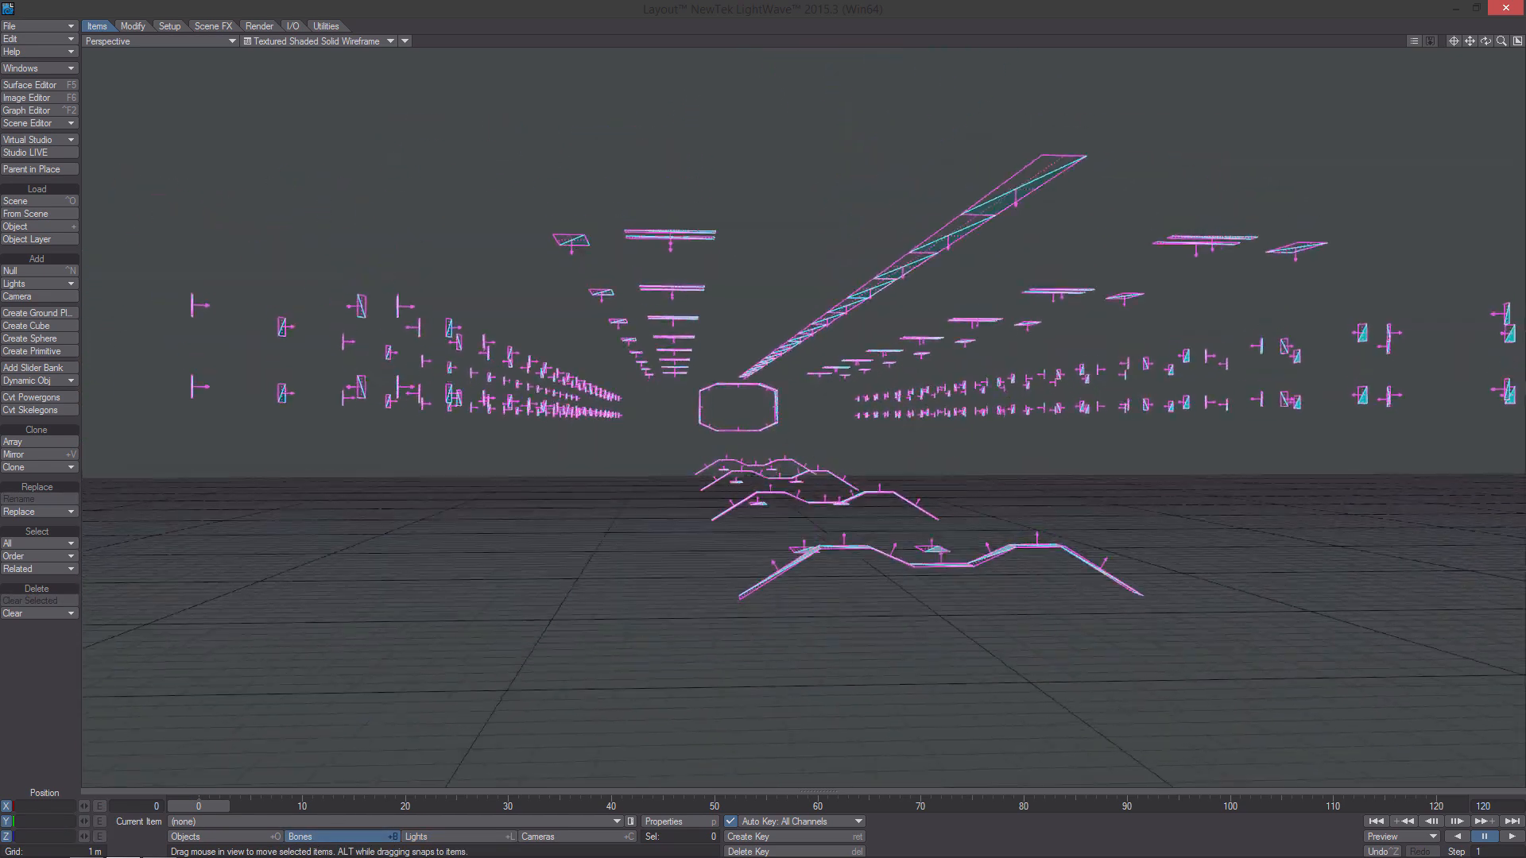
alt+drag(763, 429, 765, 462)
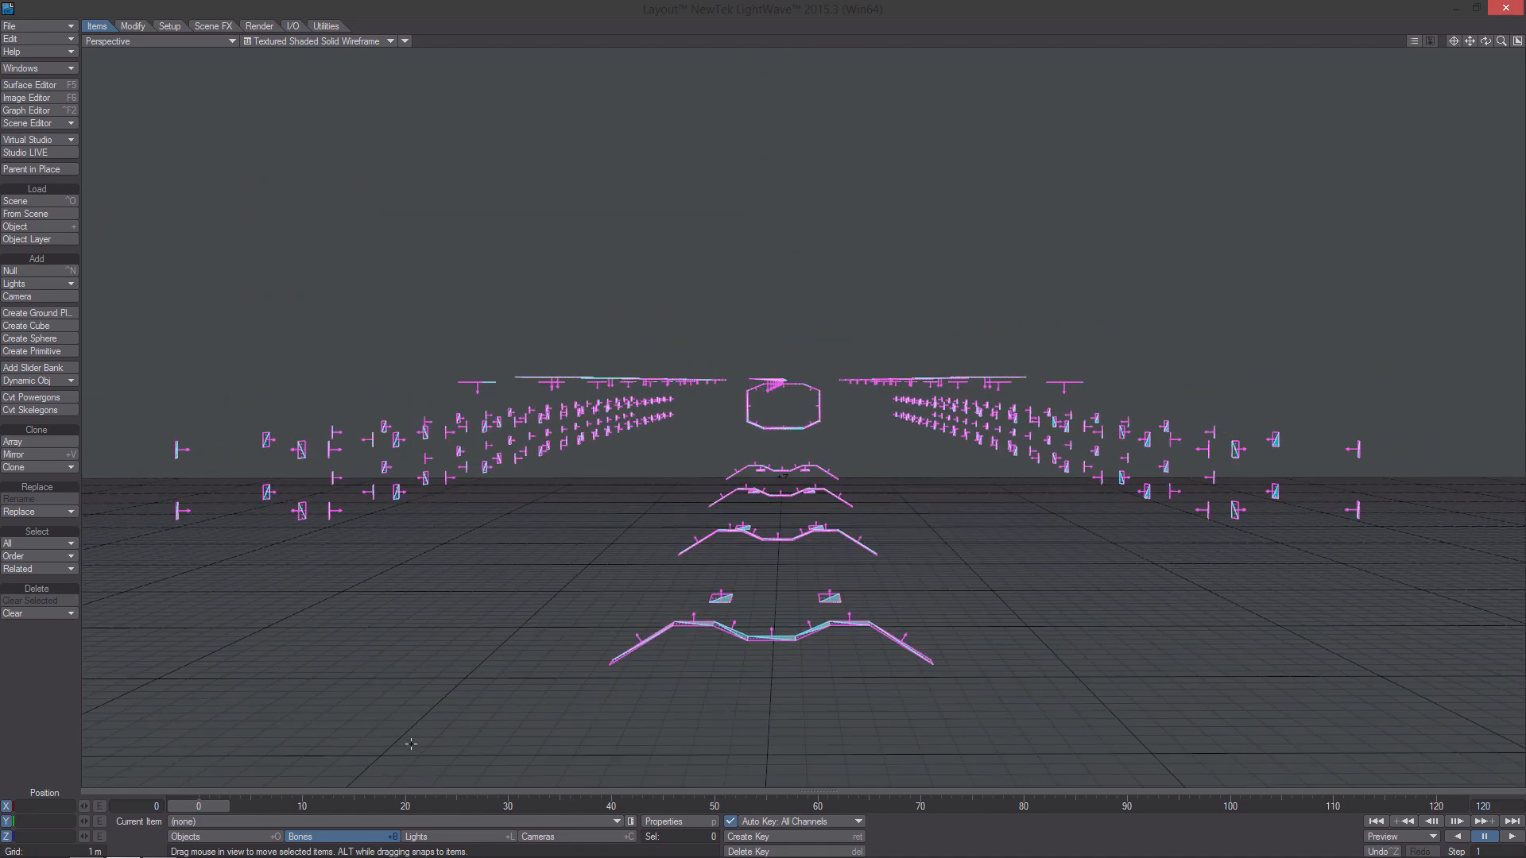
Delete all the cloned lights from the scene, keeping only the original light.
click(444, 836)
key(minus)
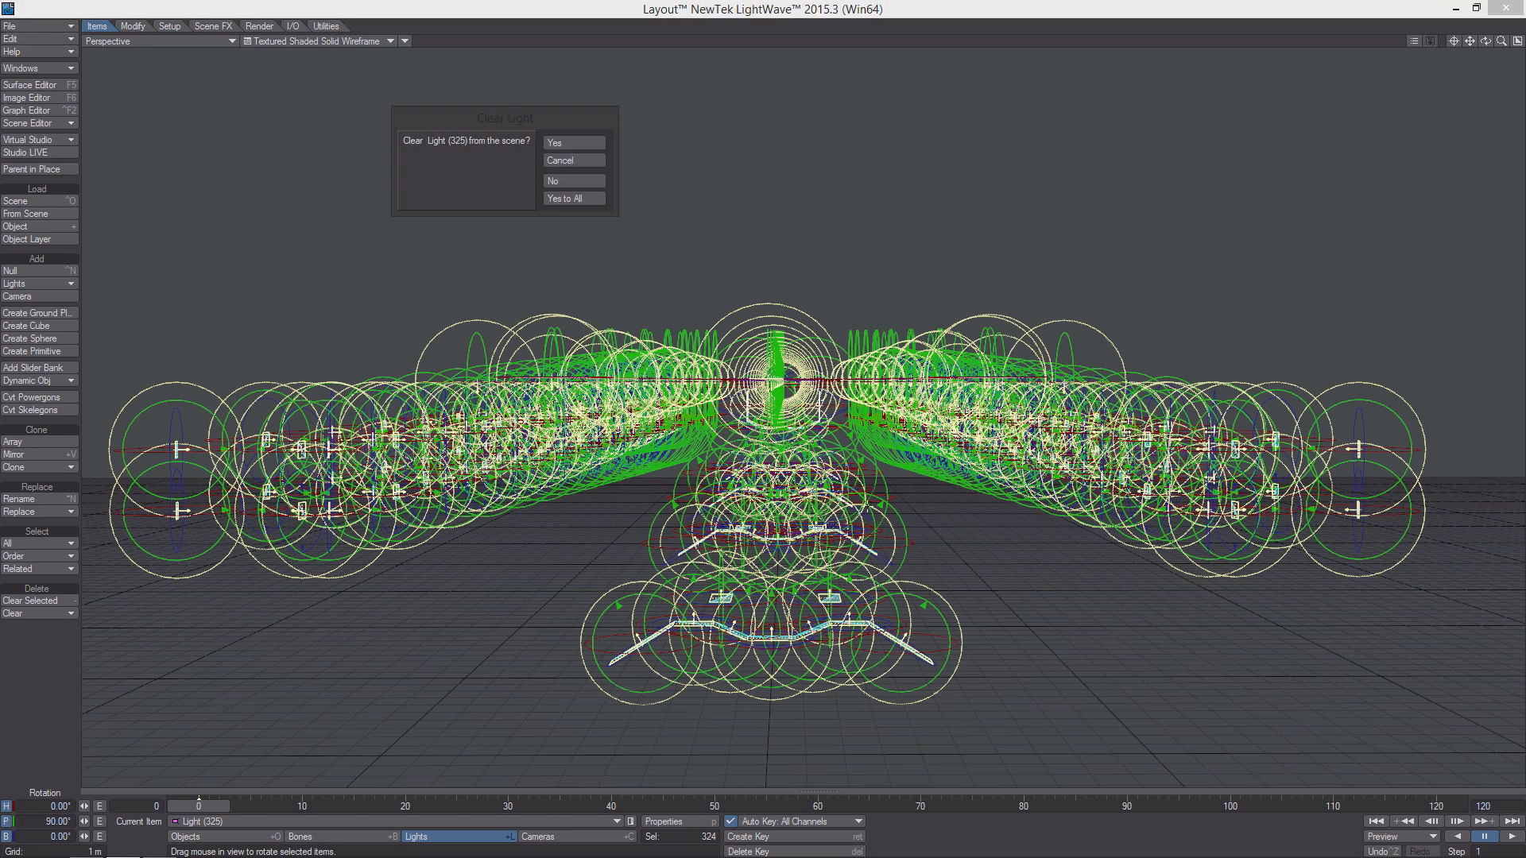
click(566, 199)
alt+drag(675, 328, 676, 312)
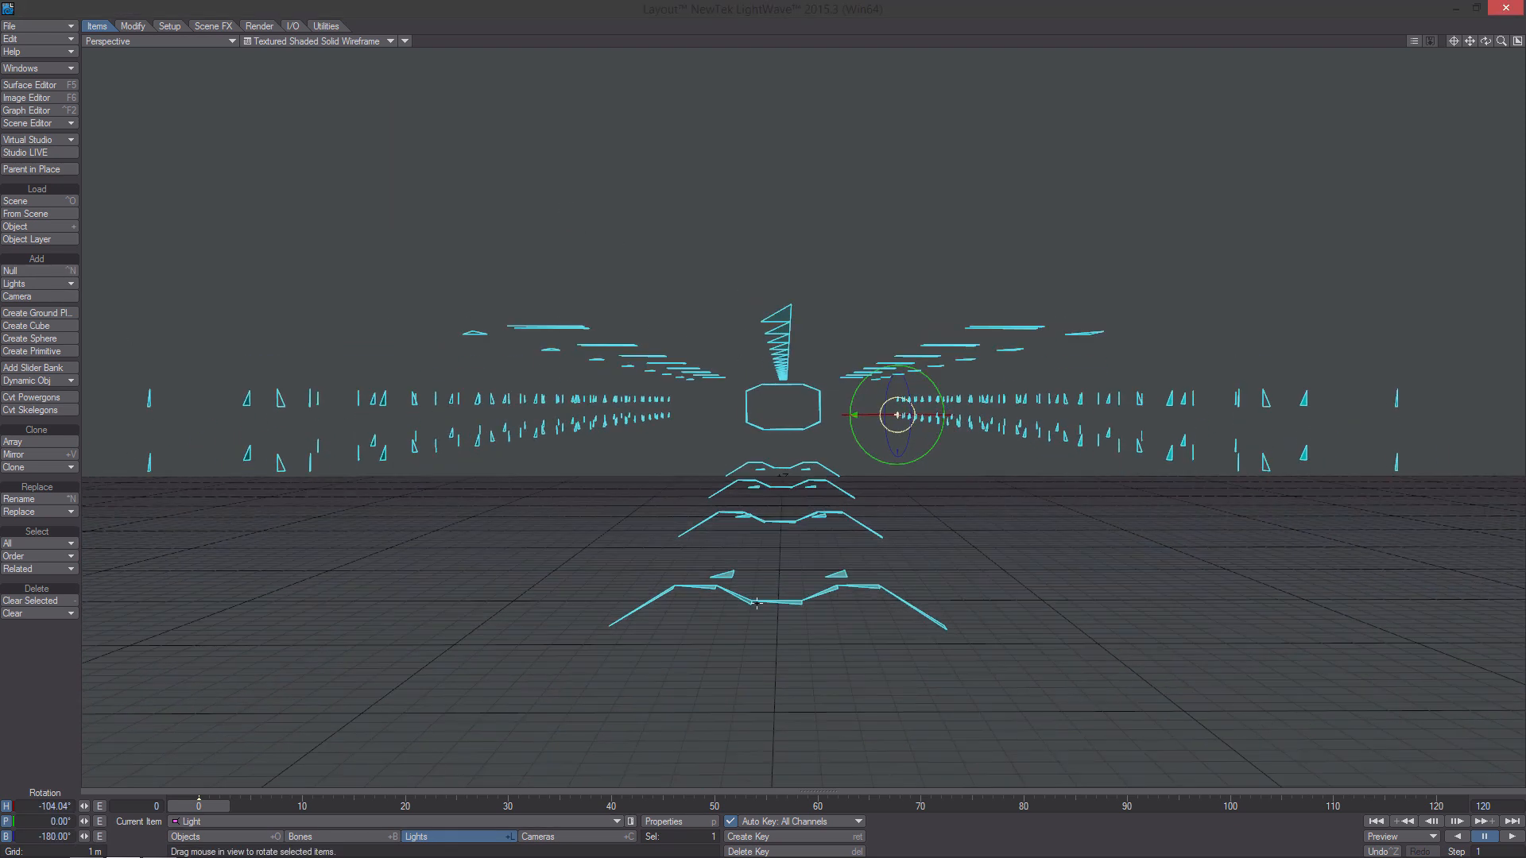
Open the light colour's envelope from the light properties and add a Node Channel Filter modifier to the Light.Color.R channel.
click(675, 822)
alt+drag(795, 381, 883, 383)
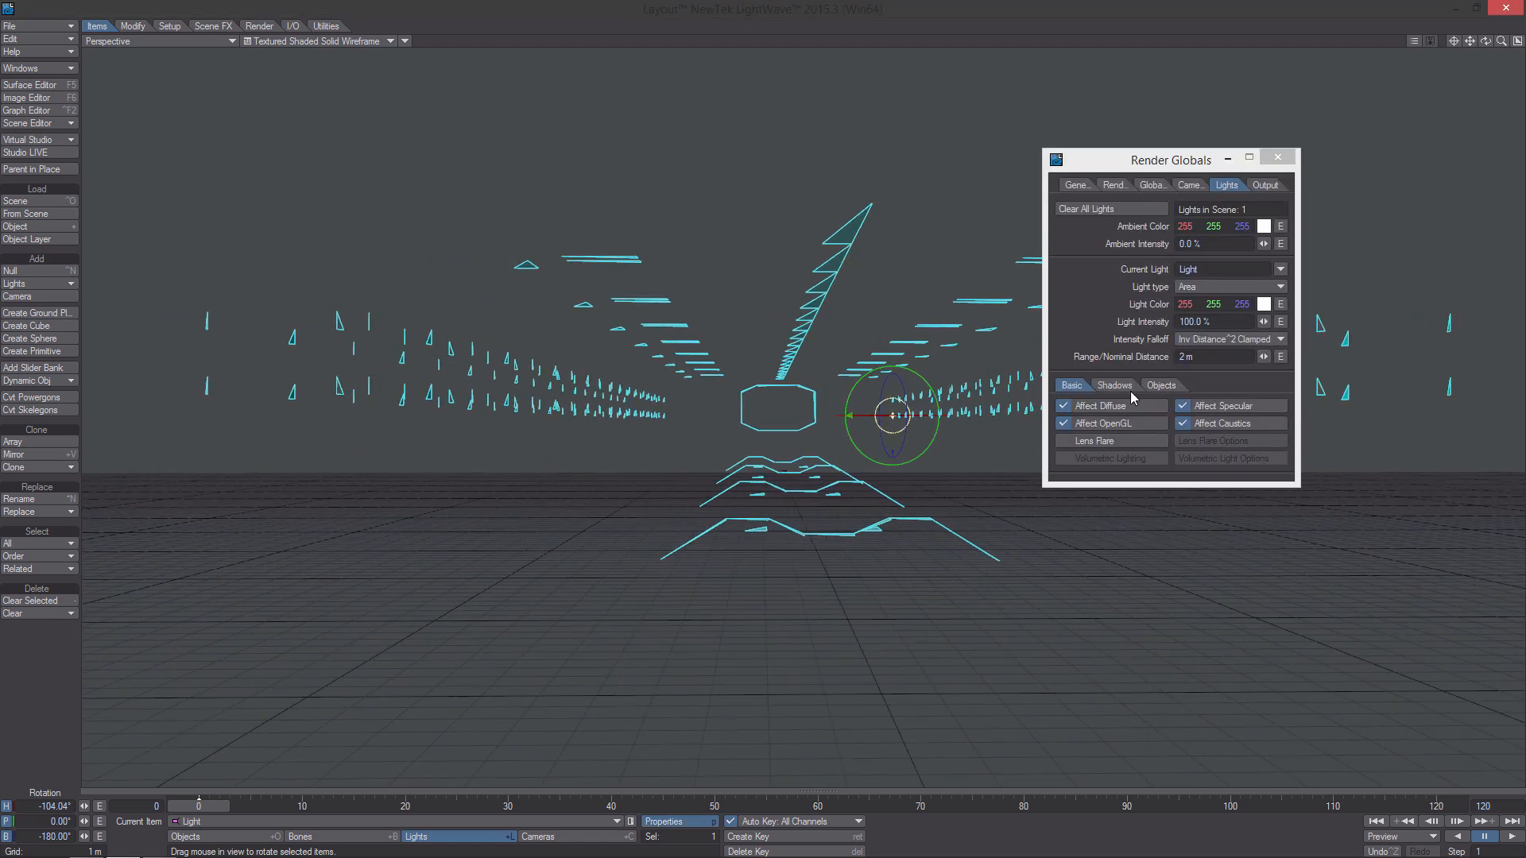
click(1280, 304)
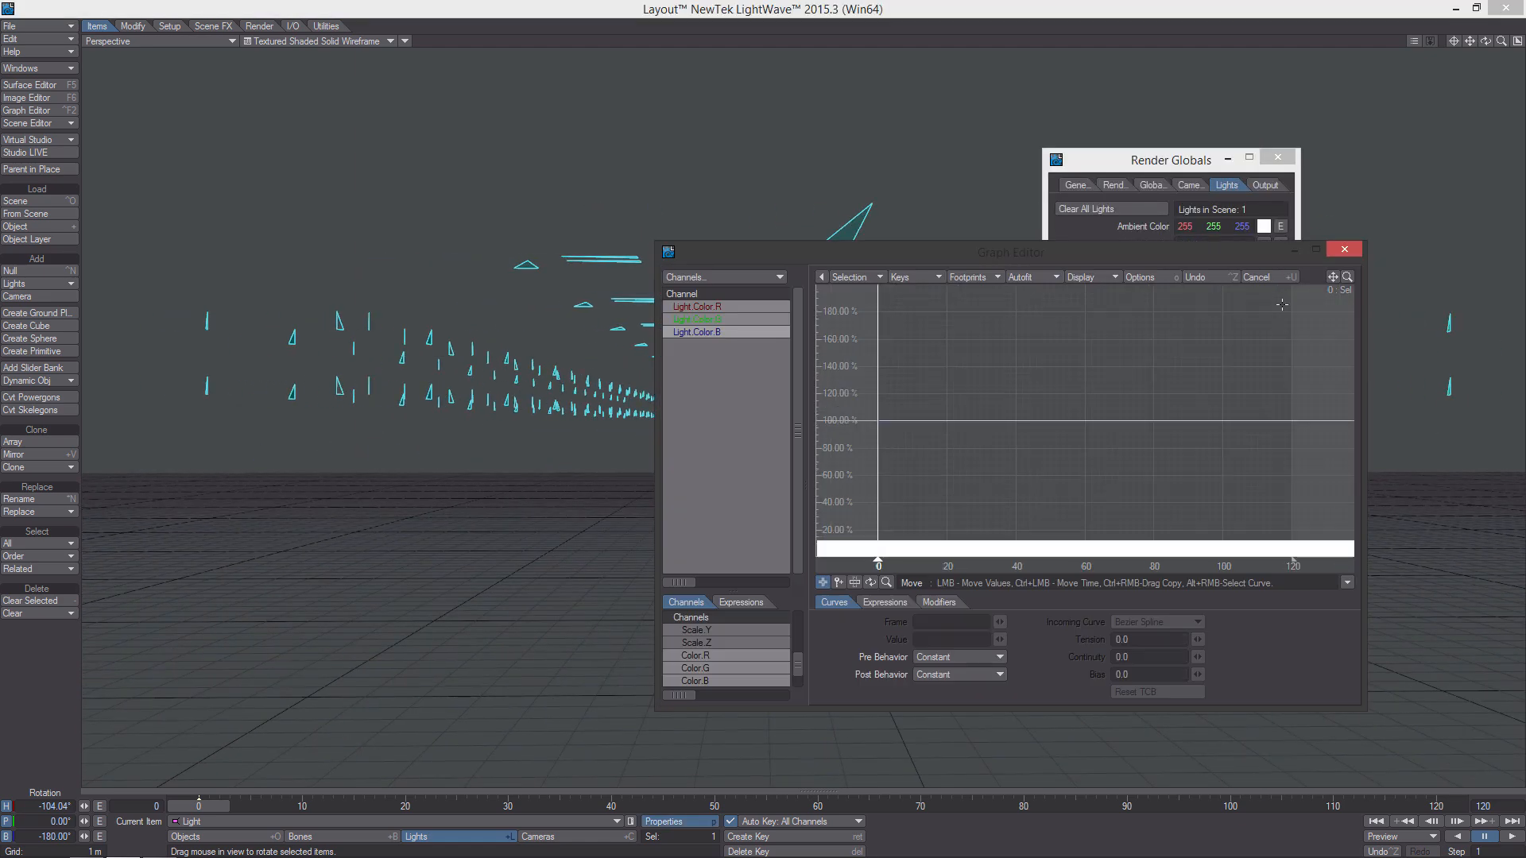
click(938, 601)
click(922, 623)
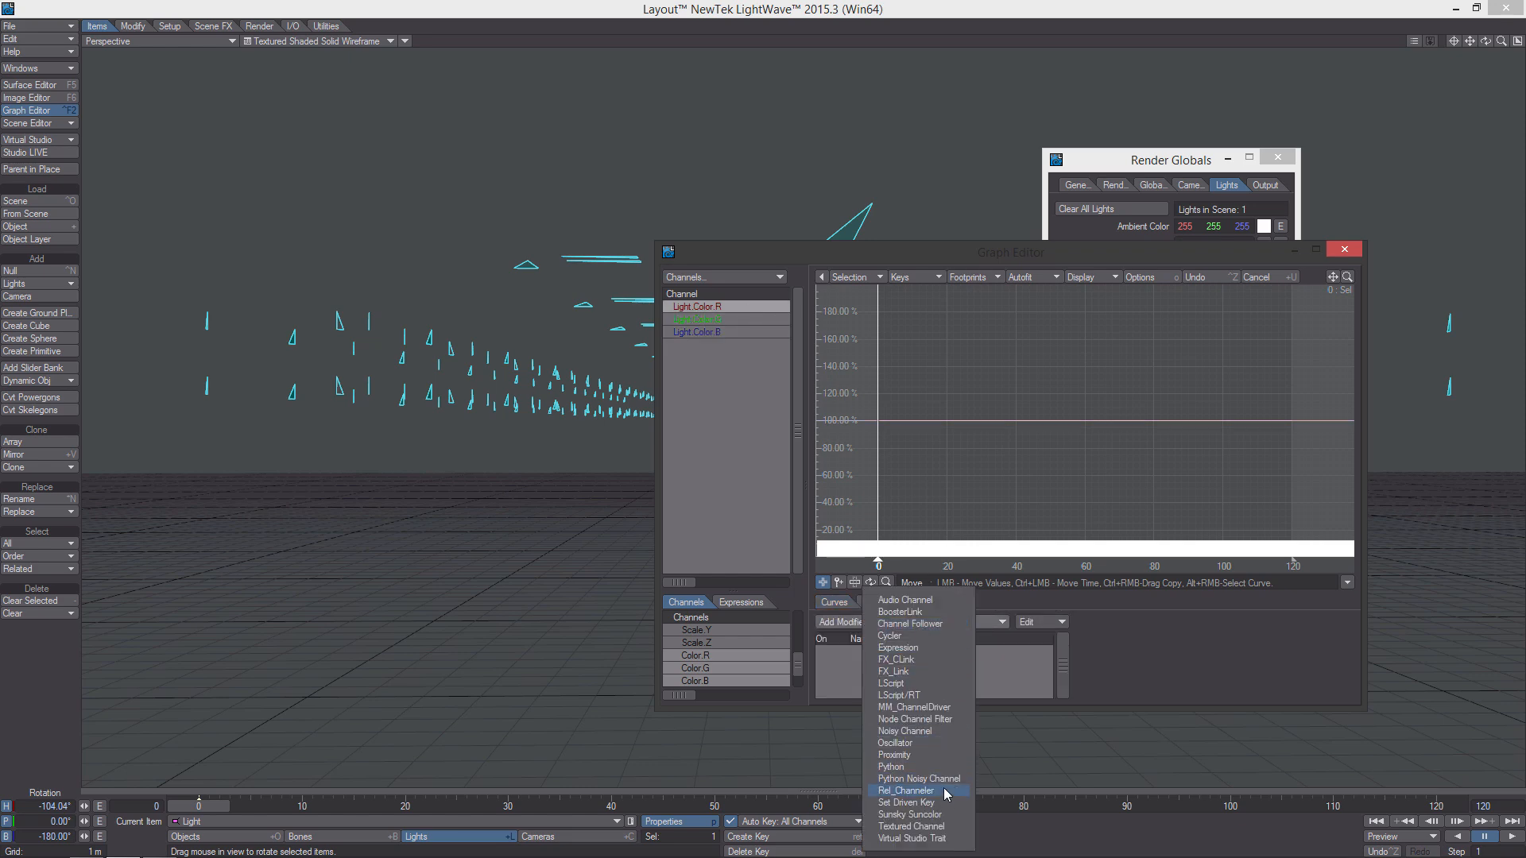
click(947, 719)
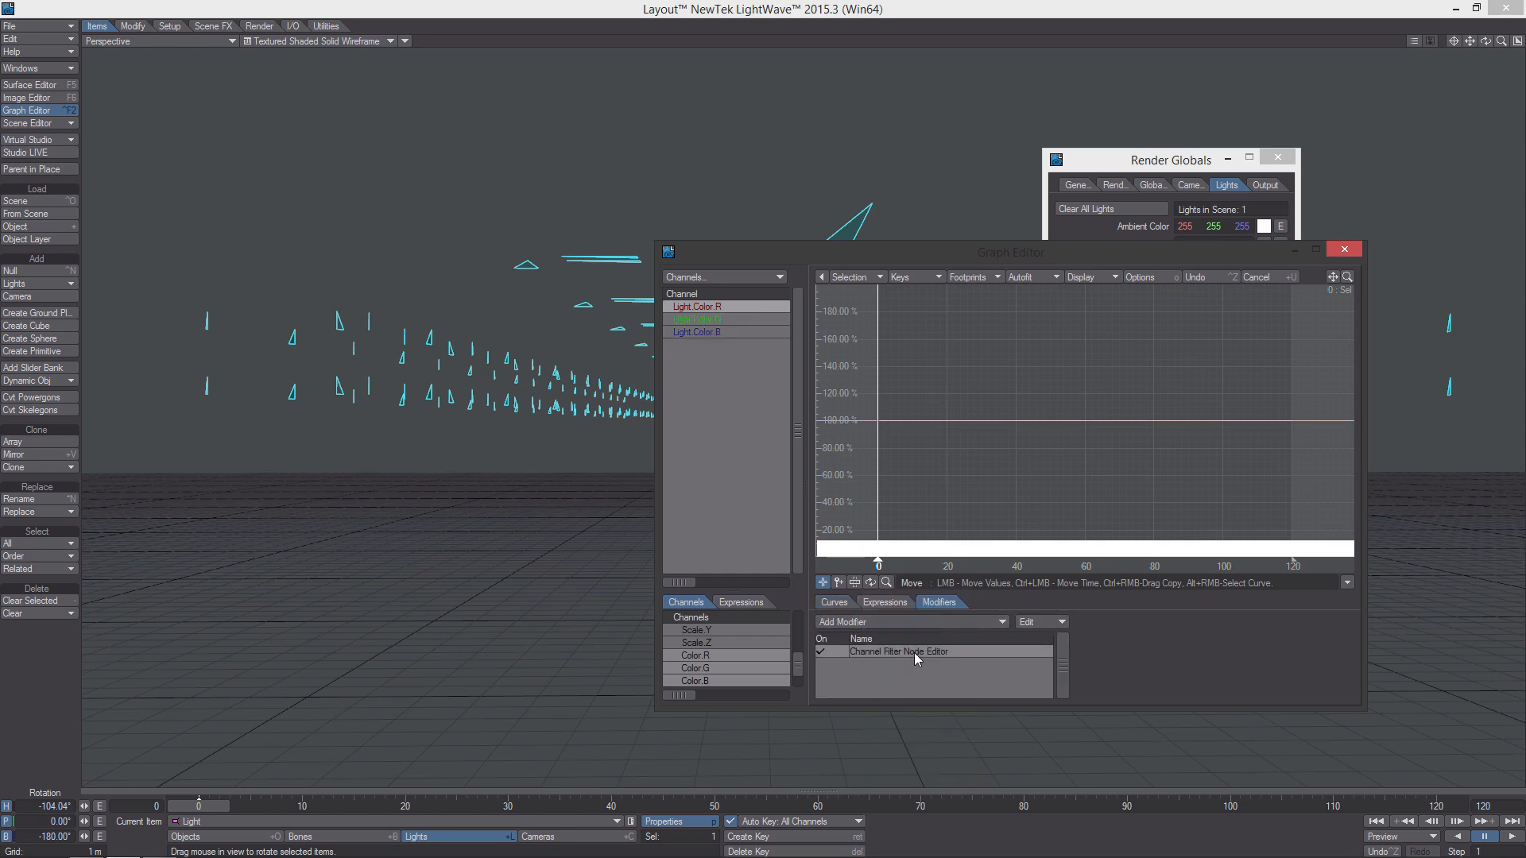
Copy Point Info (1), Add (1), Multiply (1), Add (2) and Point Info (2) from the Nodal Motion network into the red channel's Node Channel Filter.
double_click(918, 652)
right_click(601, 453)
mouse_move(590, 467)
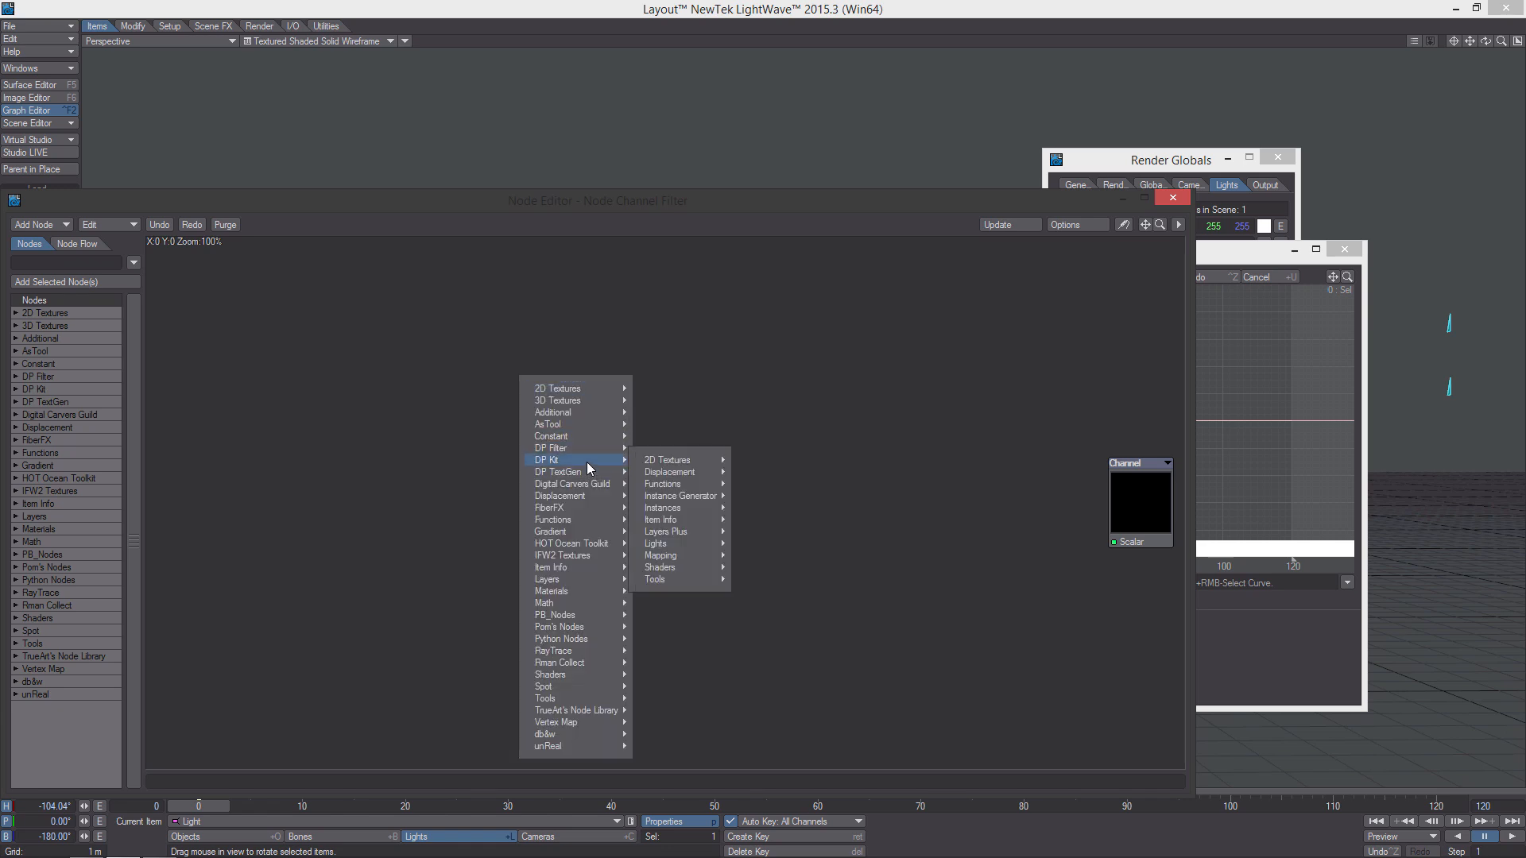
click(999, 355)
double_click(1150, 702)
alt+drag(958, 551, 1358, 590)
drag(323, 337, 807, 514)
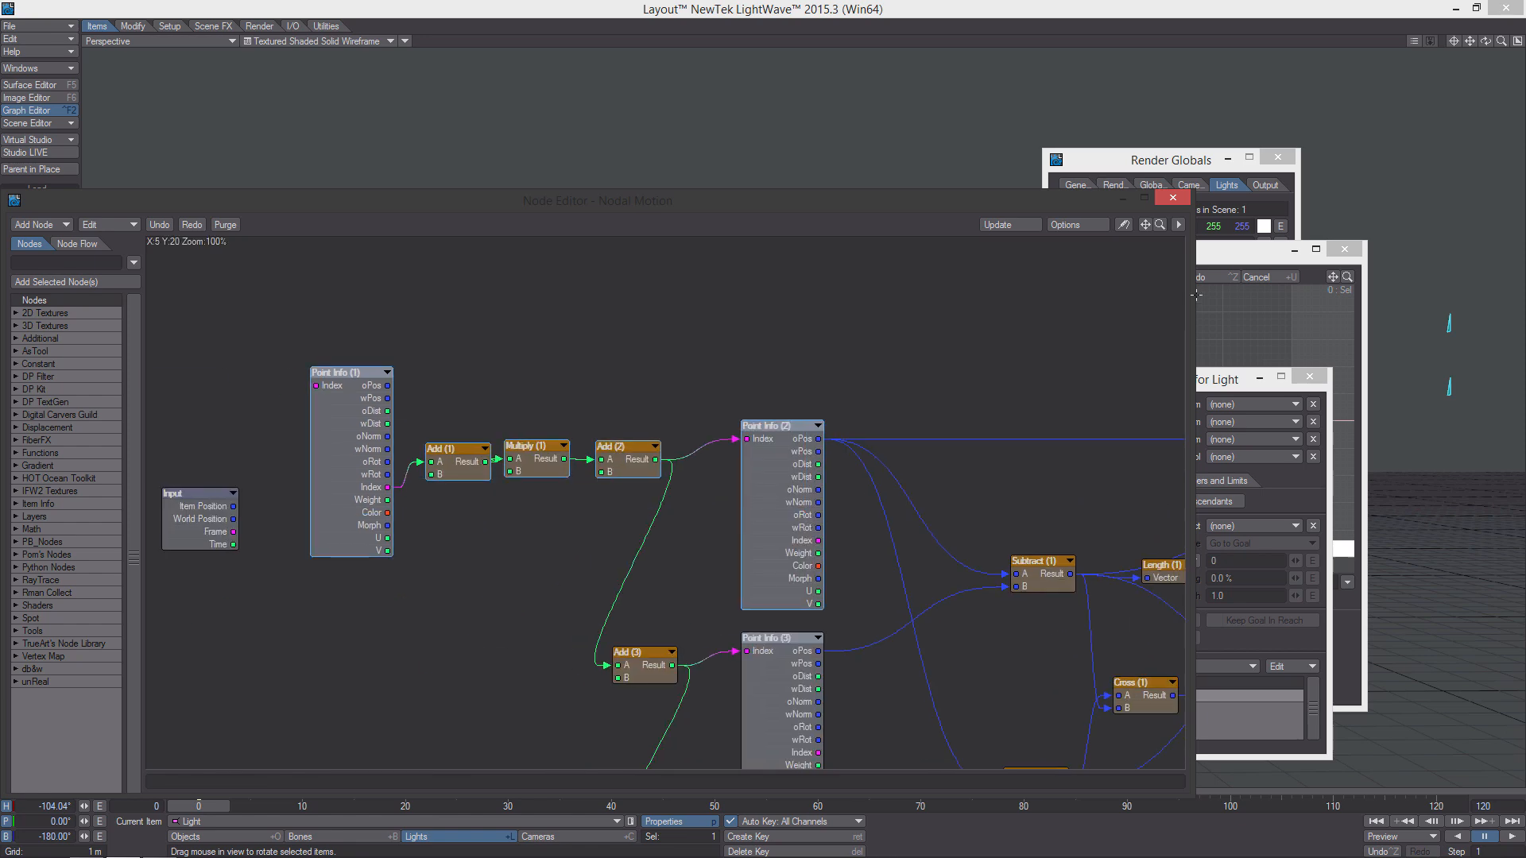
click(1174, 197)
double_click(897, 651)
key(ctrl+v)
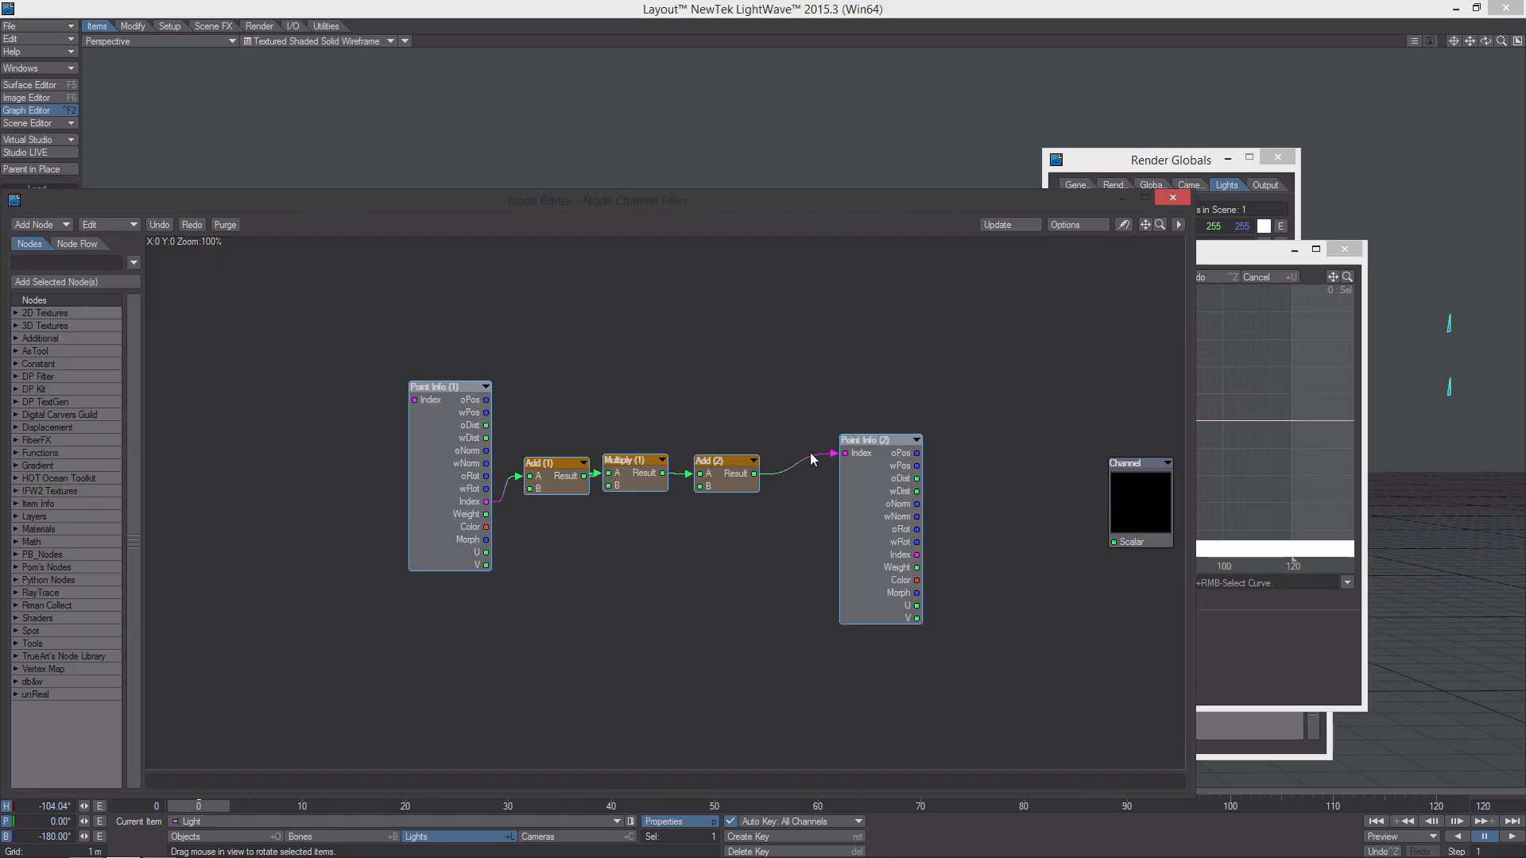
Set Point Info (2)'s Color Map to Light_Color and rearrange the pasted nodes in the channel filter network.
double_click(491, 465)
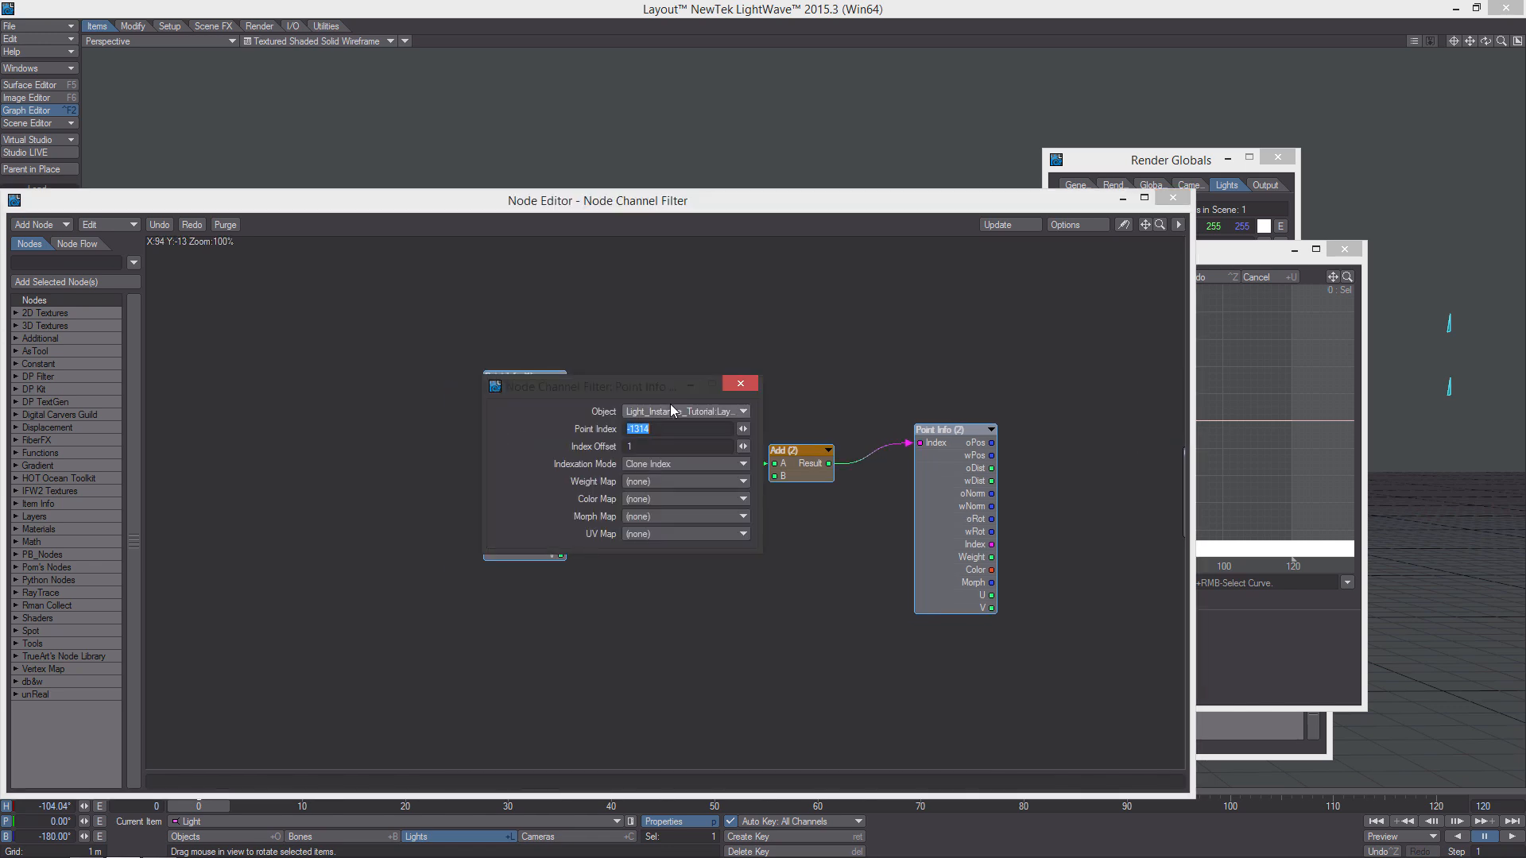
click(740, 387)
drag(837, 450, 799, 471)
double_click(800, 471)
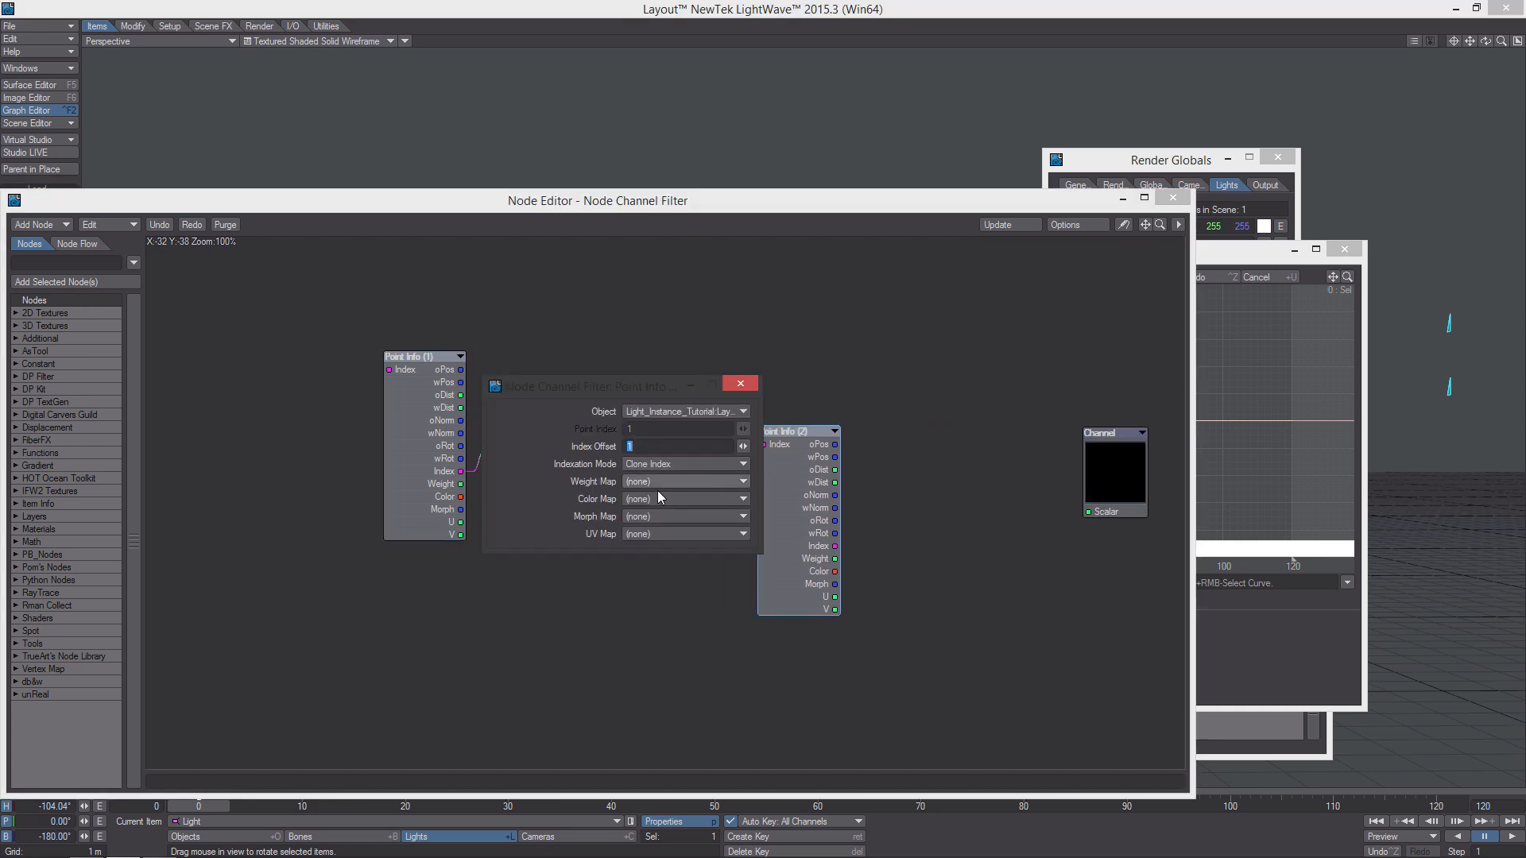
click(684, 499)
click(688, 513)
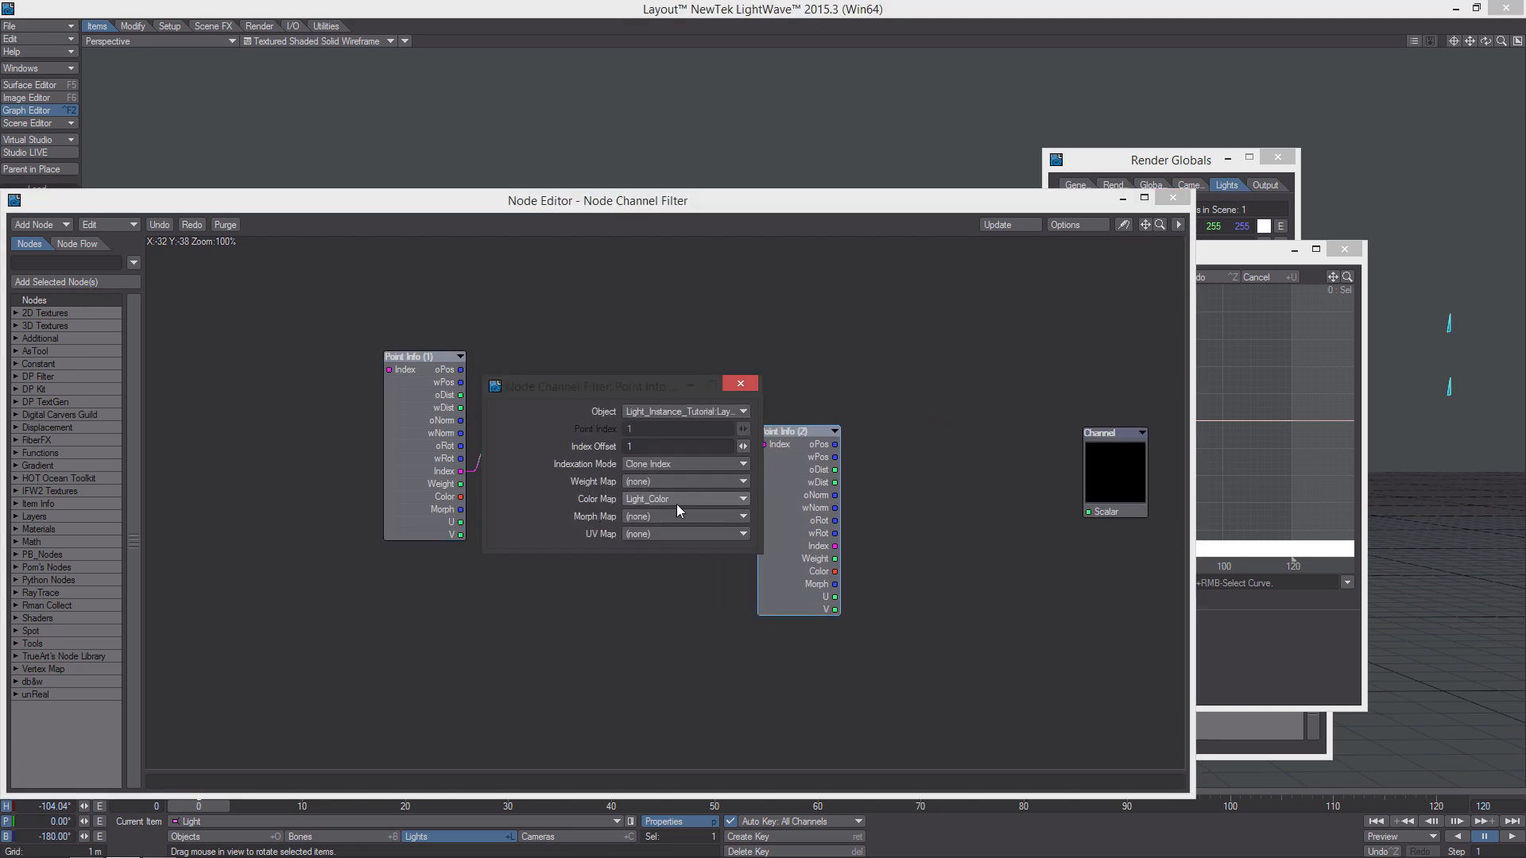
click(738, 386)
middle_drag(795, 477, 685, 452)
drag(702, 477, 717, 474)
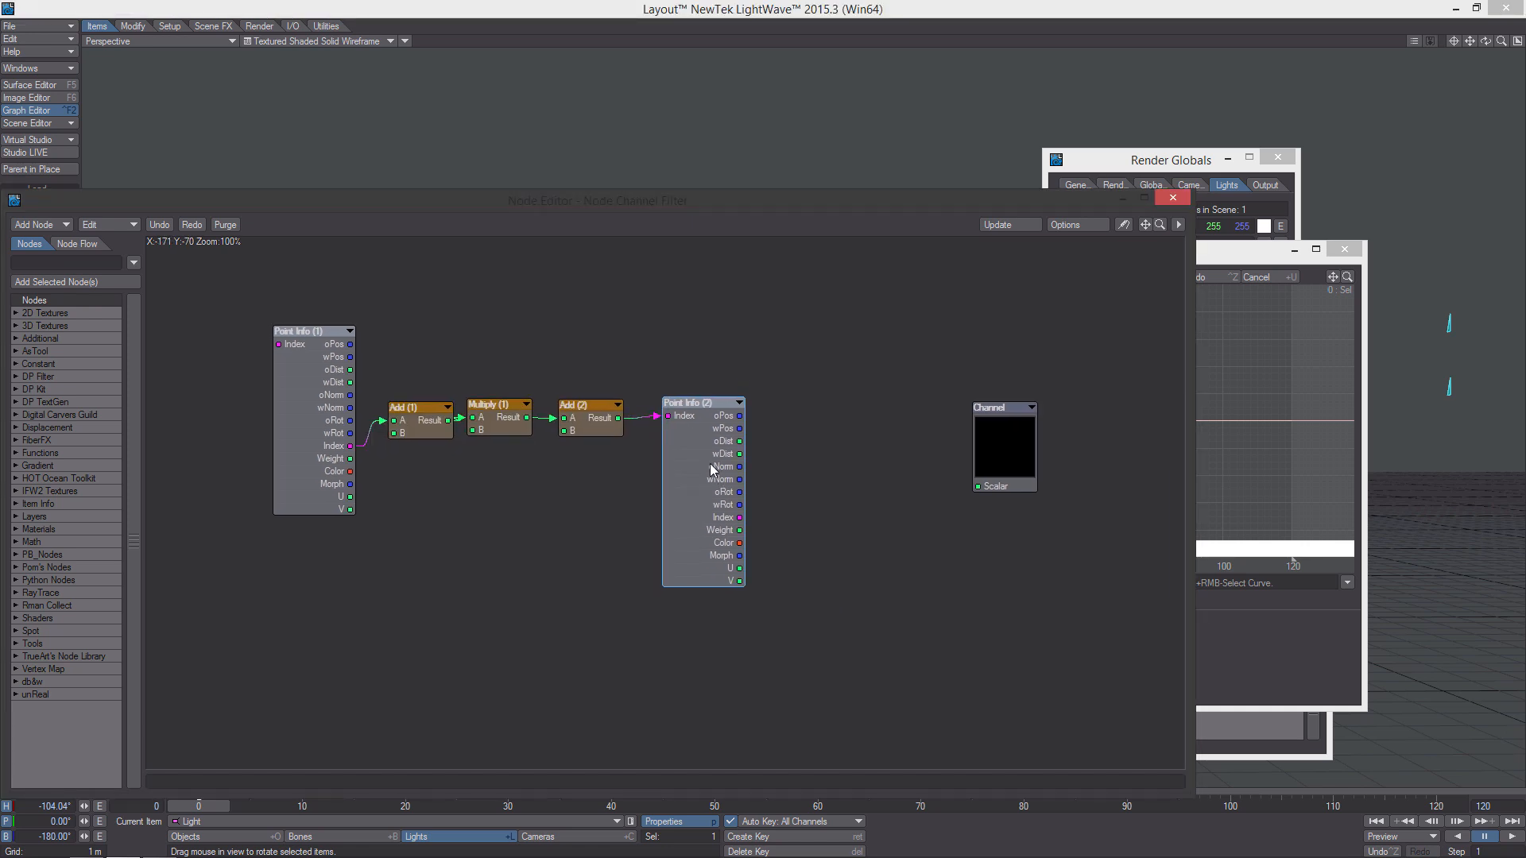
middle_drag(717, 474, 706, 448)
Add a Color Scalar node between Point Info (2) and the Channel node.
right_click(819, 434)
mouse_move(833, 738)
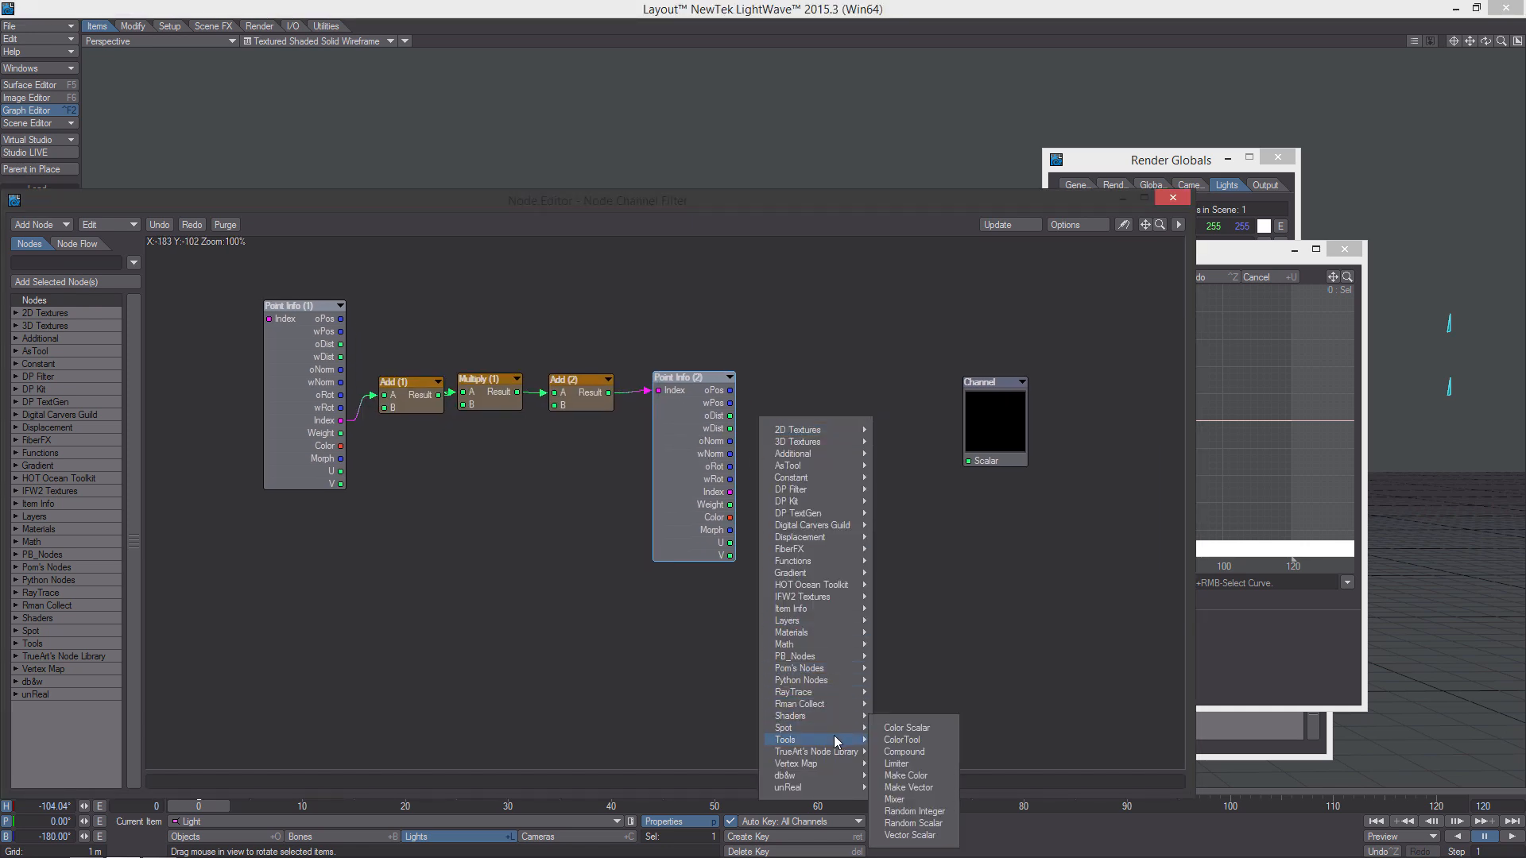
mouse_move(821, 647)
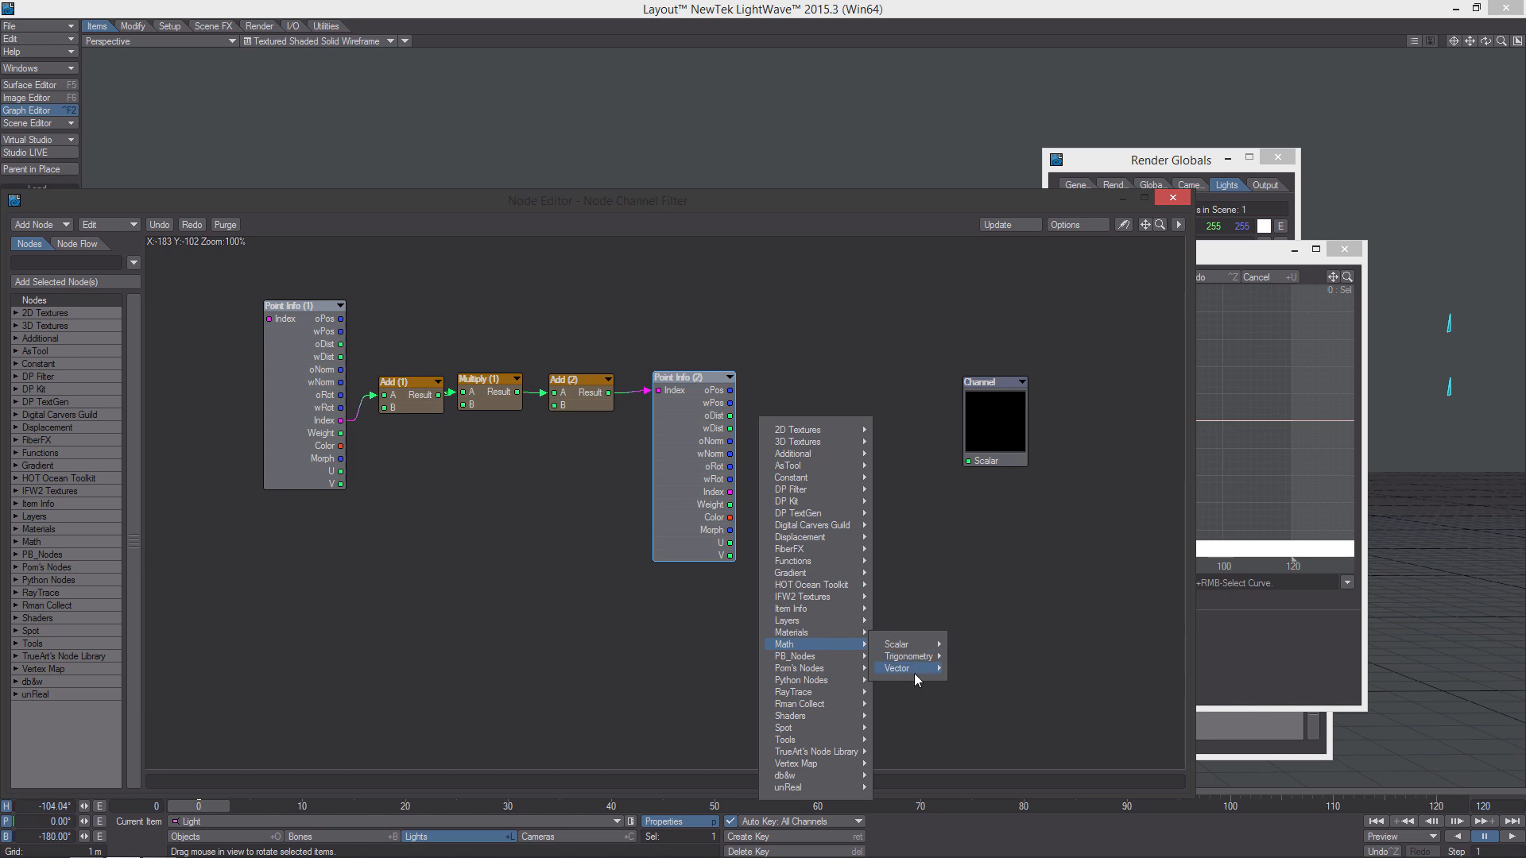
mouse_move(916, 669)
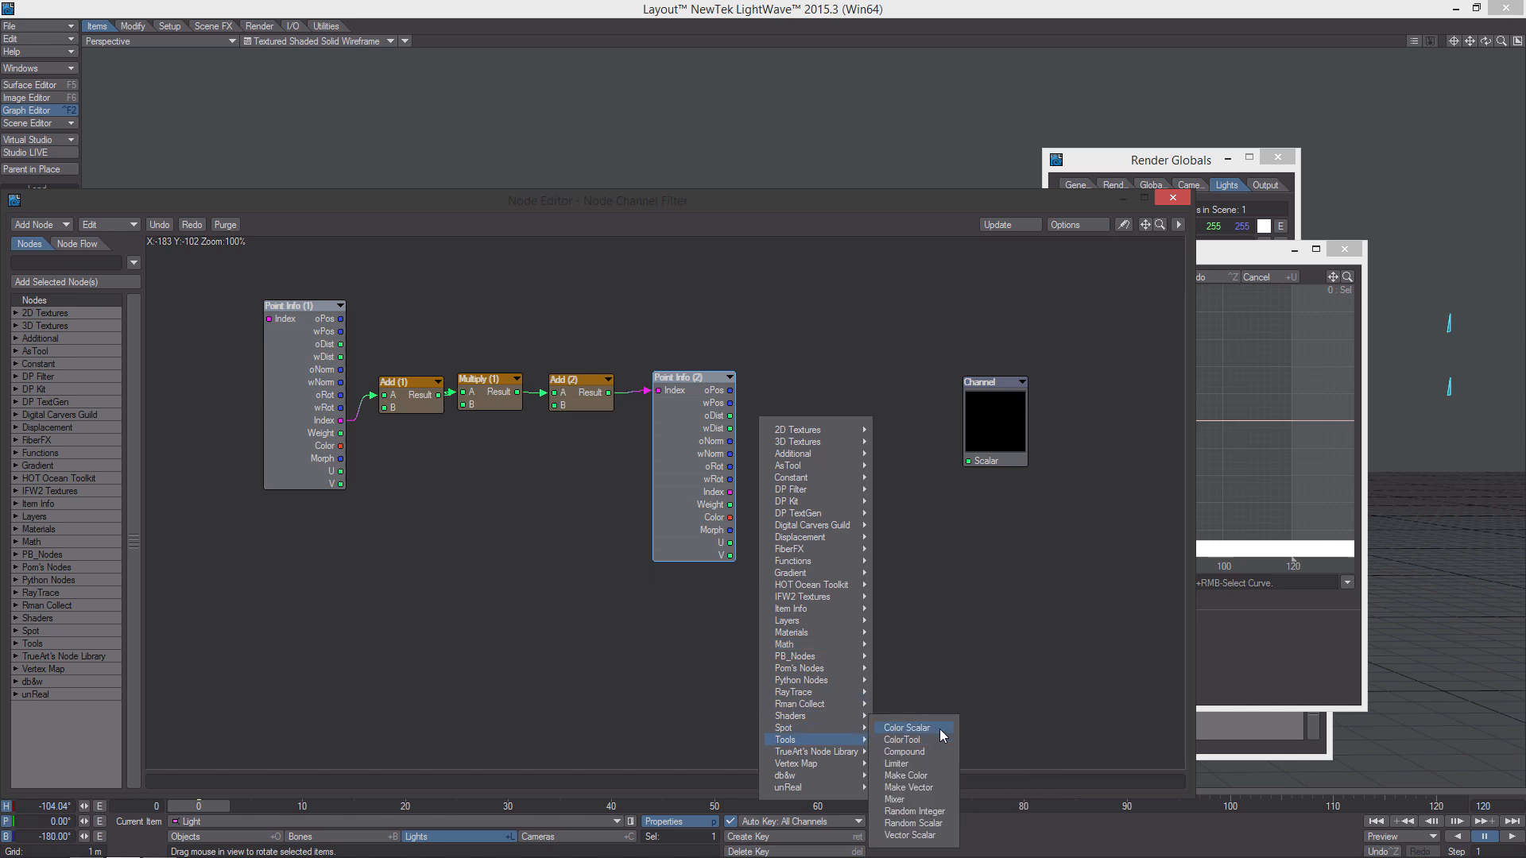
click(906, 728)
drag(665, 509, 843, 501)
Configure the Color Scalar node, connect Point Info (2)'s Color through it to the Channel's Scalar input, and close the node editor.
double_click(842, 501)
click(718, 413)
click(737, 449)
click(752, 381)
drag(730, 517, 968, 461)
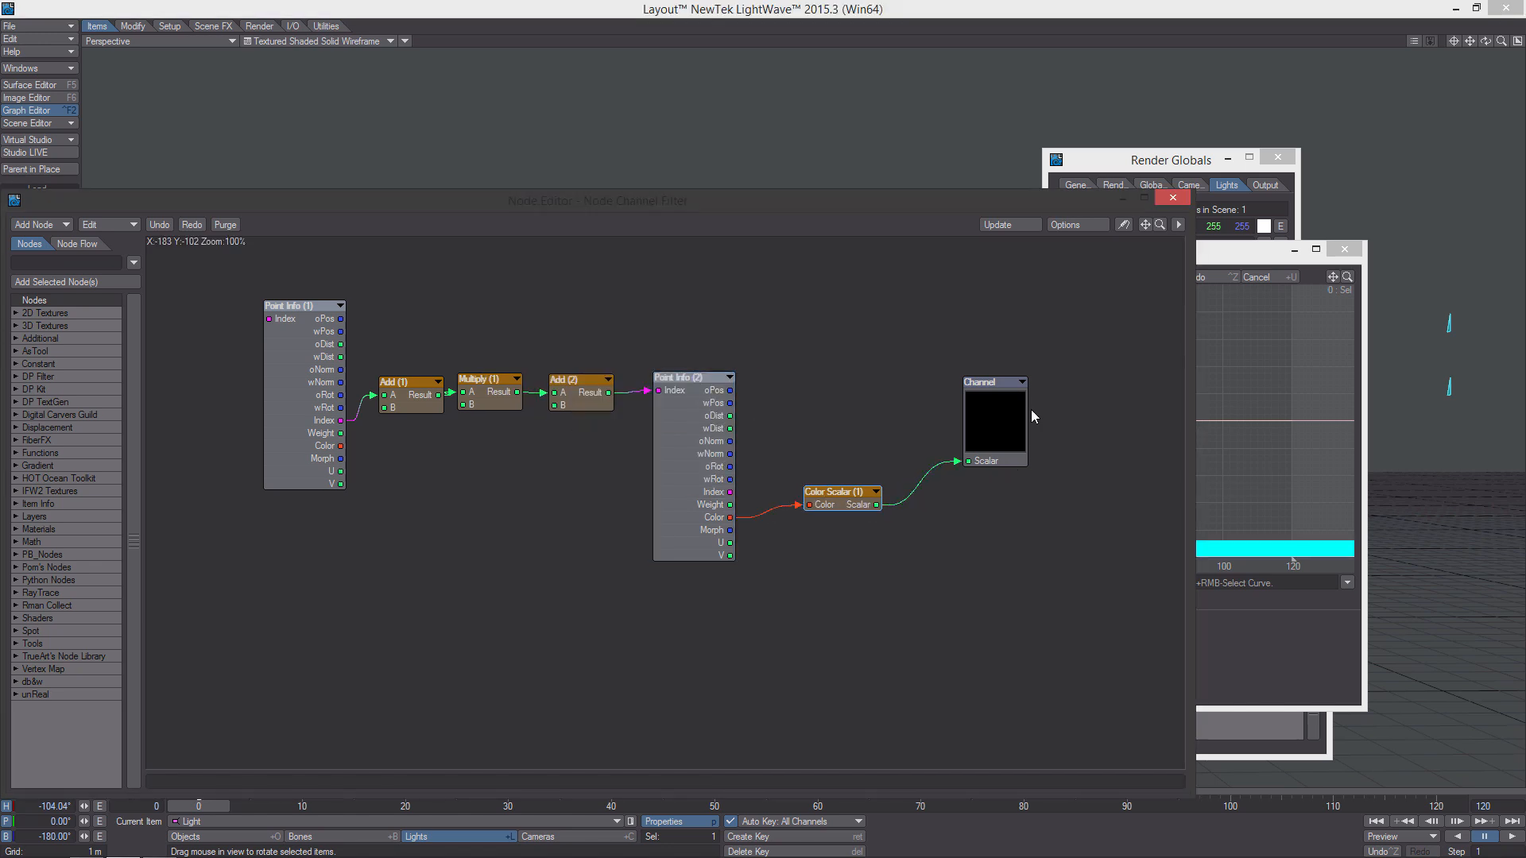
click(1173, 198)
Copy the Channel Filter Node Editor modifier from Light.Color.R and paste it onto the Light.Color.G channel.
click(725, 310)
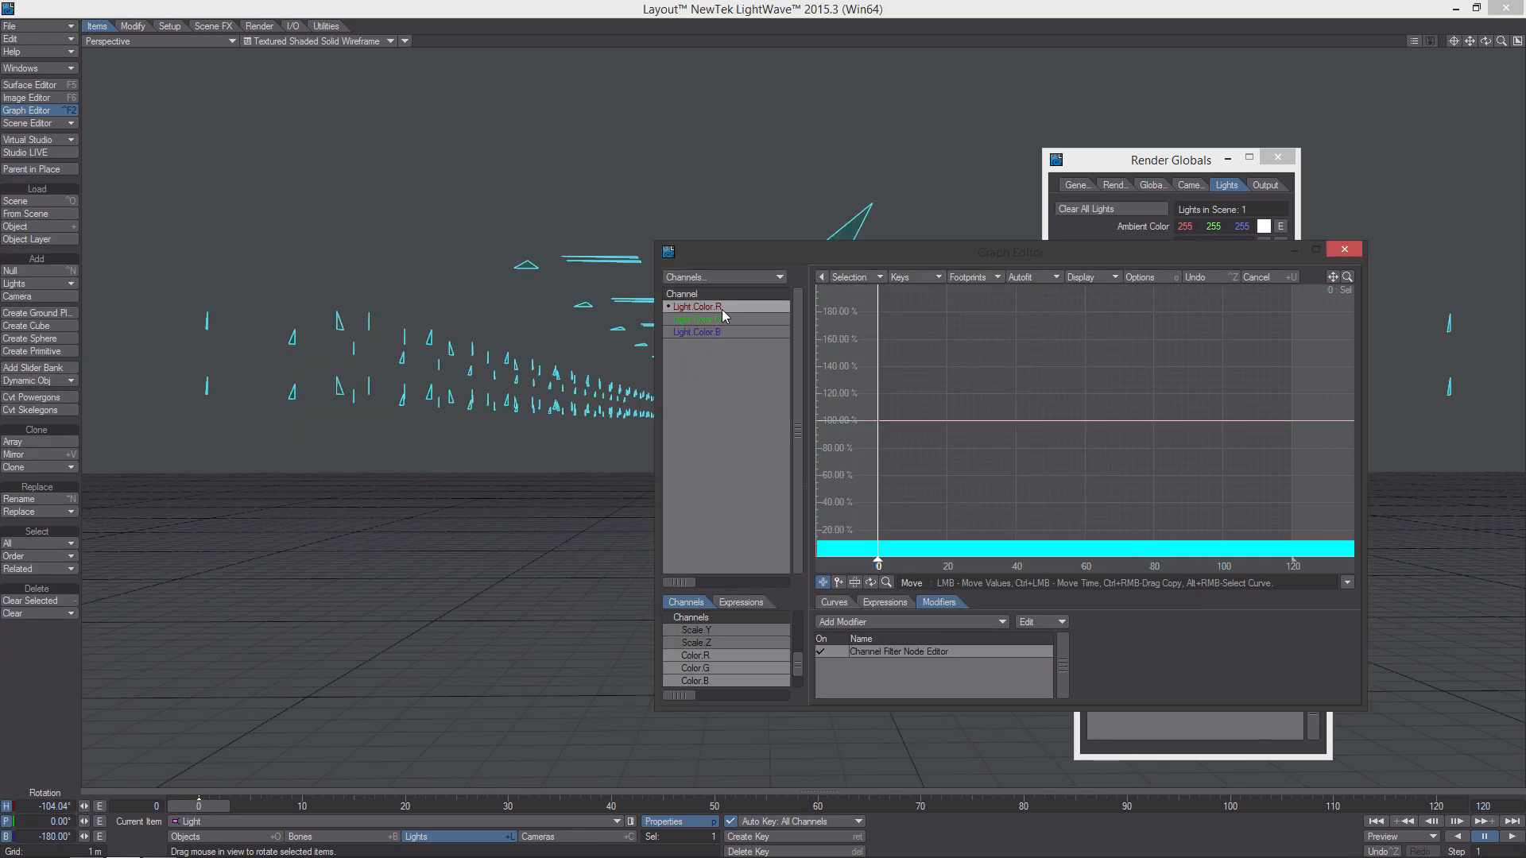
click(716, 332)
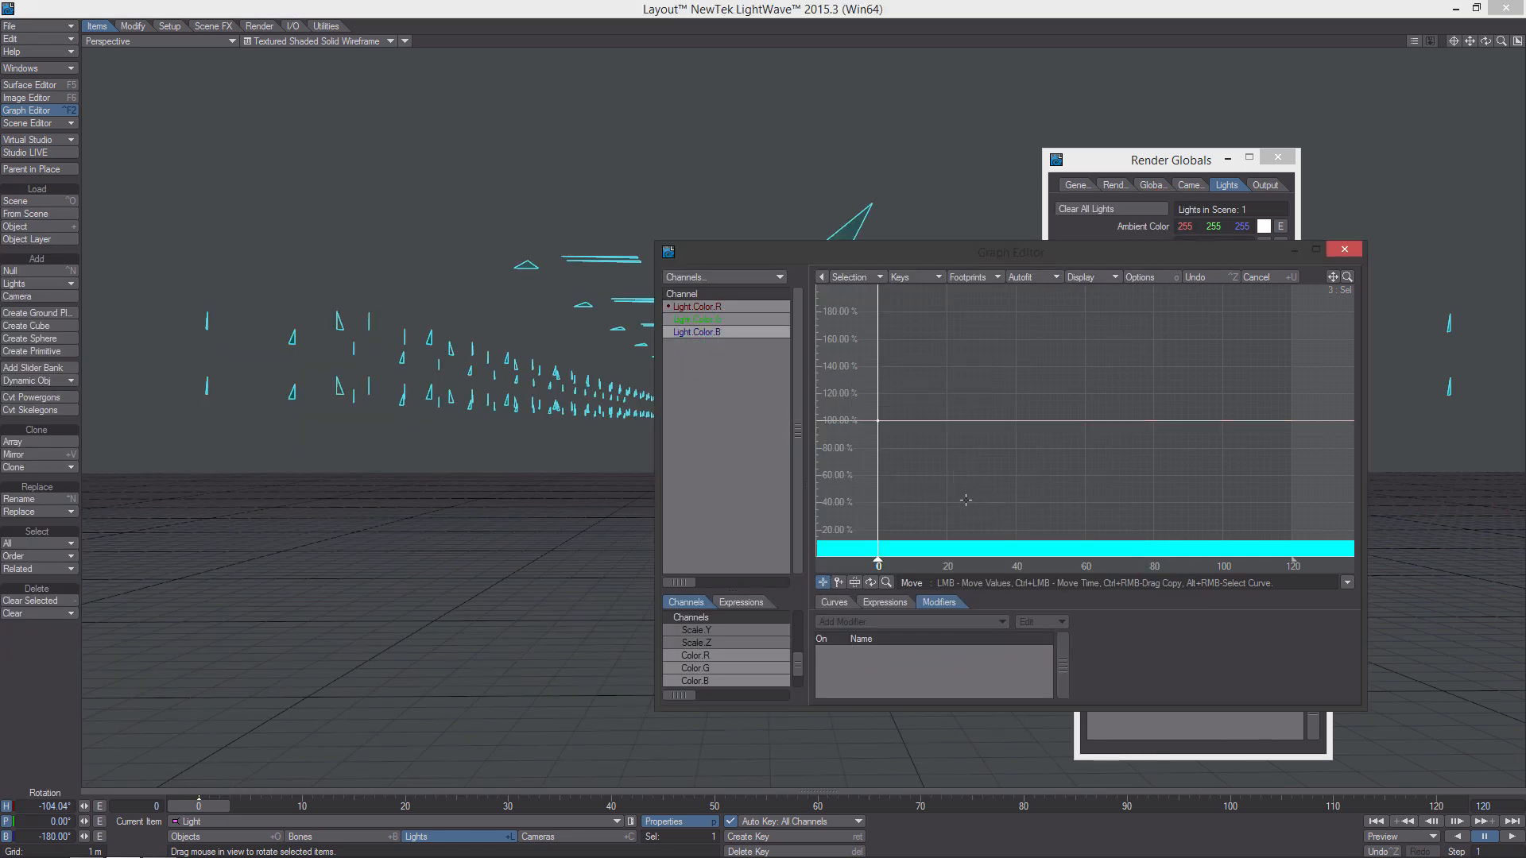
click(741, 318)
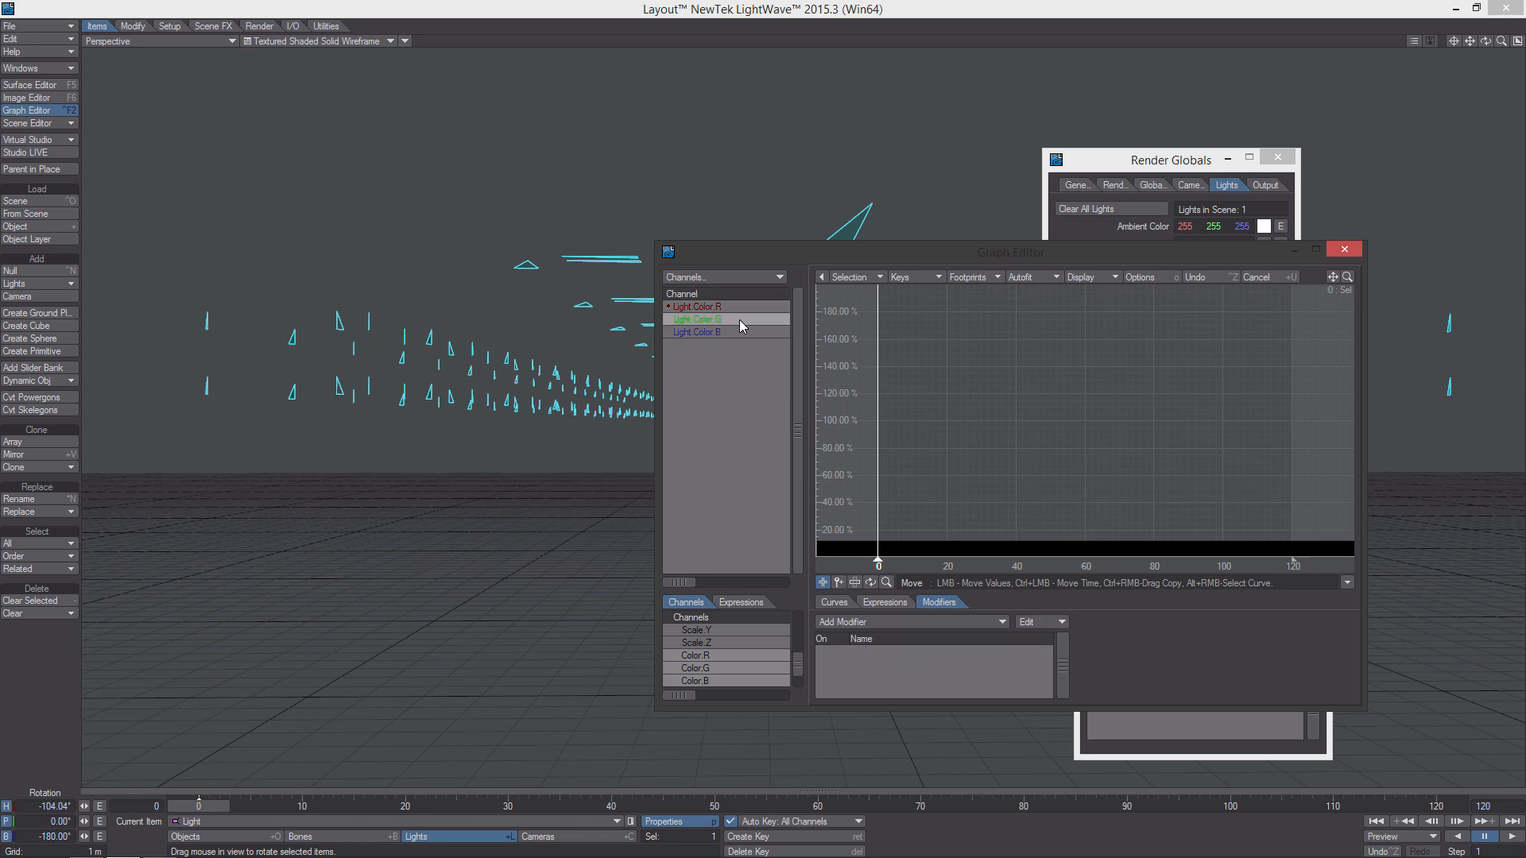
click(770, 307)
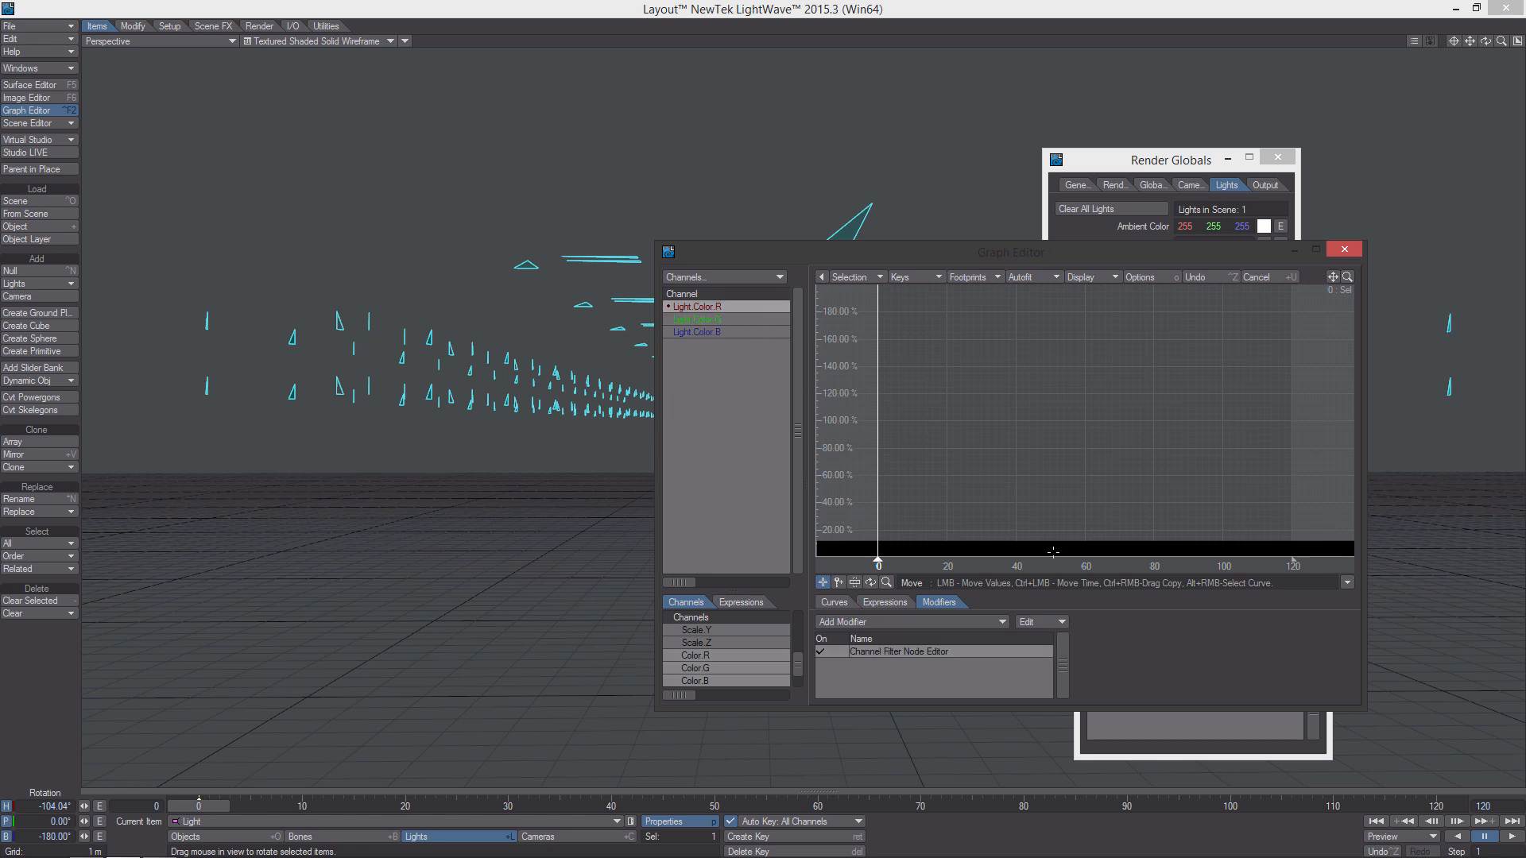
right_click(977, 649)
click(985, 674)
click(777, 322)
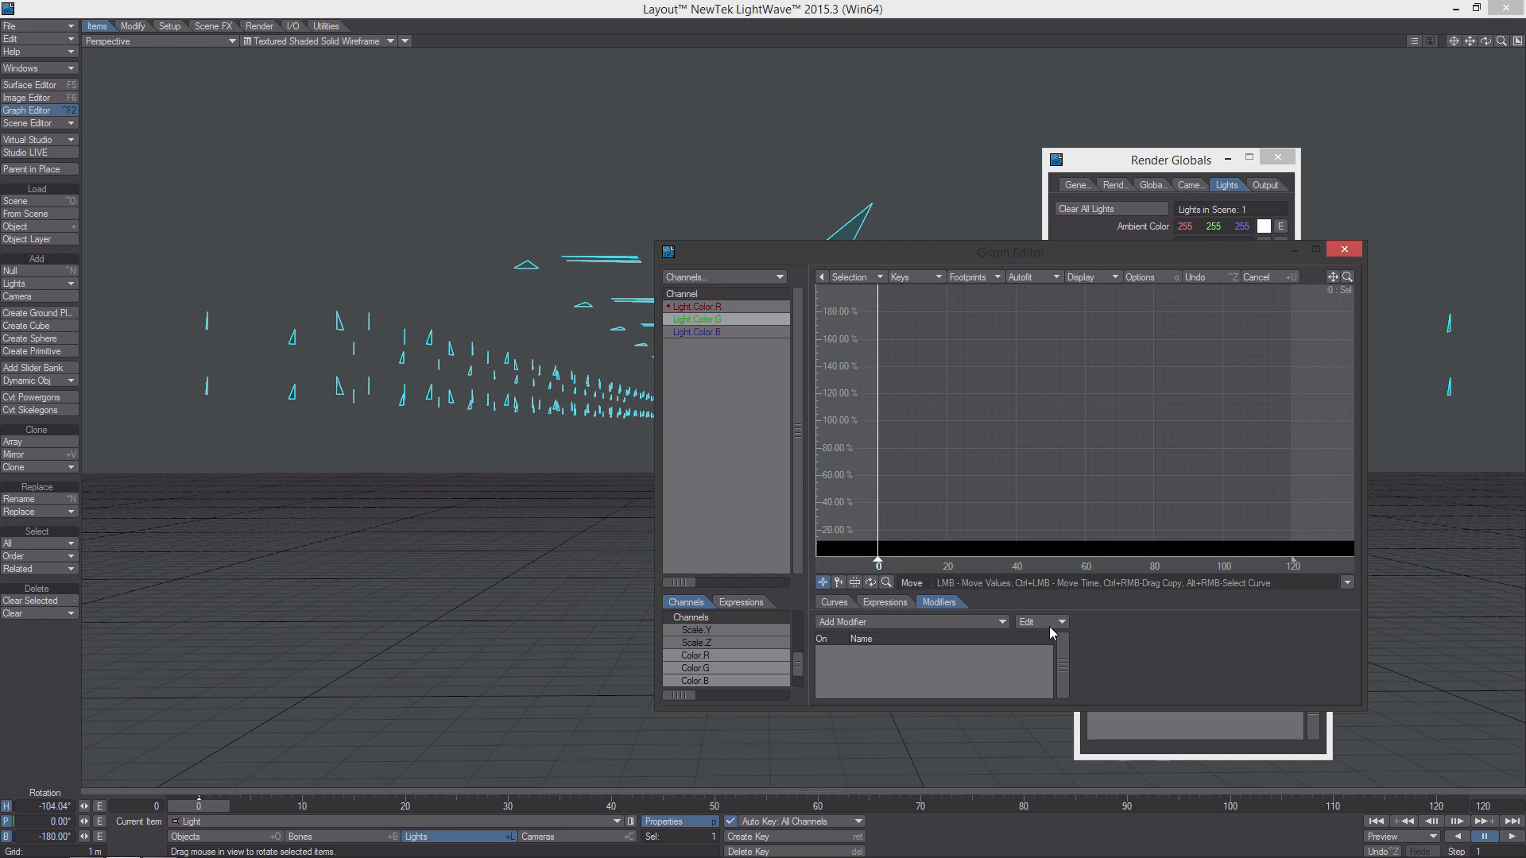
click(1046, 623)
click(1059, 642)
Set the Color Scalar node in Light.Color.G's channel filter network to output the green channel, and close the node editor.
double_click(923, 652)
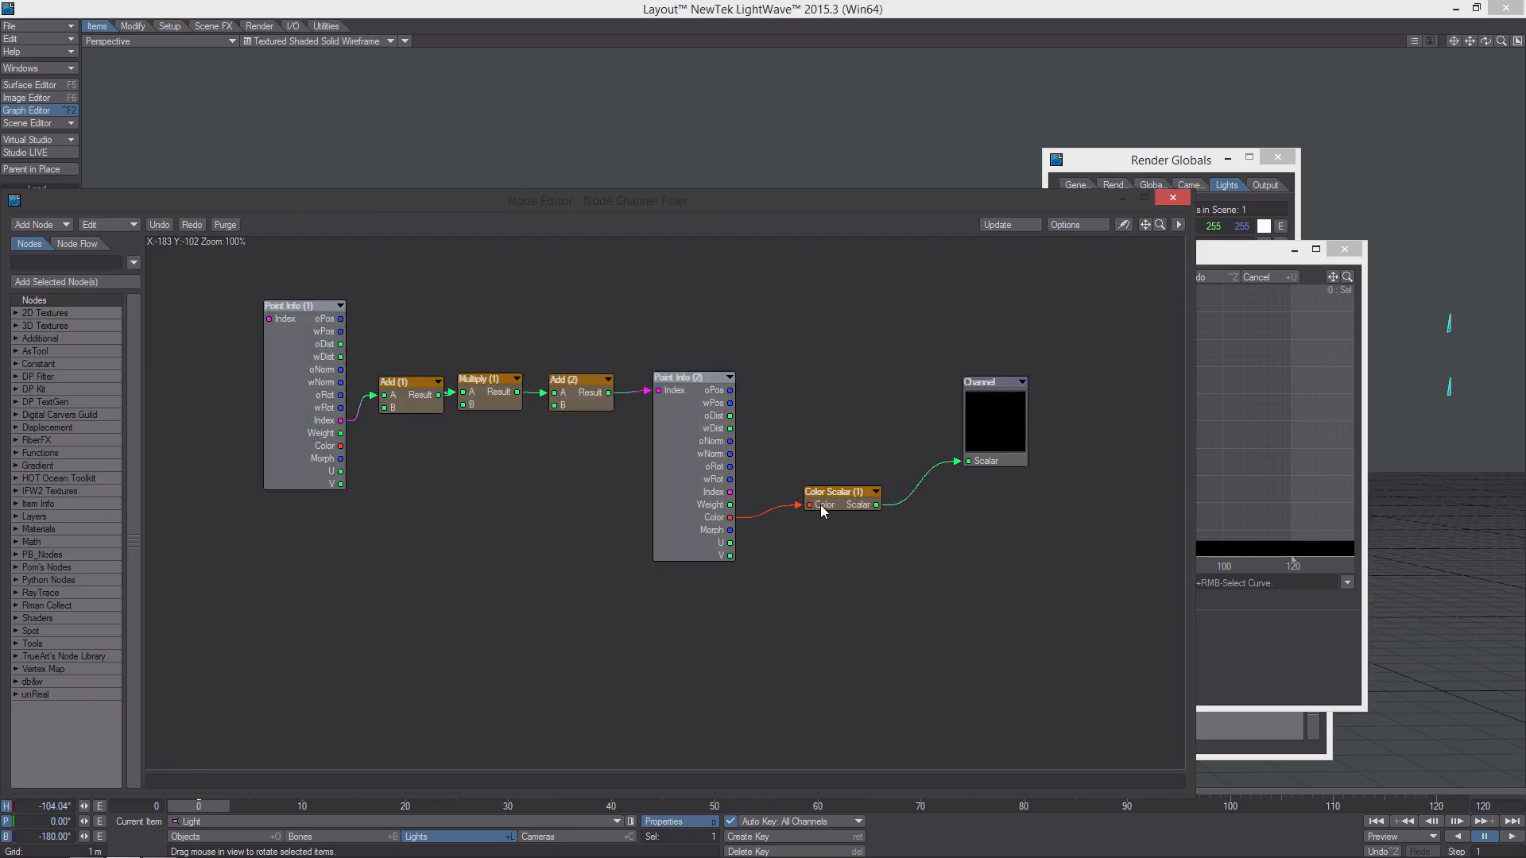
double_click(822, 504)
click(720, 411)
click(674, 427)
click(740, 383)
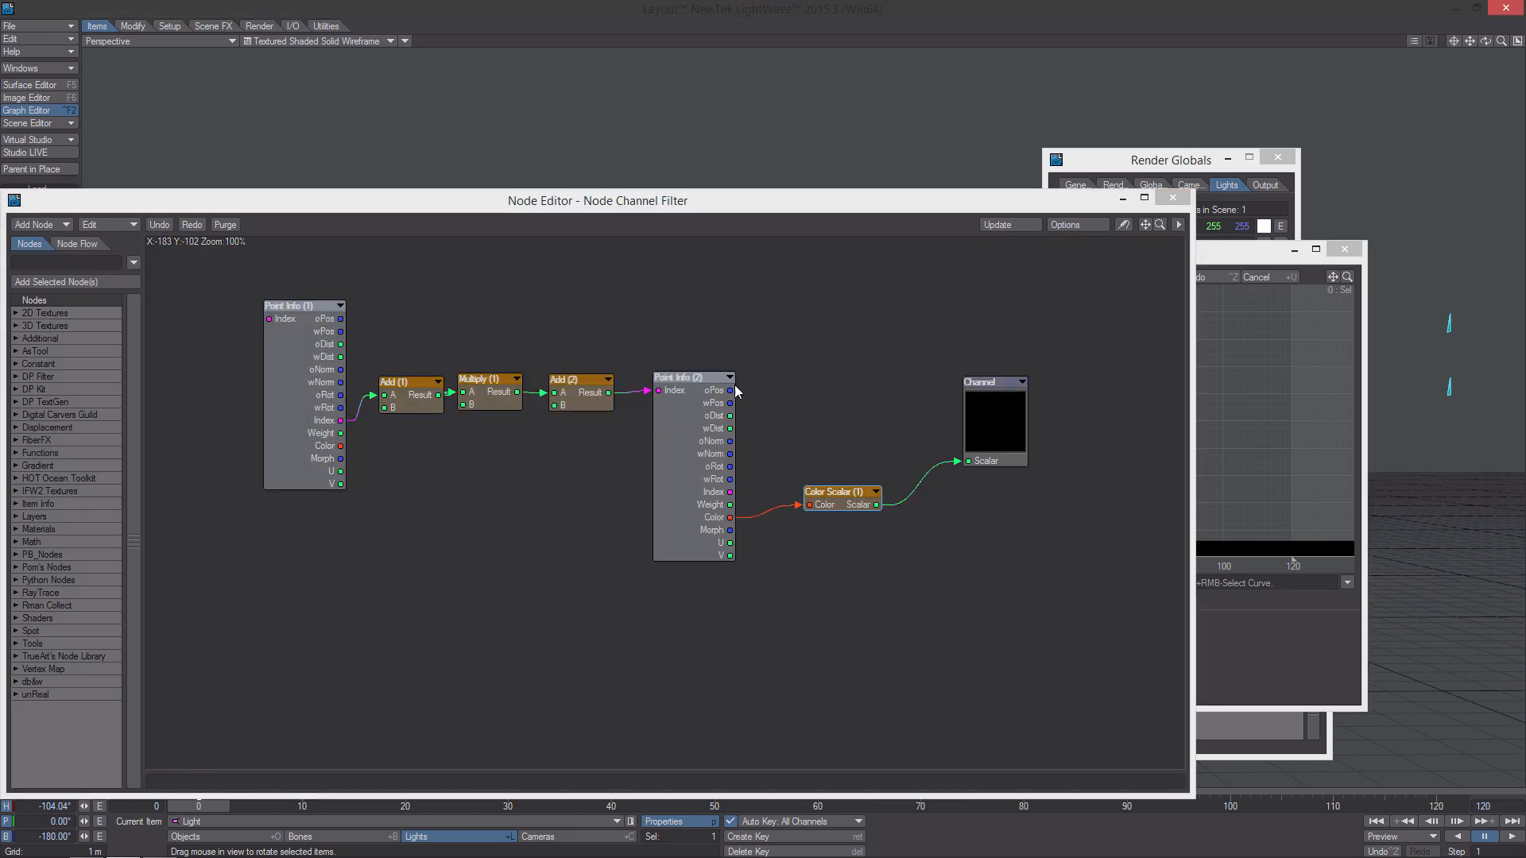
click(1173, 198)
Paste the copied Channel Filter Node Editor modifier onto the Light.Color.B channel.
click(738, 332)
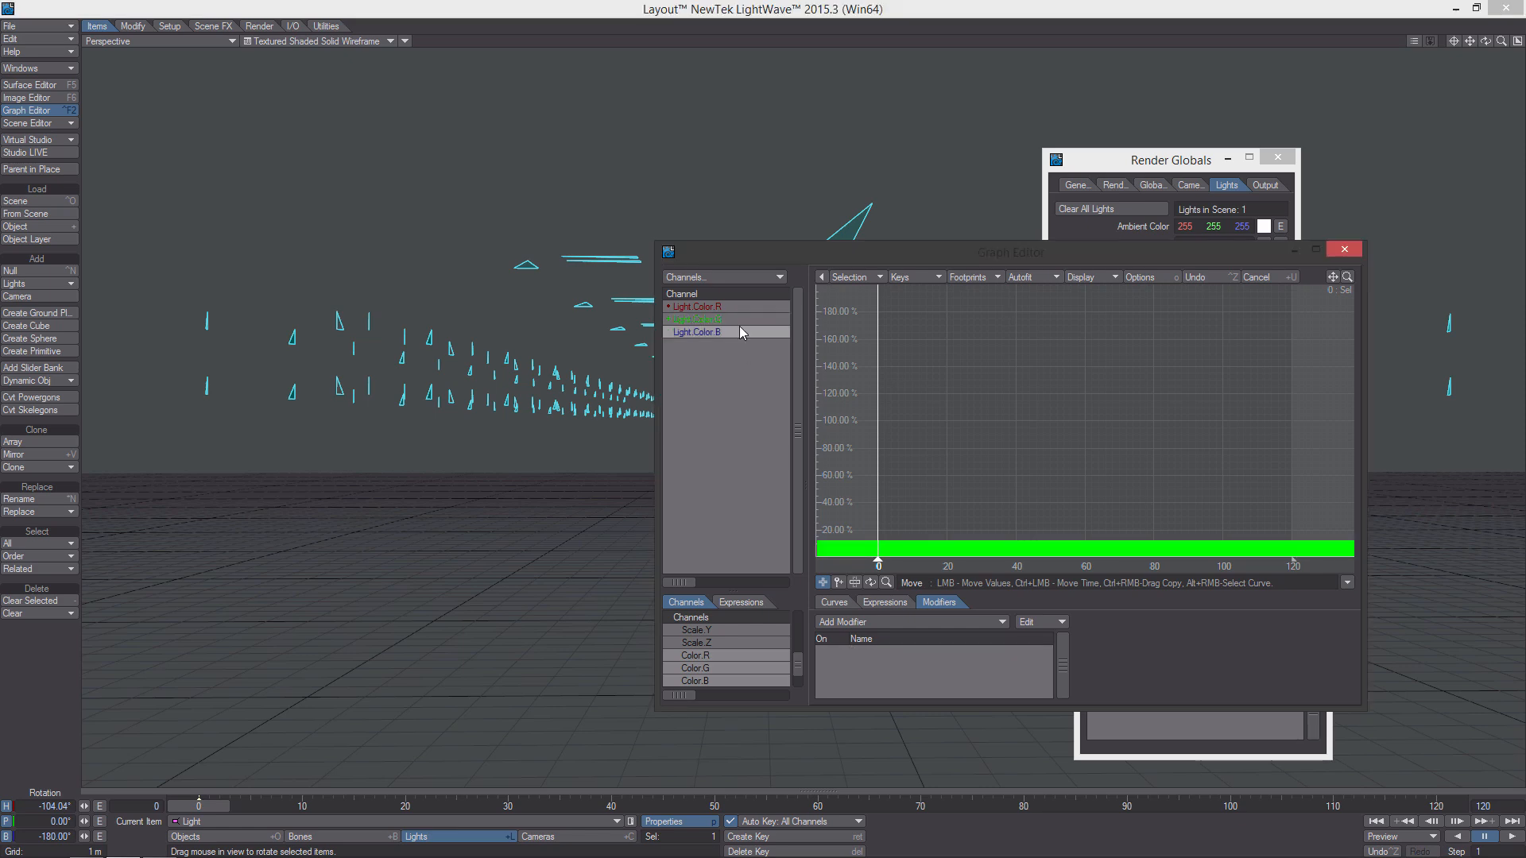
click(1056, 625)
click(1055, 627)
Set the Color Scalar node in Light.Color.B's network to output the blue channel, check Point Info (1), and close the node editor.
double_click(977, 651)
double_click(845, 498)
click(739, 412)
click(737, 416)
click(740, 383)
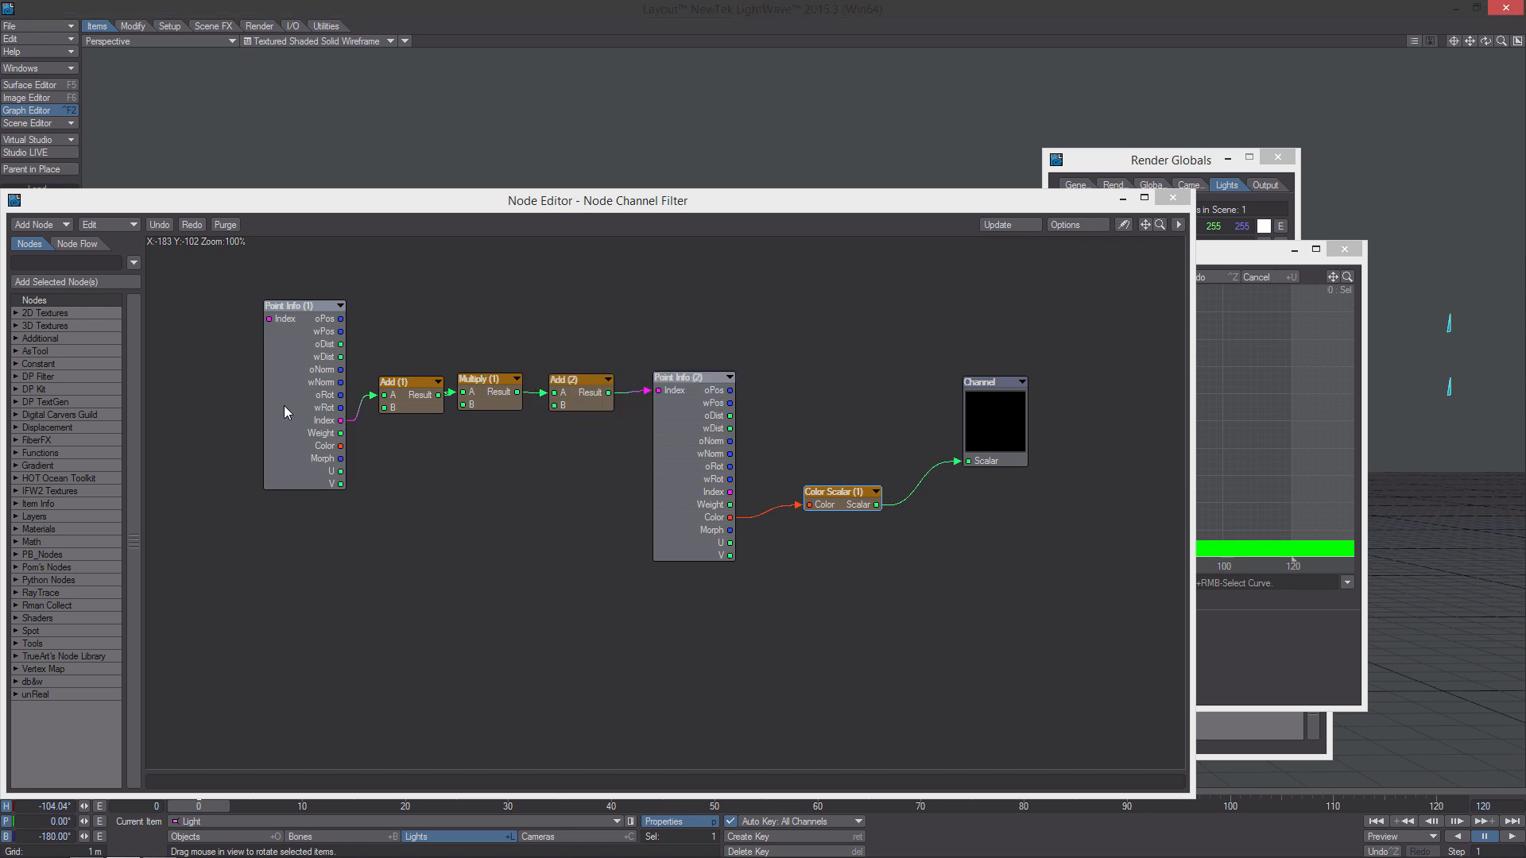
double_click(283, 405)
click(739, 383)
click(1172, 198)
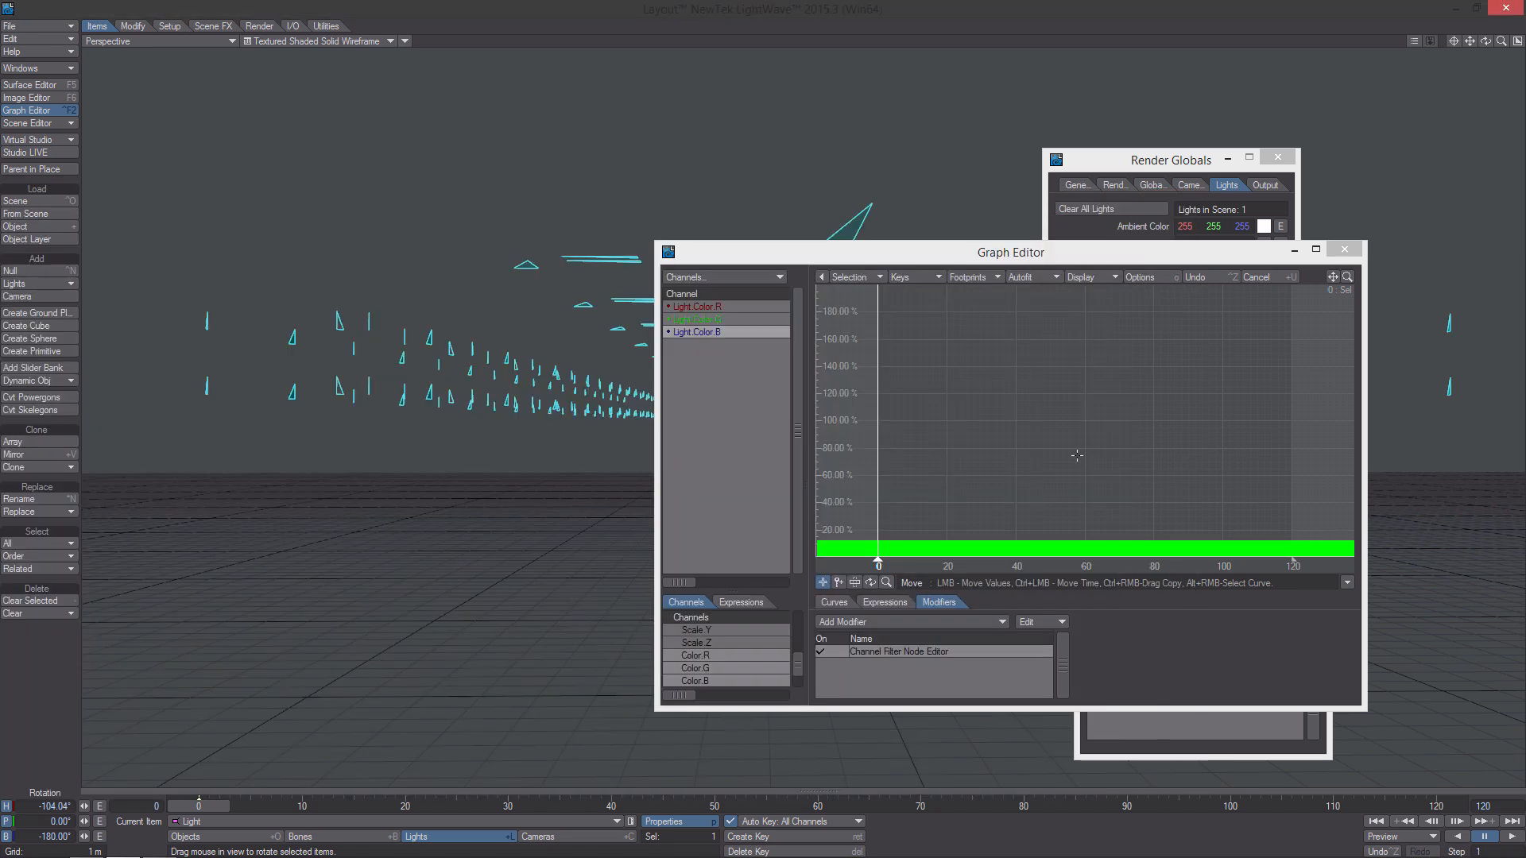
Nudge the frame slider to refresh the light colour channels, and close the Graph Editor.
drag(208, 809, 205, 808)
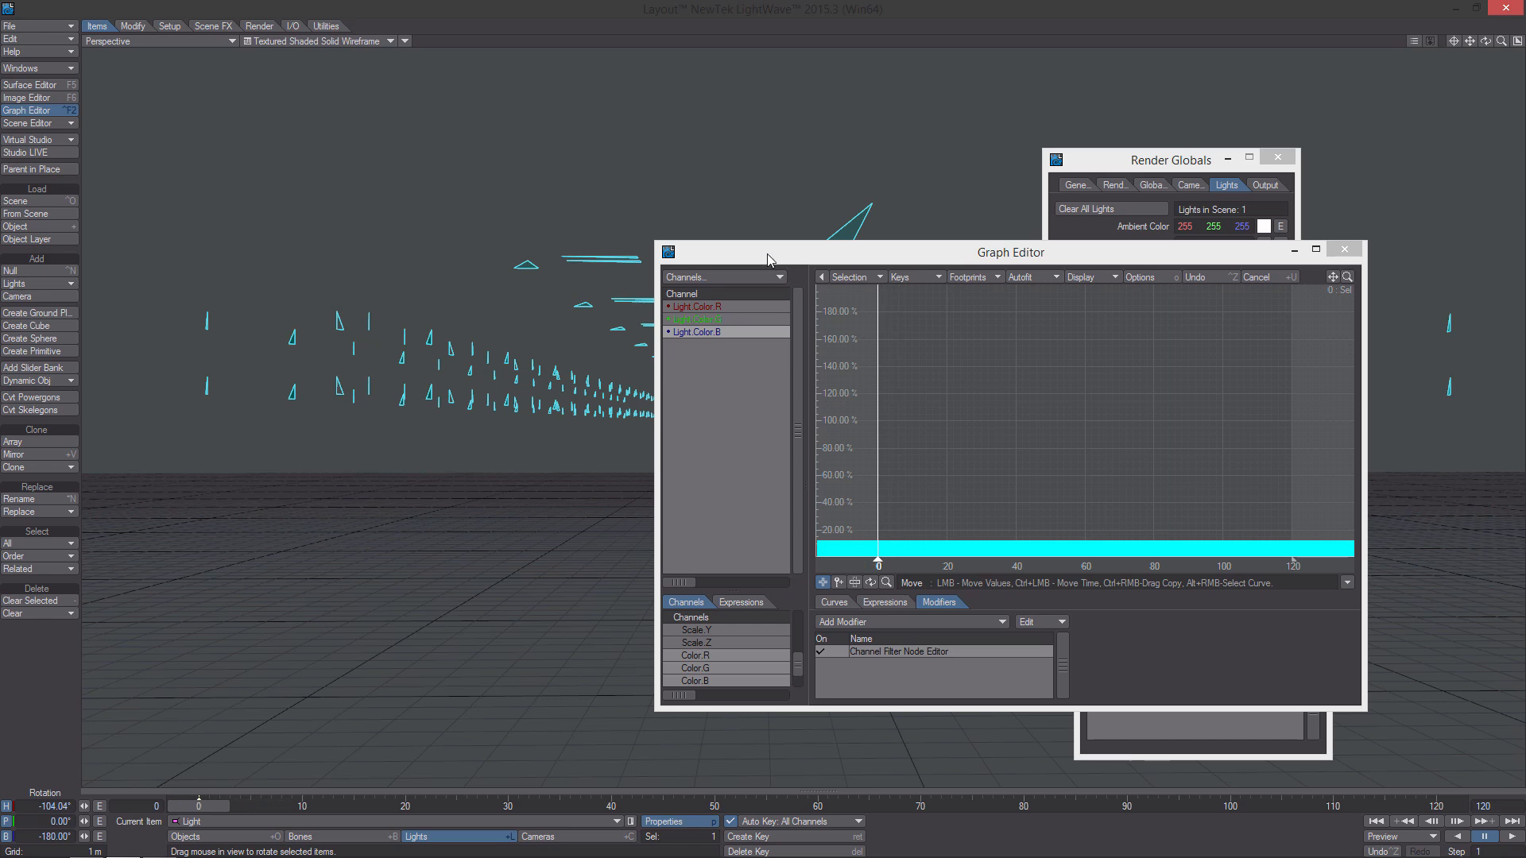
drag(770, 258, 936, 273)
alt+drag(663, 329, 613, 373)
drag(1009, 274, 669, 272)
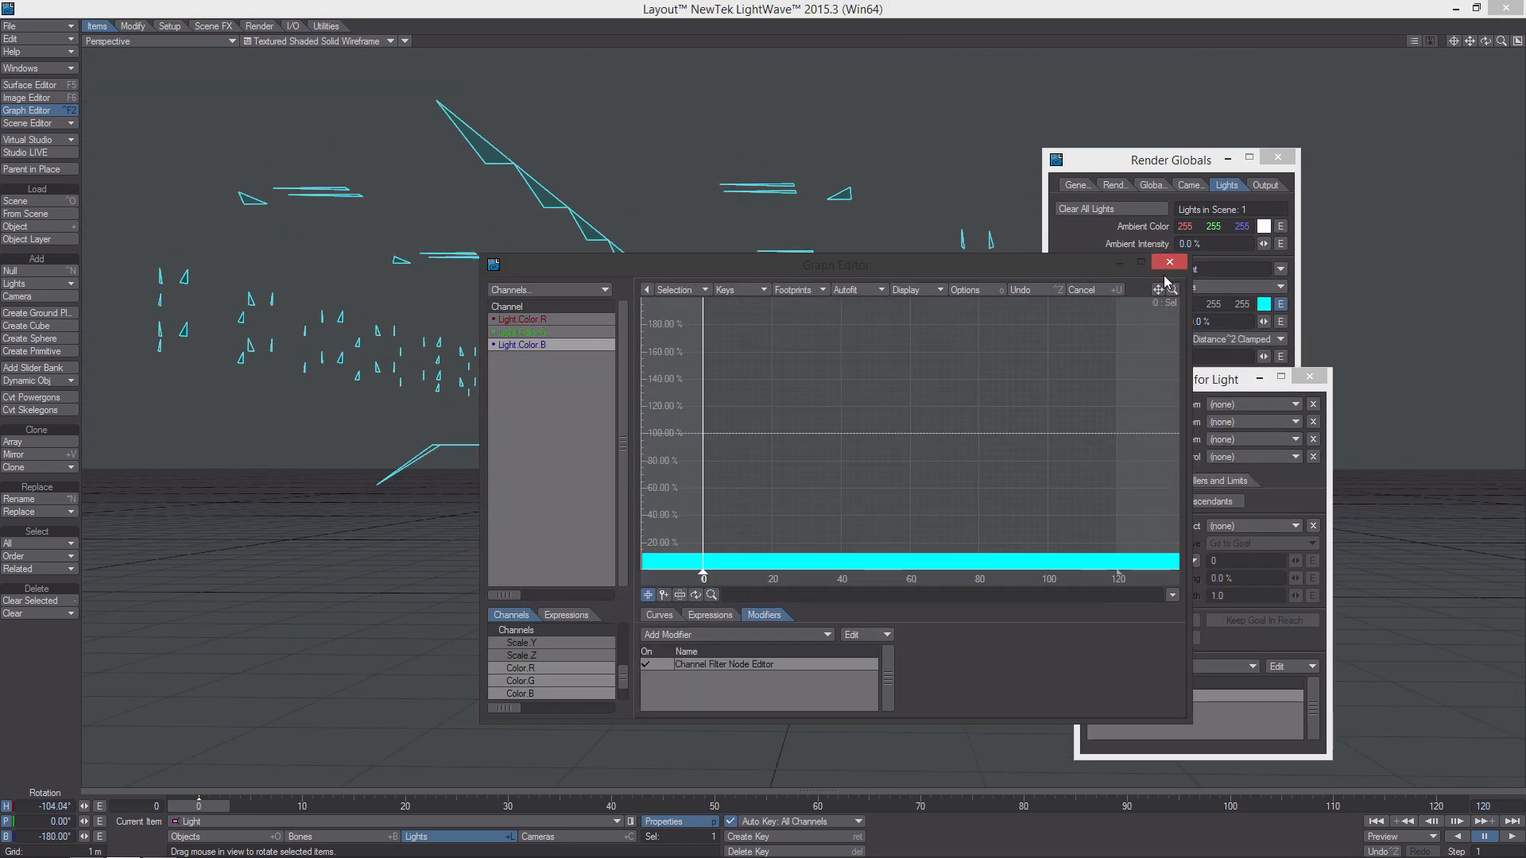
click(1170, 262)
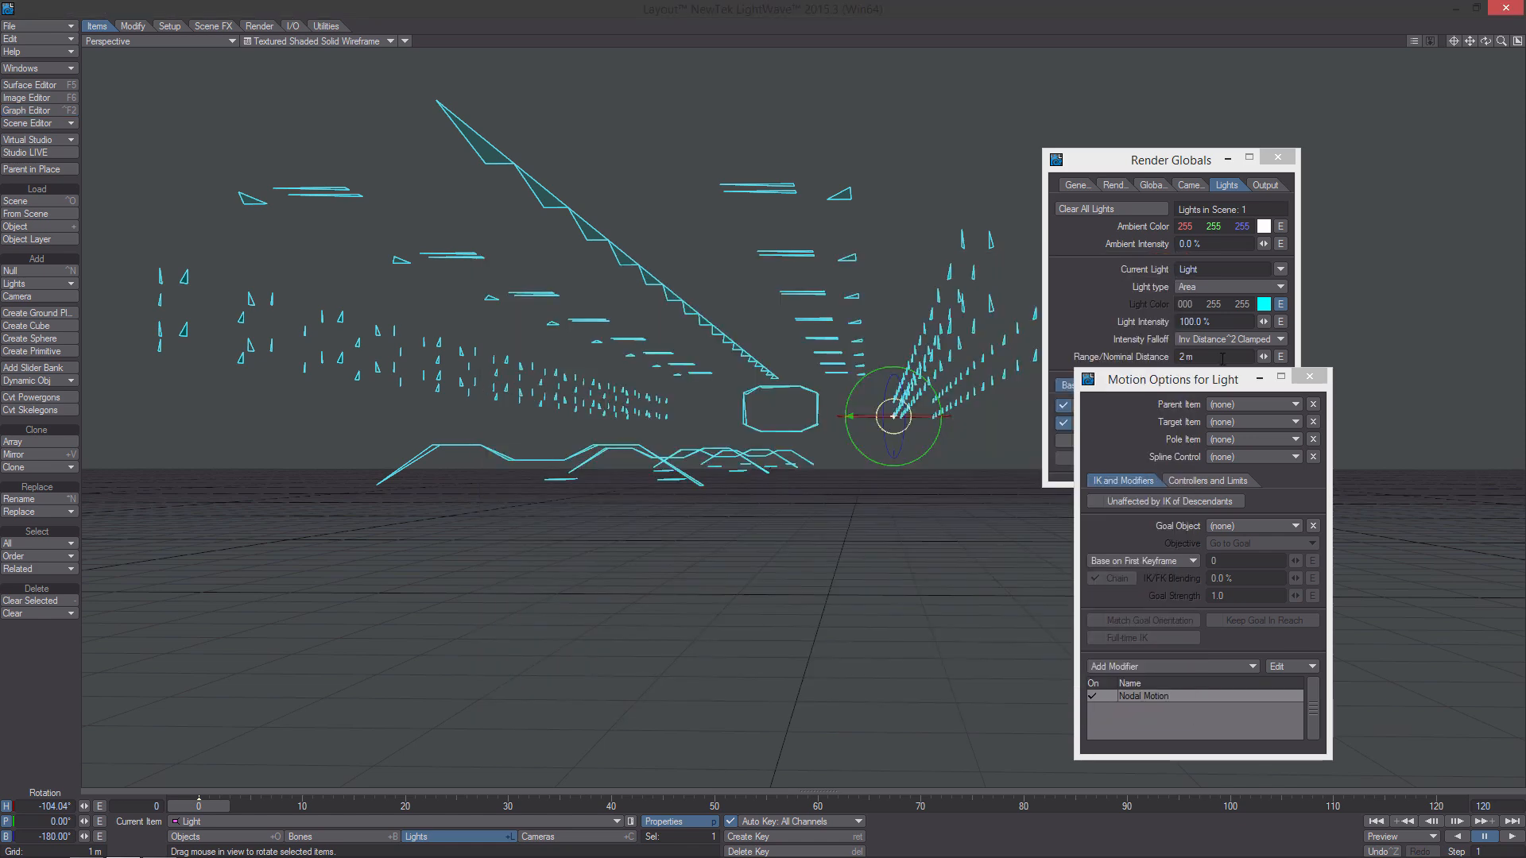
Create an envelope for the Light Intensity and paste the Channel Filter Node Editor modifier onto it.
click(1280, 322)
click(867, 532)
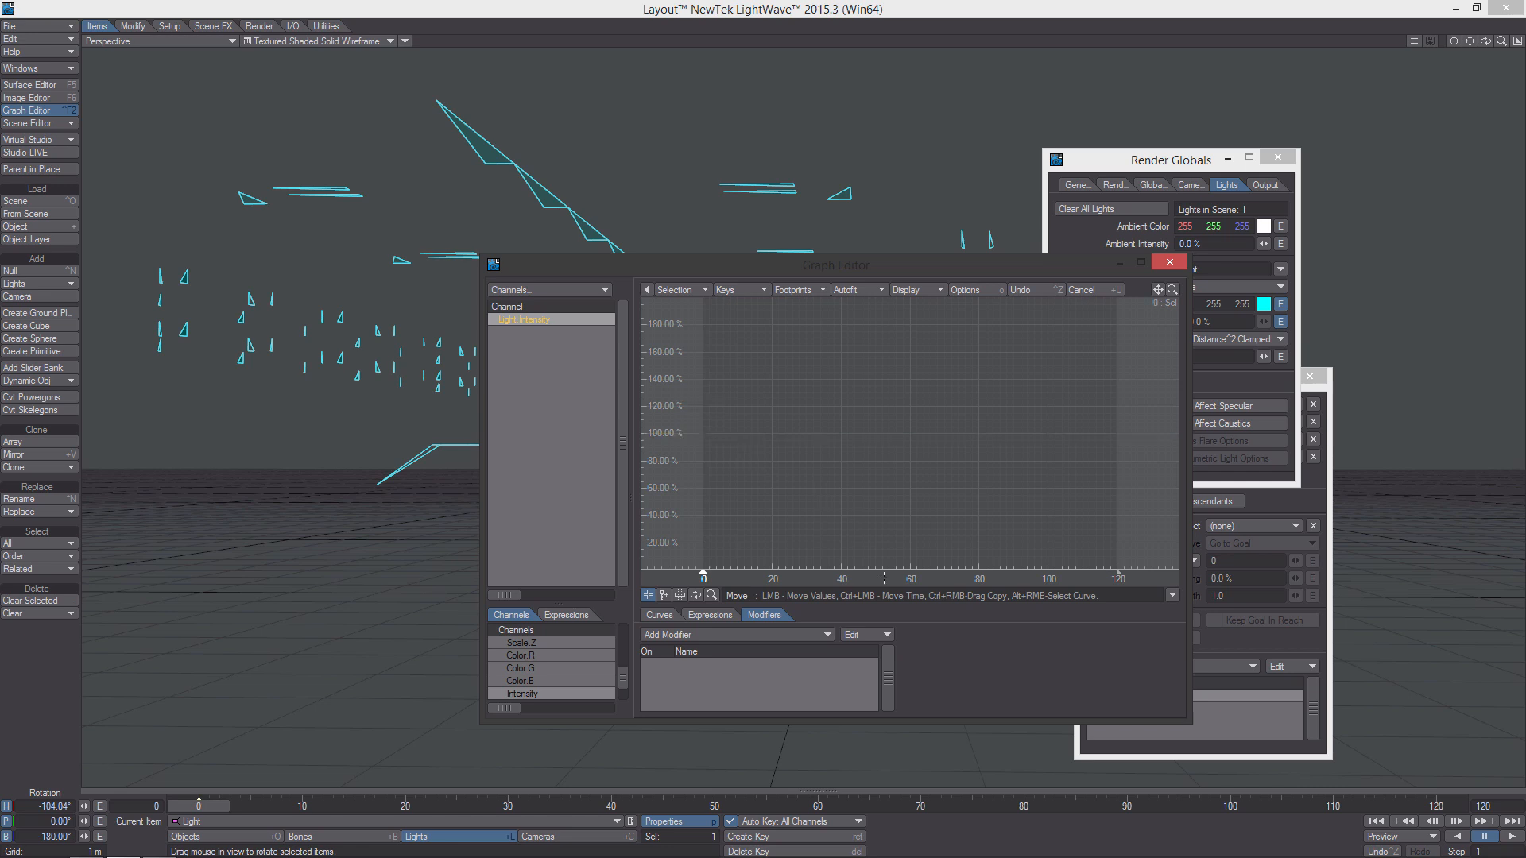
click(866, 635)
In the intensity filter network, set Point Info (2)'s Color Map to (none) and its Weight Map to Light_Intensity.
double_click(763, 665)
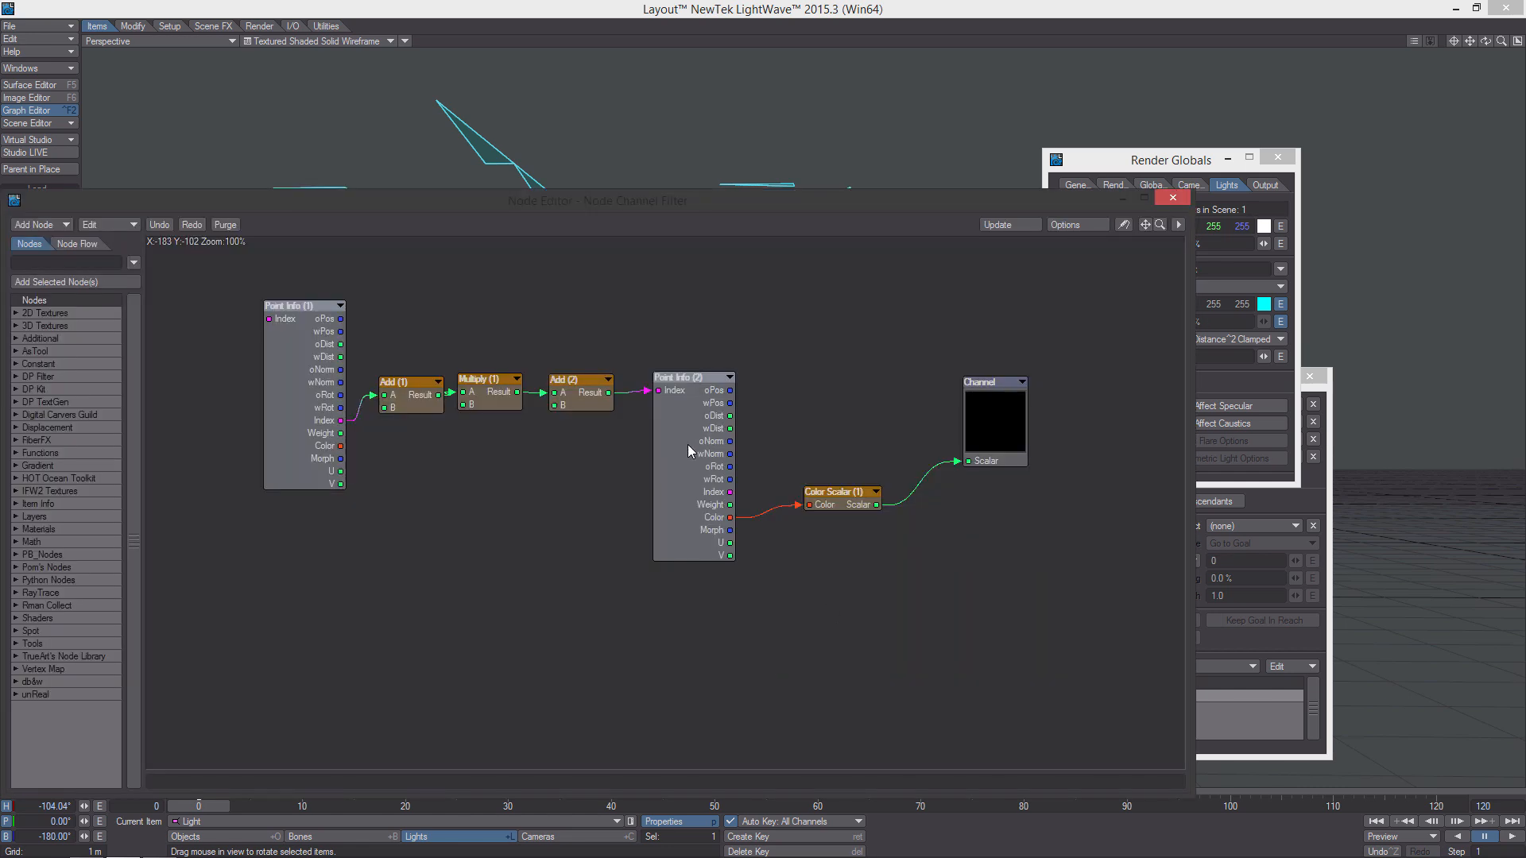
double_click(293, 389)
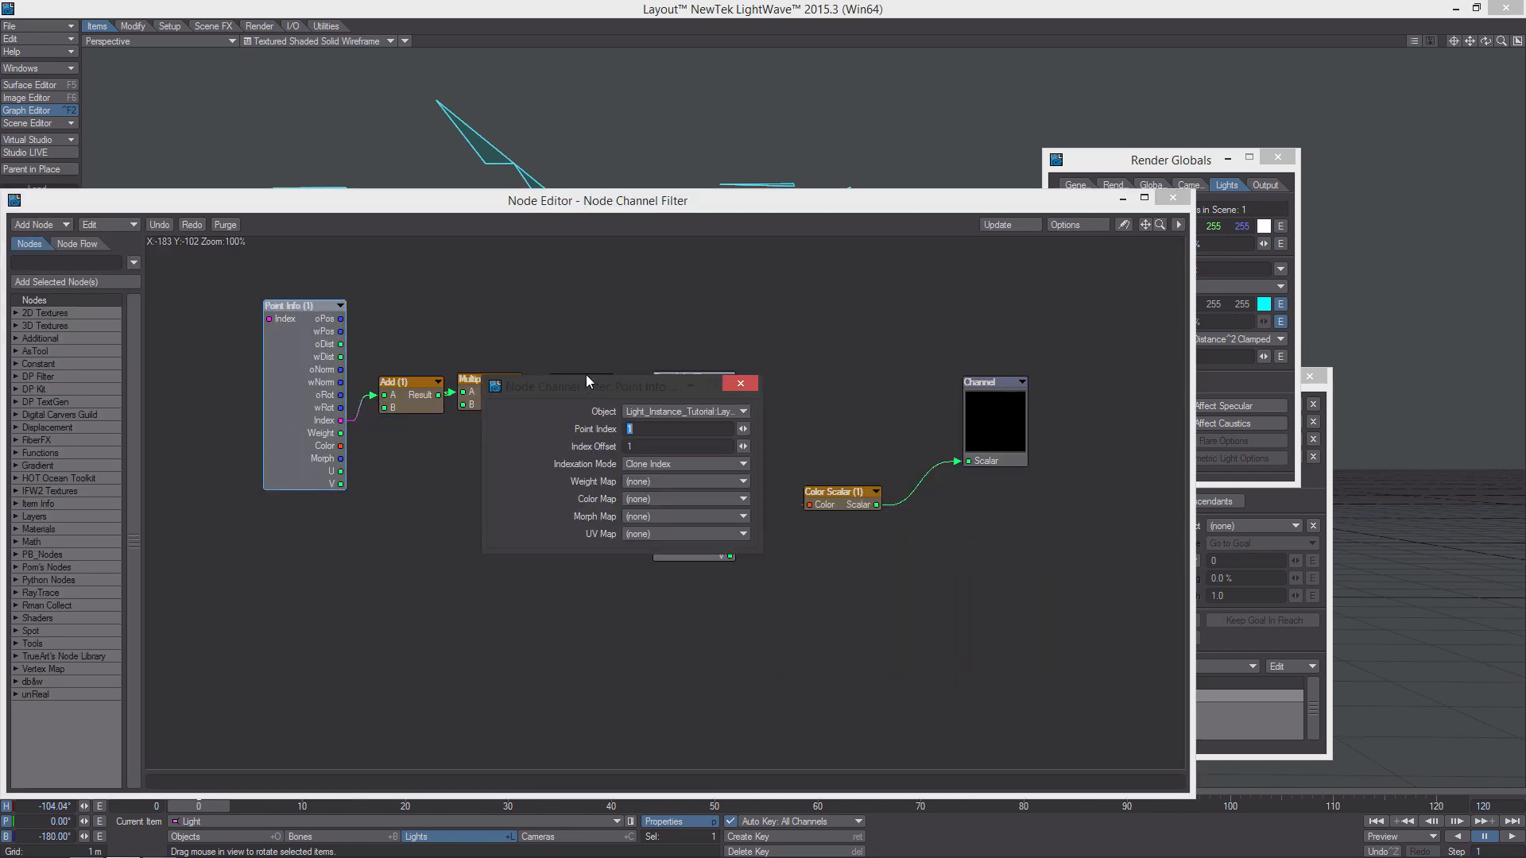
click(736, 386)
double_click(675, 455)
click(679, 497)
click(679, 487)
click(683, 482)
click(690, 495)
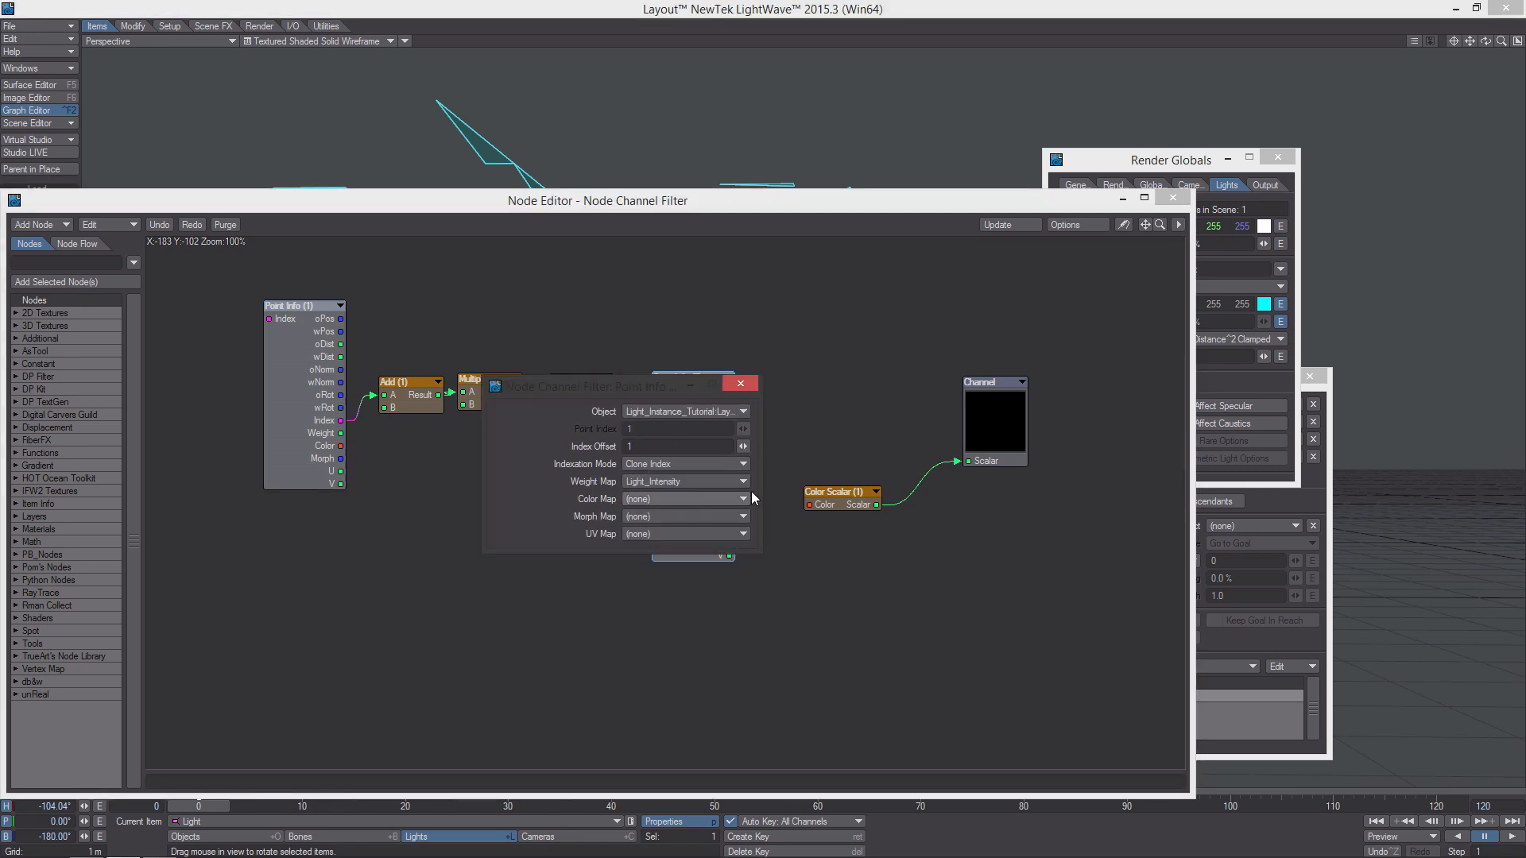
click(744, 383)
Replace the Color Scalar node with a direct link from Point Info (2)'s Weight to the Channel's Scalar input, and close the node editor.
click(841, 492)
key(Delete)
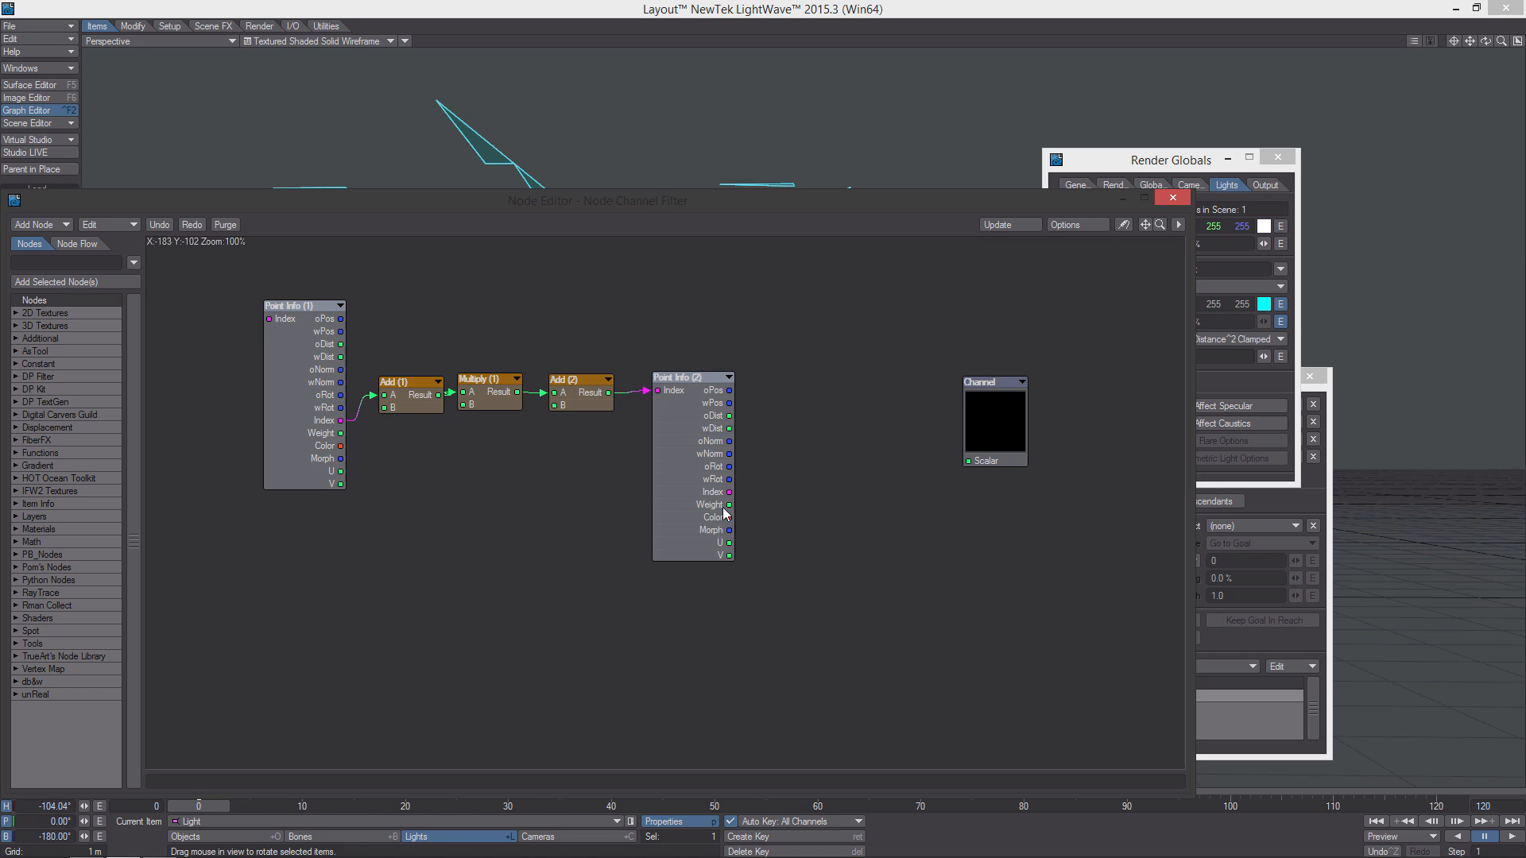
double_click(693, 497)
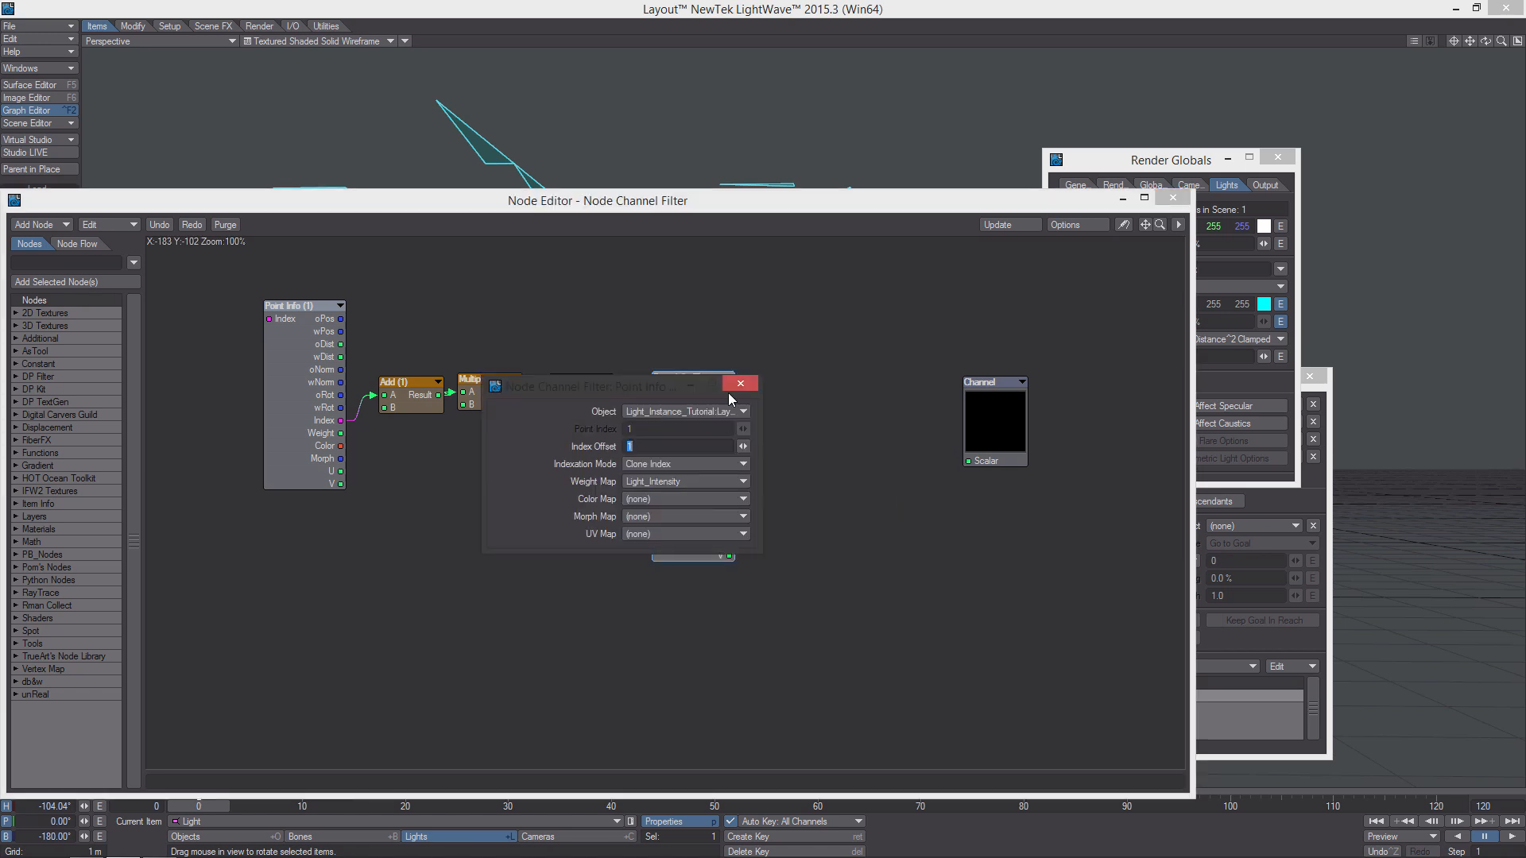
click(740, 384)
drag(728, 505, 968, 461)
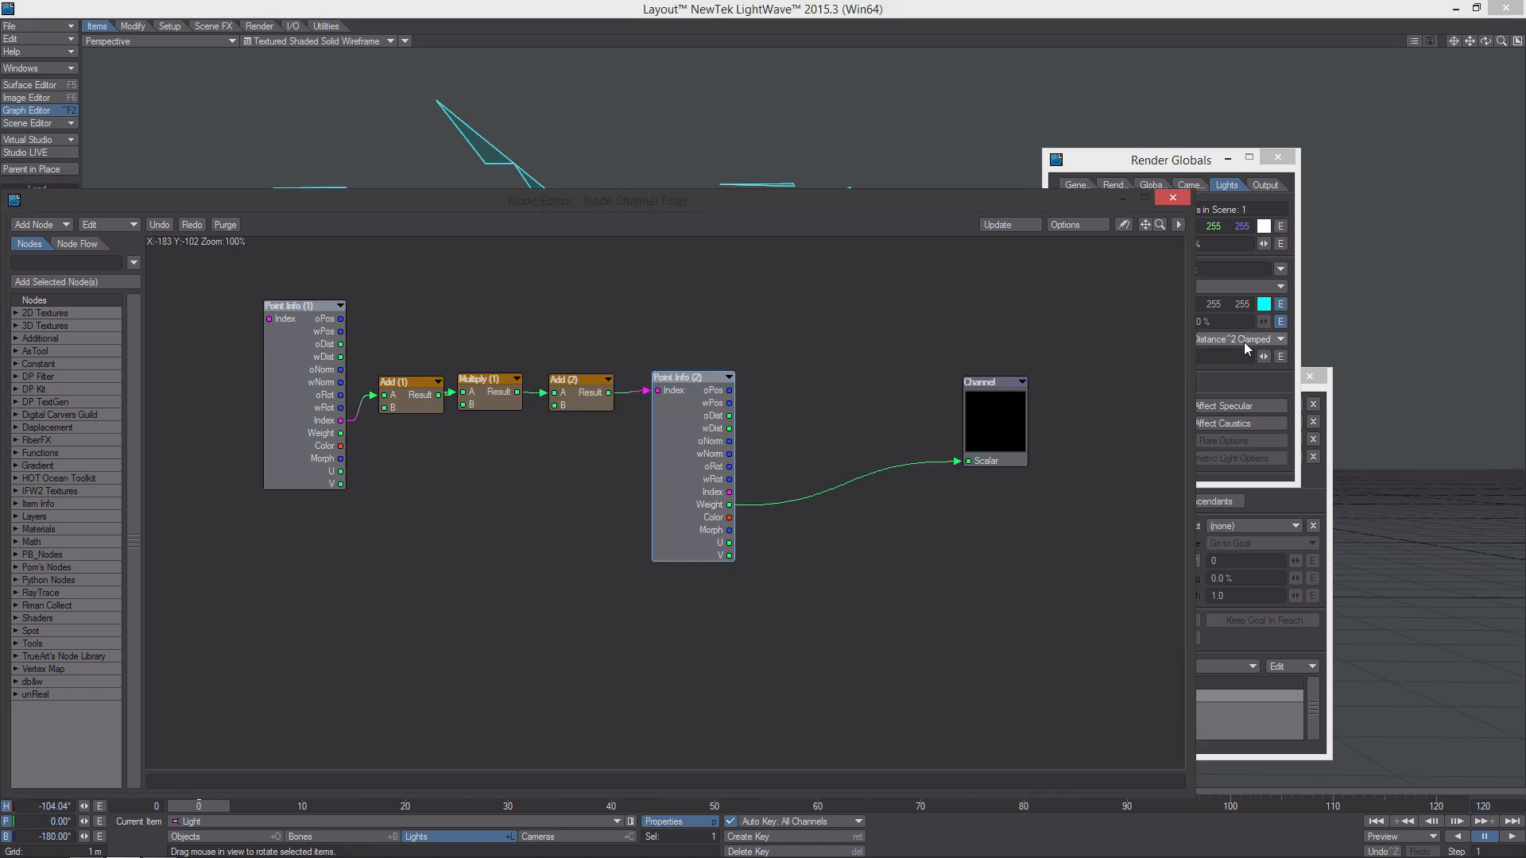
drag(1075, 198, 946, 210)
drag(1083, 272, 1047, 294)
click(1133, 284)
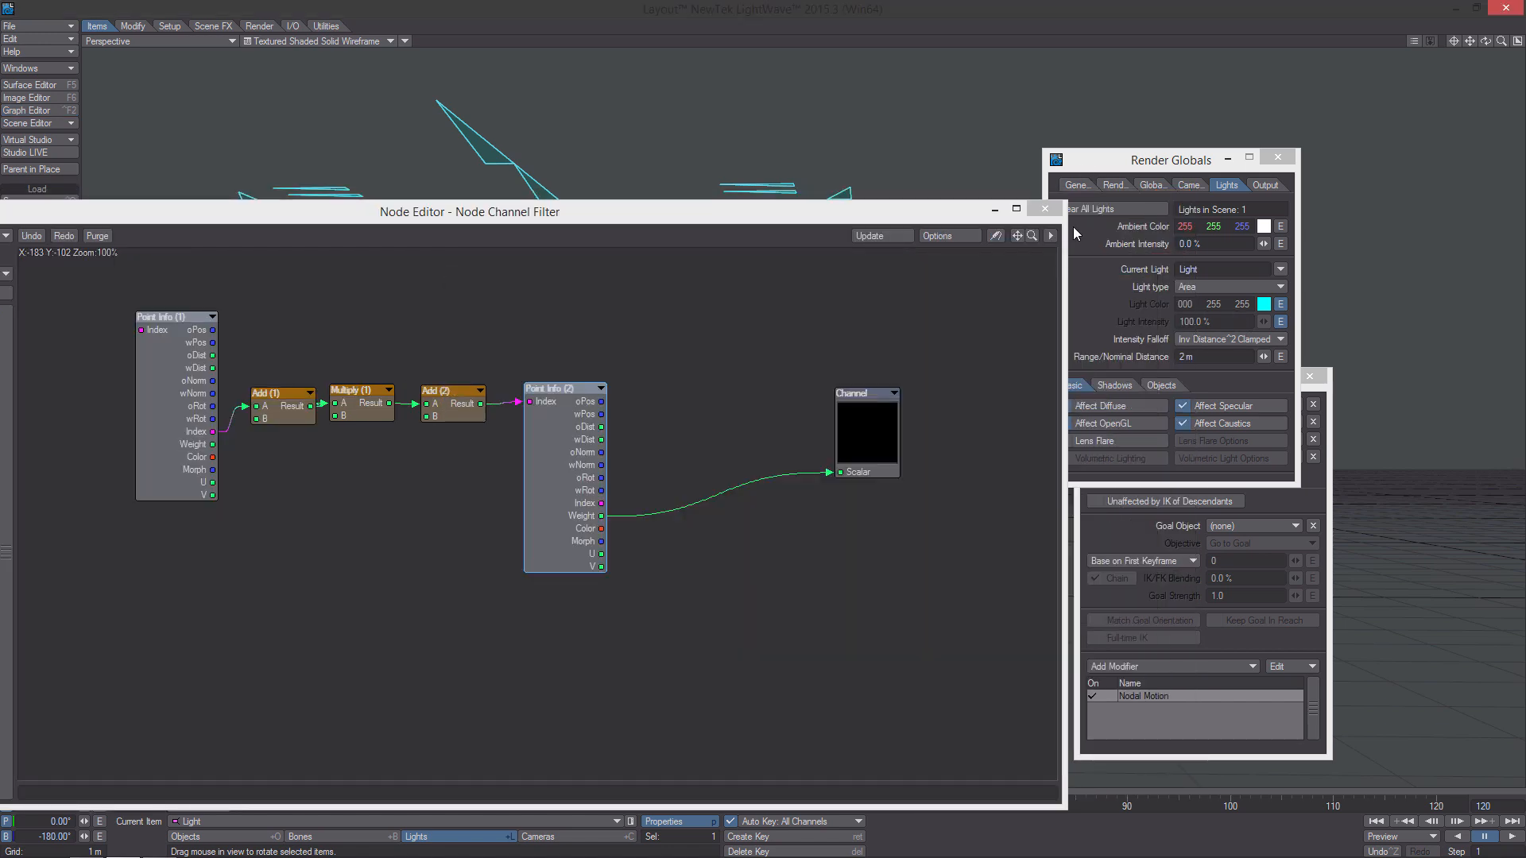
click(1046, 209)
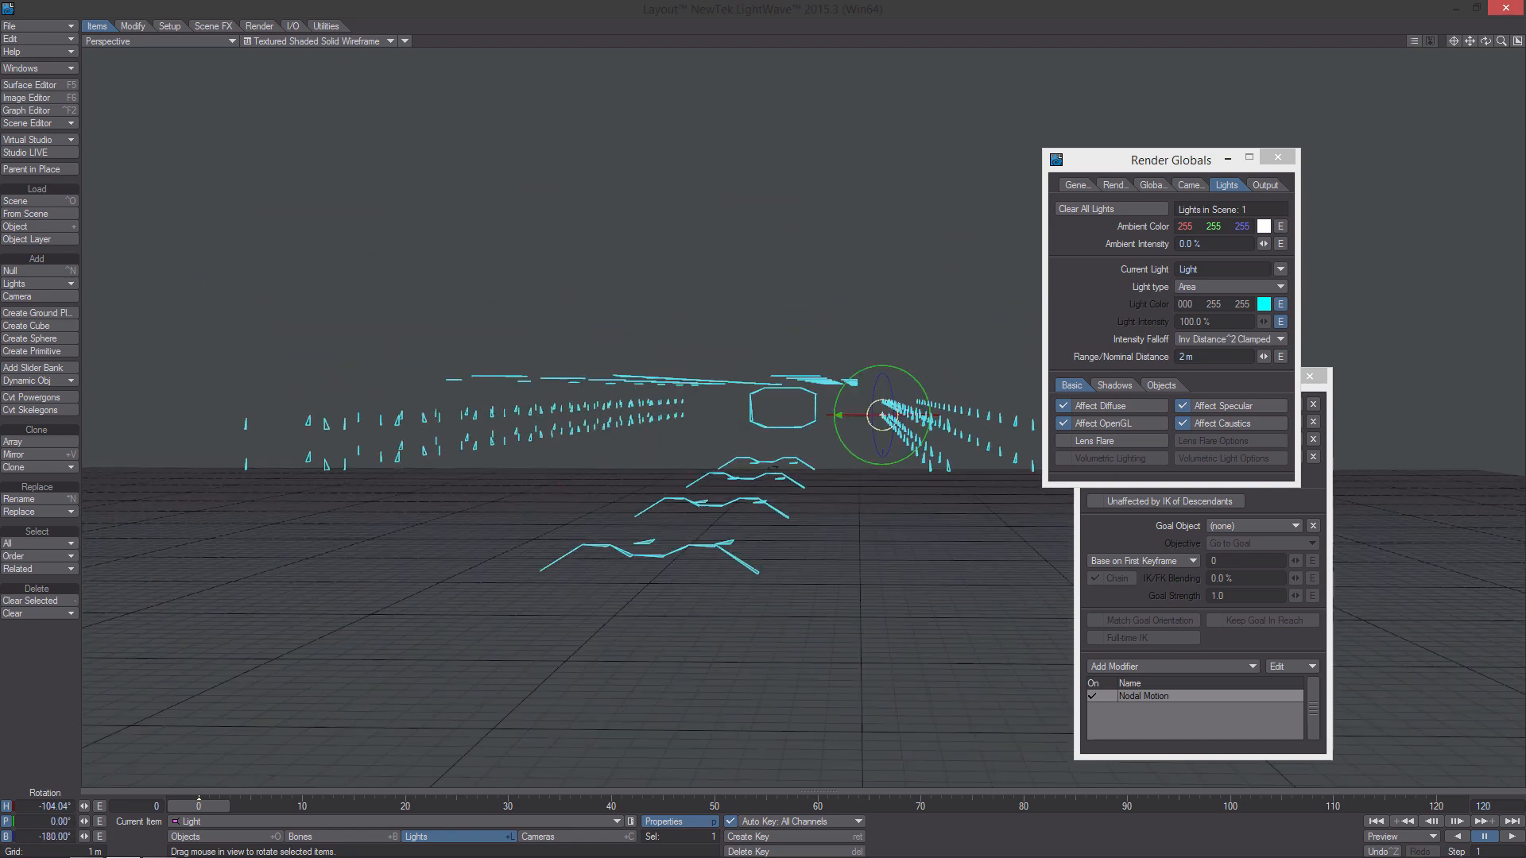
Clone the area light 324 times.
alt+drag(803, 418, 755, 415)
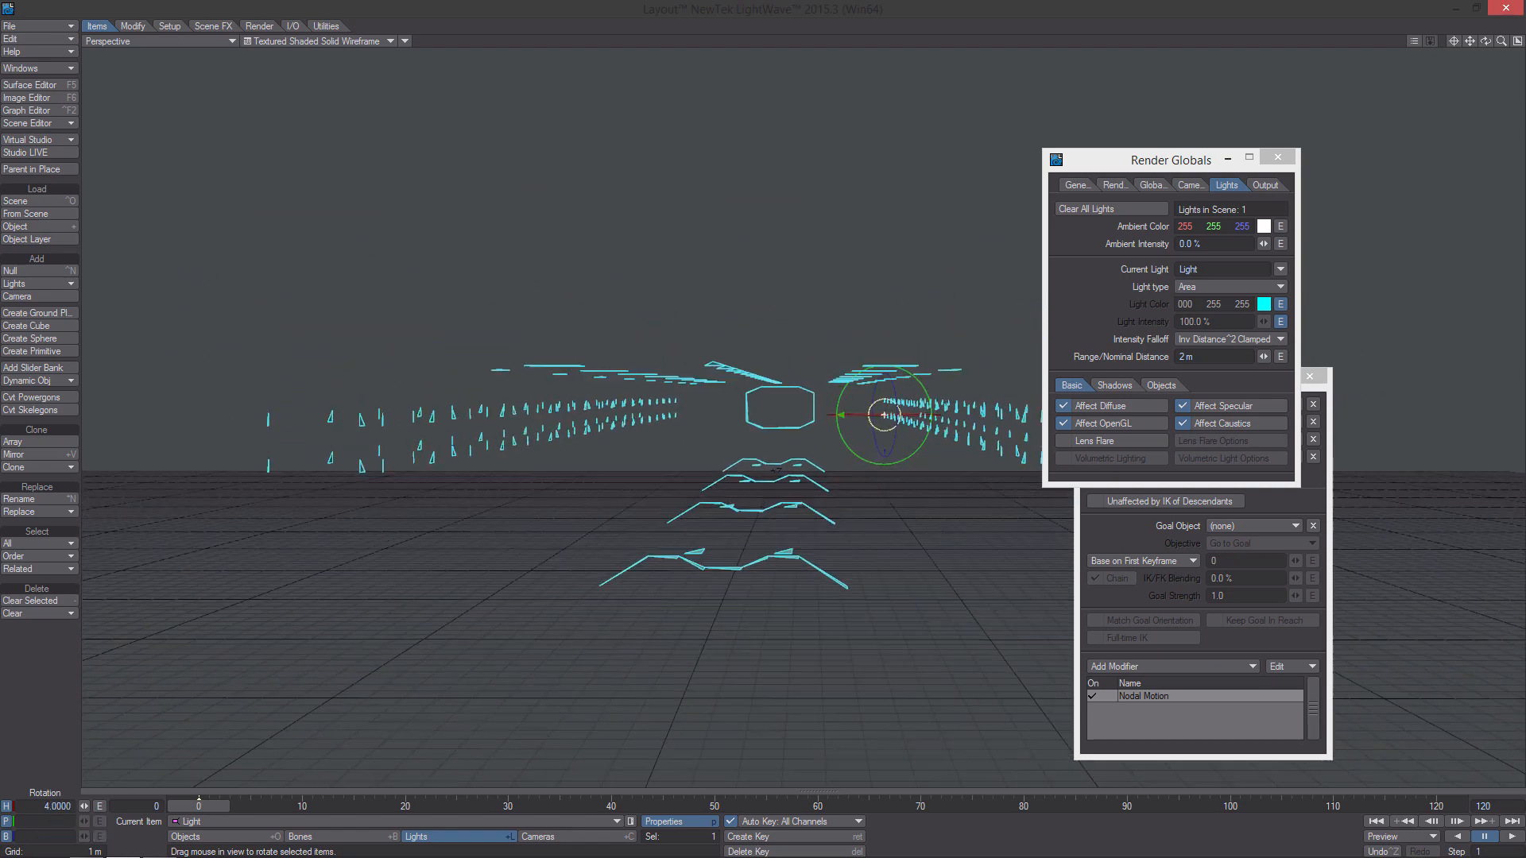
scroll(755, 415, up, 1)
ctrl+alt+drag(879, 347, 863, 348)
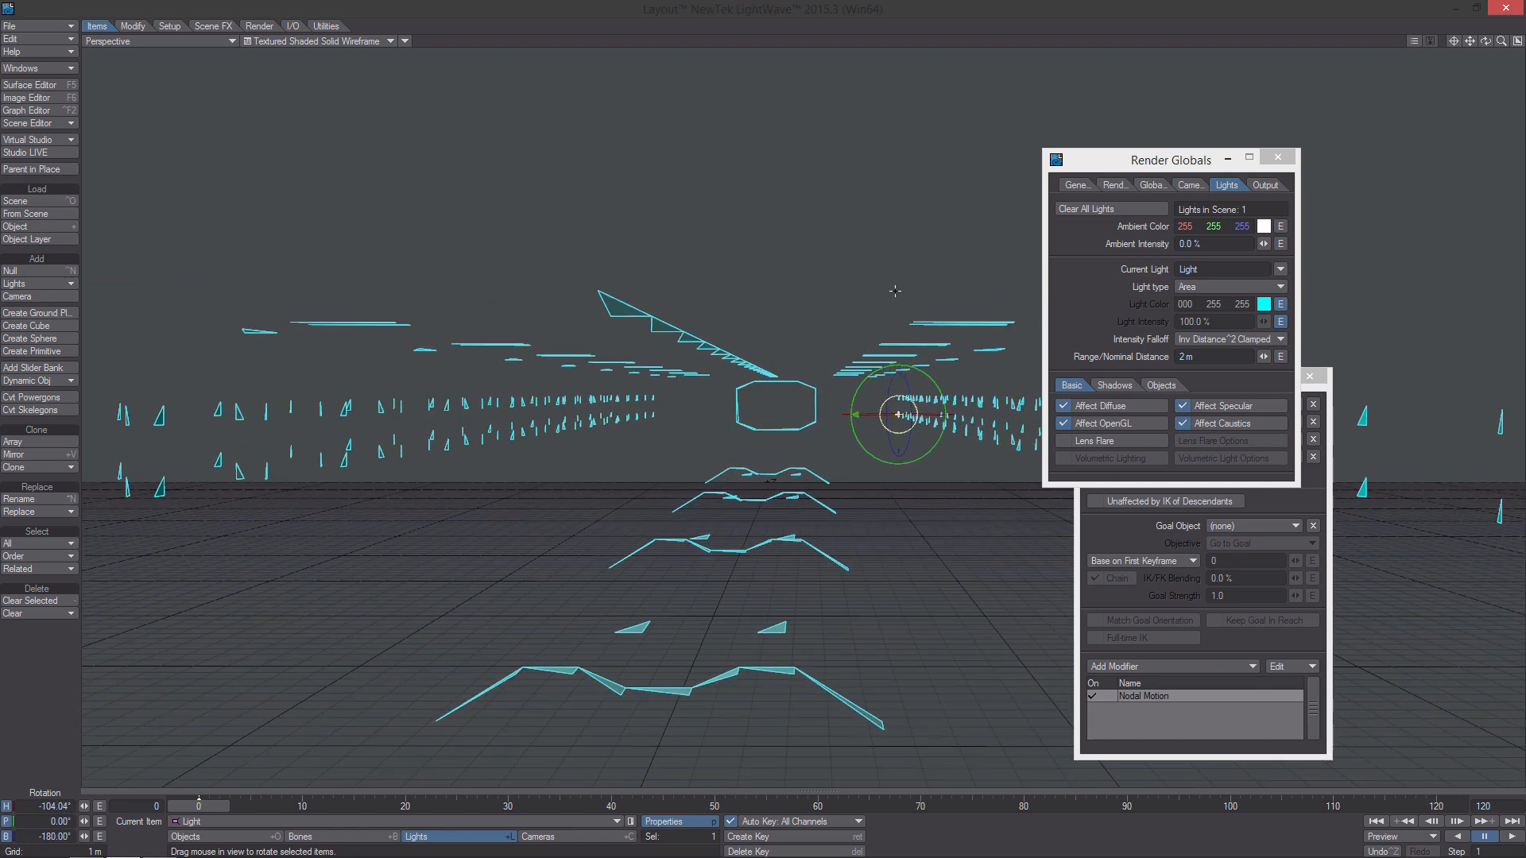
key(ctrl+c)
text(24)
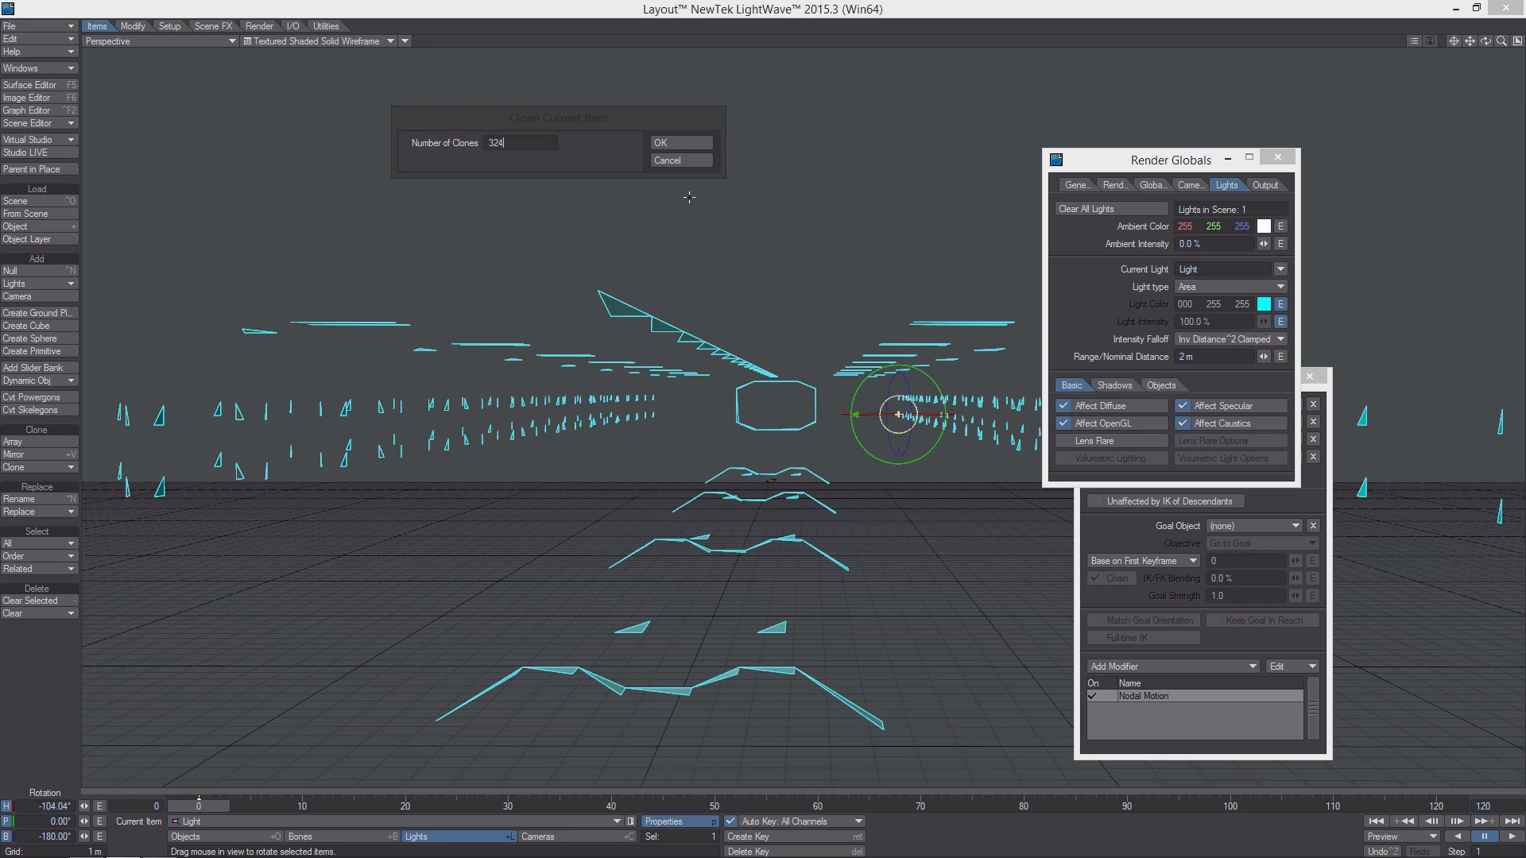
key(Return)
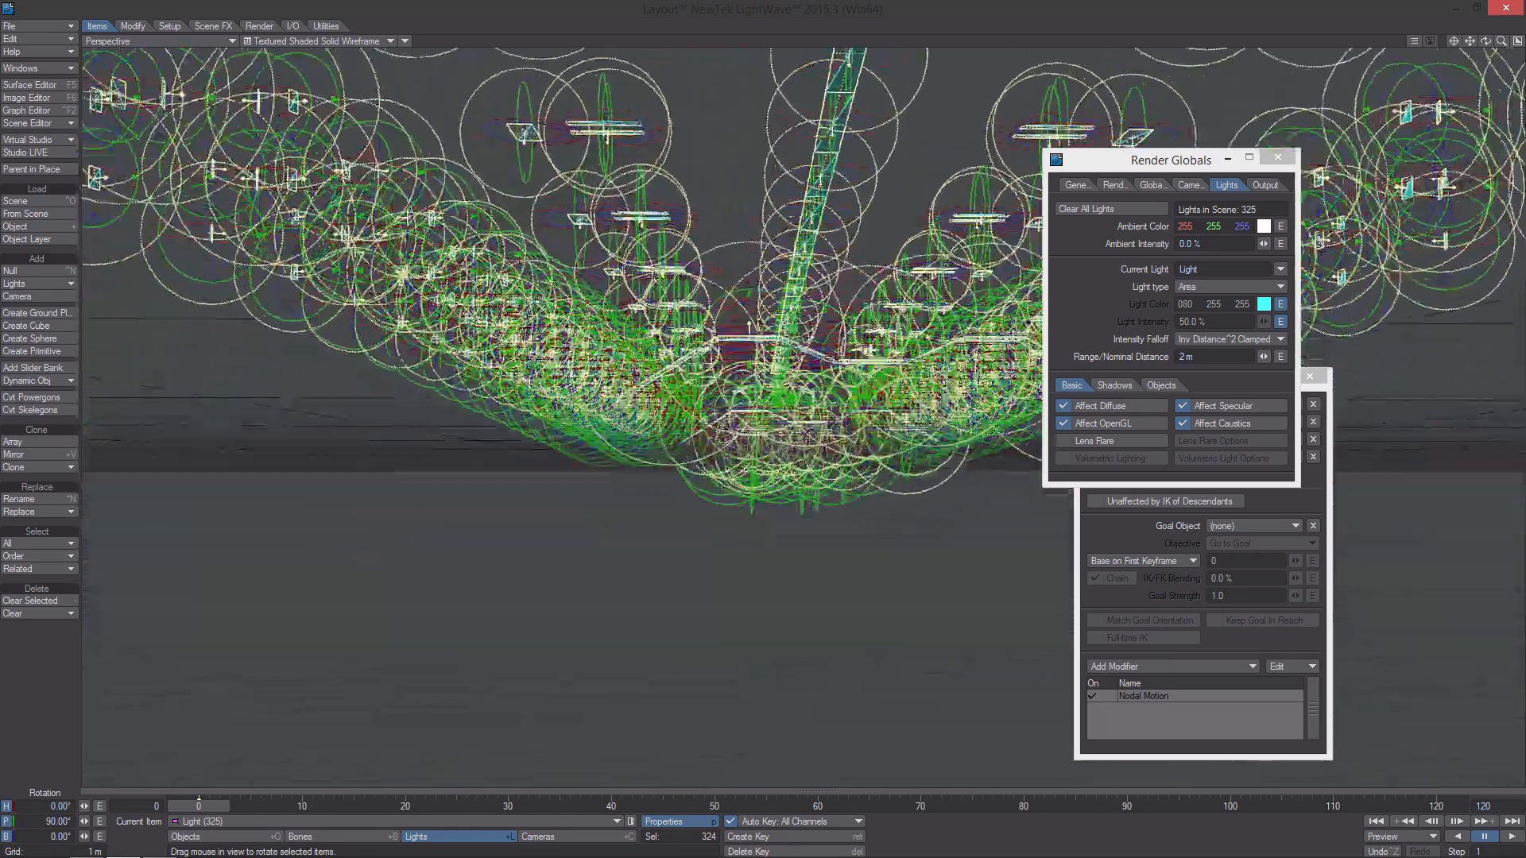
Switch to bone selection mode to hide the light handles, and deactivate Light_Instance_Tutorial:Layer3 in the Scene Editor.
click(342, 836)
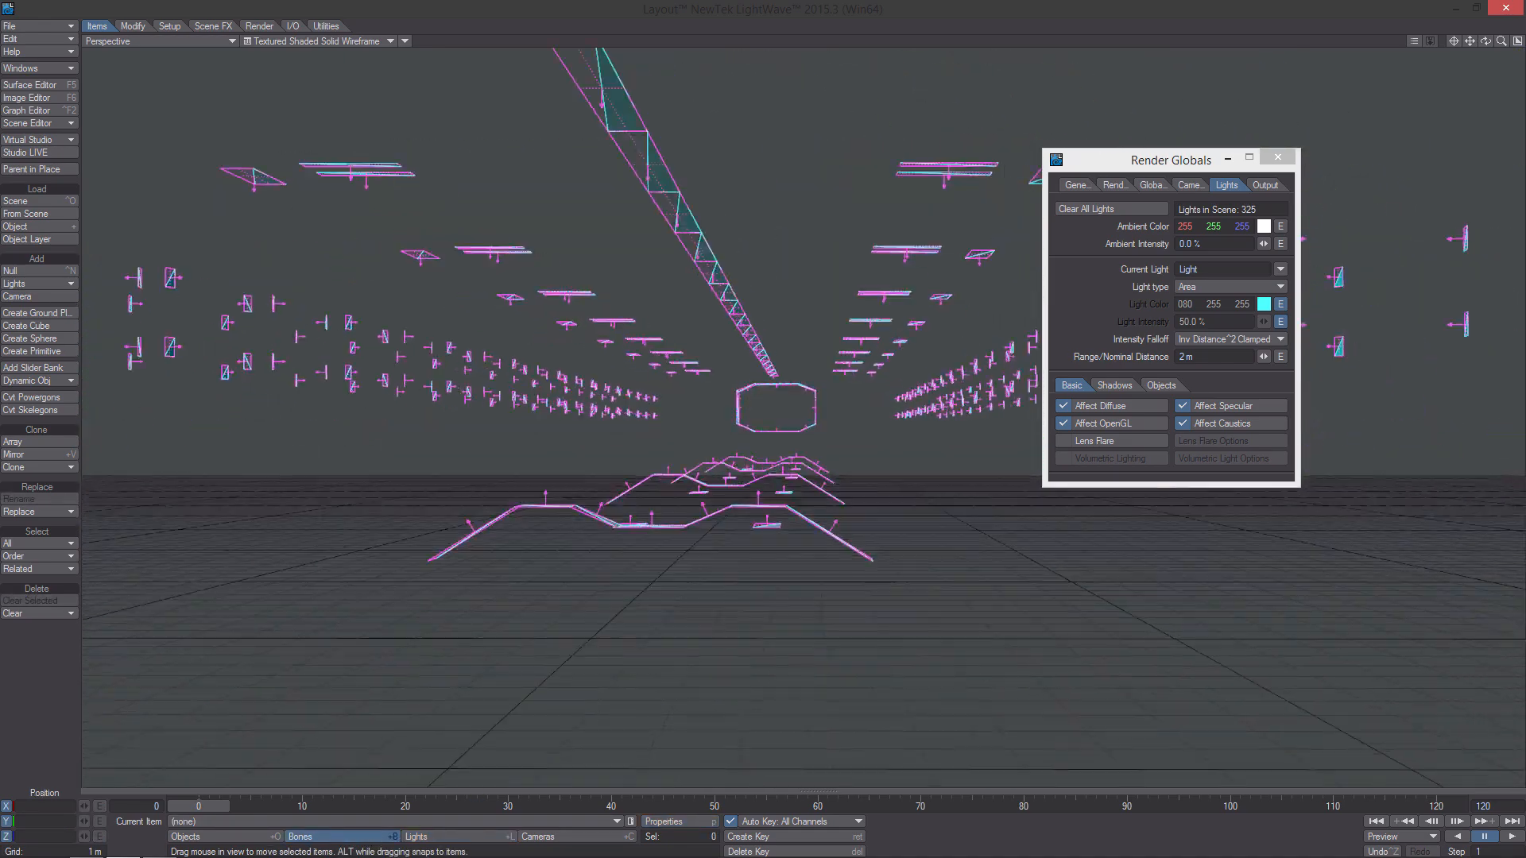
click(34, 69)
click(49, 70)
drag(363, 420, 359, 709)
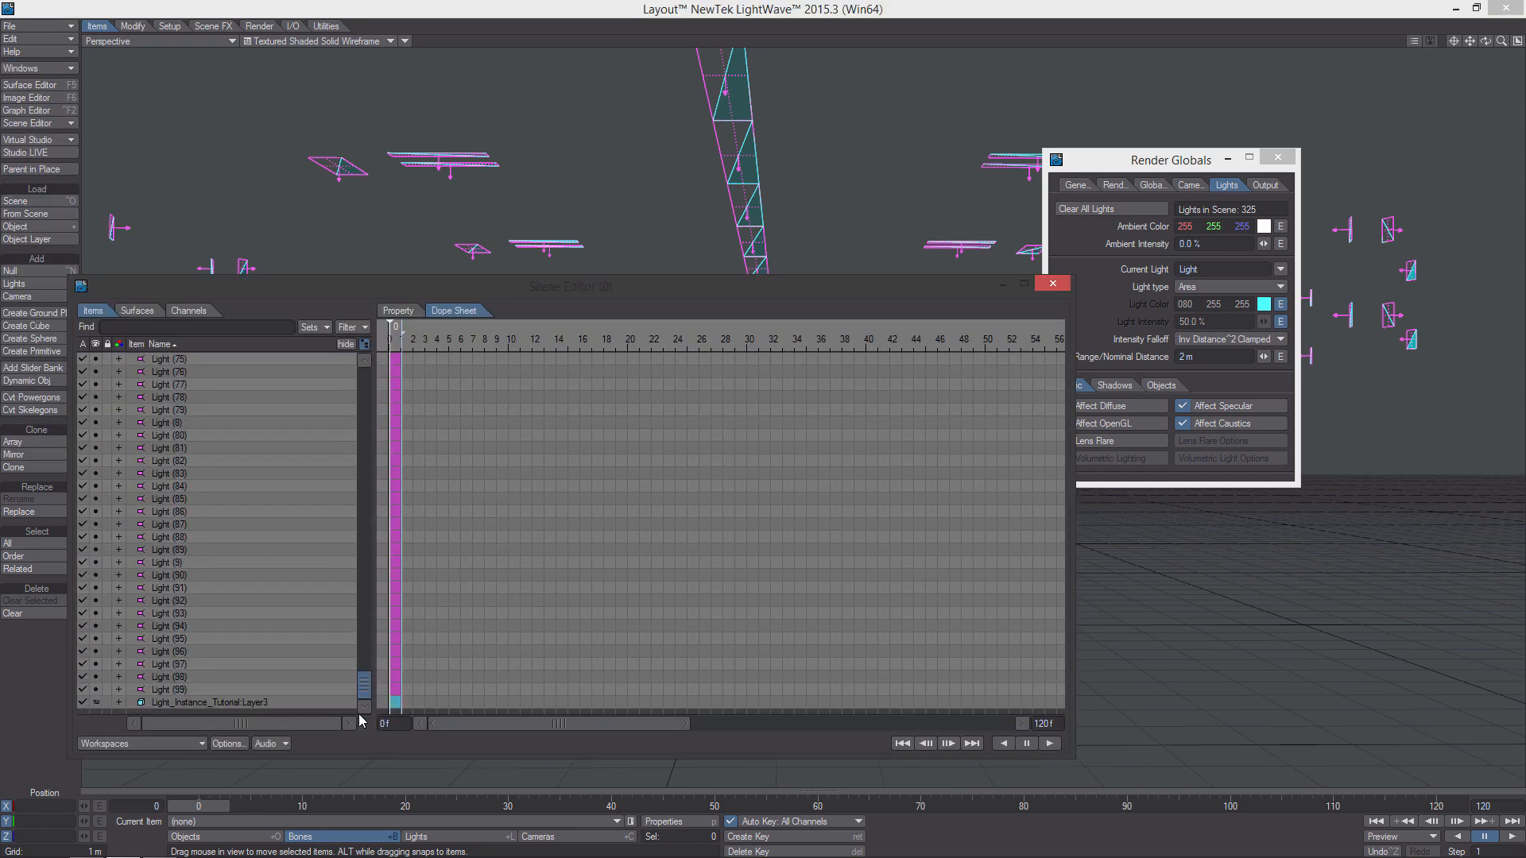
click(97, 704)
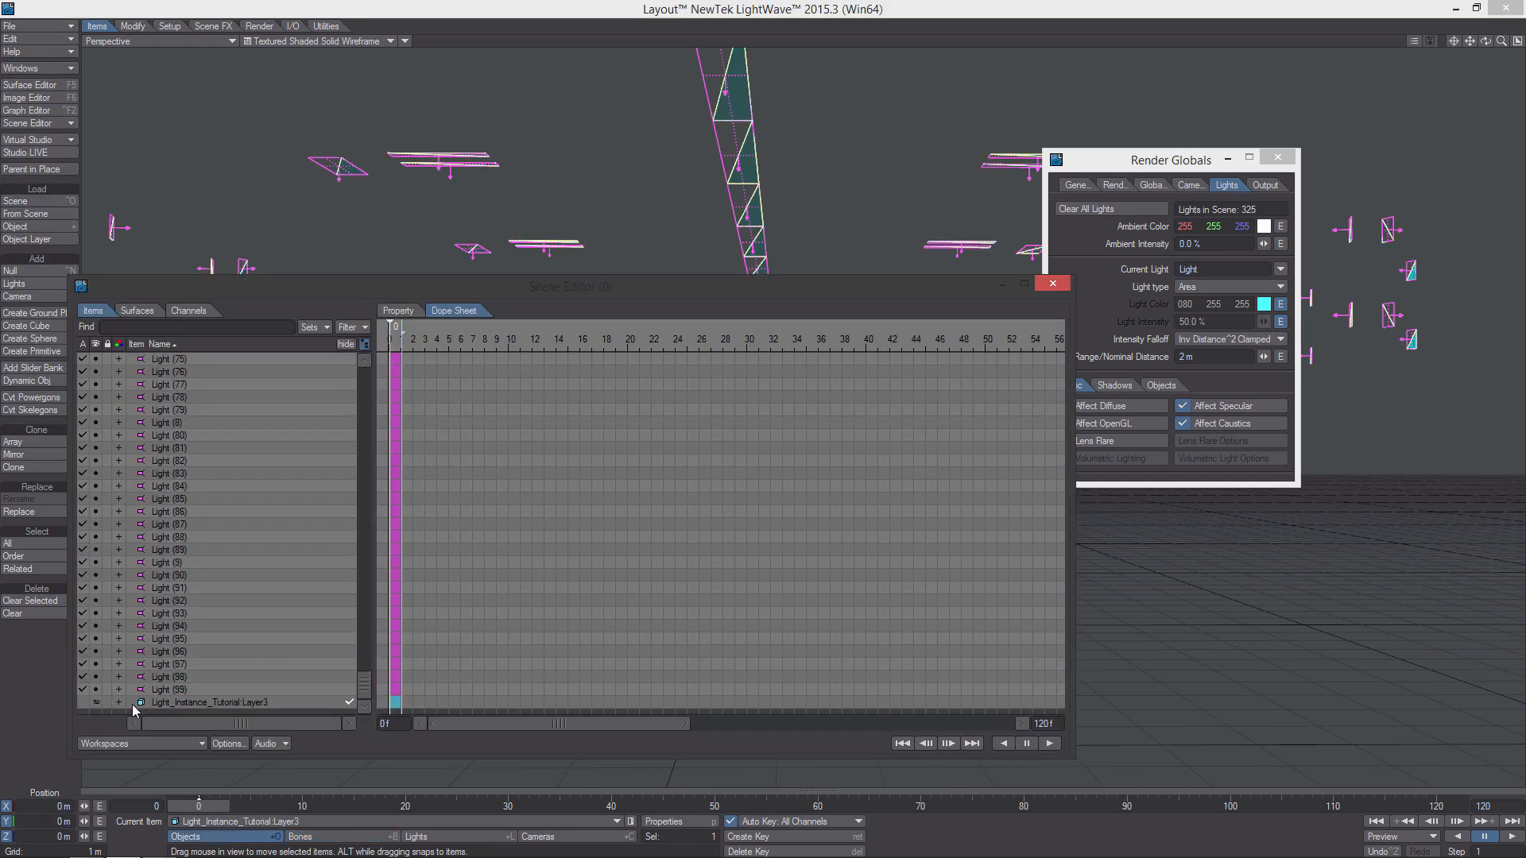
Display Light_Instance_Tutorial:Layer3 as Wireframe, set its item colour to Dark Blue, and close the Scene Editor.
click(97, 705)
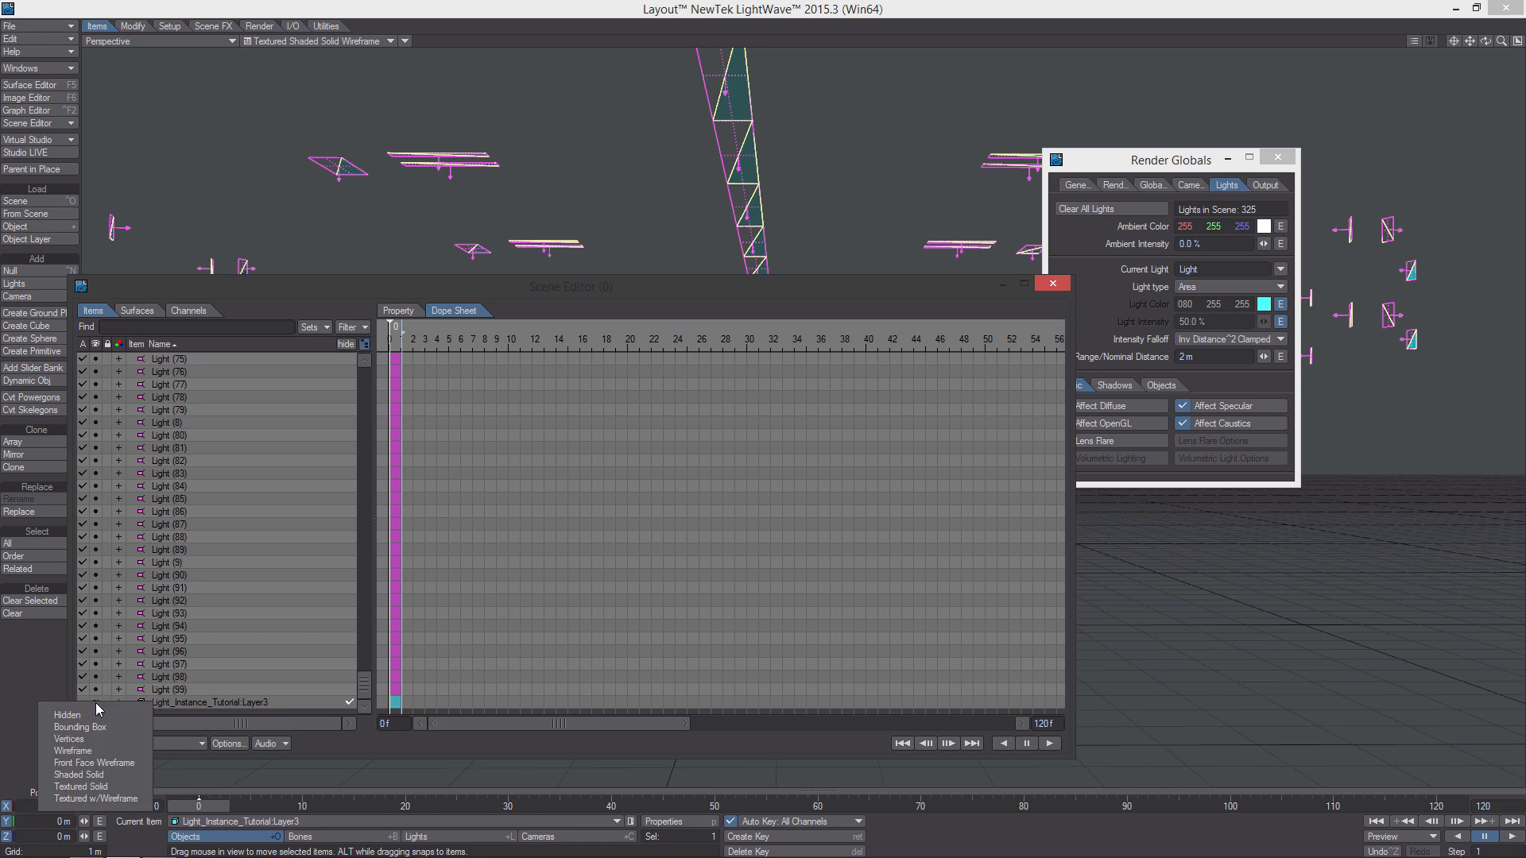
click(105, 747)
click(142, 706)
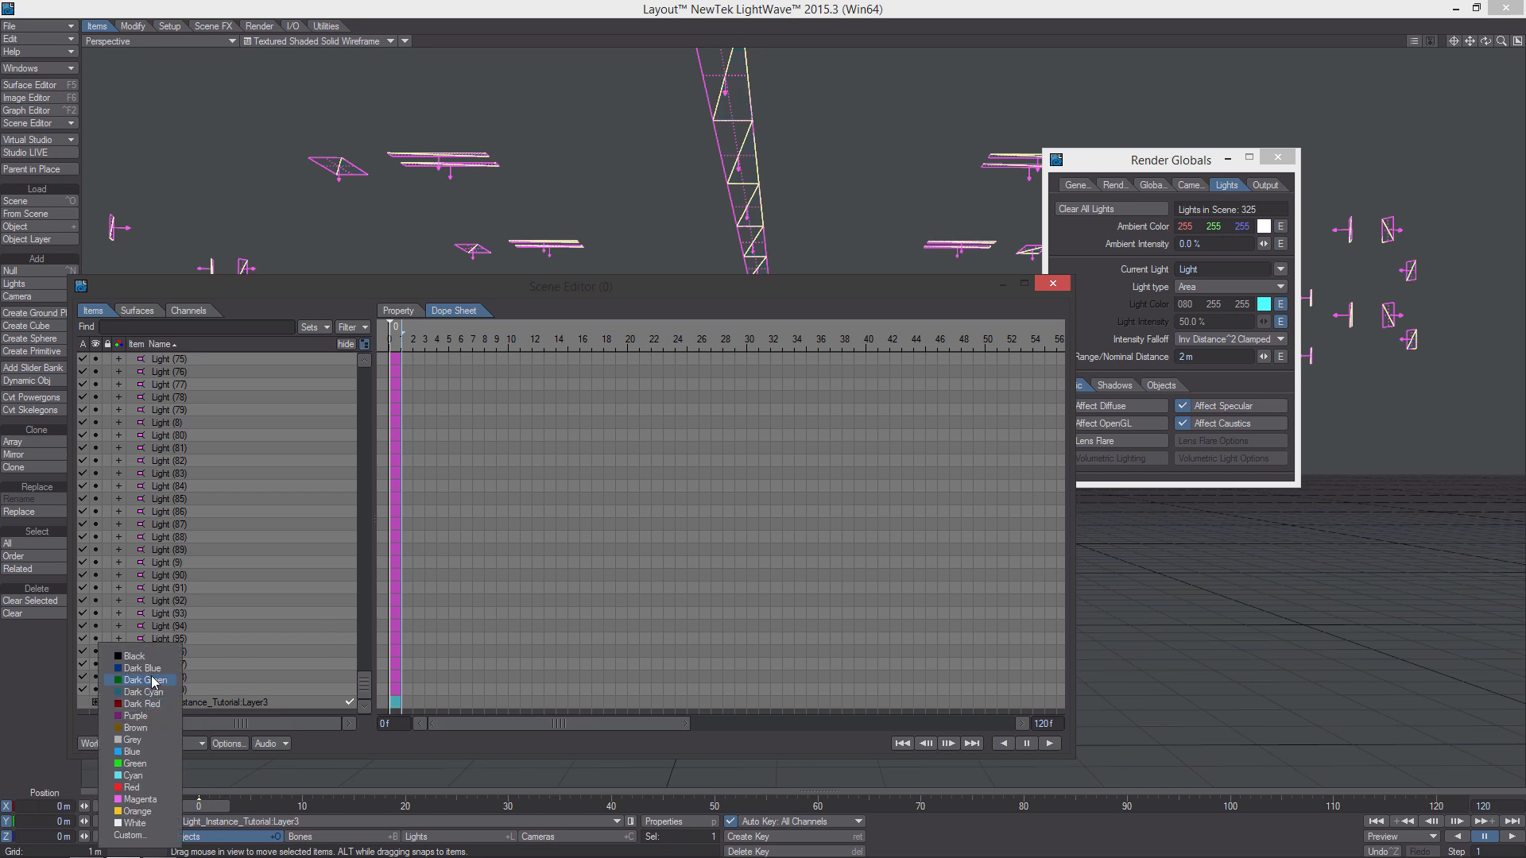
click(159, 666)
click(1049, 284)
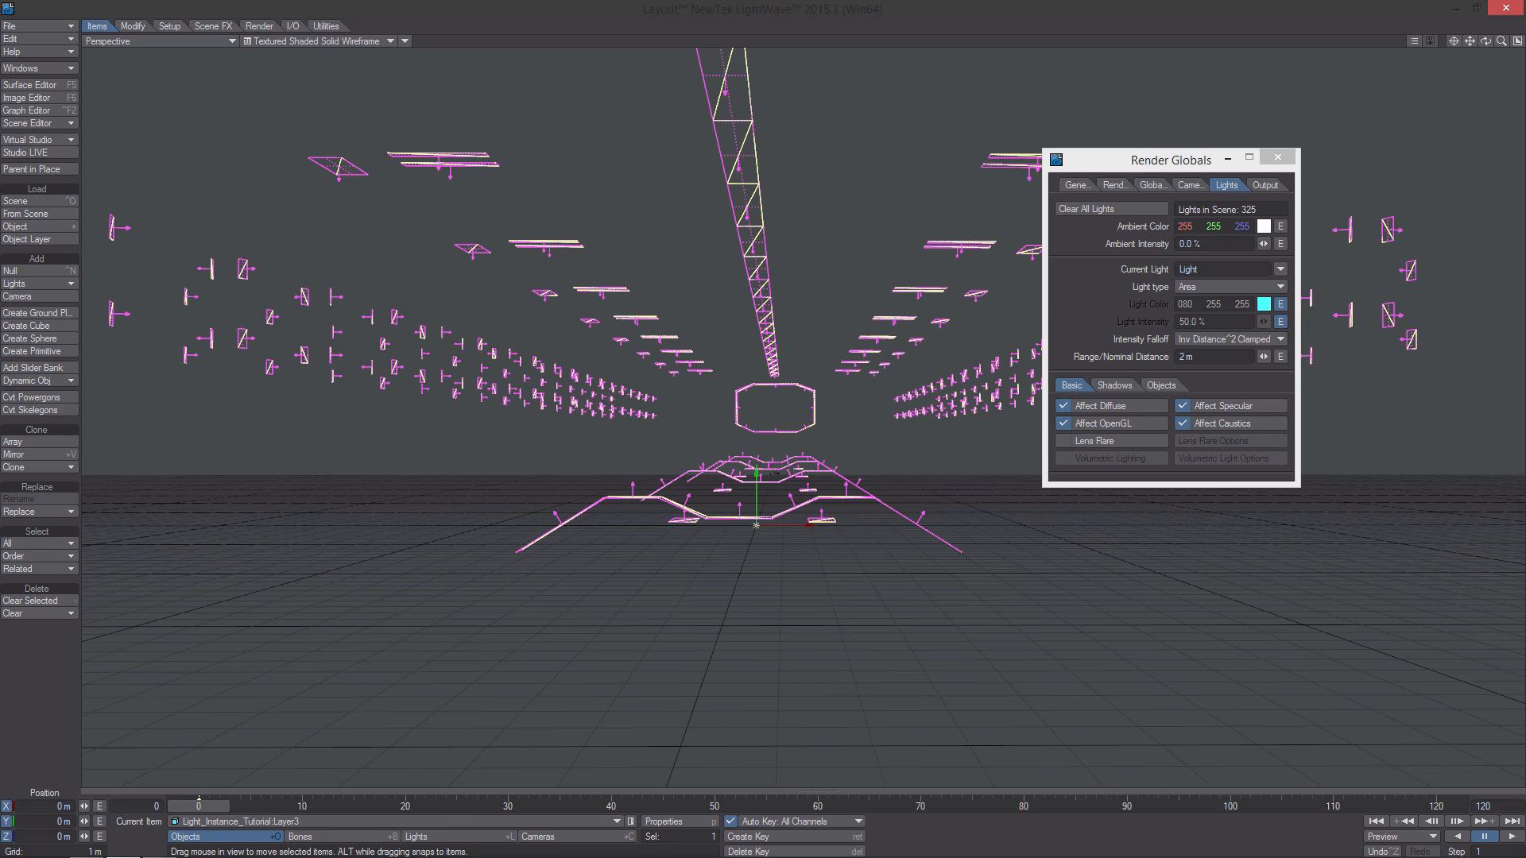
Load layer 1 of Light_Instance_Tutorial.lwo, the hangar geometry, into the scene and close Render Globals.
click(35, 26)
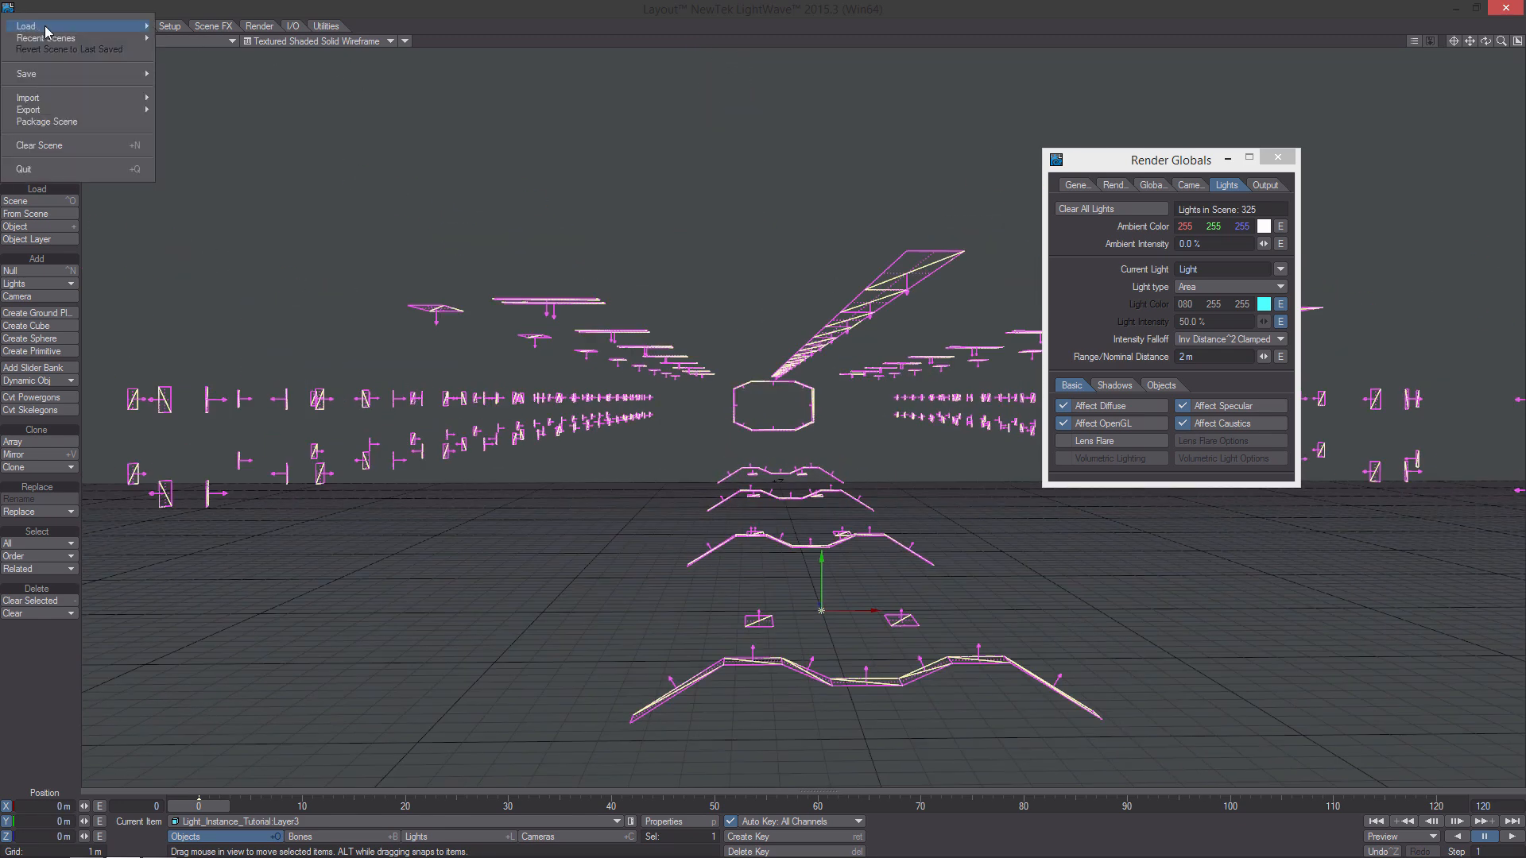
mouse_move(79, 28)
click(238, 88)
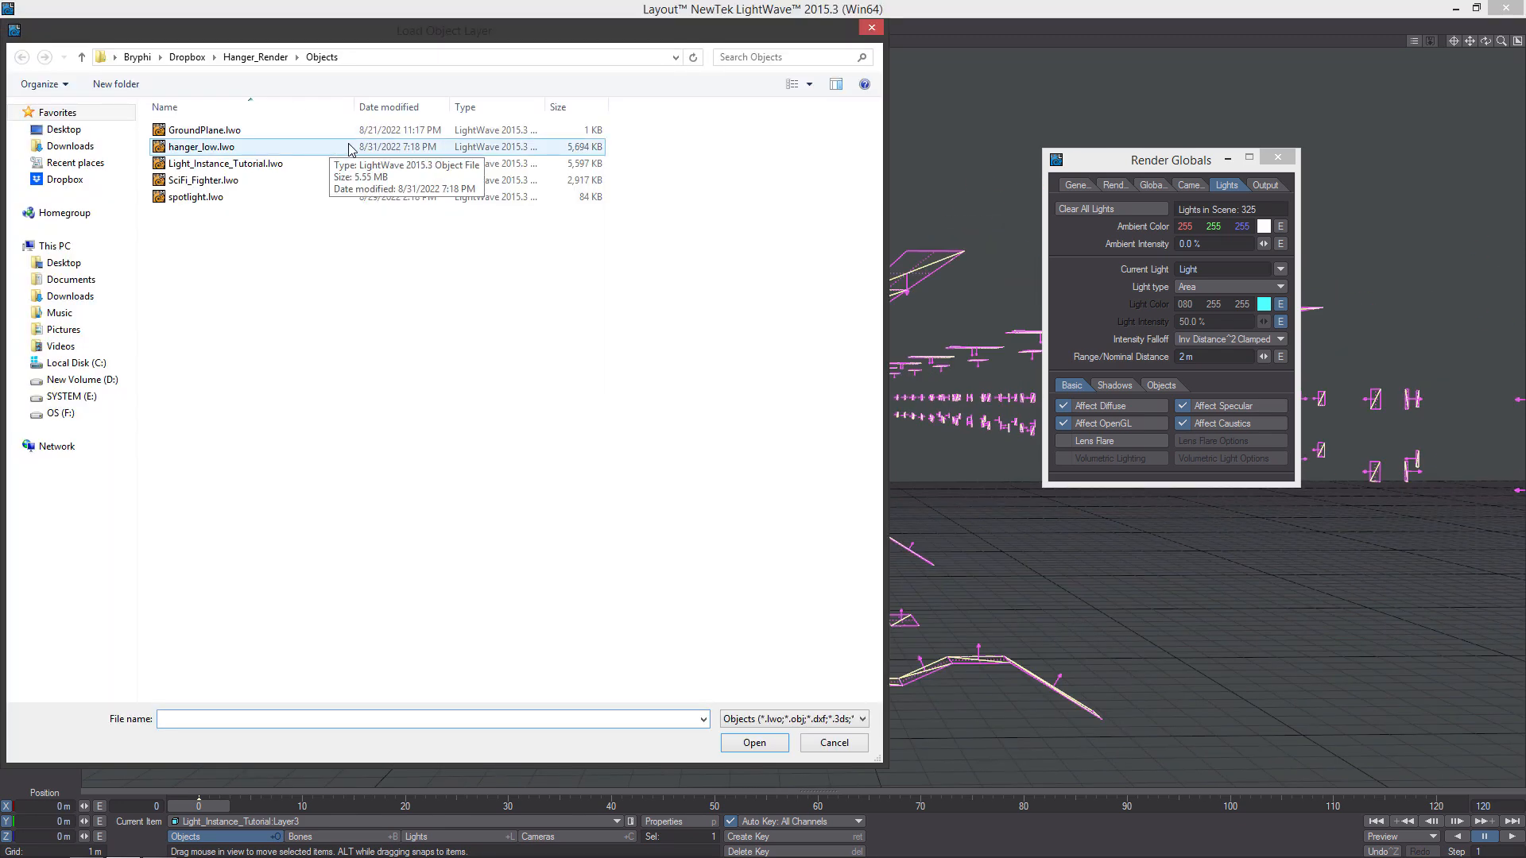
double_click(350, 163)
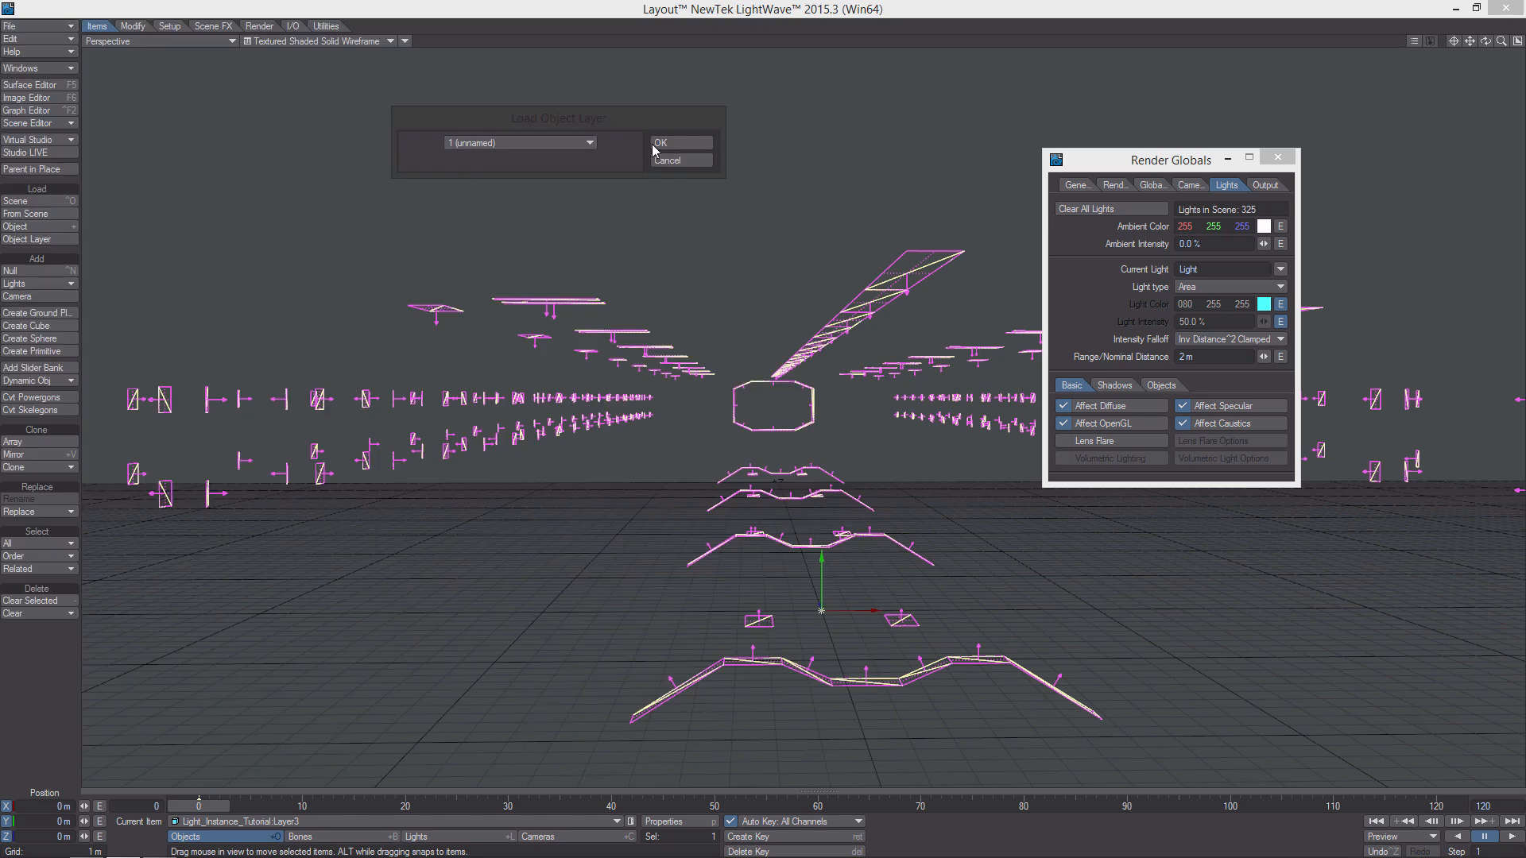
click(681, 142)
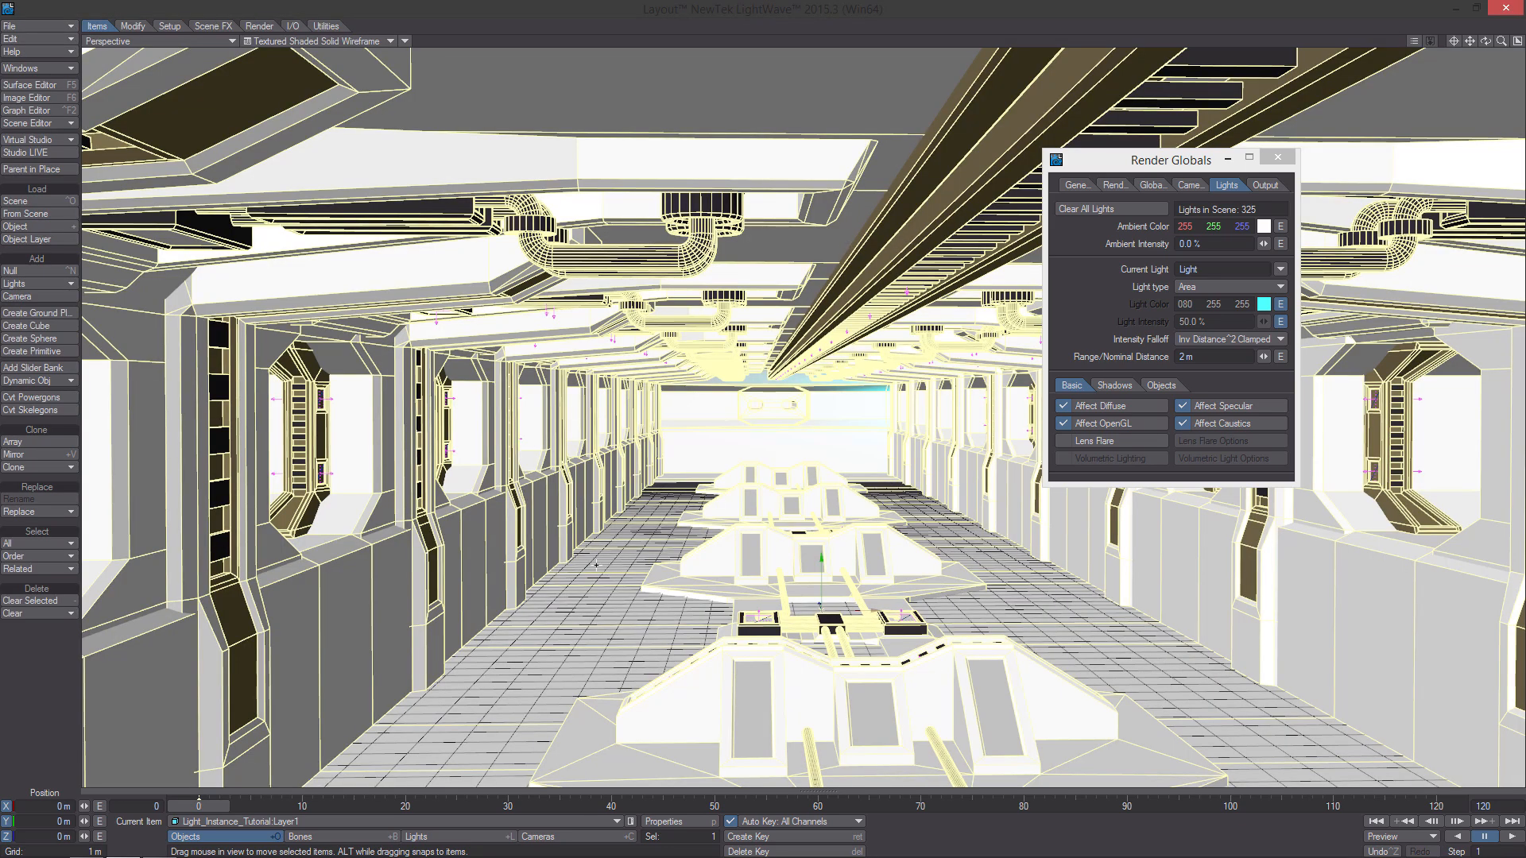
click(1279, 158)
Look through the camera and move it inside the hangar to about X 6.9 m, Y 2.7 m, Z -41.5 m.
key(6)
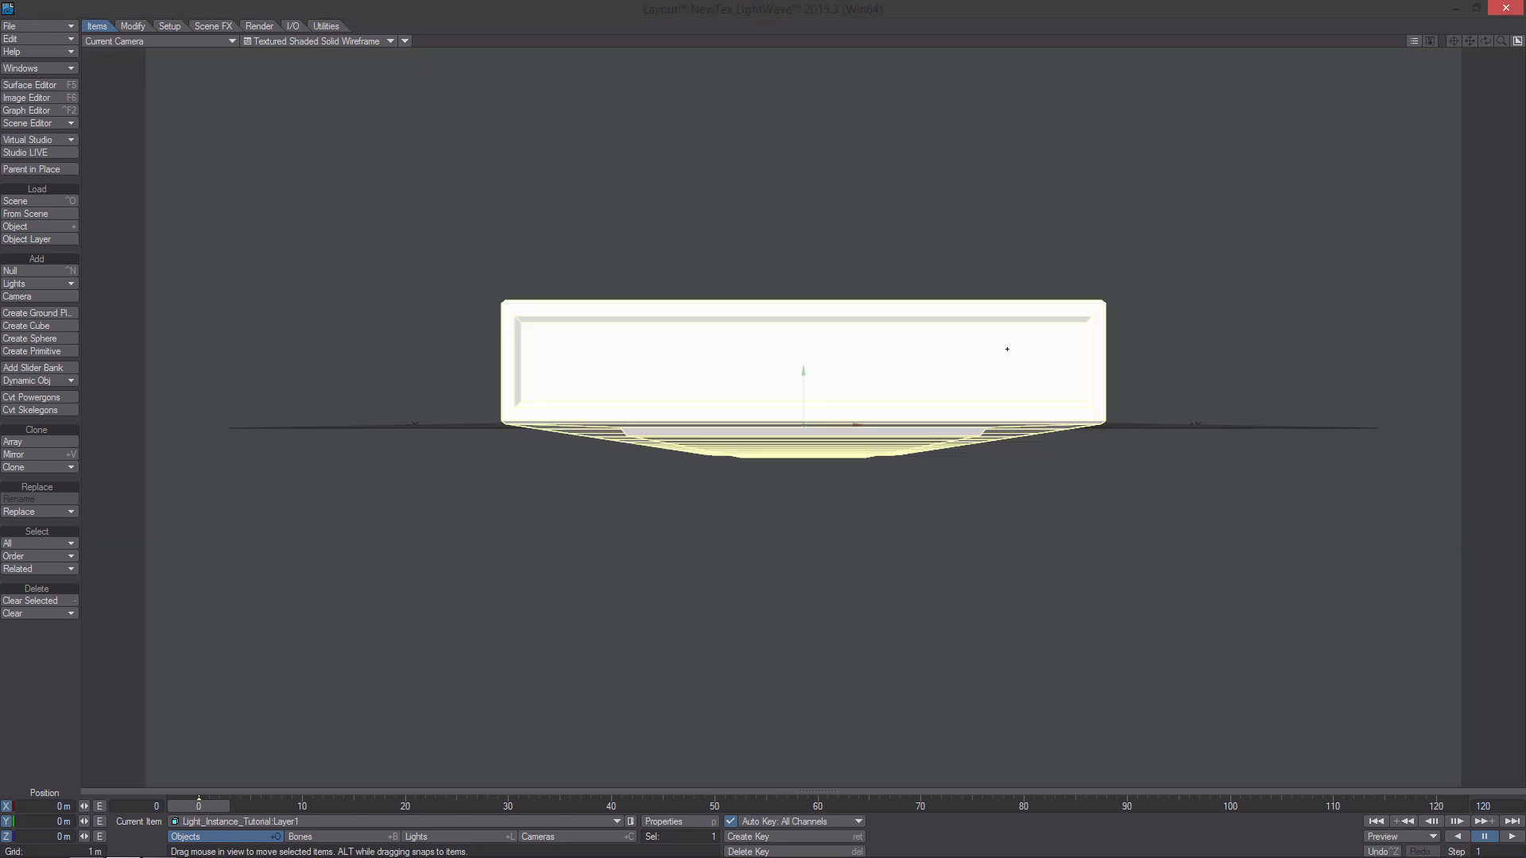
key(shift+c)
drag(954, 531, 984, 321)
drag(994, 580, 970, 551)
right_drag(1079, 569, 1078, 531)
drag(1078, 530, 1068, 709)
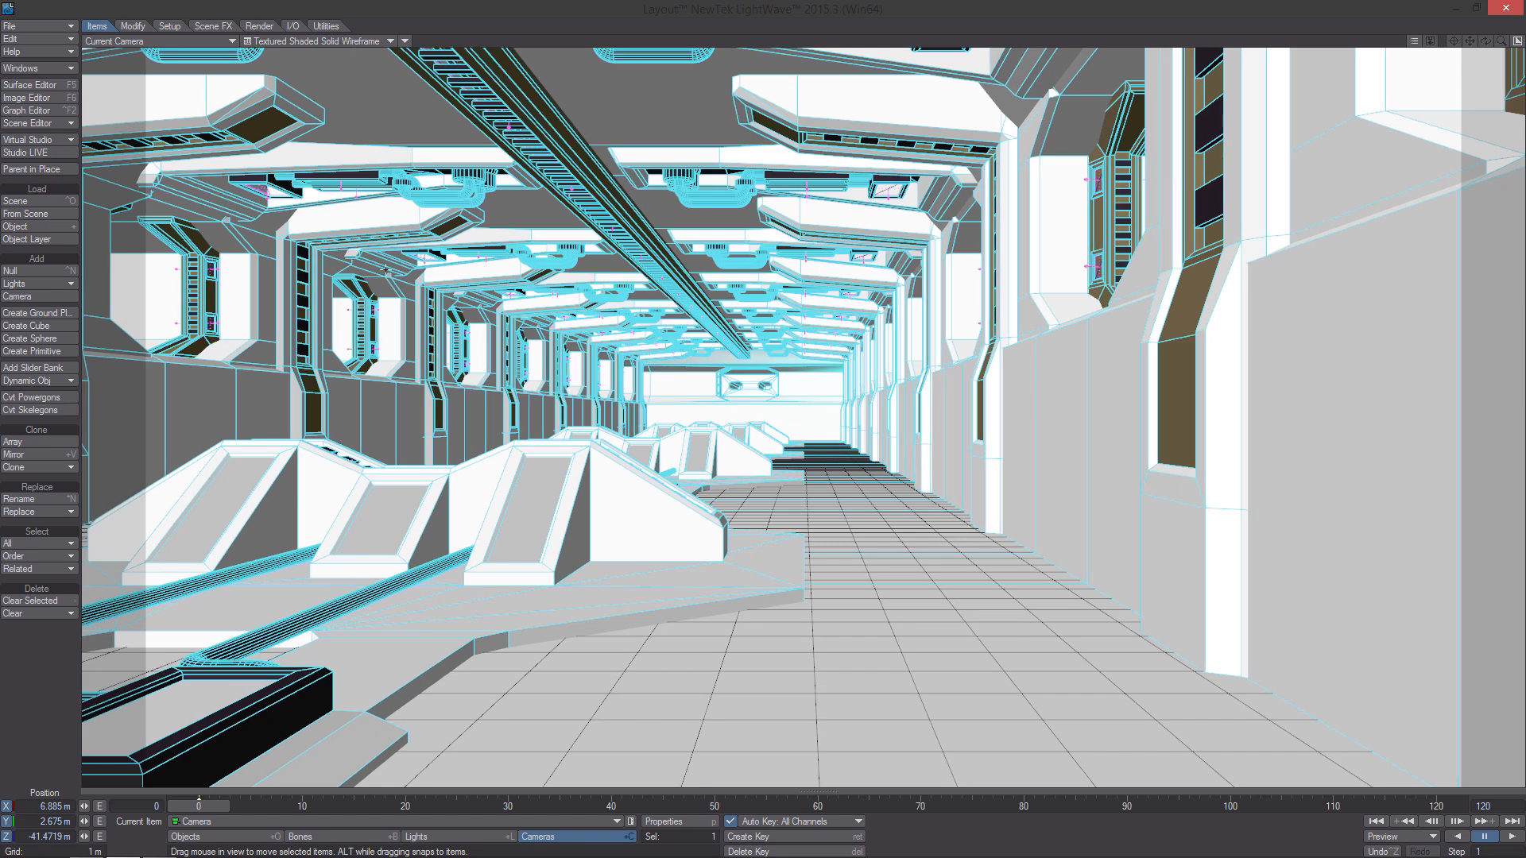
Set the camera's adaptive sampling Threshold to 6 and close the camera properties.
click(678, 822)
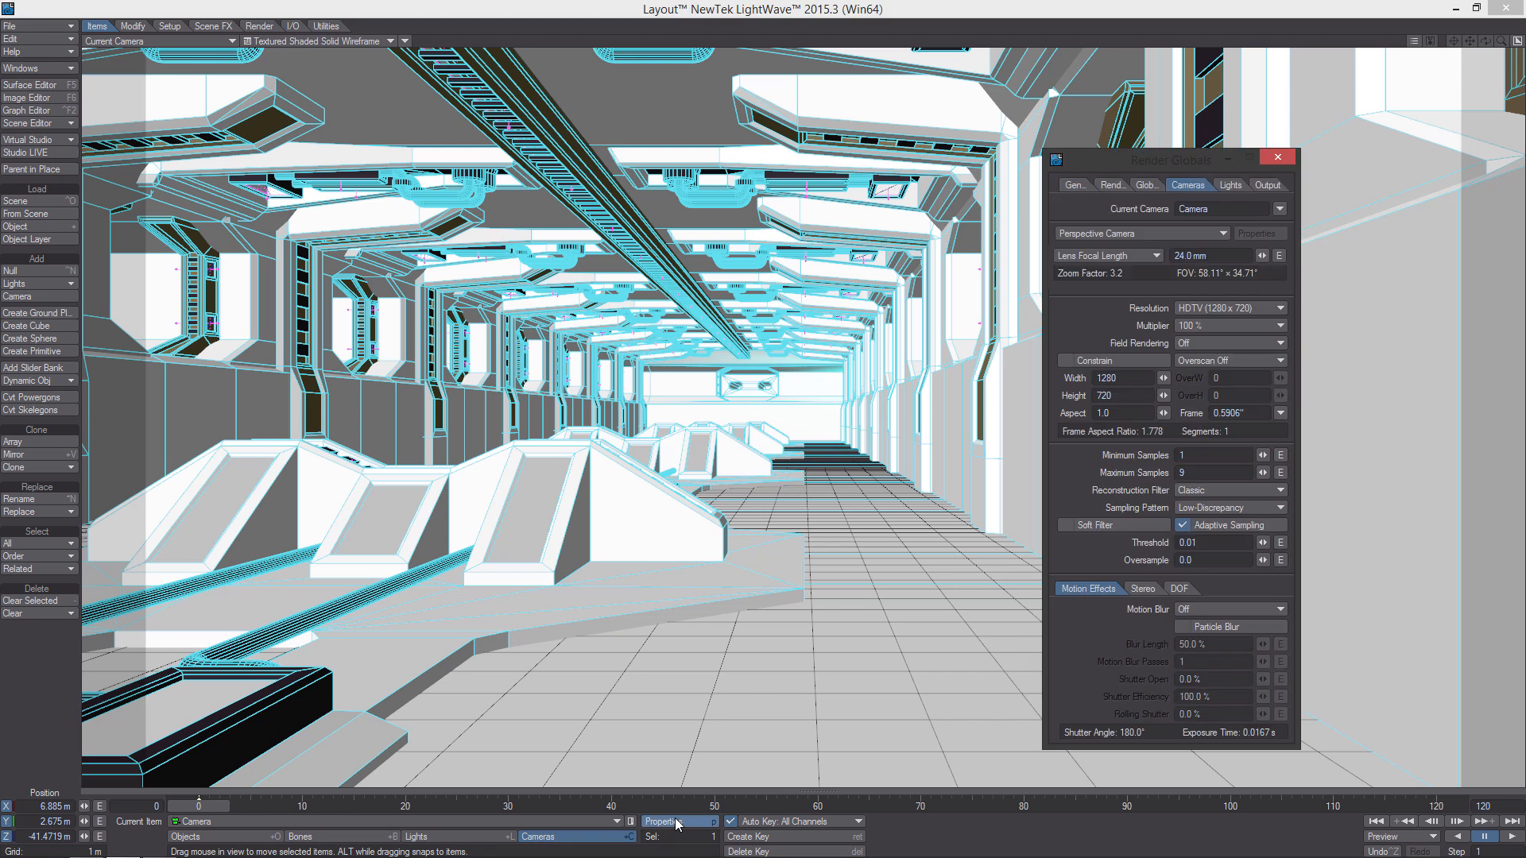
double_click(1194, 546)
click(1197, 545)
text(6)
key(Return)
click(1277, 158)
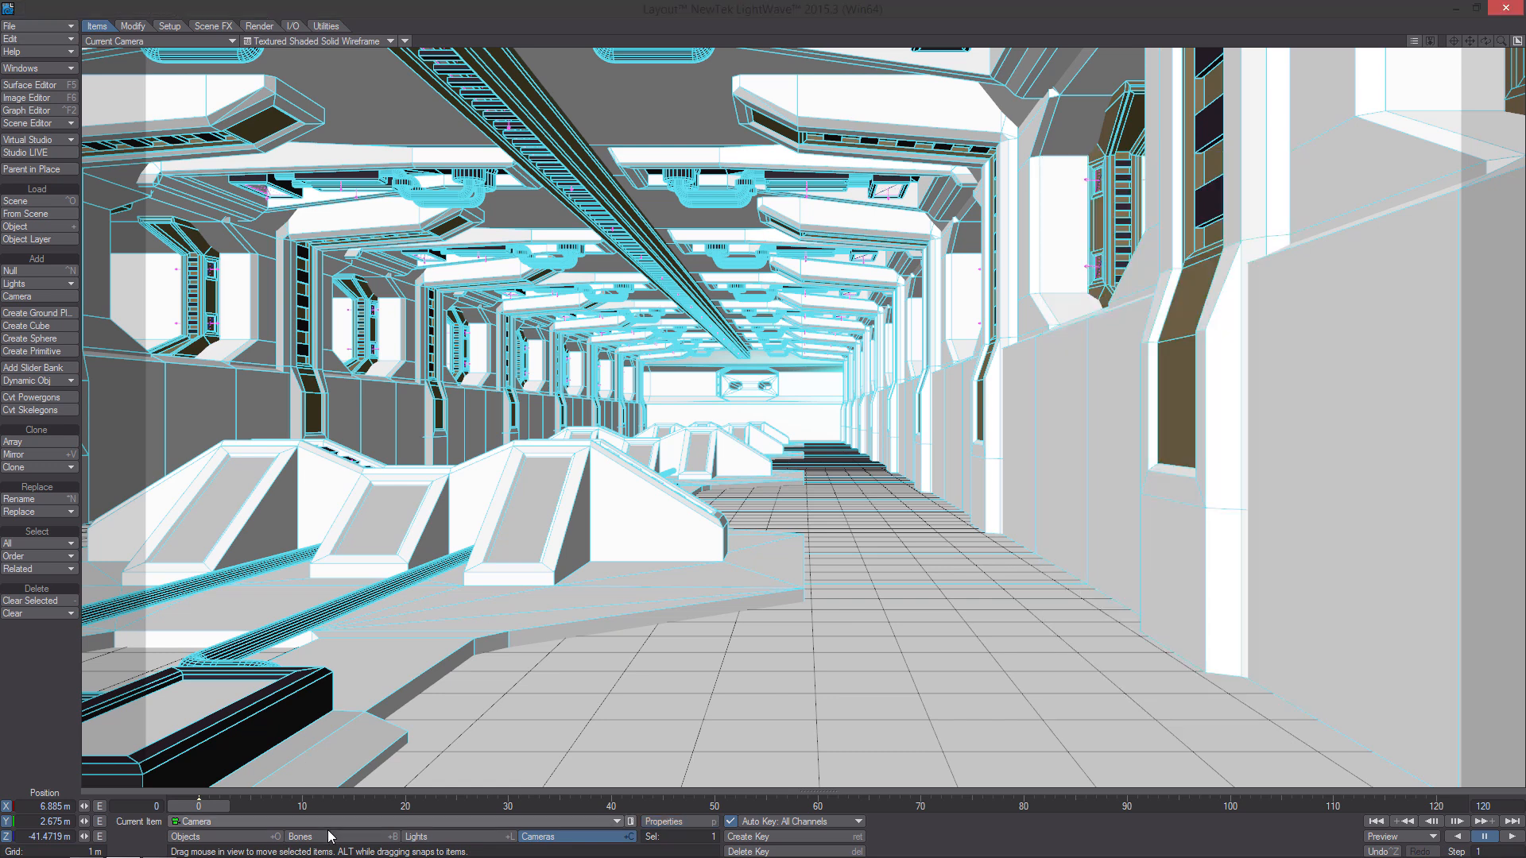
Preview the hangar lighting through the camera with VPR.
click(347, 40)
click(283, 99)
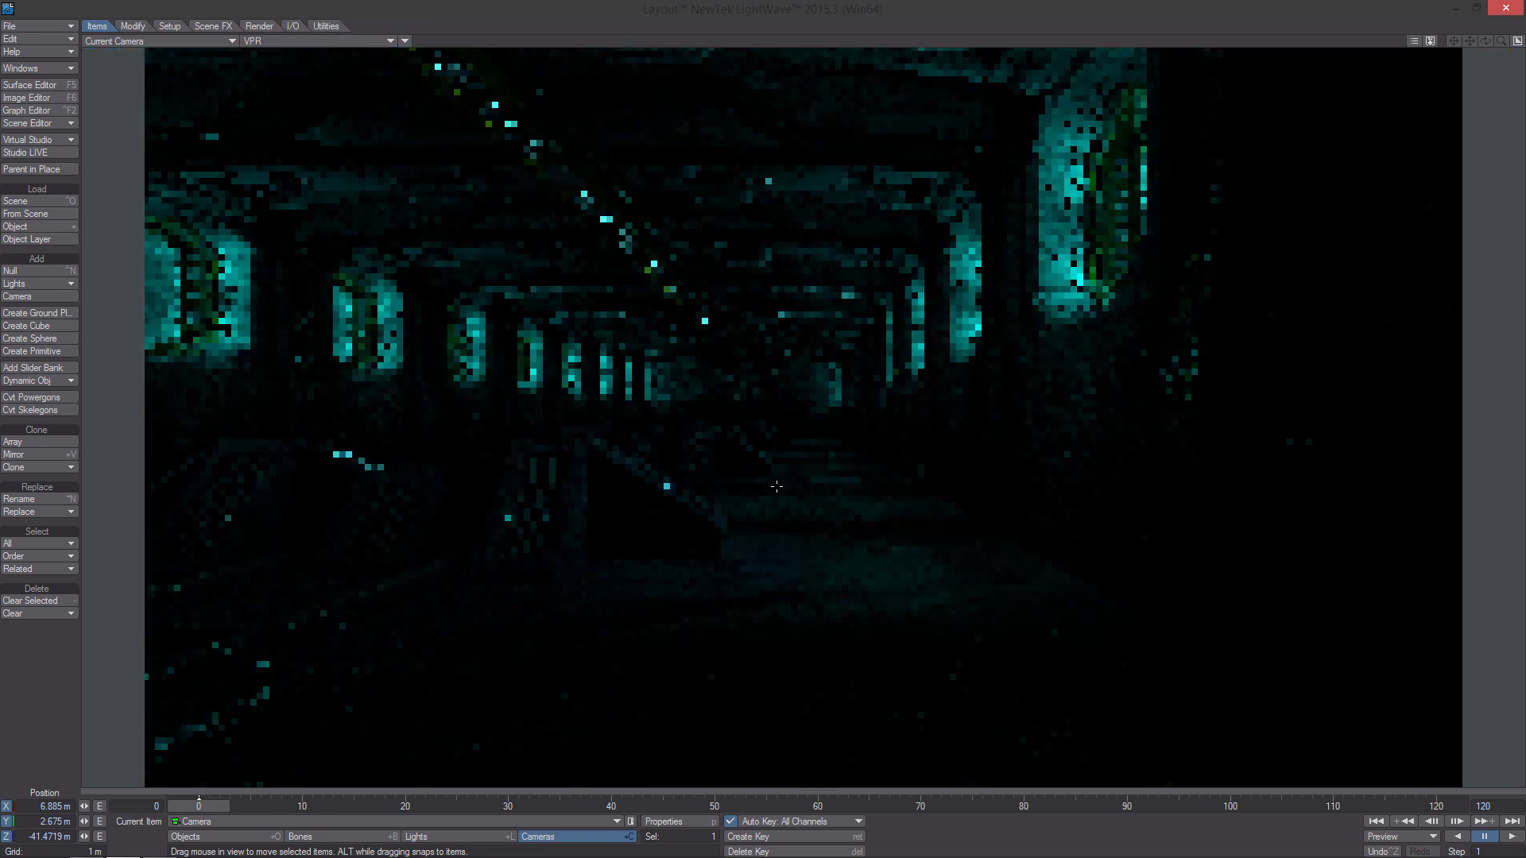
click(1414, 42)
click(230, 118)
click(299, 88)
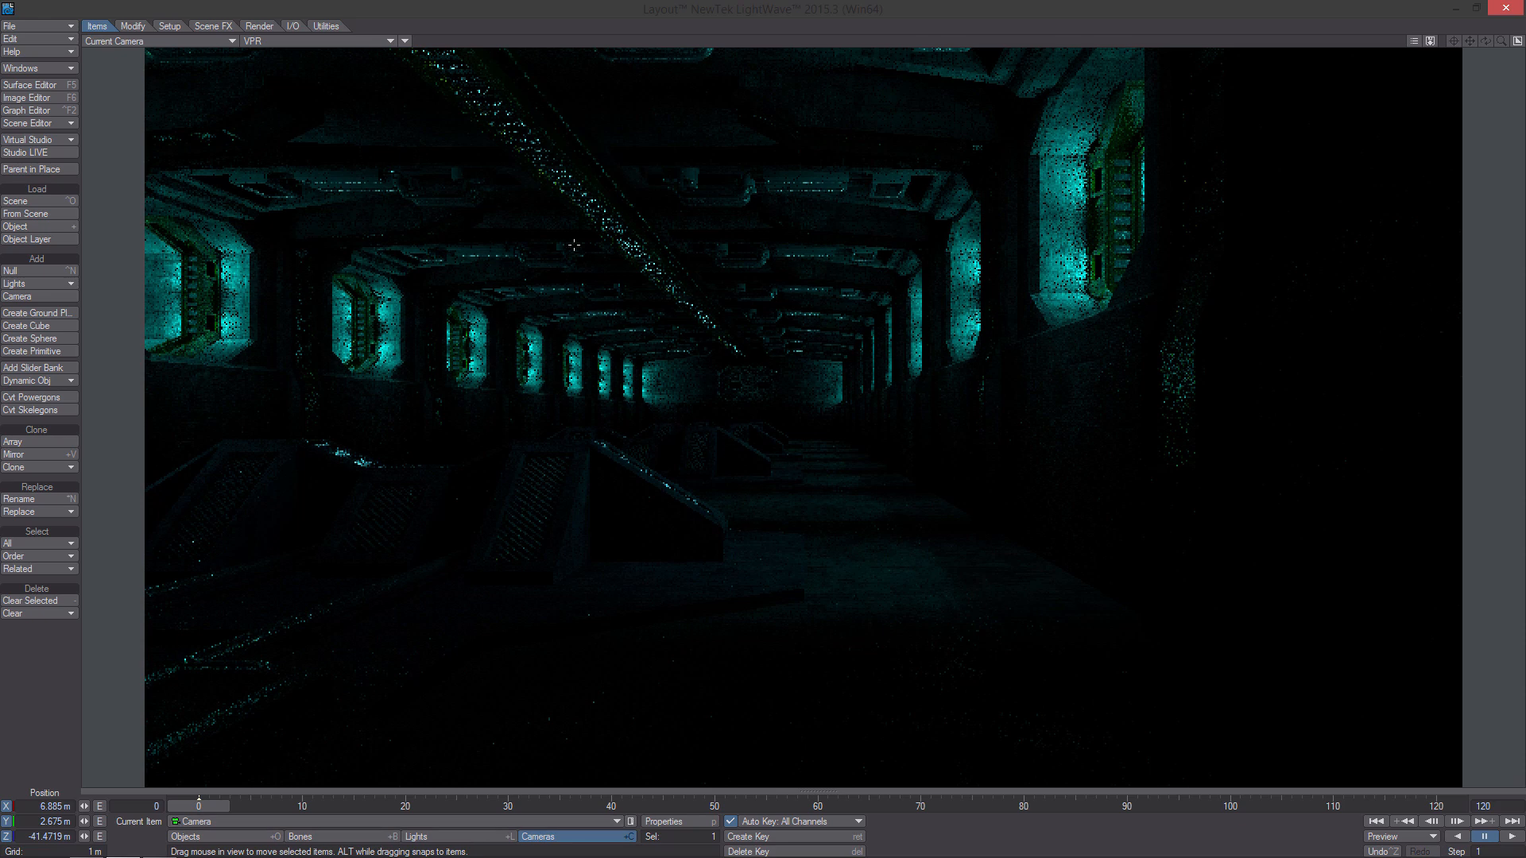
Return the viewport to Textured Shaded Solid and switch to the Perspective view.
click(332, 41)
click(364, 75)
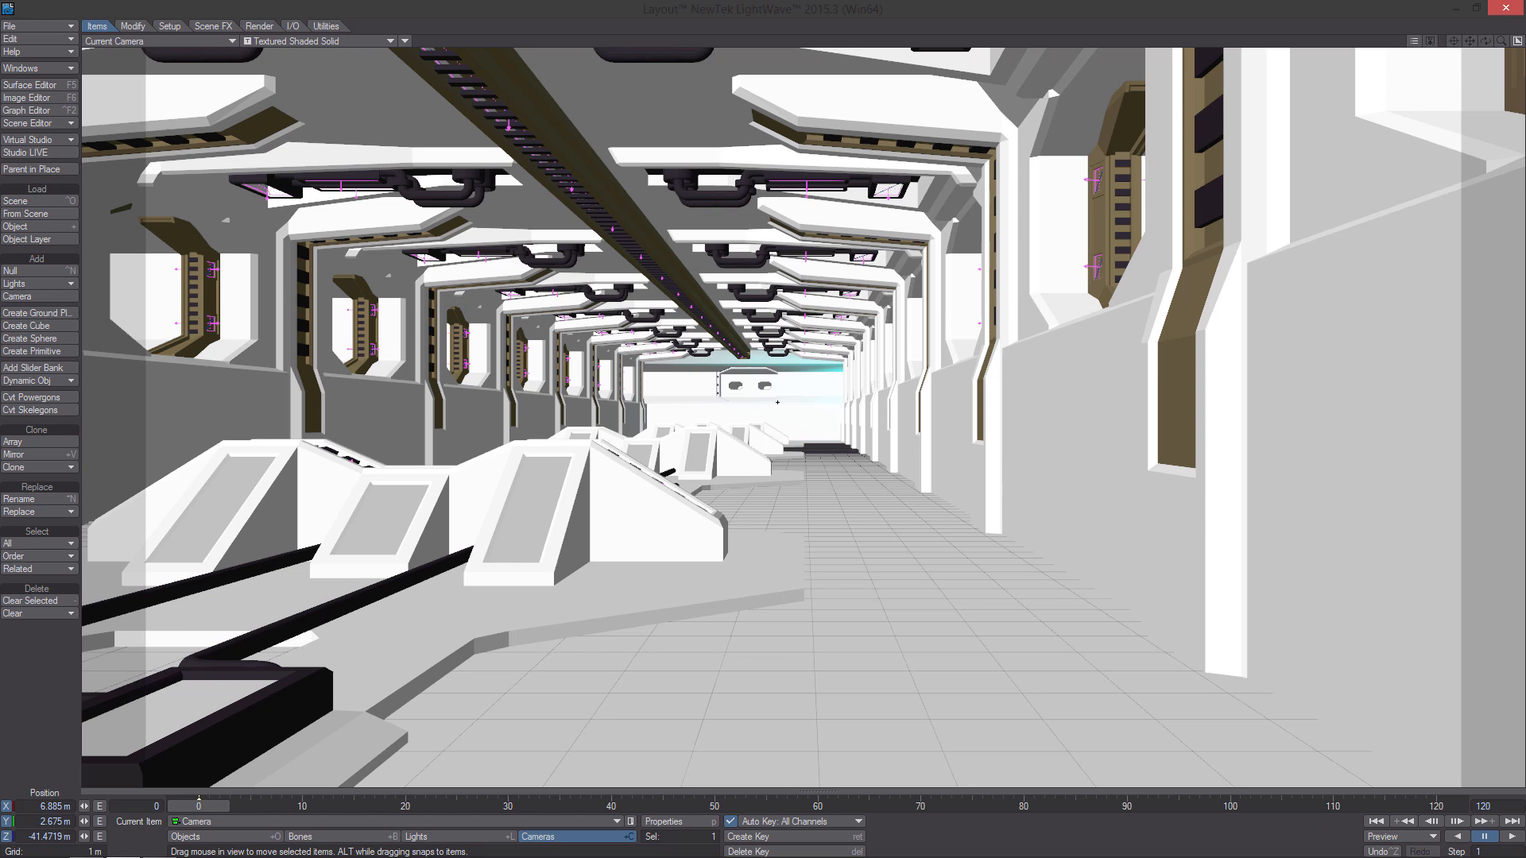
key(4)
scroll(843, 365, down, 5)
alt+drag(843, 365, 879, 385)
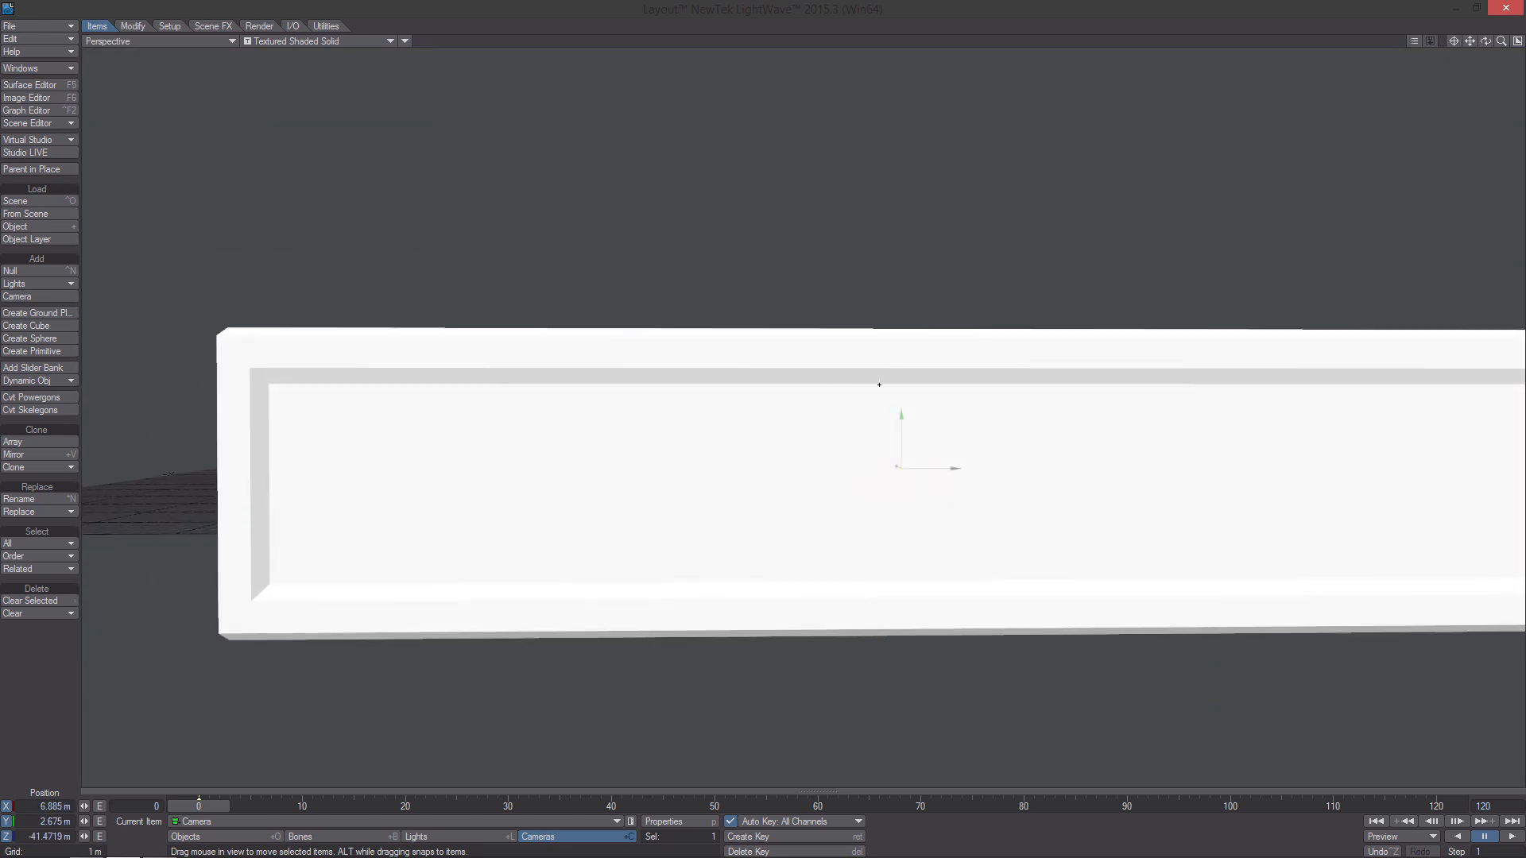
click(308, 43)
click(292, 125)
Select Light_Instance_Tutorial:Layer3 and start Paint Weights on its Light_Intensity map.
click(215, 837)
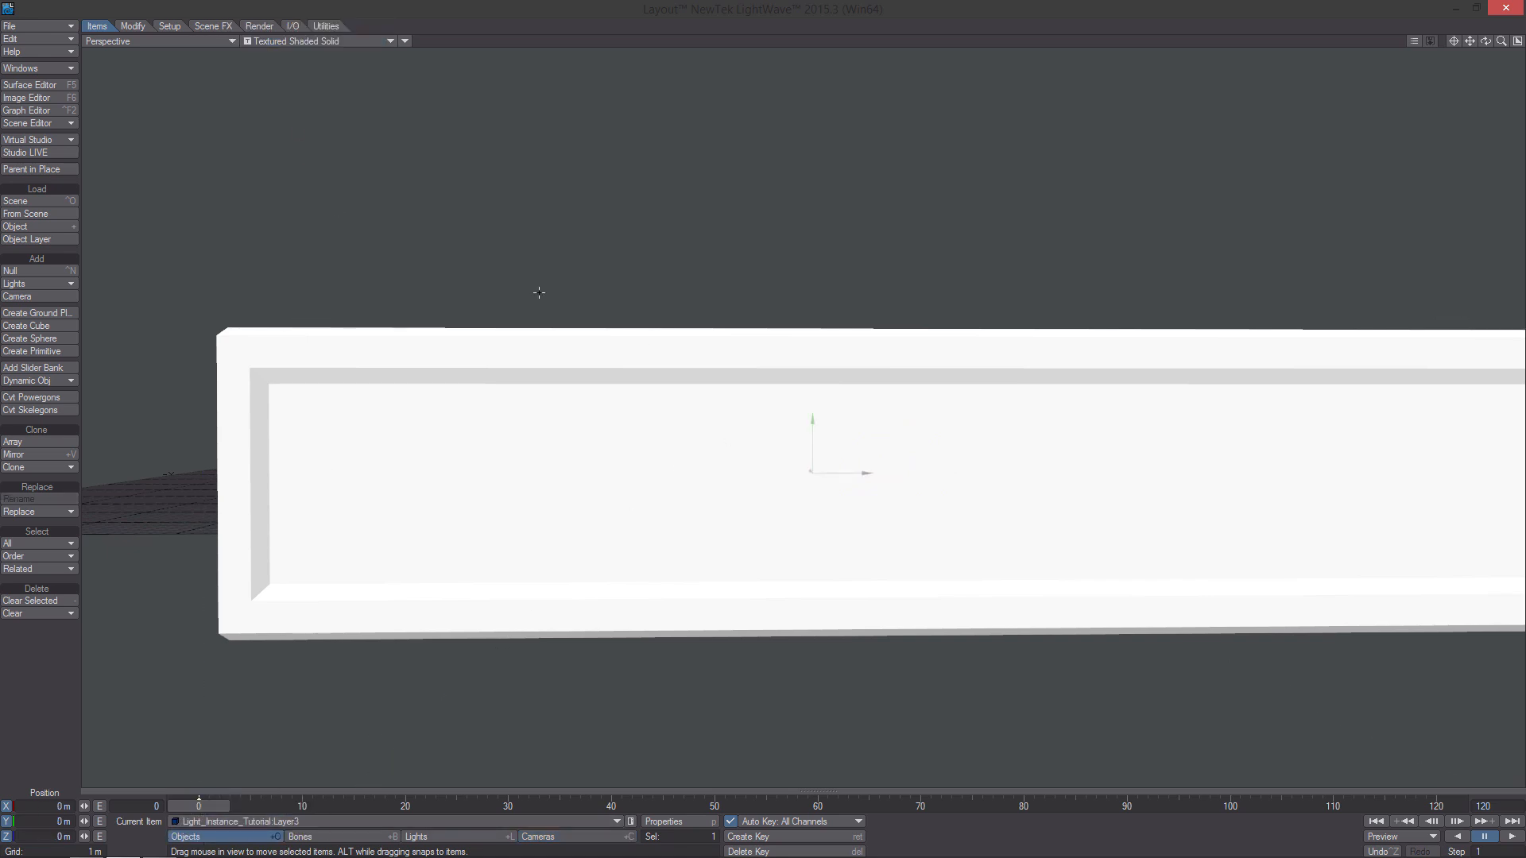
alt+drag(569, 143, 596, 238)
scroll(596, 238, down, 3)
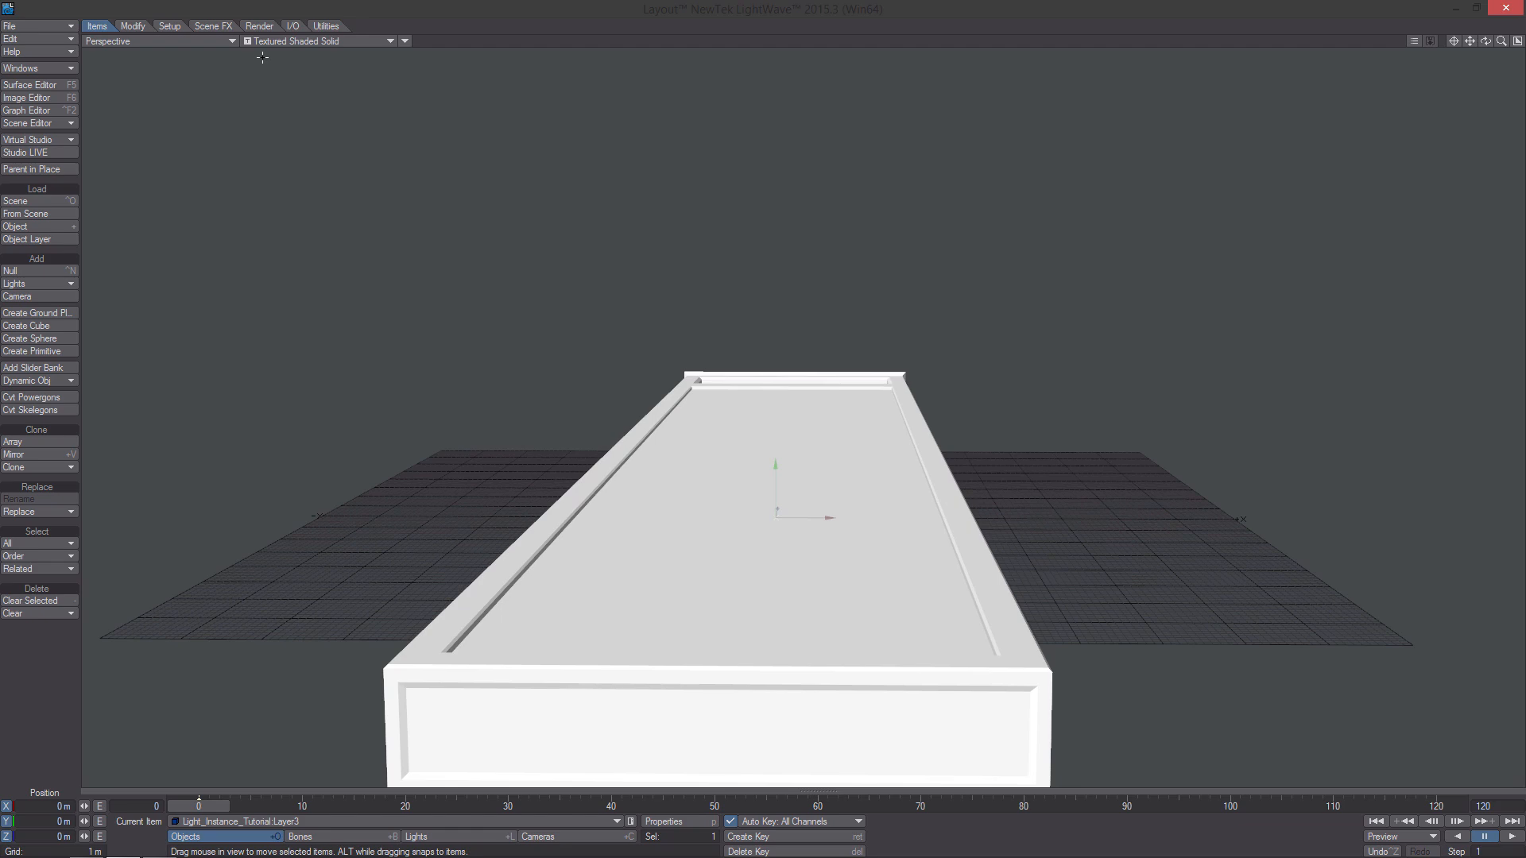
click(133, 26)
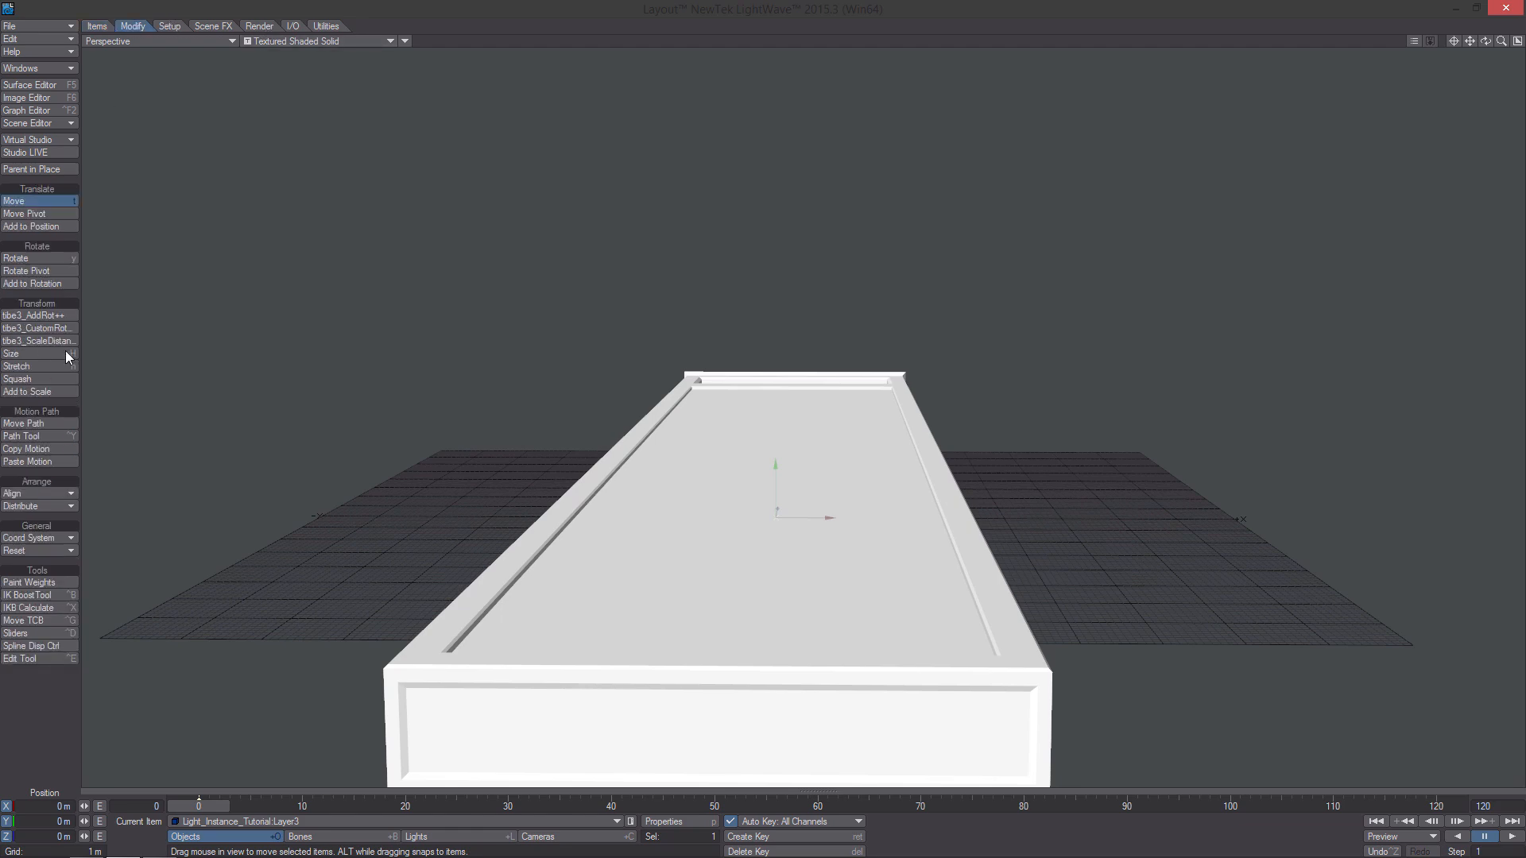
click(45, 585)
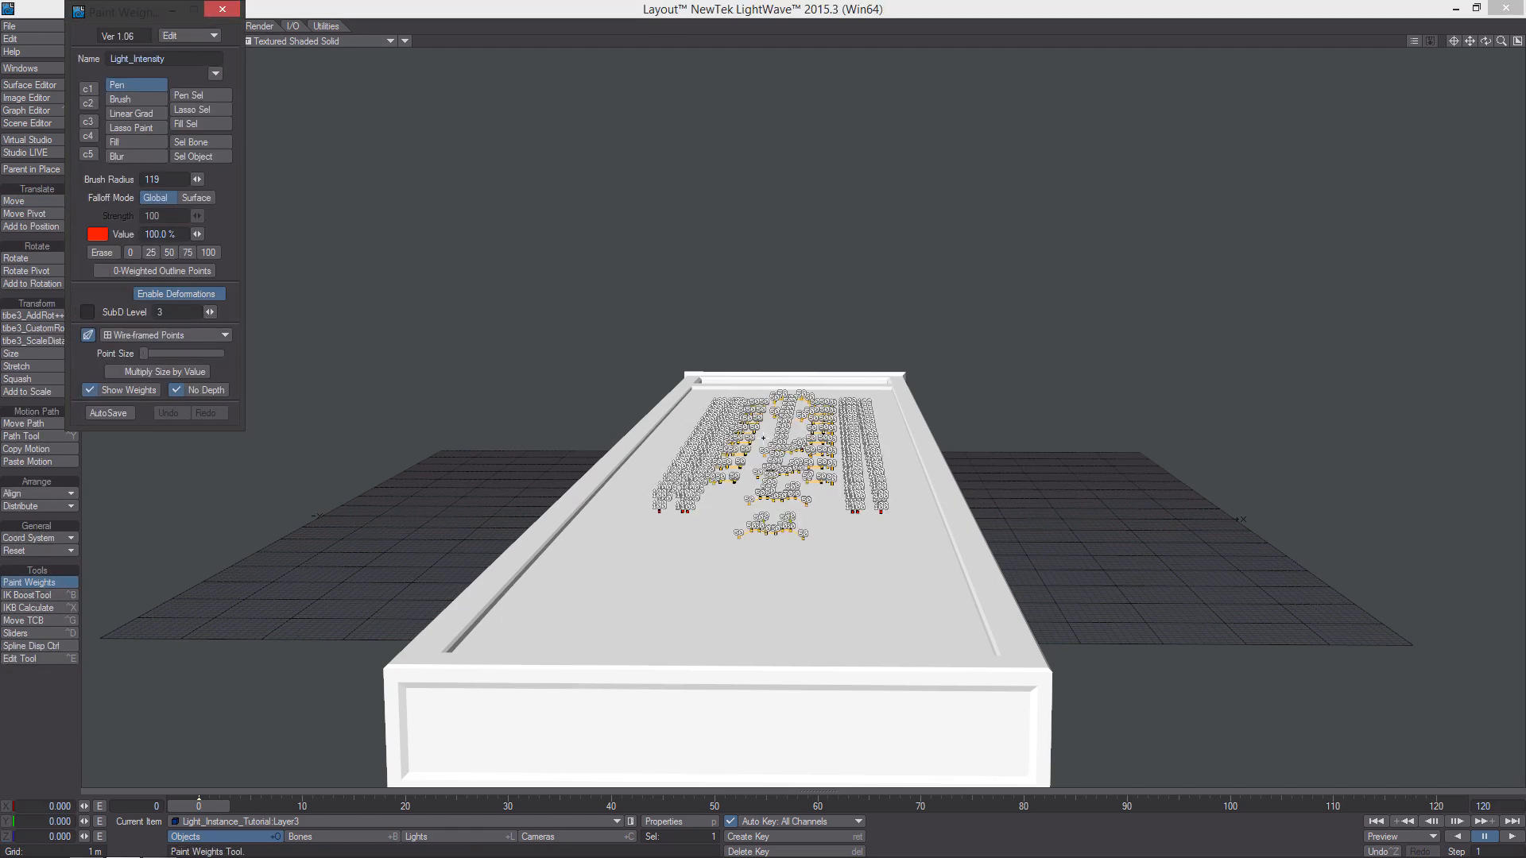
Show the multi-viewport layout and set the wireframe viewport to a Back (XY) view framing the hangar's cross-section.
drag(1486, 41, 1520, 44)
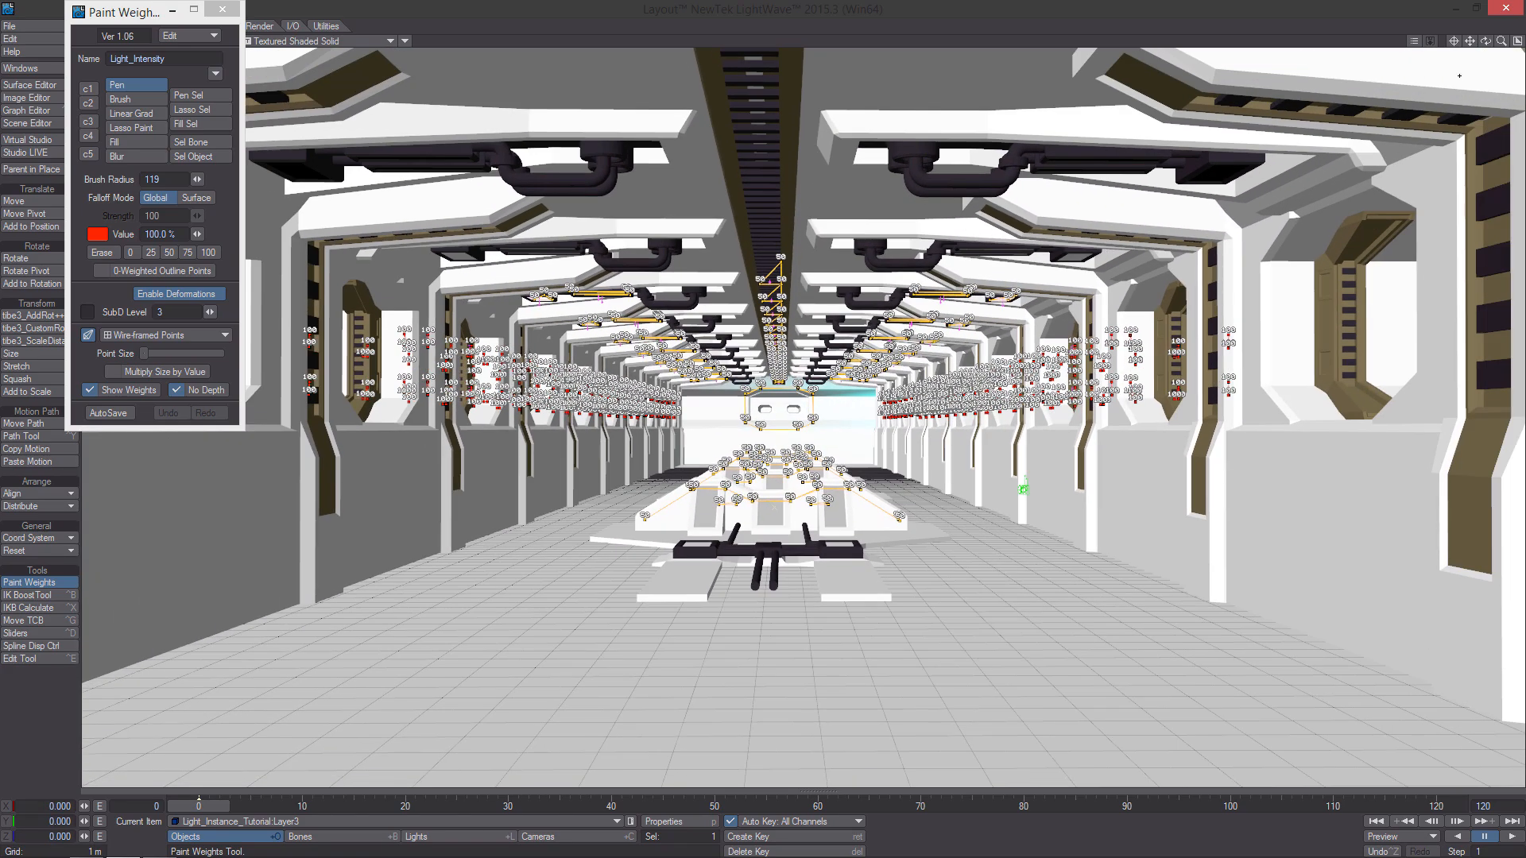
click(1518, 41)
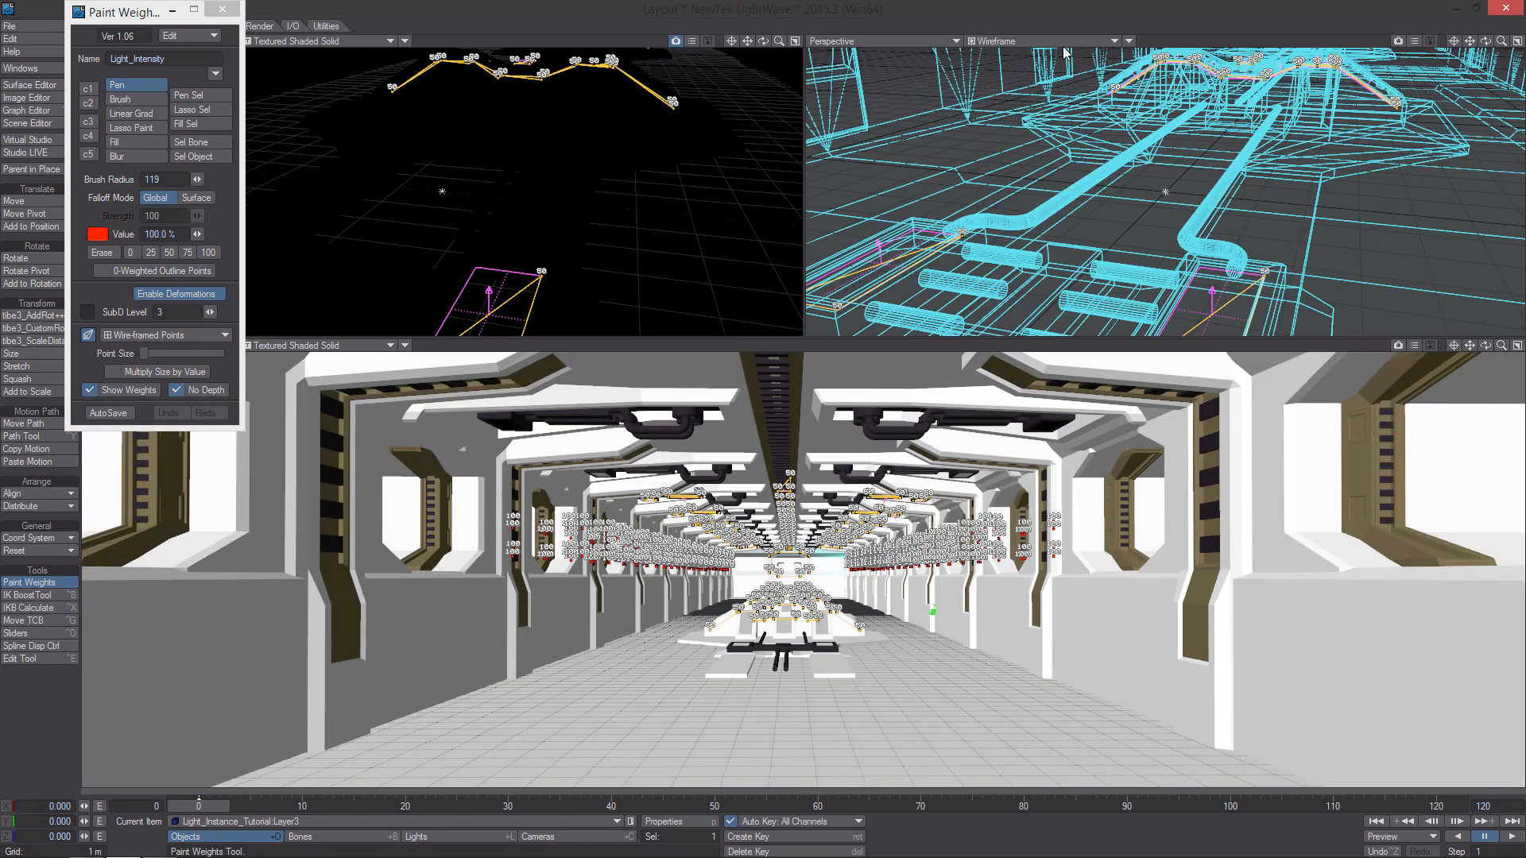
click(862, 40)
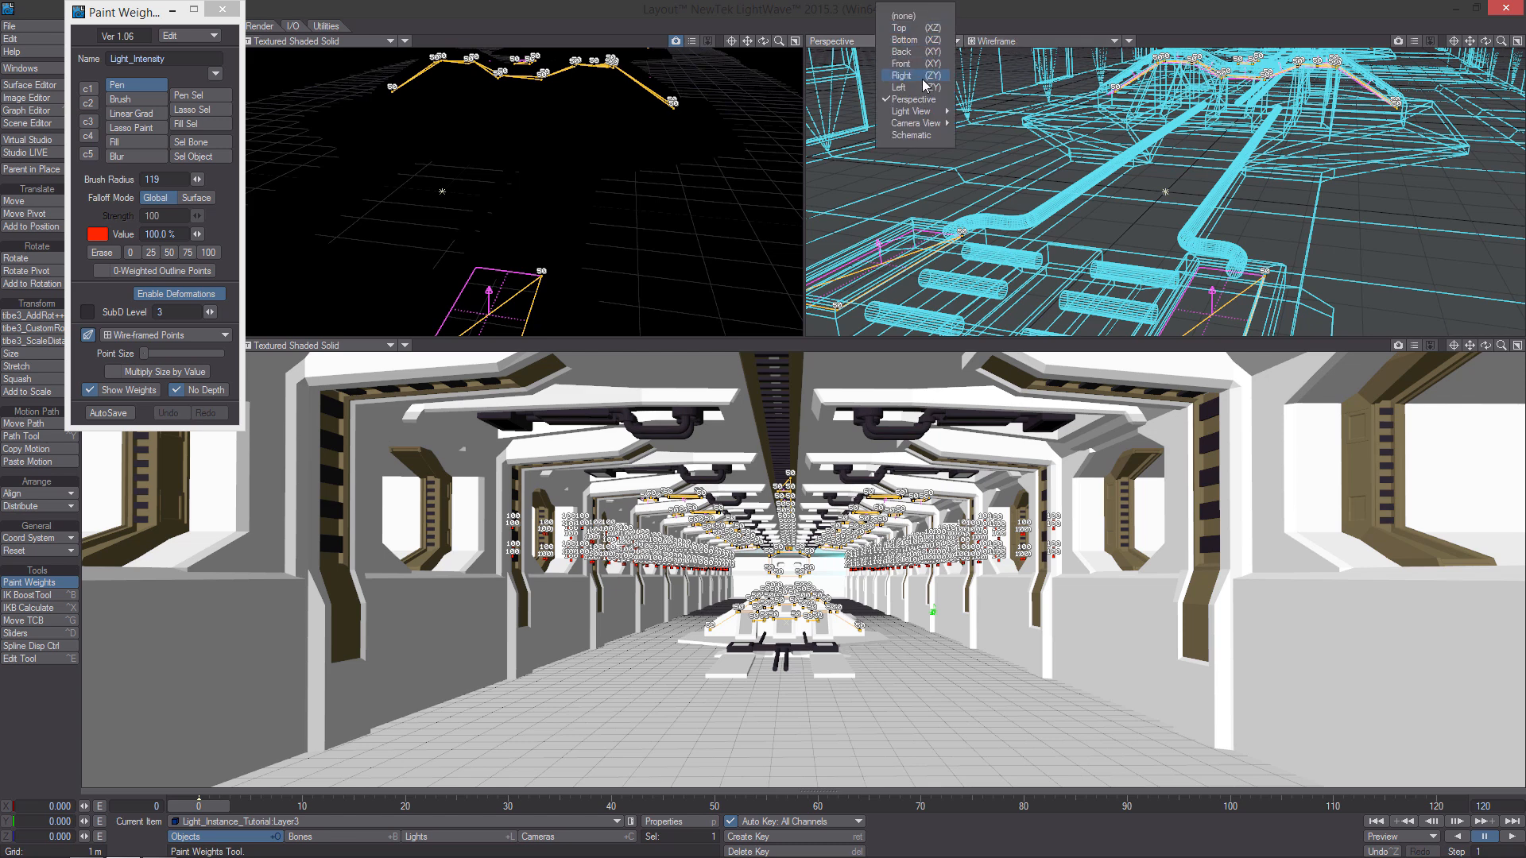
click(903, 52)
drag(1469, 40, 1419, 113)
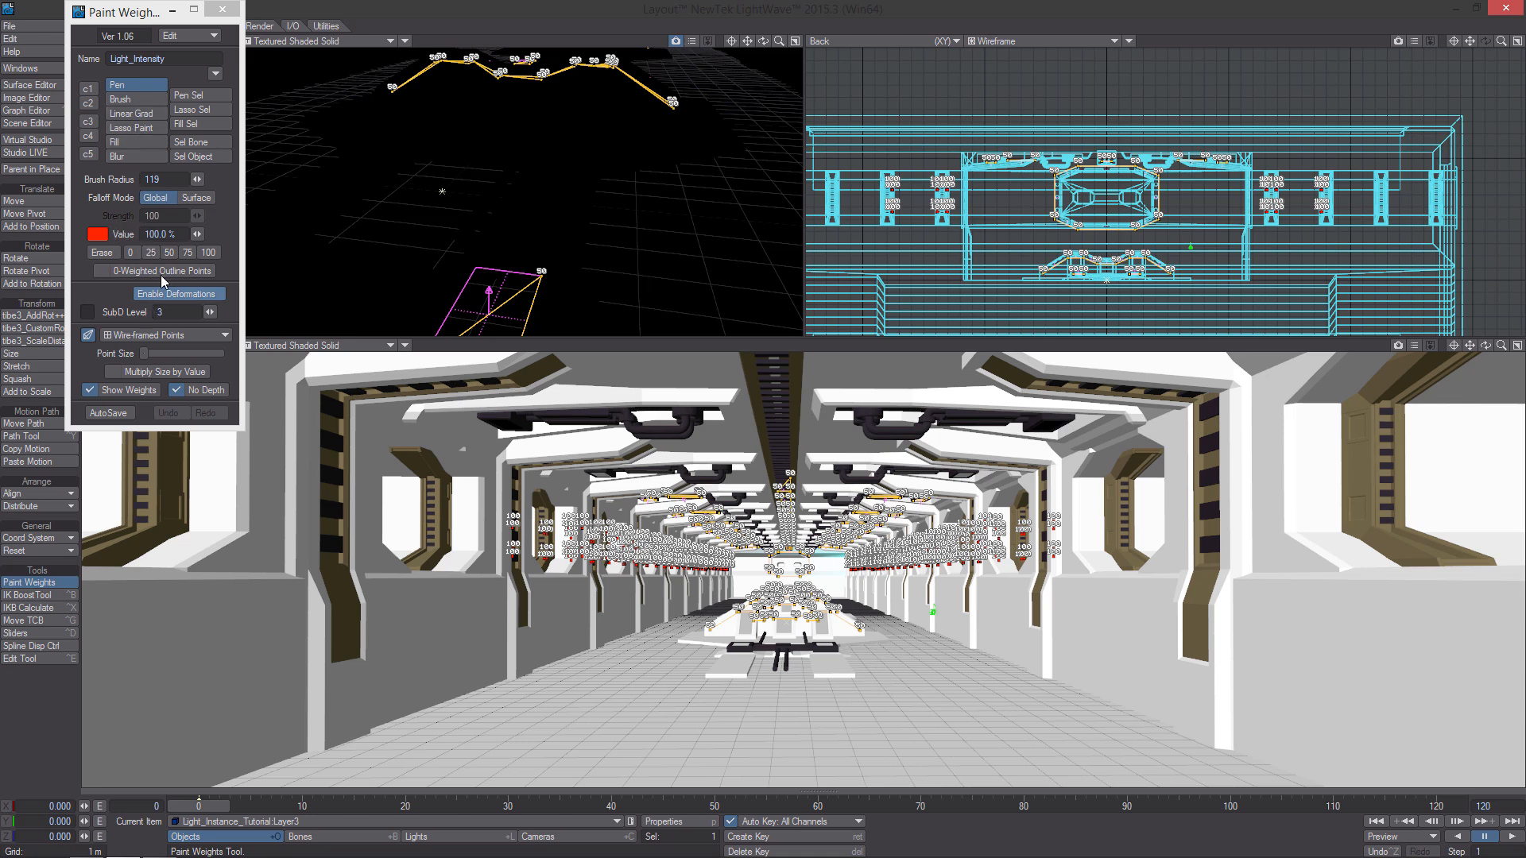
Paint the central ceiling and floor light points to 100% with the Pen at brush radius 93, and close Paint Weights.
click(132, 140)
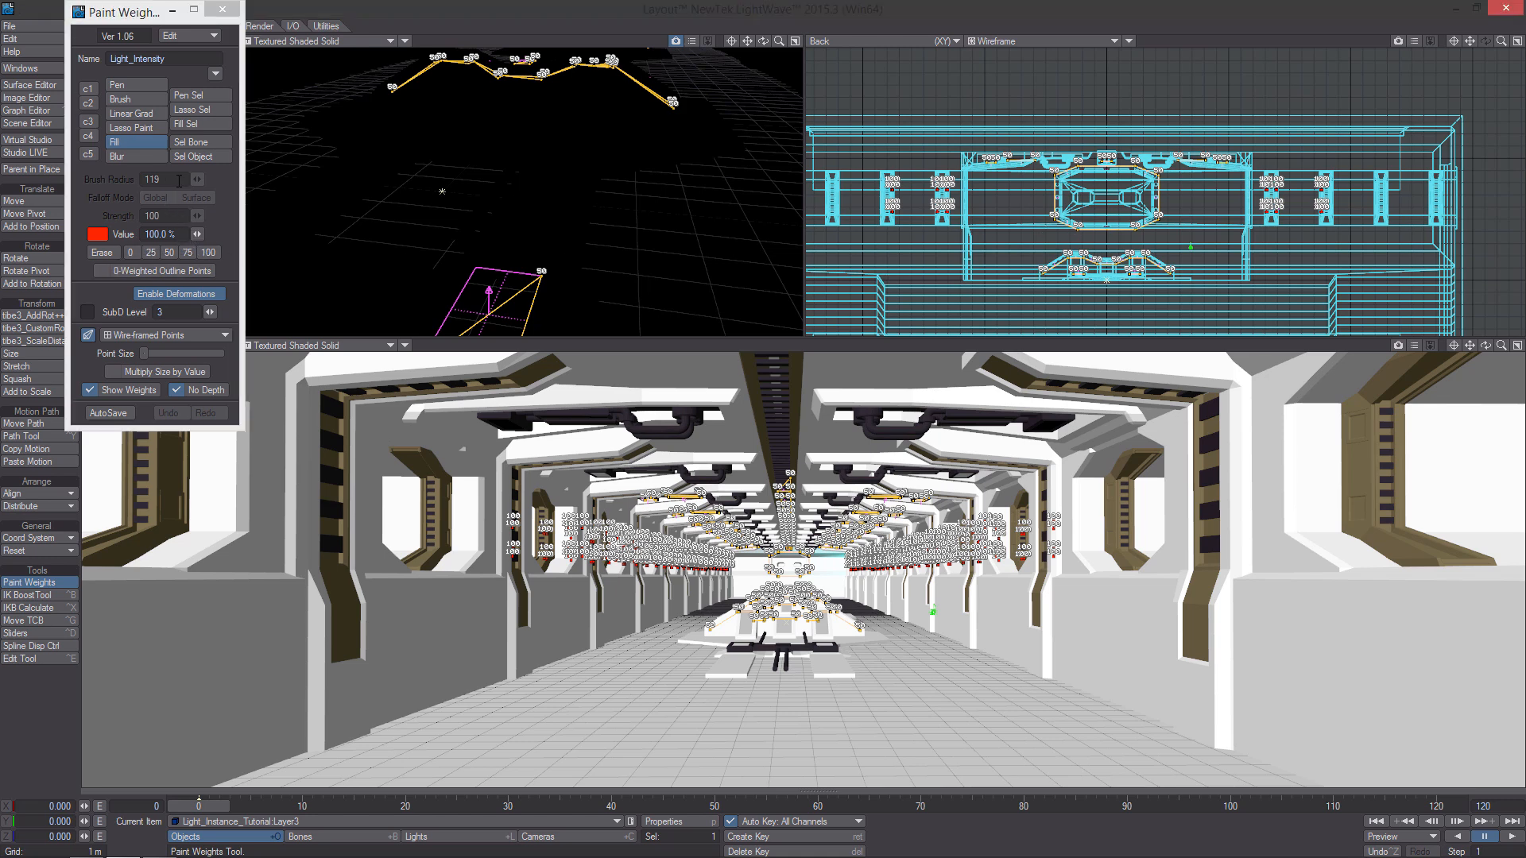
click(142, 86)
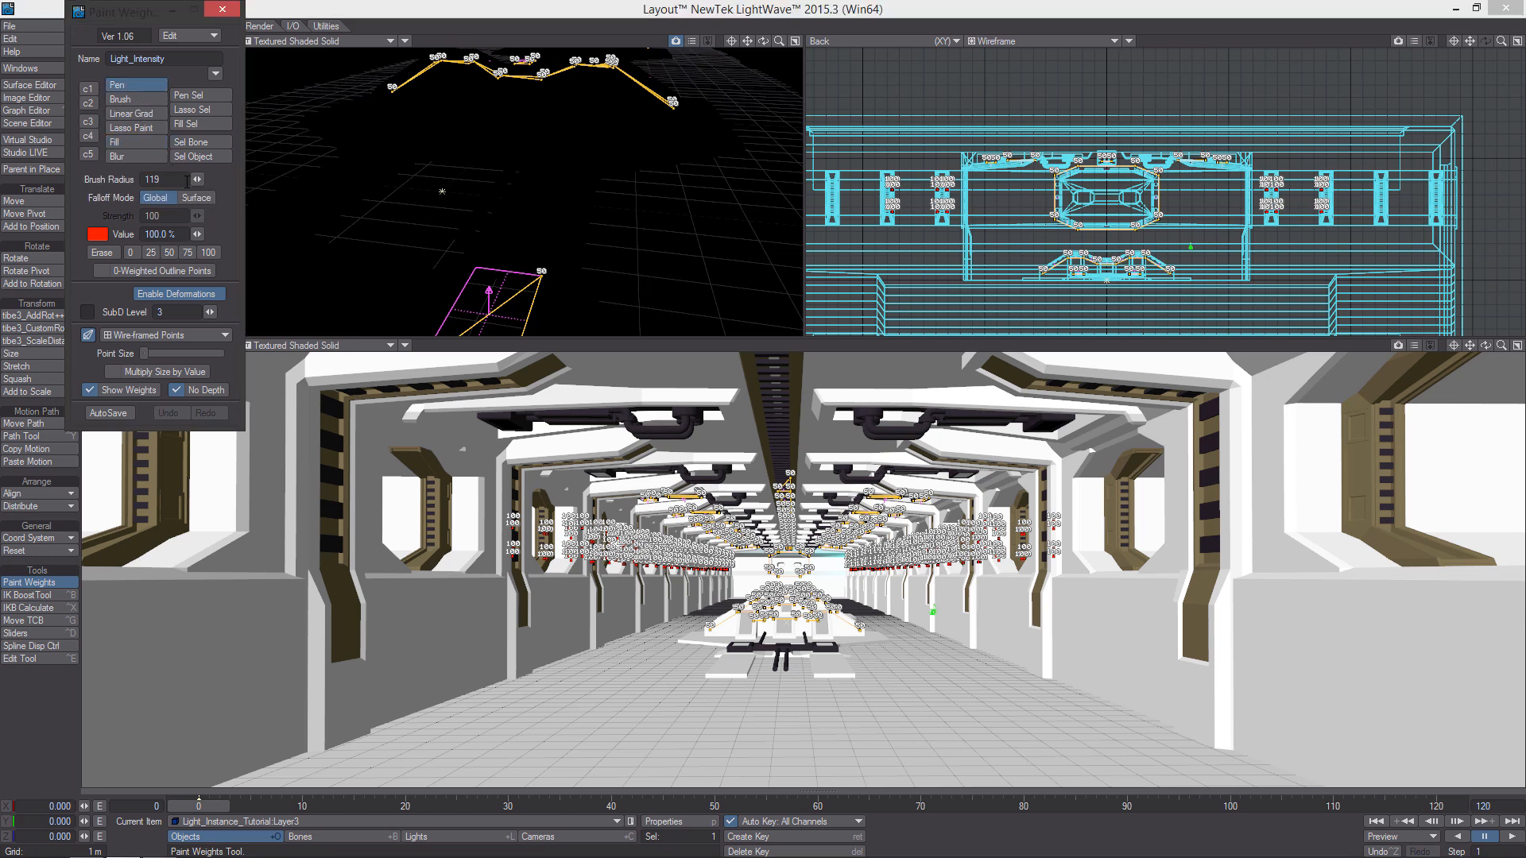
mouse_move(915, 233)
right_down()
mouse_move(943, 234)
mouse_move(895, 233)
right_up()
mouse_move(1062, 259)
mouse_down()
mouse_move(1144, 183)
mouse_move(1200, 167)
mouse_move(1060, 151)
mouse_up()
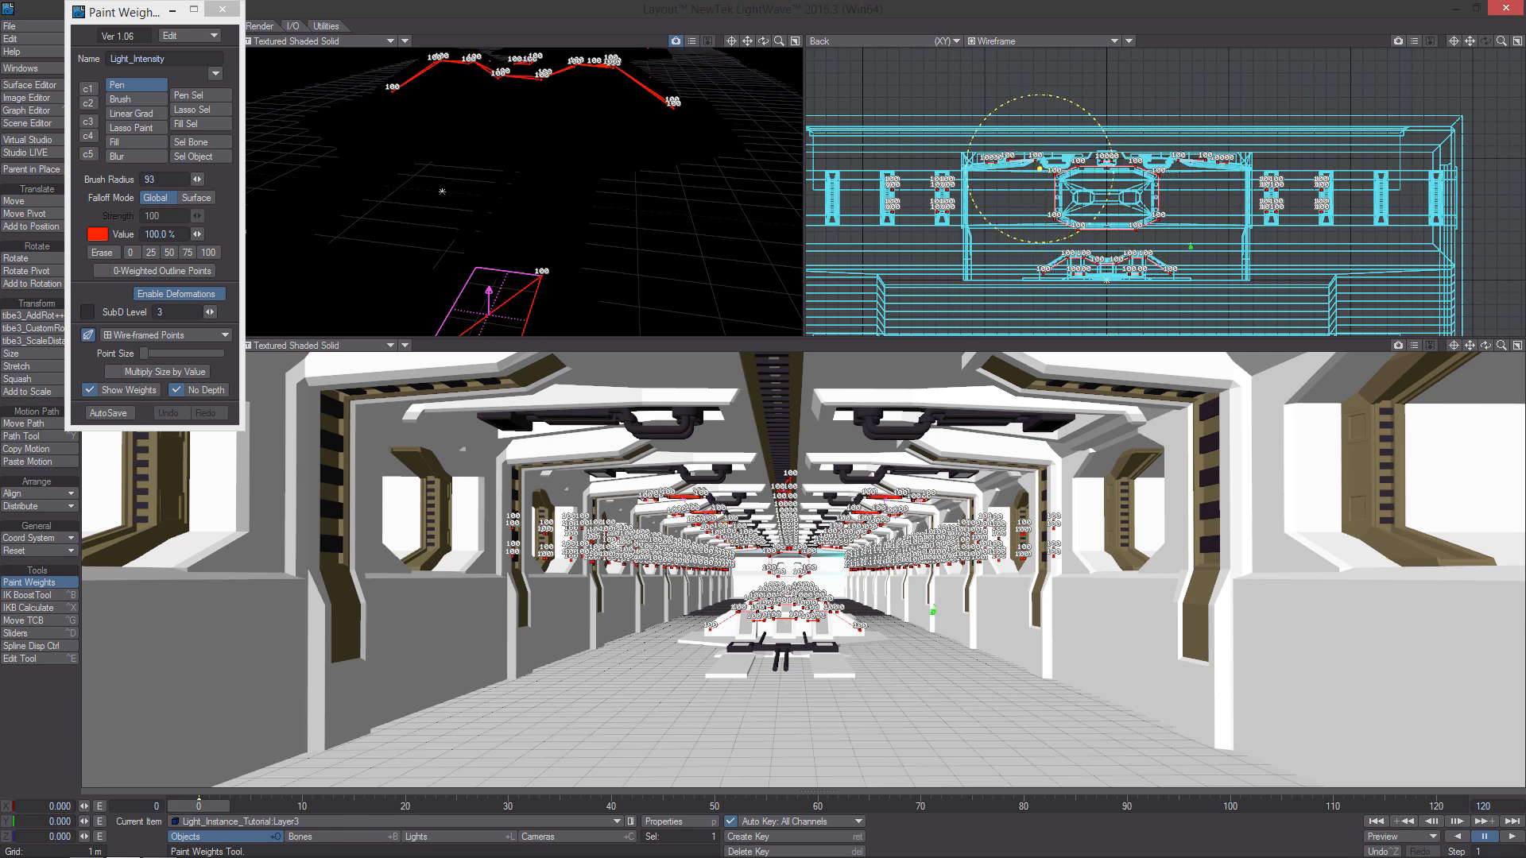
mouse_move(1111, 228)
mouse_down()
mouse_move(1168, 171)
mouse_move(1040, 168)
mouse_move(1103, 229)
mouse_move(1116, 219)
mouse_up()
click(223, 9)
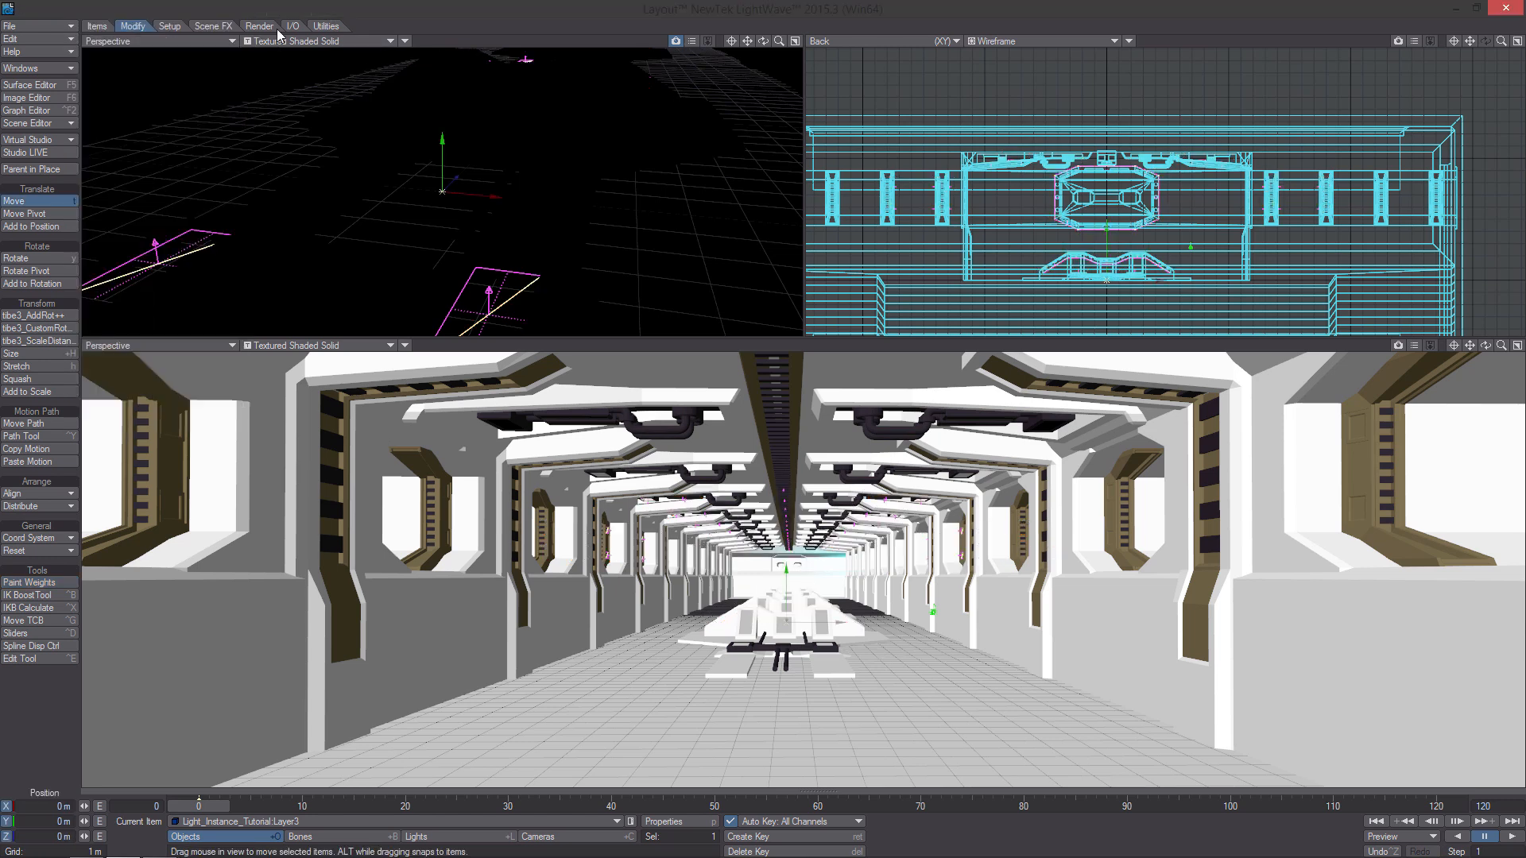
Return to a single viewport through the camera and preview the repainted light intensities with VPR.
click(794, 40)
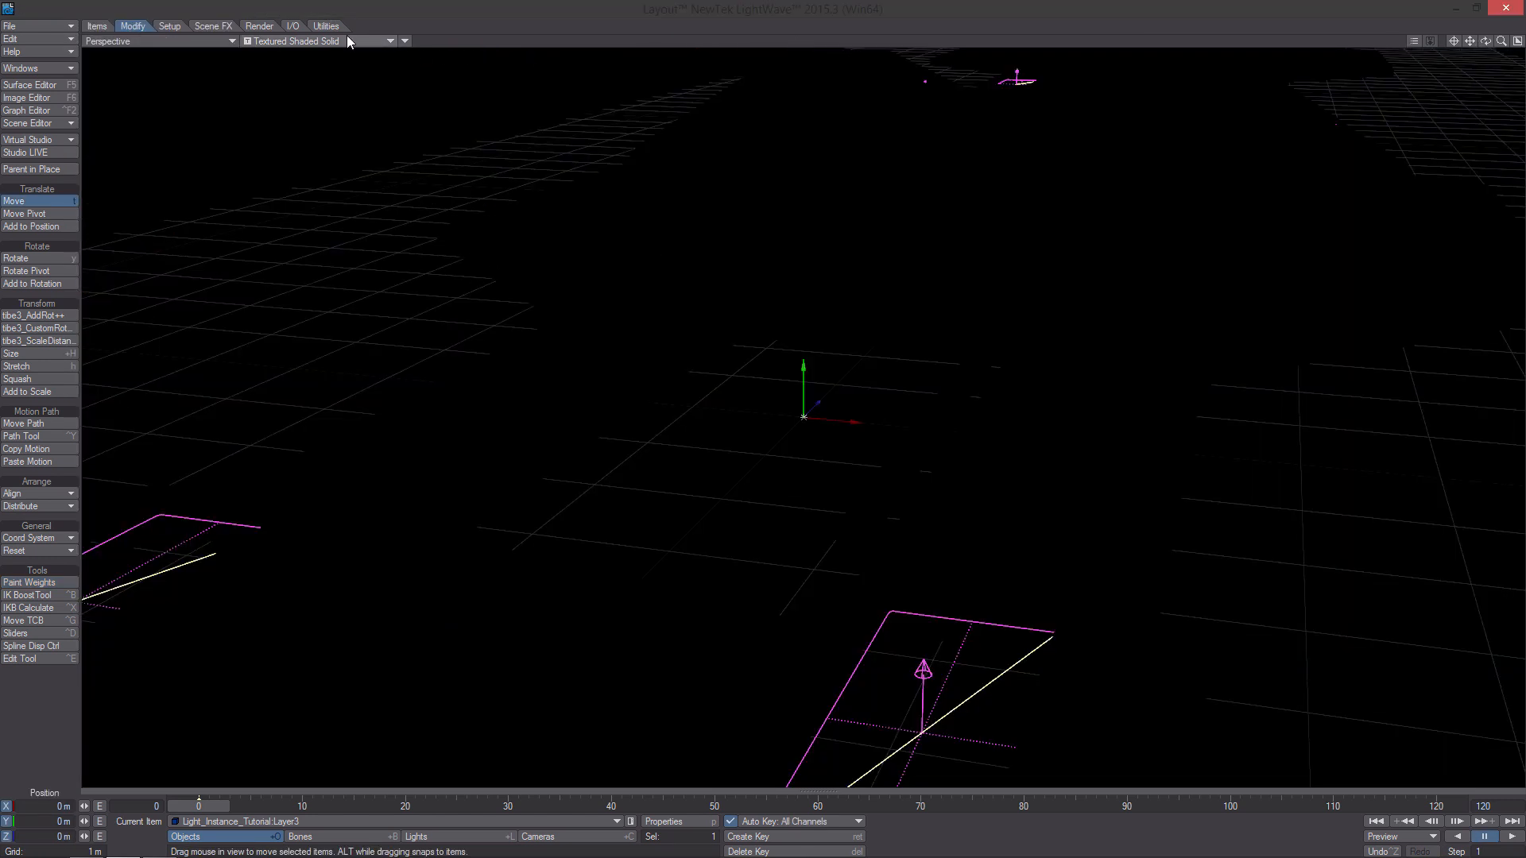
key(6)
click(336, 39)
click(327, 100)
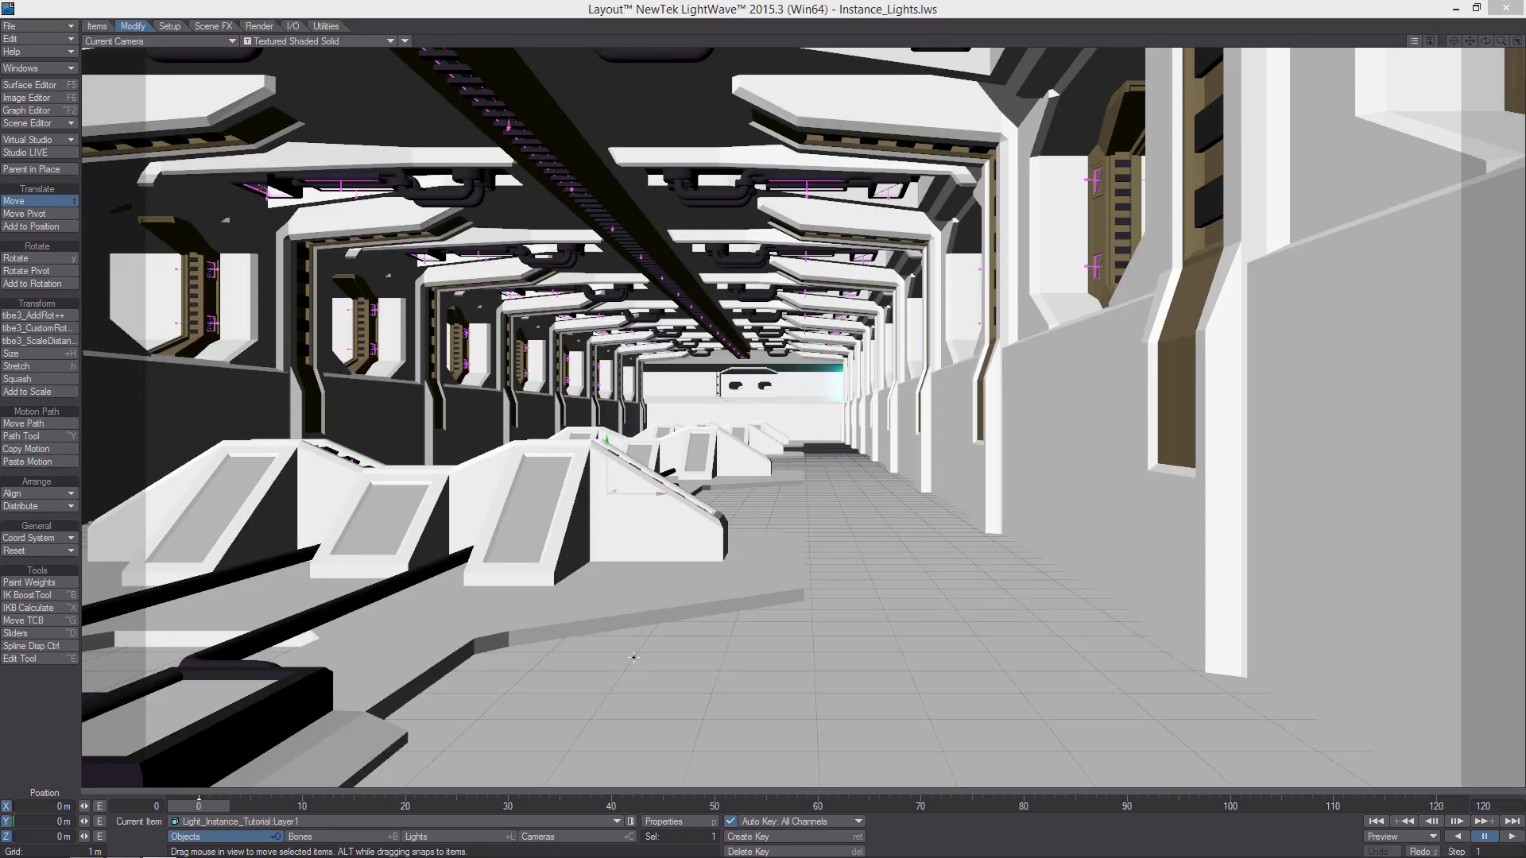
Load layer 2 of Light_Instance_Tutorial.lwo into the scene.
click(32, 26)
mouse_move(60, 25)
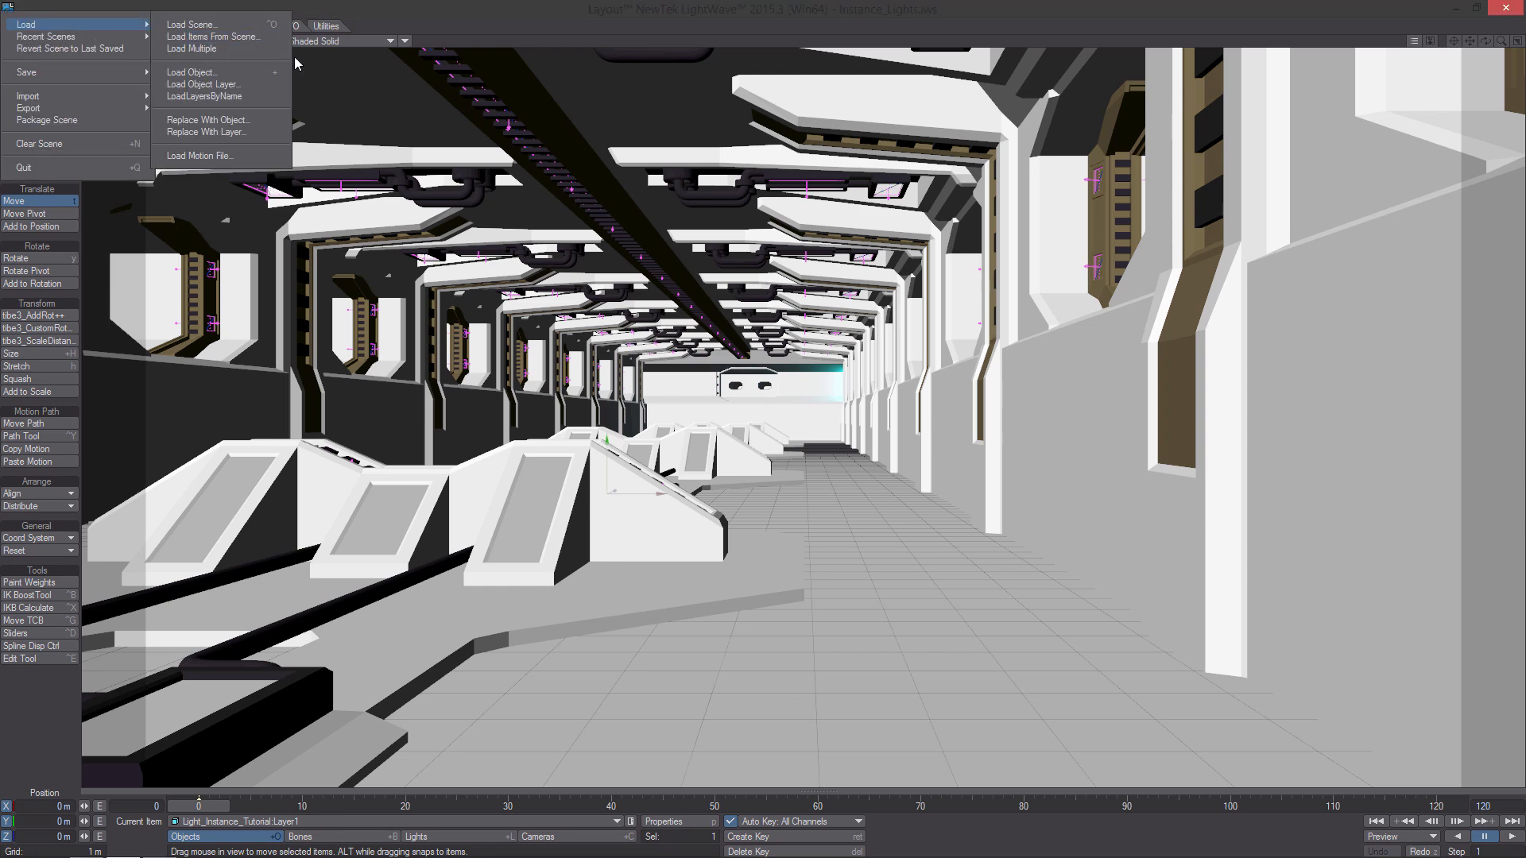
click(203, 84)
click(477, 152)
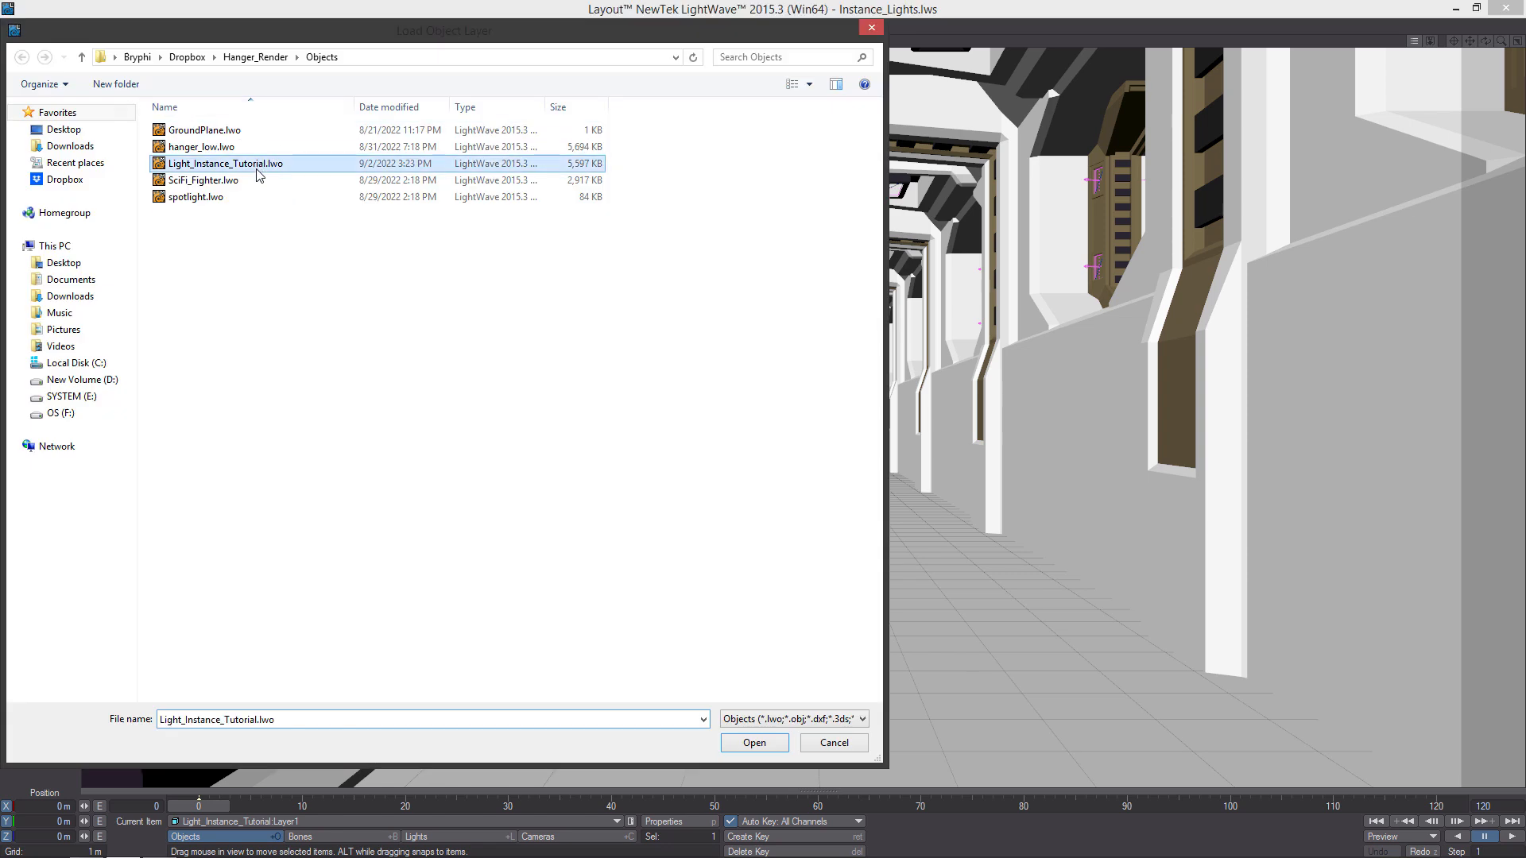
double_click(483, 152)
click(481, 145)
click(477, 162)
click(681, 143)
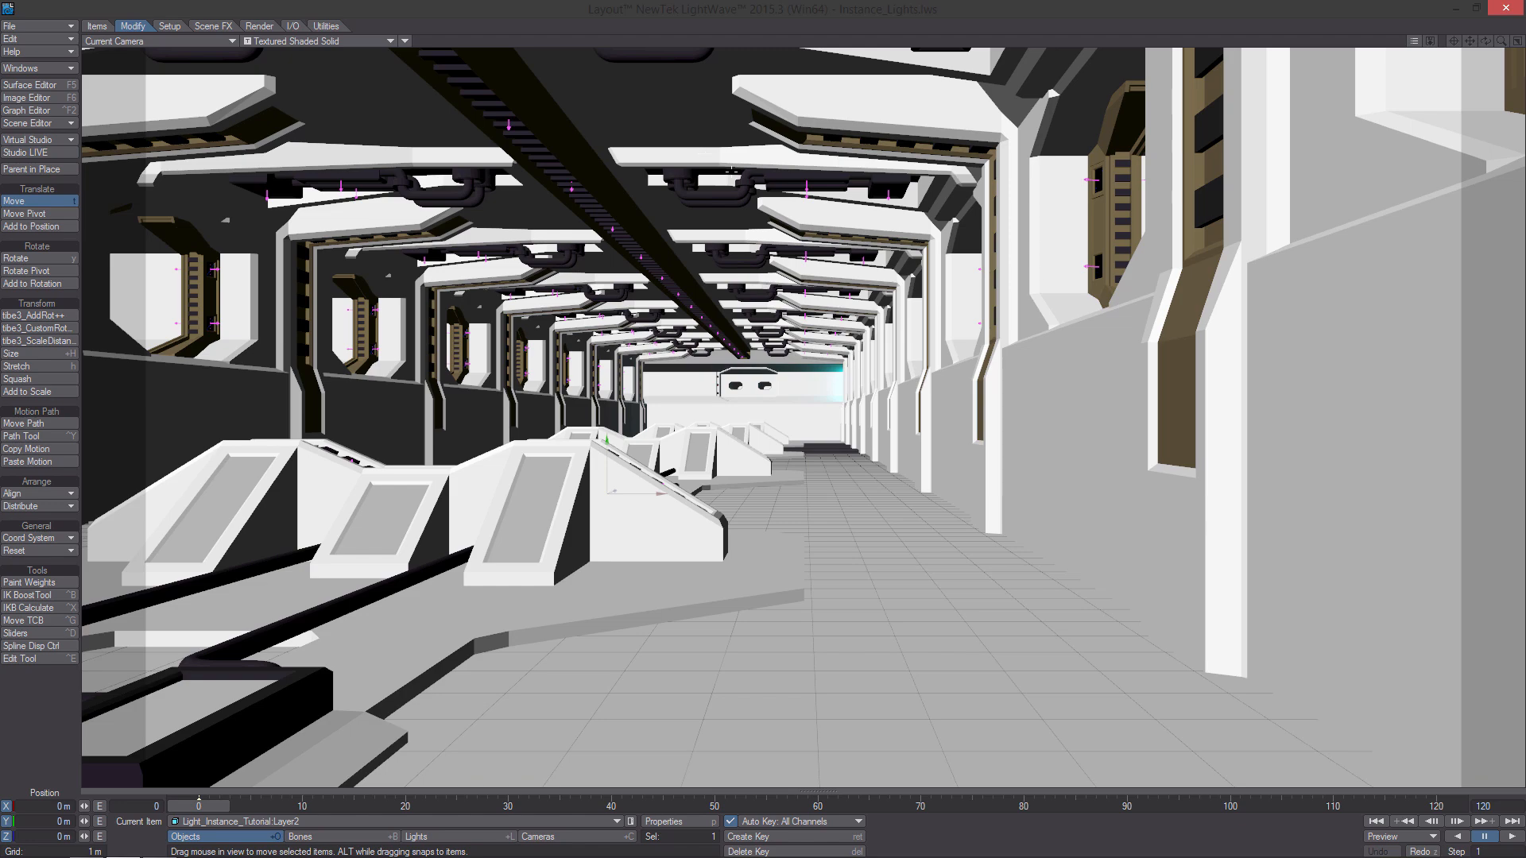
Move the camera to about X 7.3 m, Z -20.2 m, and rotate it to heading 3.10° and pitch 0.30°.
key(shift+c)
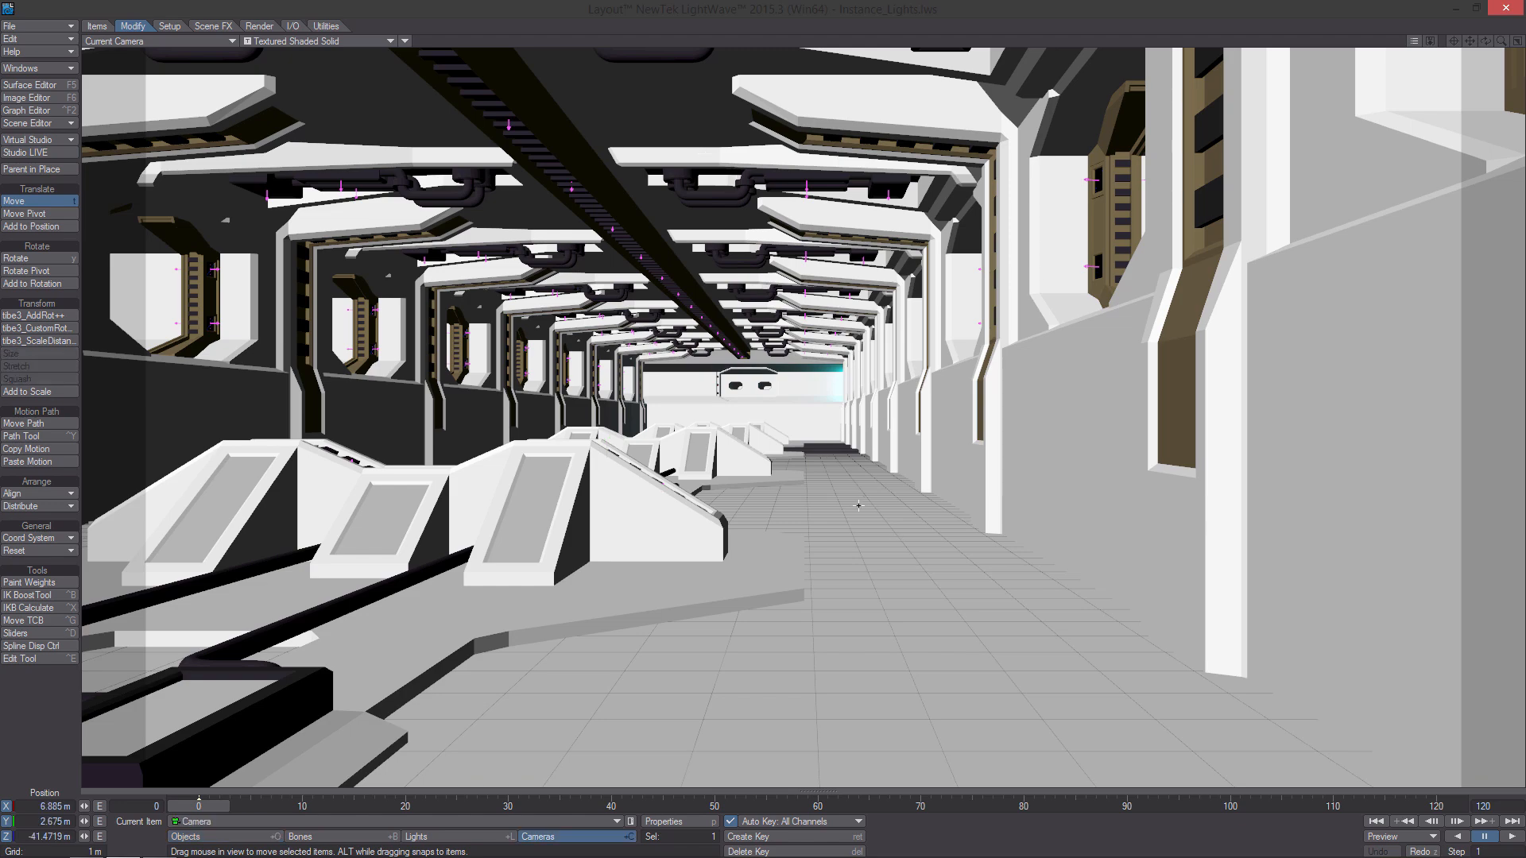
drag(803, 636, 817, 227)
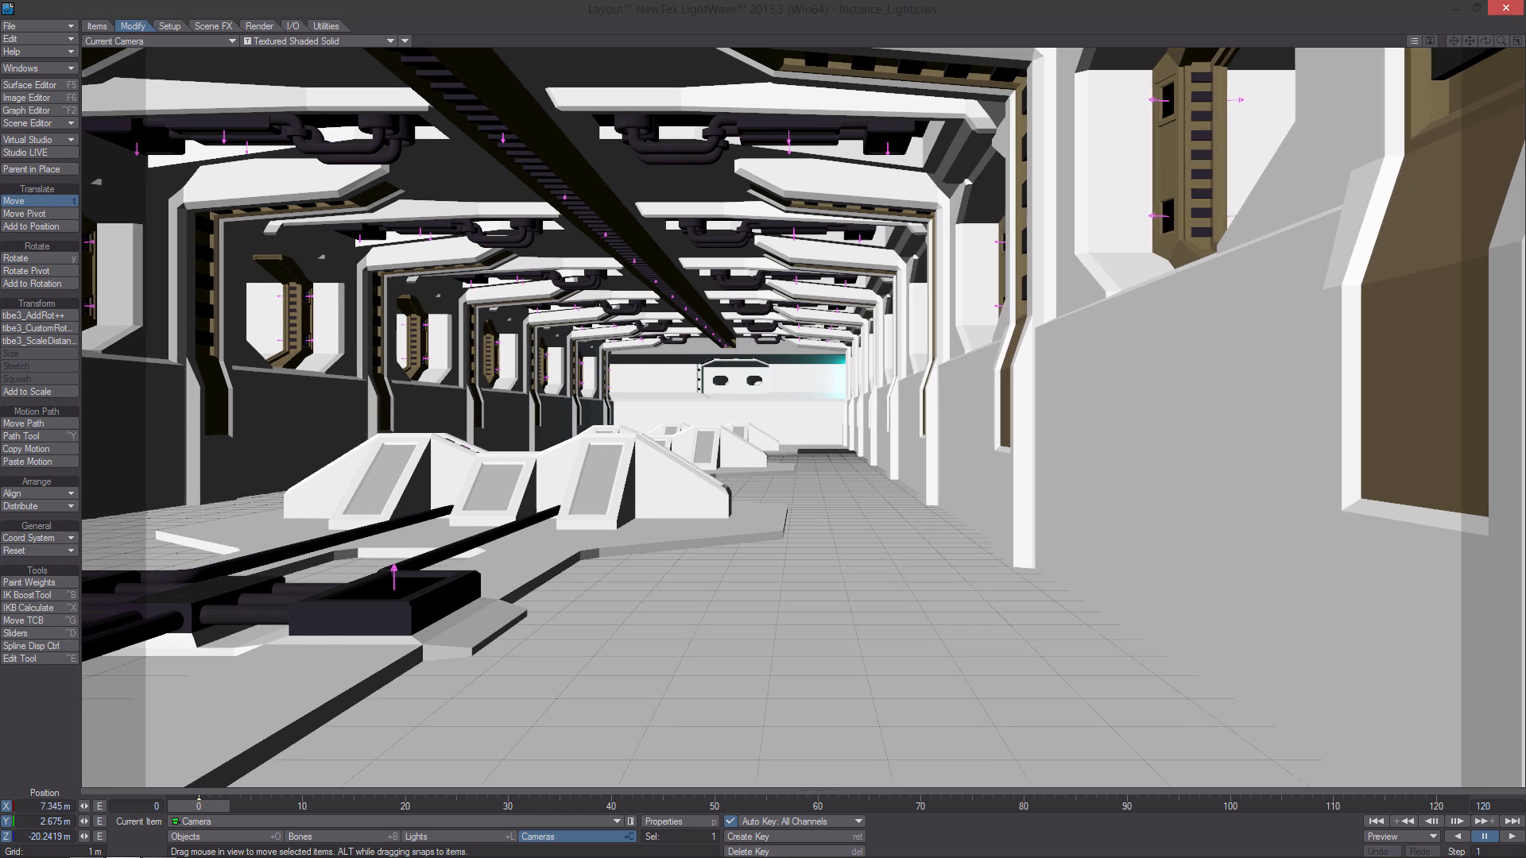
key(y)
mouse_move(890, 597)
mouse_down()
mouse_move(862, 596)
mouse_move(915, 599)
mouse_up()
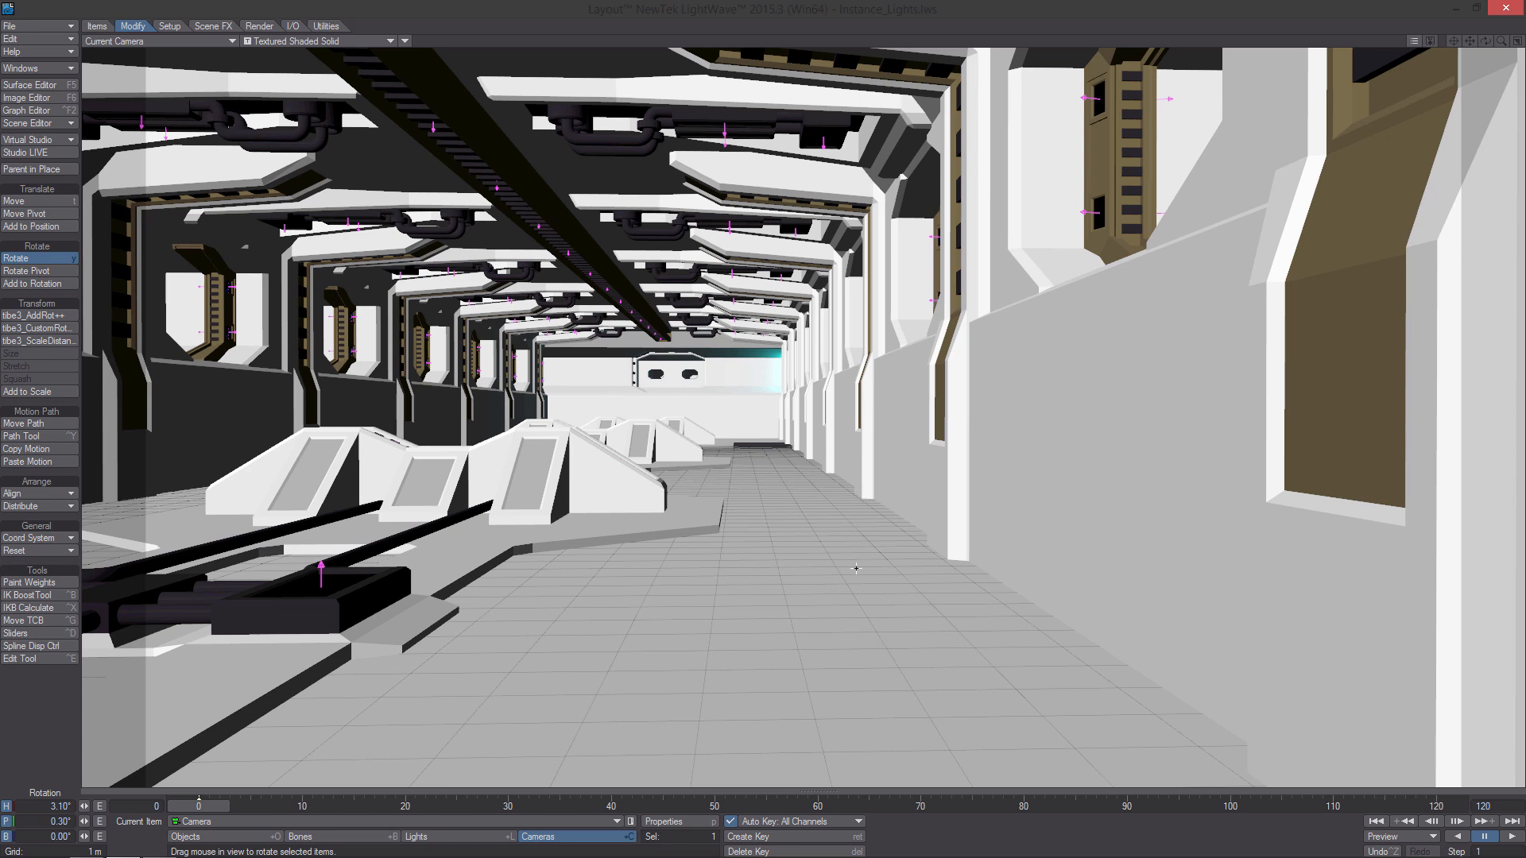
key(t)
Open the render properties of Light_Instance_Tutorial:Layer2, switch the viewport to VPR, and enable Unseen by Radiosity for the layer.
click(274, 837)
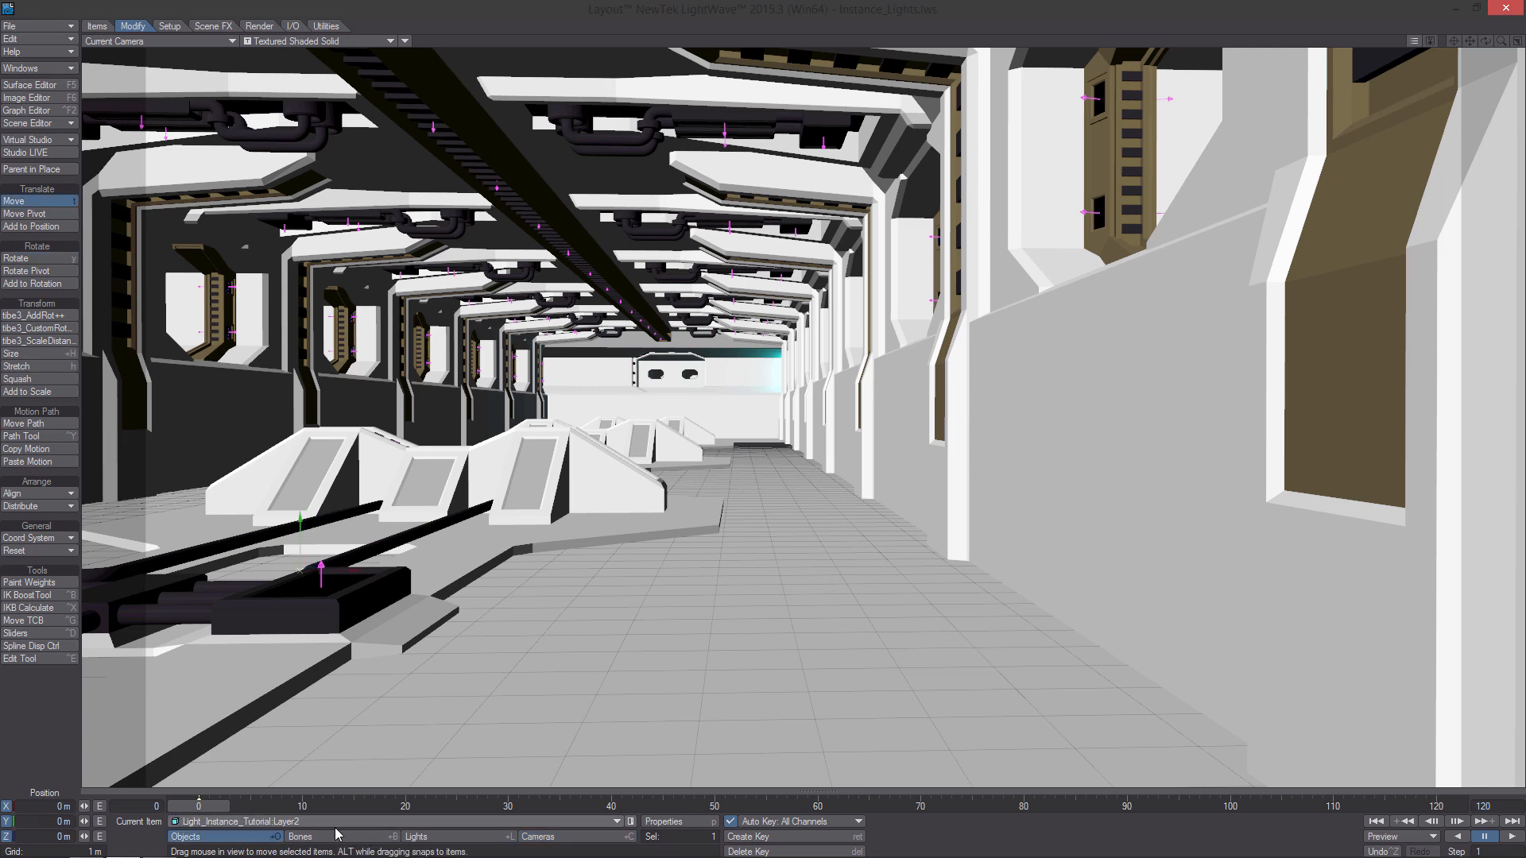
click(679, 822)
drag(1113, 270, 1281, 316)
click(326, 40)
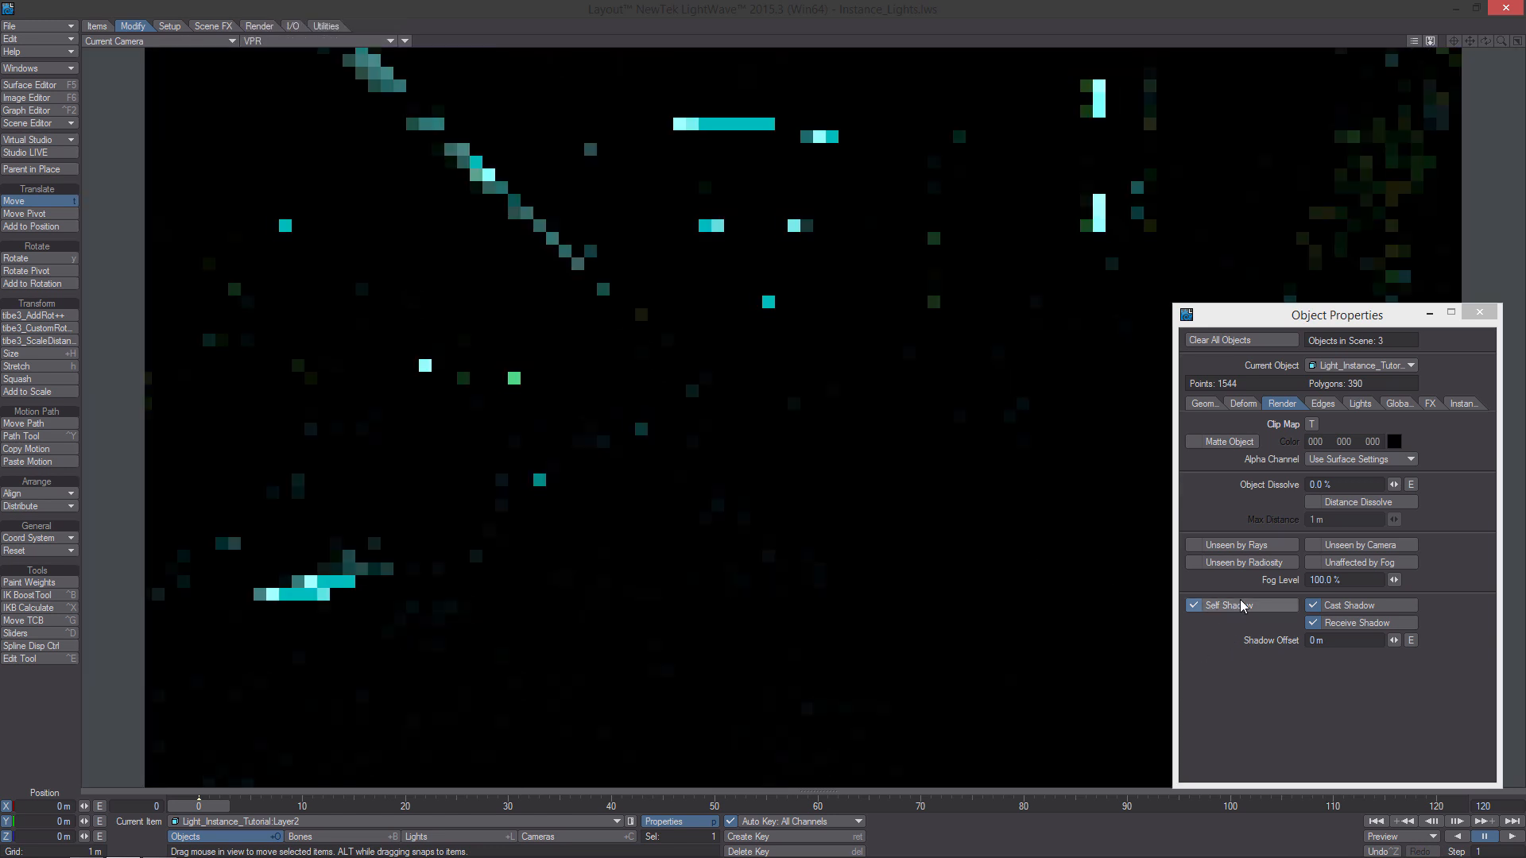
click(1240, 562)
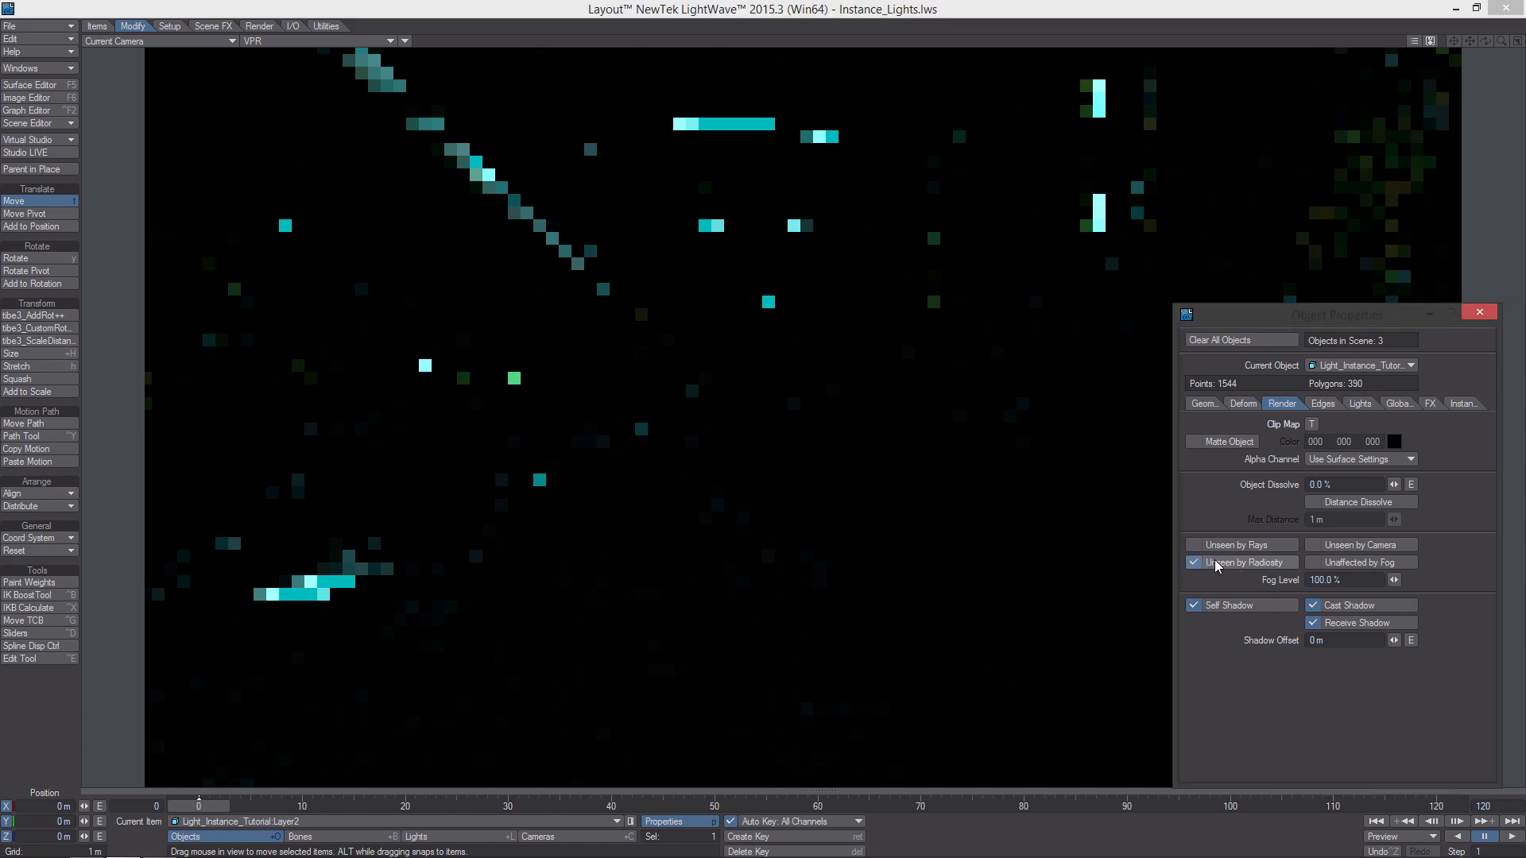
Turn off Cast Shadow for Light_Instance_Tutorial:Layer2 and switch the viewport to a Textured Shaded Solid perspective view.
click(1320, 606)
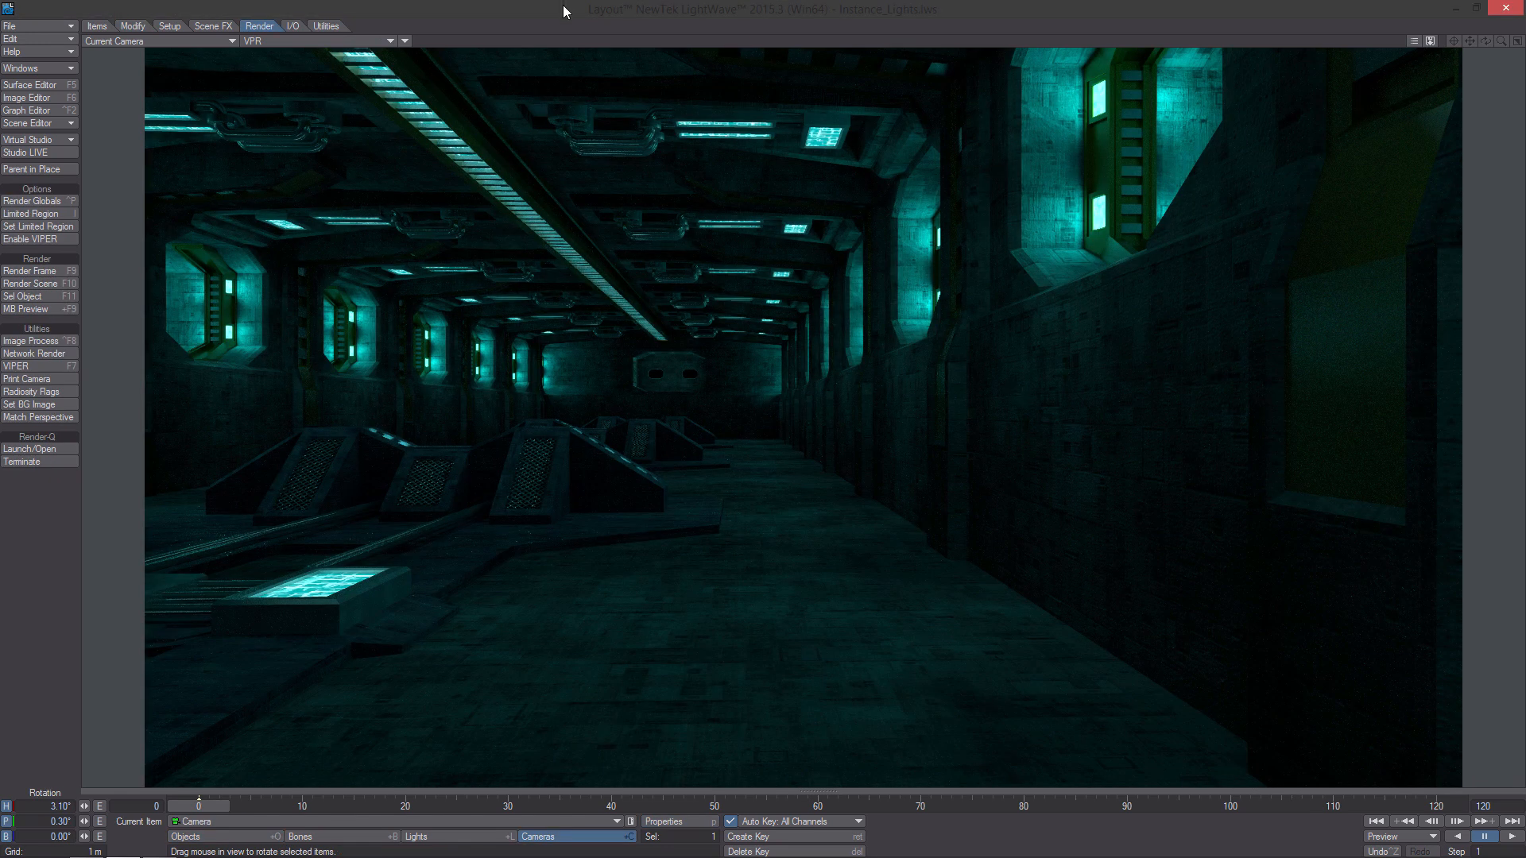
click(353, 42)
click(373, 84)
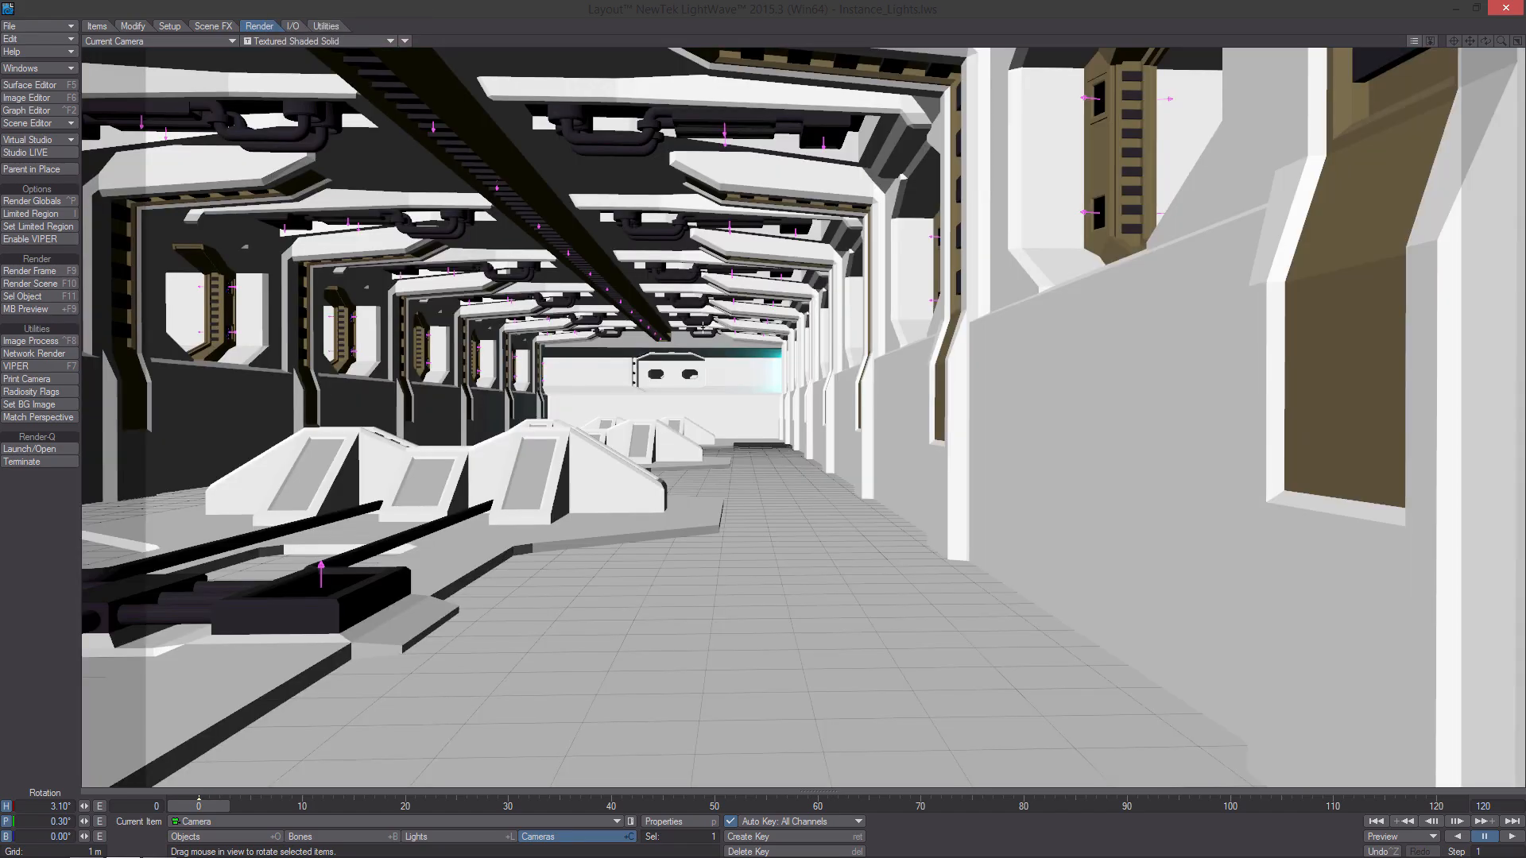
key(4)
mouse_move(831, 393)
ctrl+alt+mouse_down()
mouse_move(763, 393)
mouse_move(763, 477)
mouse_move(763, 397)
mouse_move(831, 397)
ctrl+alt+mouse_up()
In the Scene Editor, parent all the lights from Light (1) through Light (99) to Light_Instance_Tutorial:Layer1 with Parent in Place enabled.
click(102, 26)
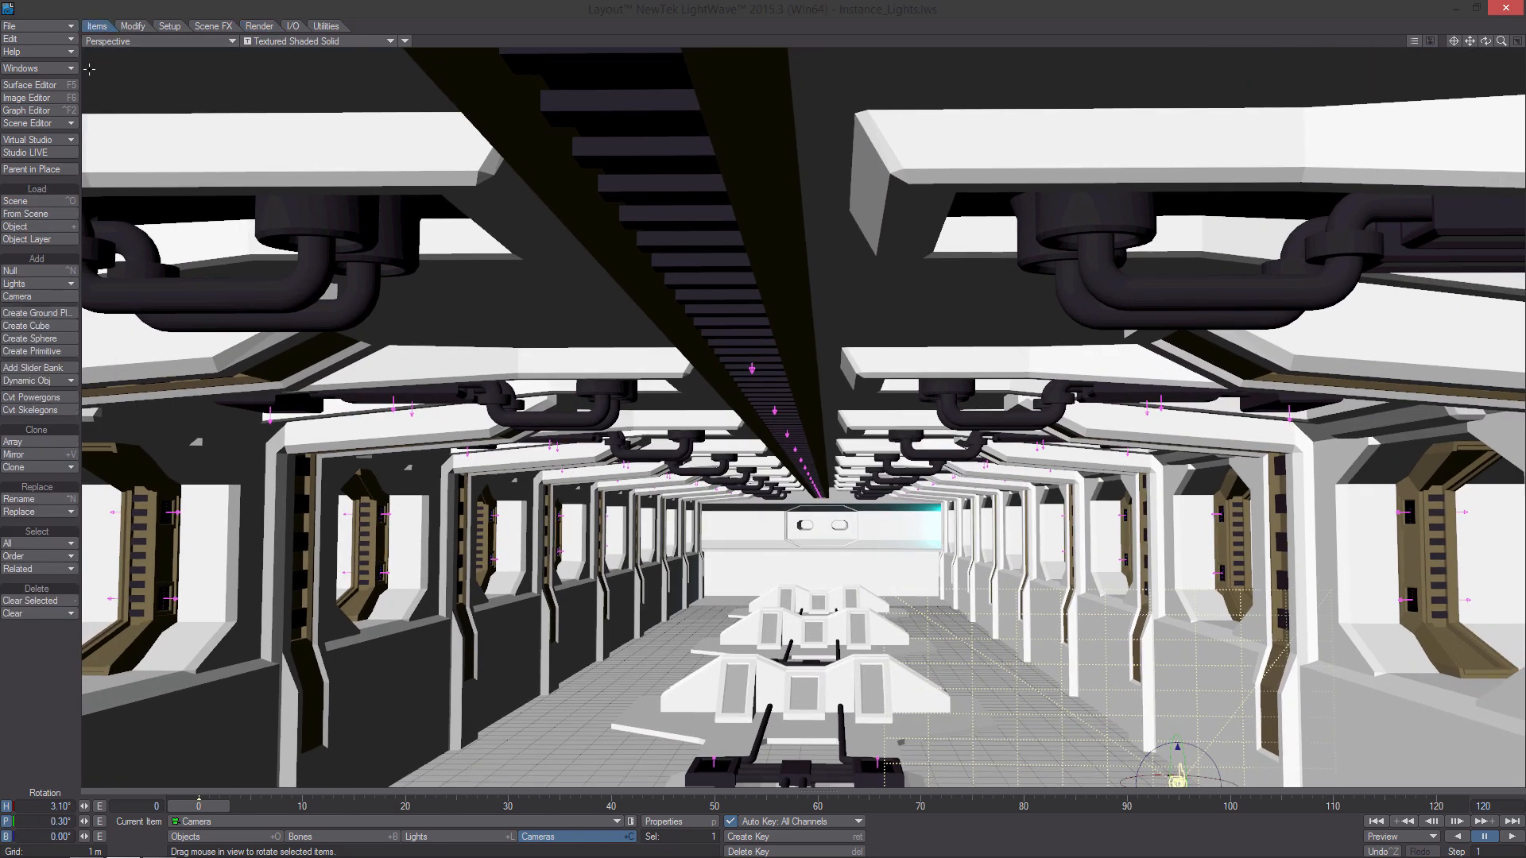
click(52, 69)
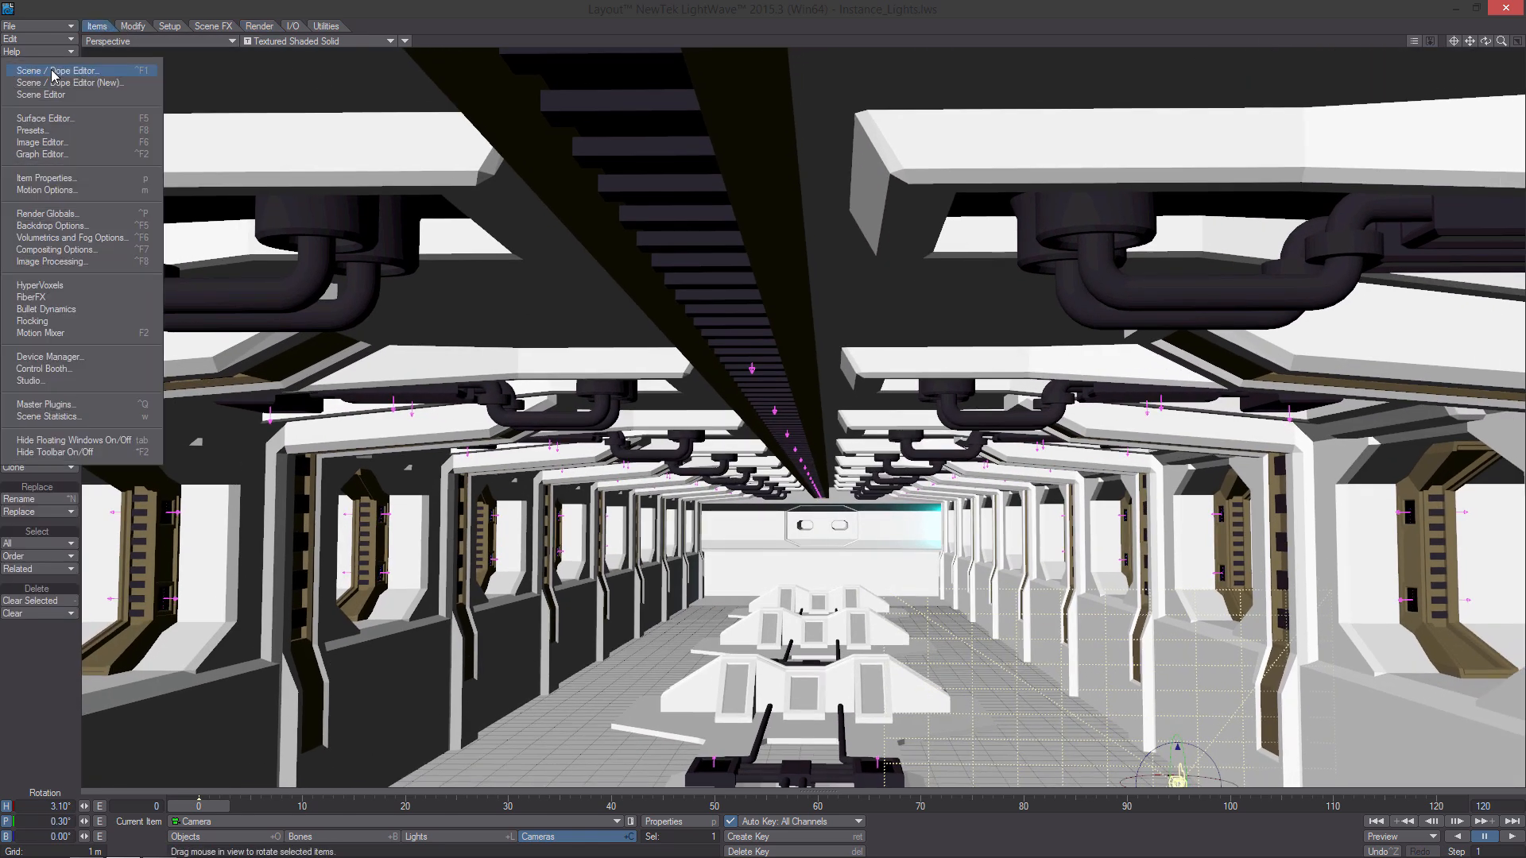
click(51, 71)
drag(306, 292, 935, 267)
click(948, 348)
drag(994, 361, 989, 647)
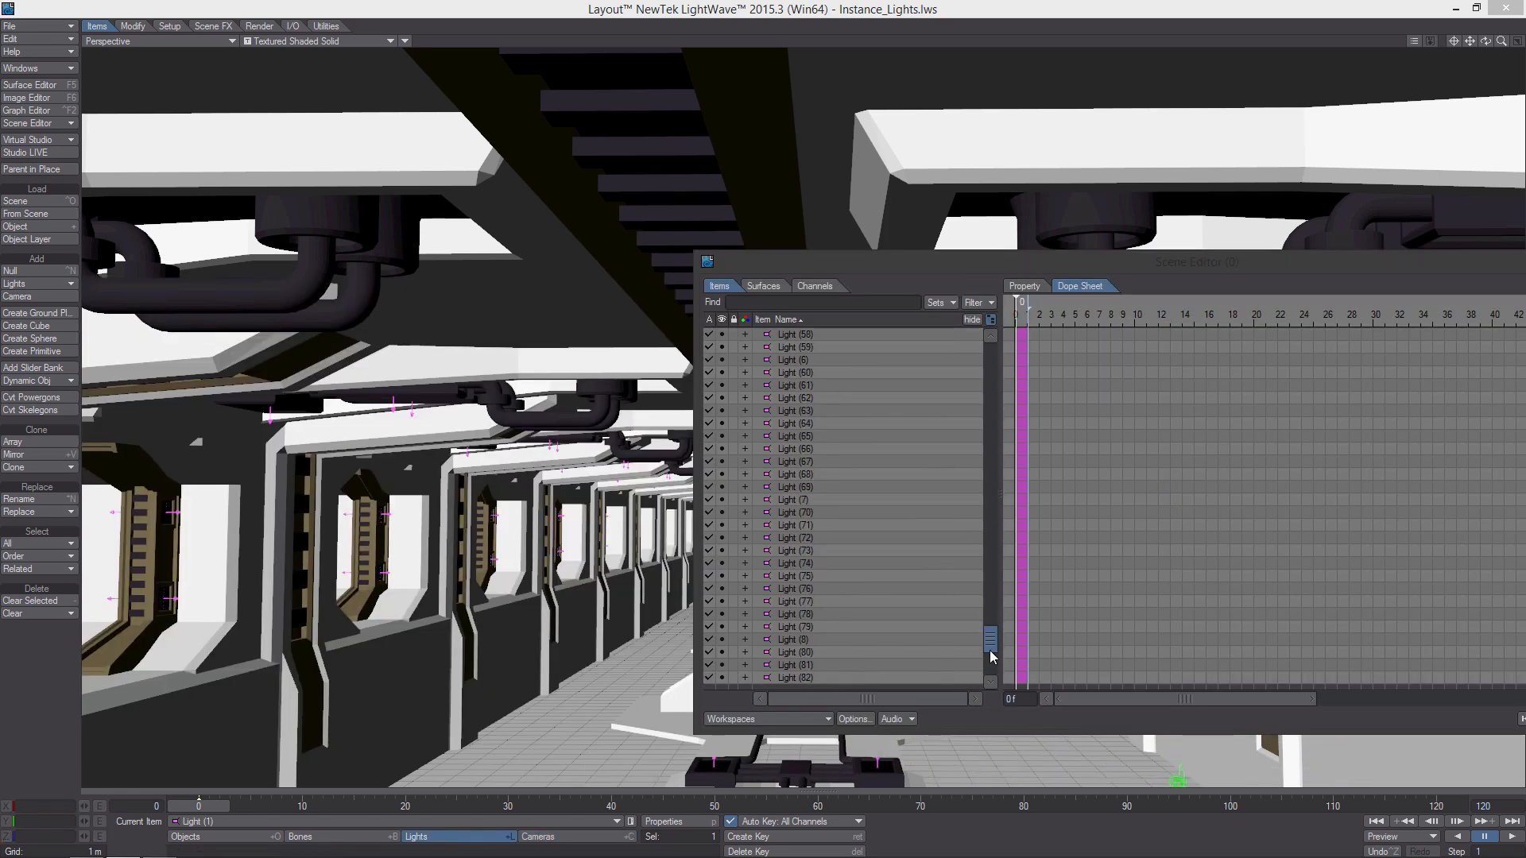
shift+click(843, 639)
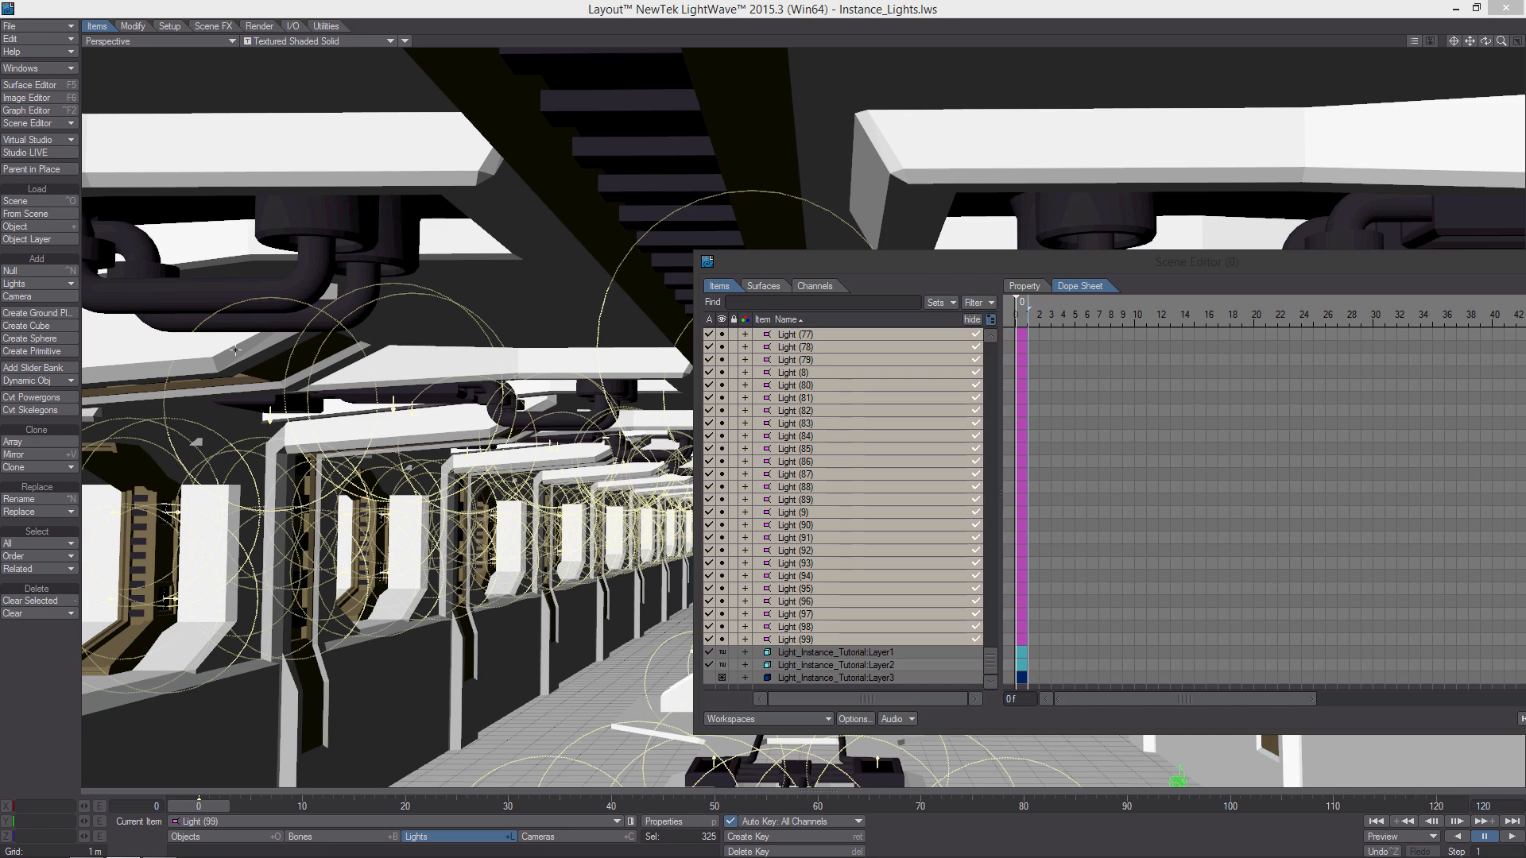
click(52, 171)
click(854, 654)
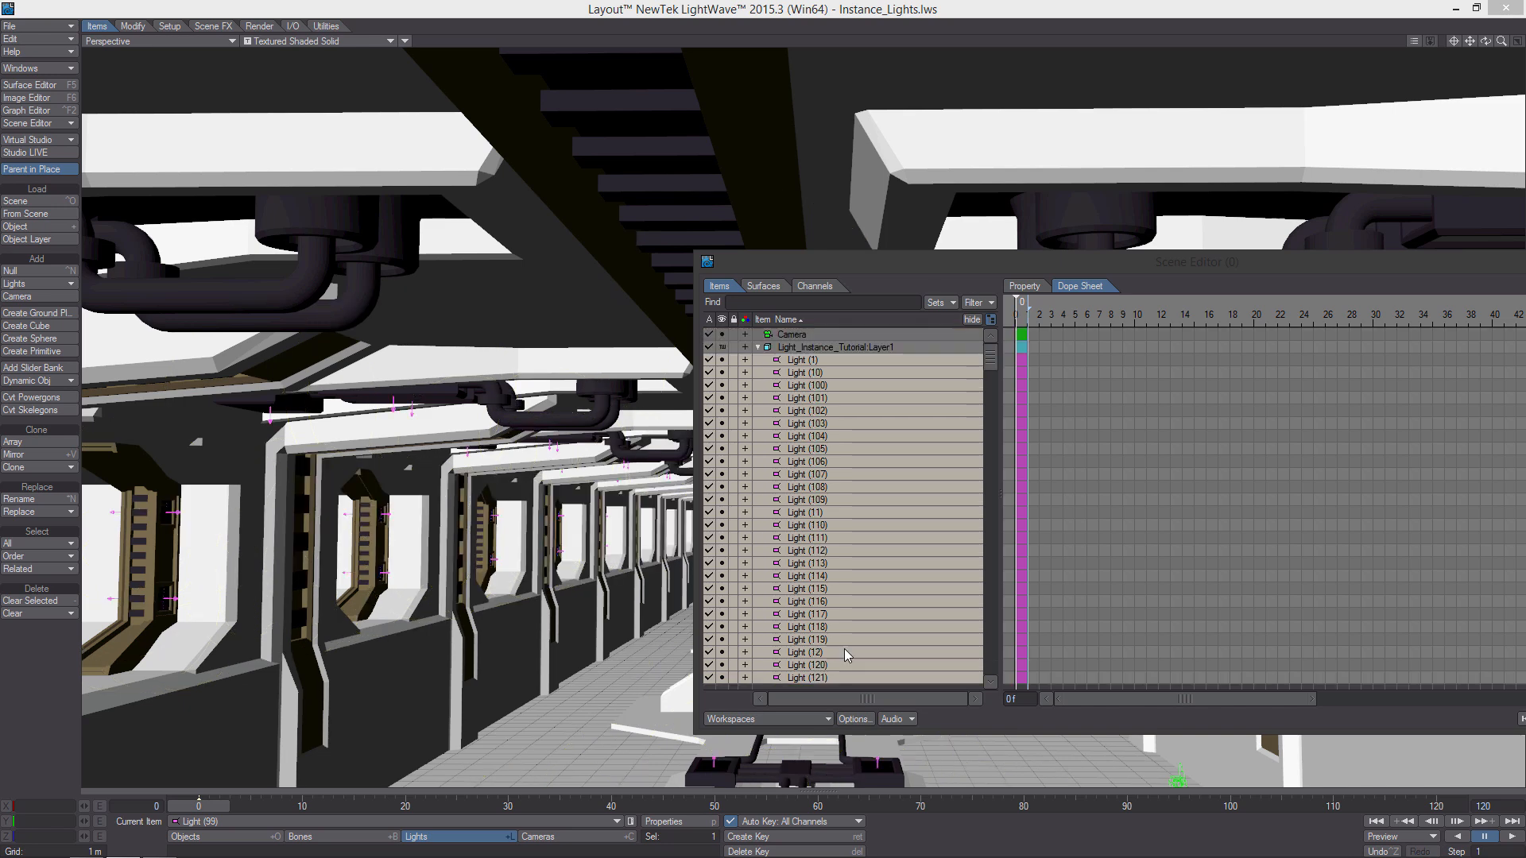
Parent Light_Instance_Tutorial:Layer2 to Light_Instance_Tutorial:Layer1, collapse the hierarchy, and close the Scene Editor.
drag(993, 365, 965, 672)
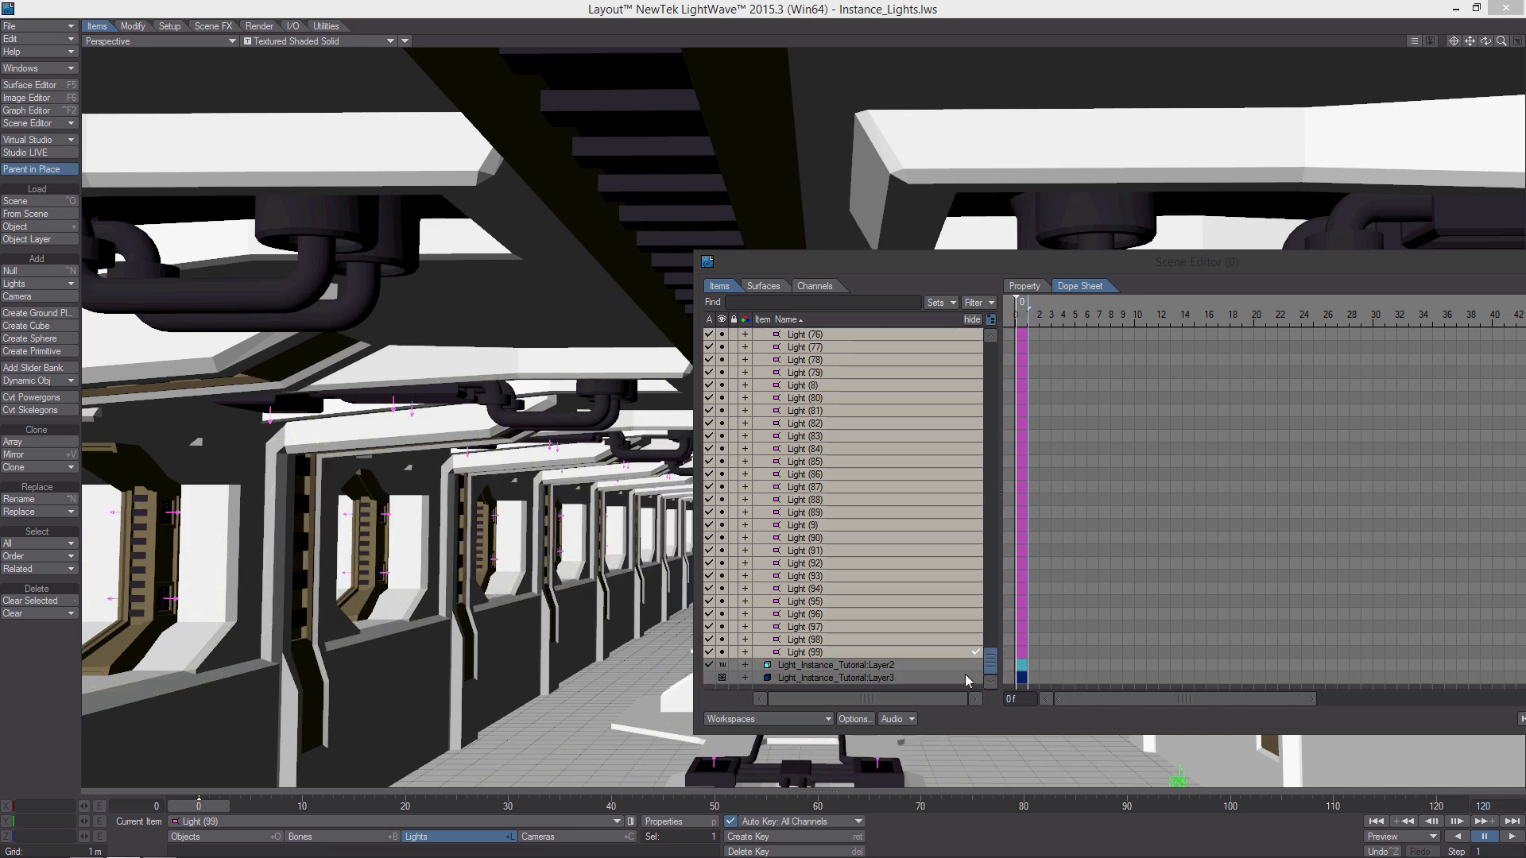
click(844, 667)
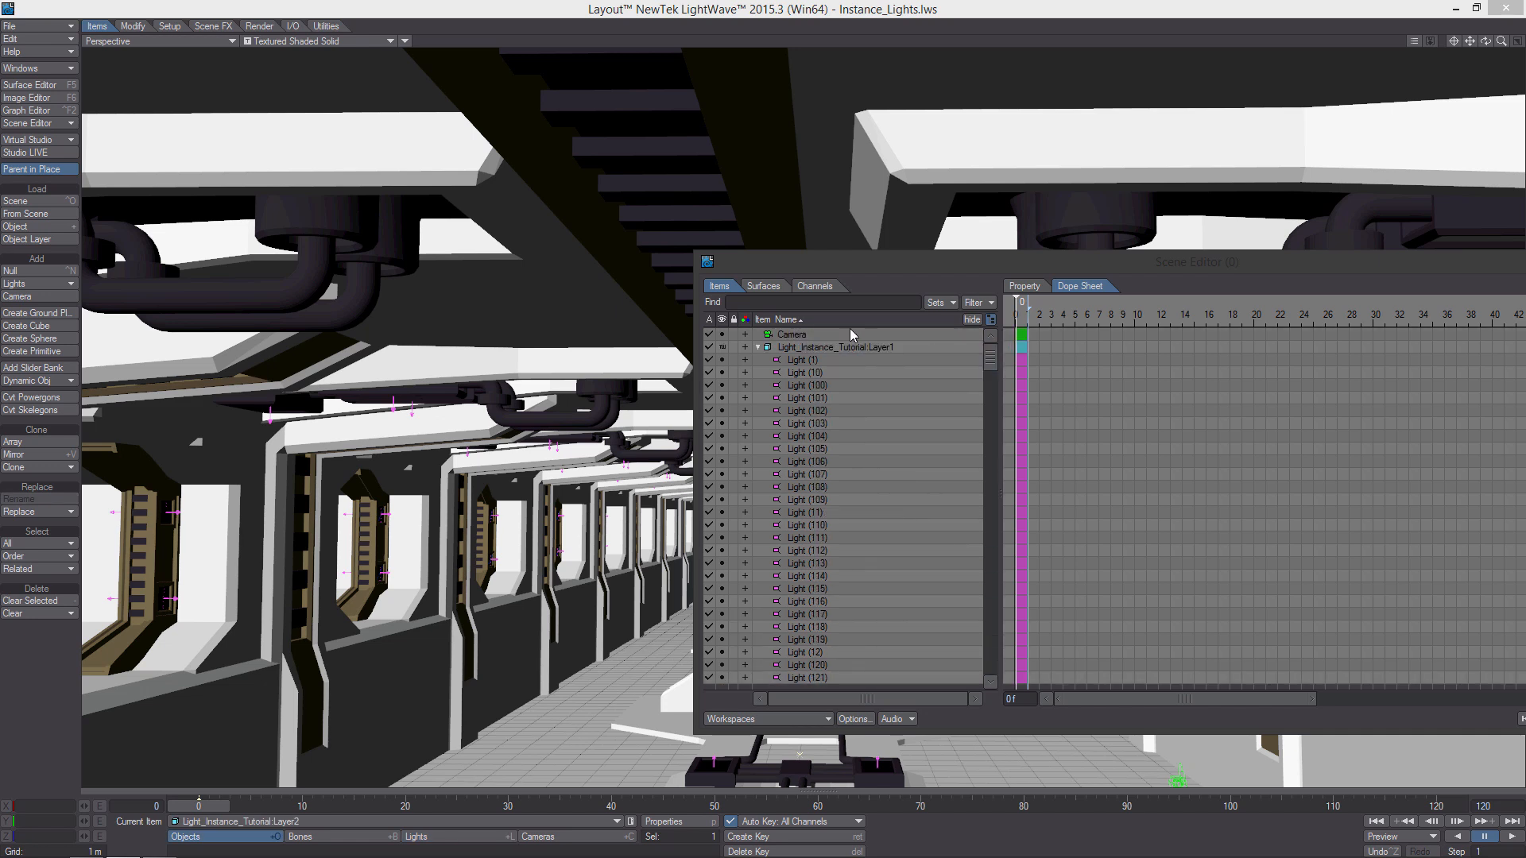
click(758, 347)
click(815, 350)
drag(815, 349, 817, 352)
click(758, 347)
drag(1184, 268, 708, 296)
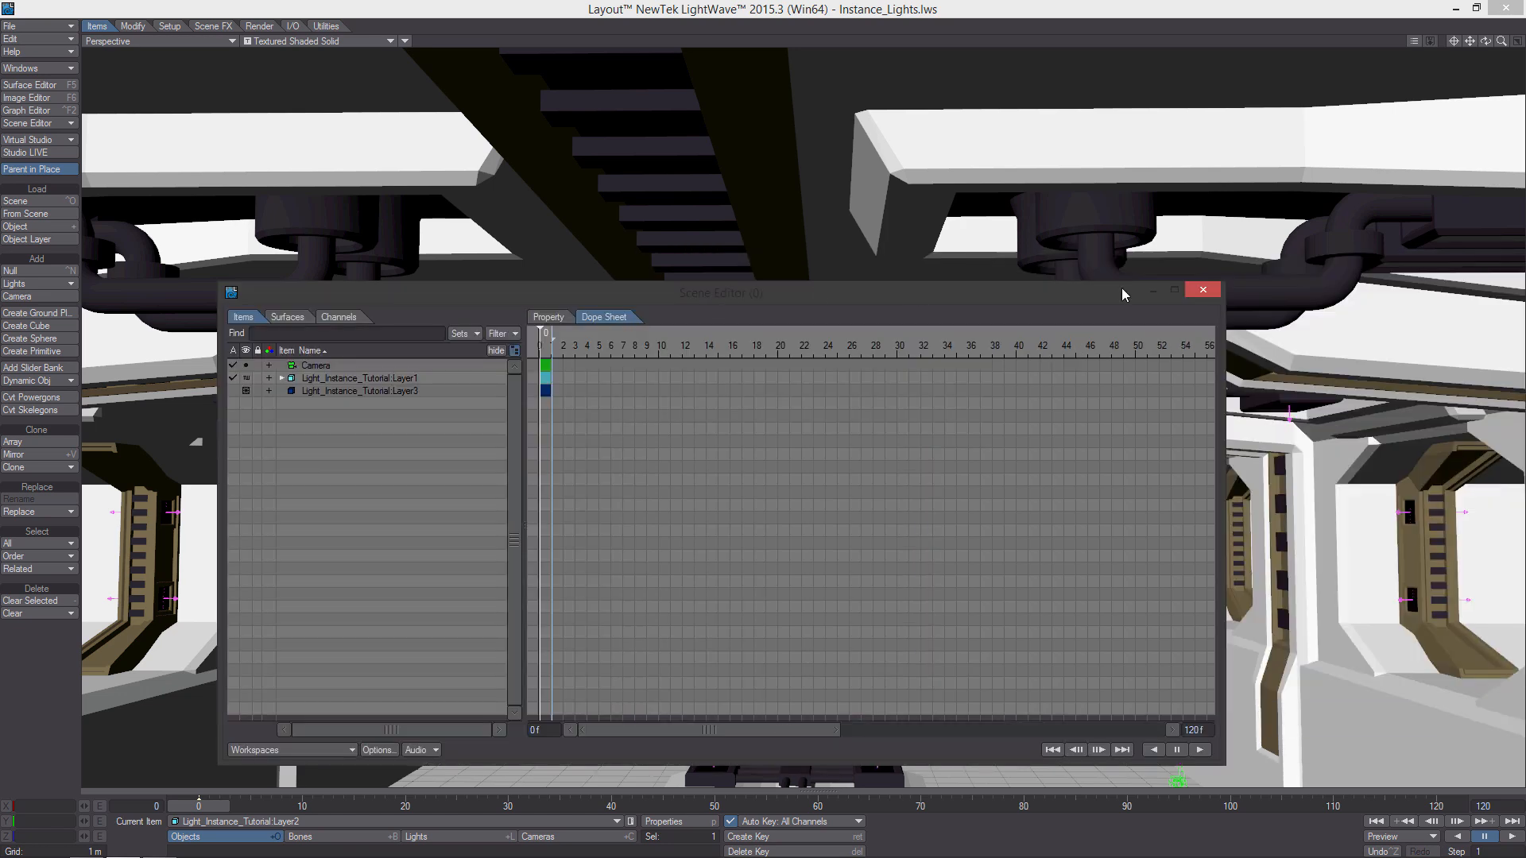
click(1206, 290)
Select Light_Instance_Tutorial:Layer1, test the parenting by moving and rotating it, and undo both changes.
scroll(569, 759, down, 4)
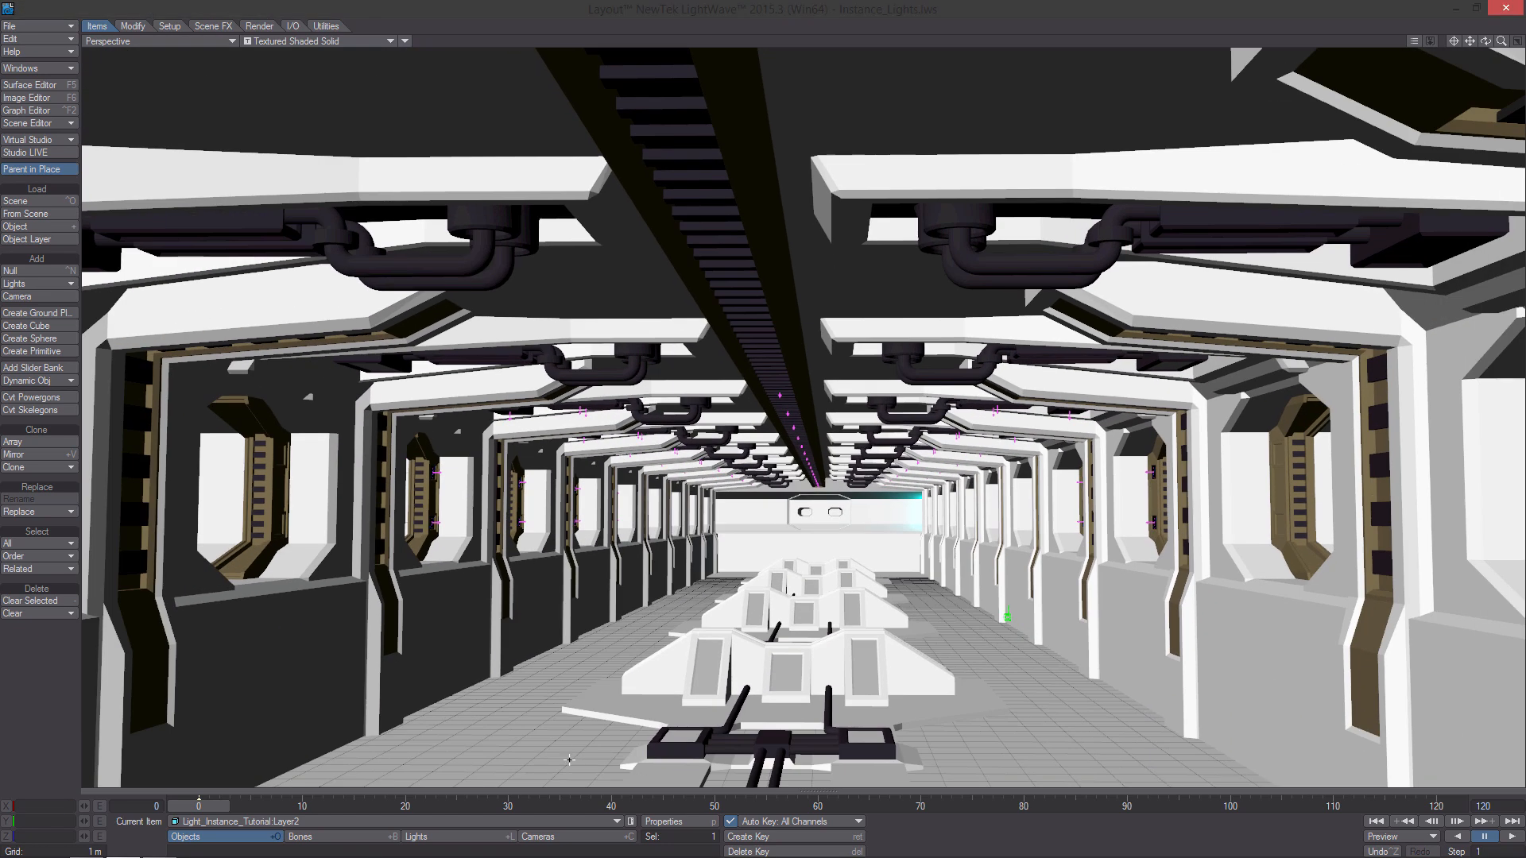
click(486, 823)
click(515, 808)
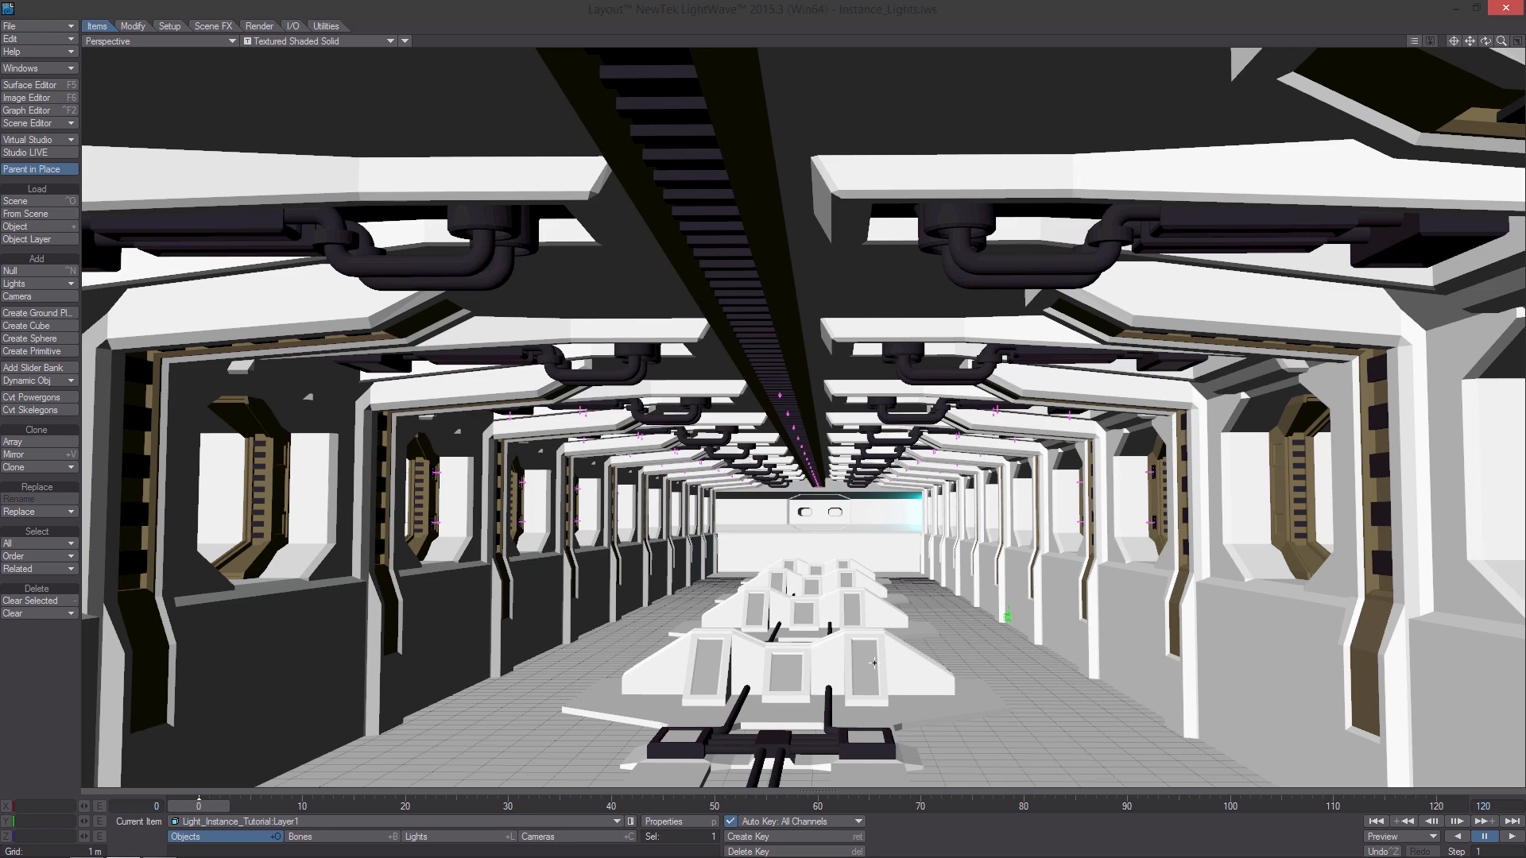
drag(802, 595, 802, 490)
key(y)
mouse_move(824, 603)
mouse_down()
mouse_move(1007, 616)
mouse_move(799, 618)
mouse_move(834, 617)
mouse_up()
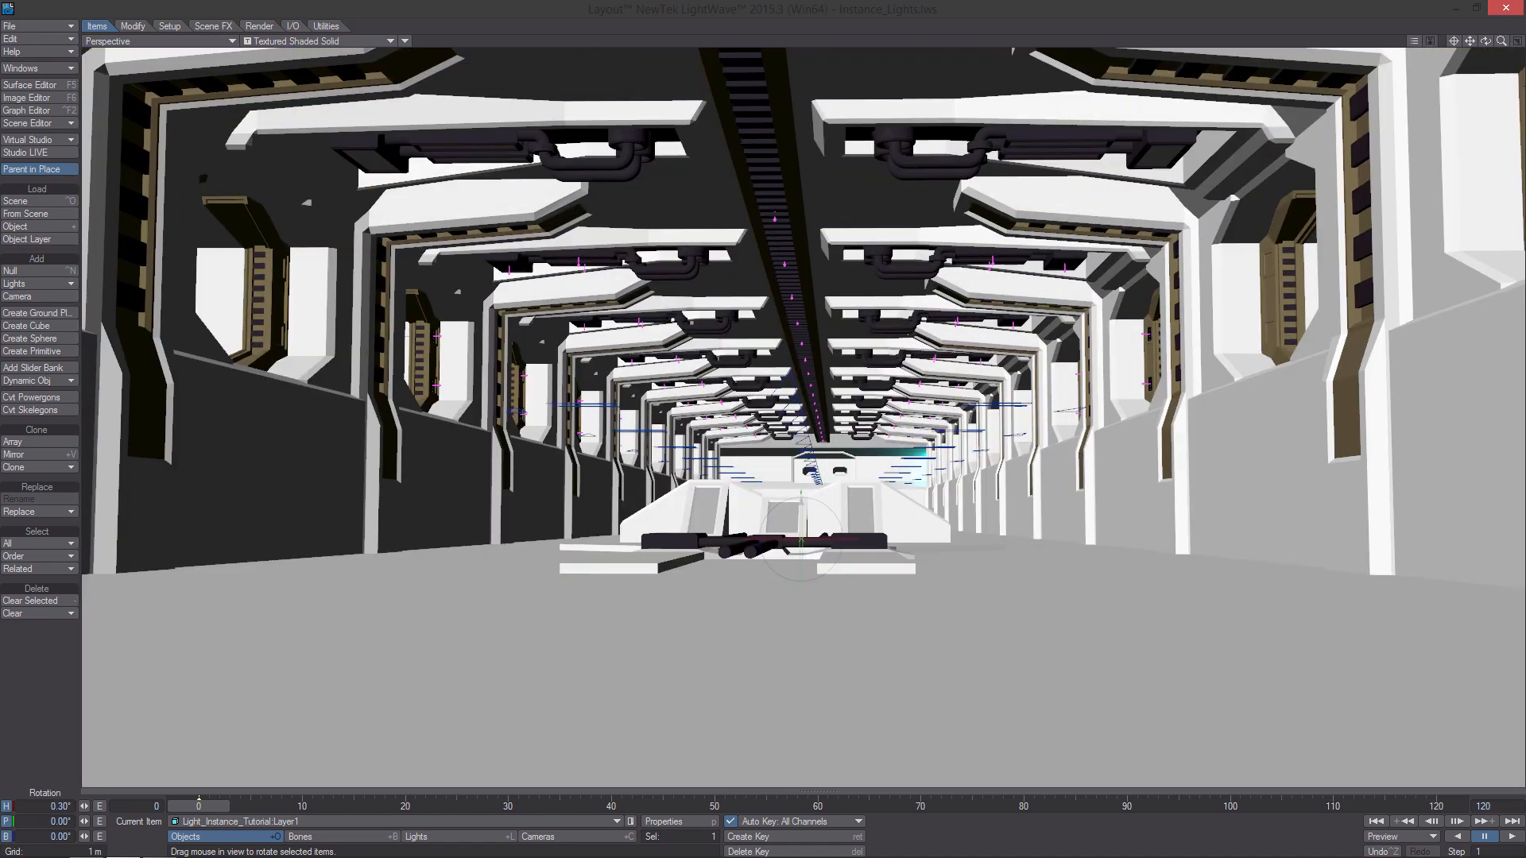
key(ctrl+z)
key(ctrl+z)
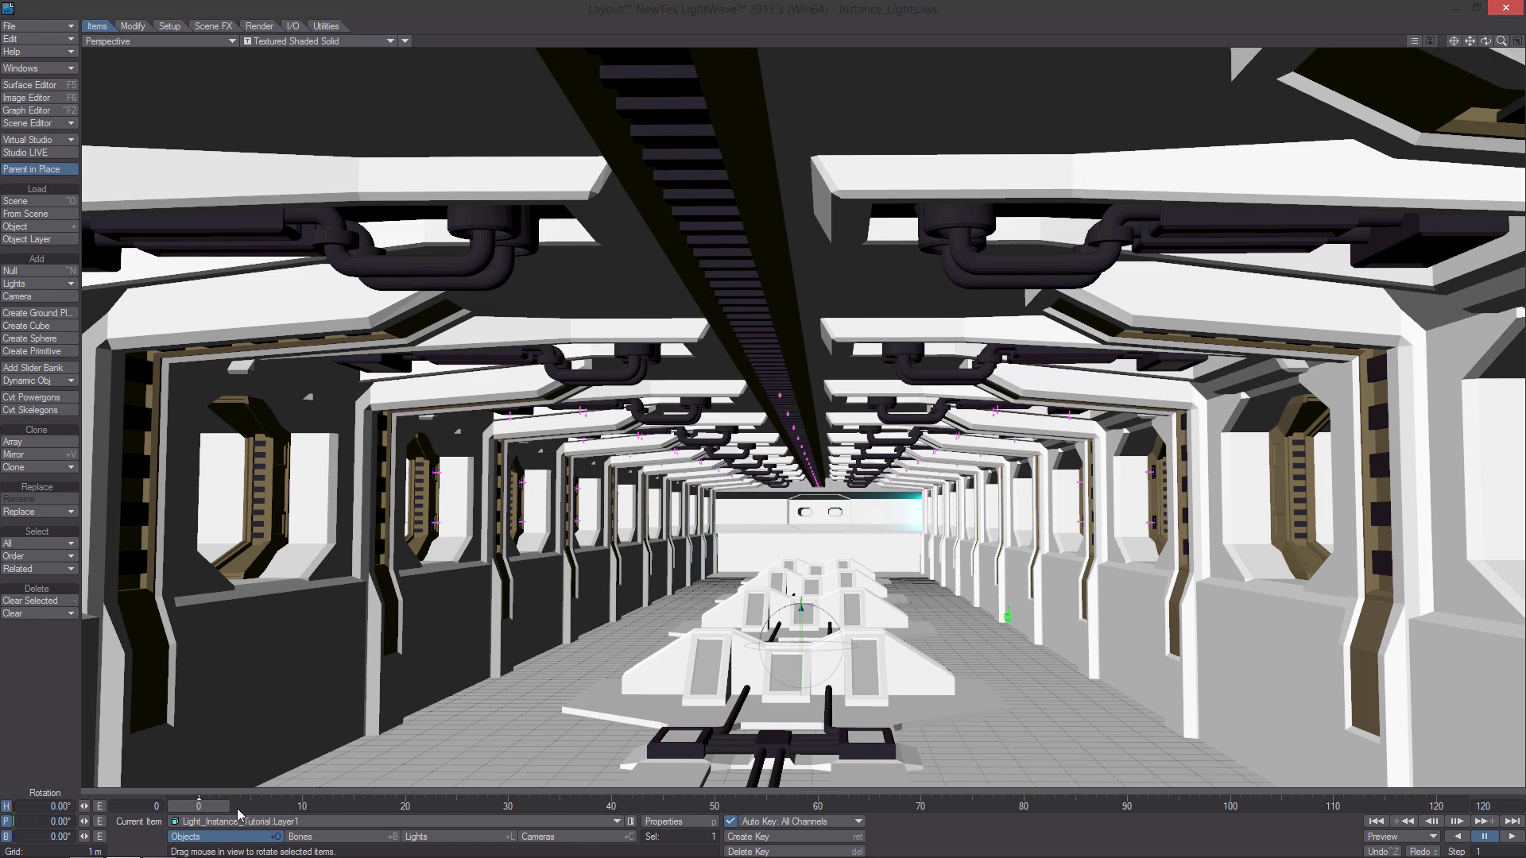
Switch back to the Move tool for Light_Instance_Tutorial:Layer1 and examine the hangar lights from an angled perspective view.
key(t)
mouse_move(204, 809)
mouse_down()
mouse_move(338, 809)
mouse_move(200, 810)
mouse_up()
alt+drag(763, 477, 715, 433)
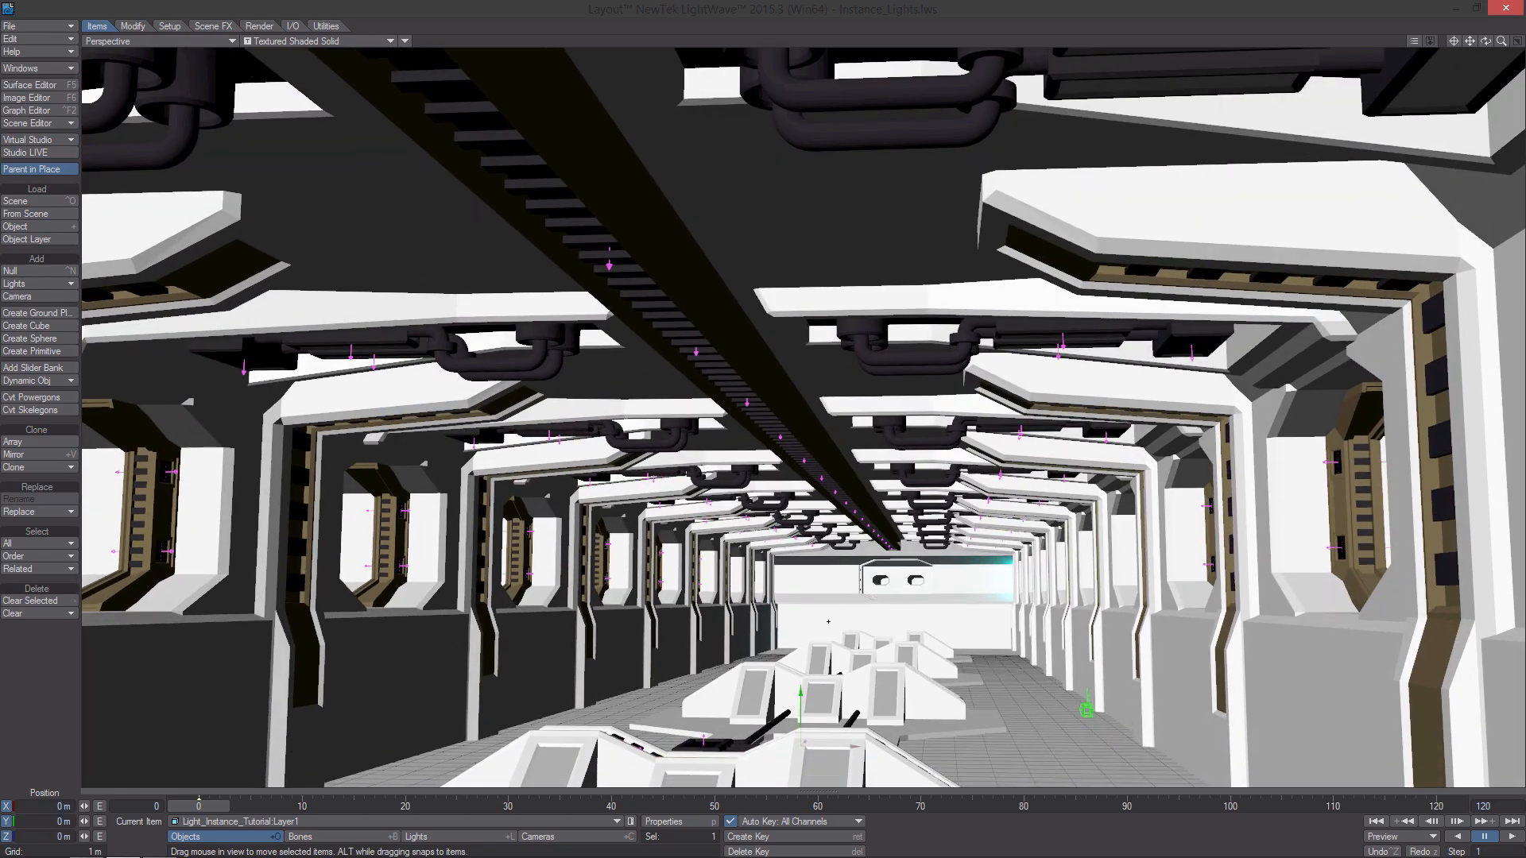